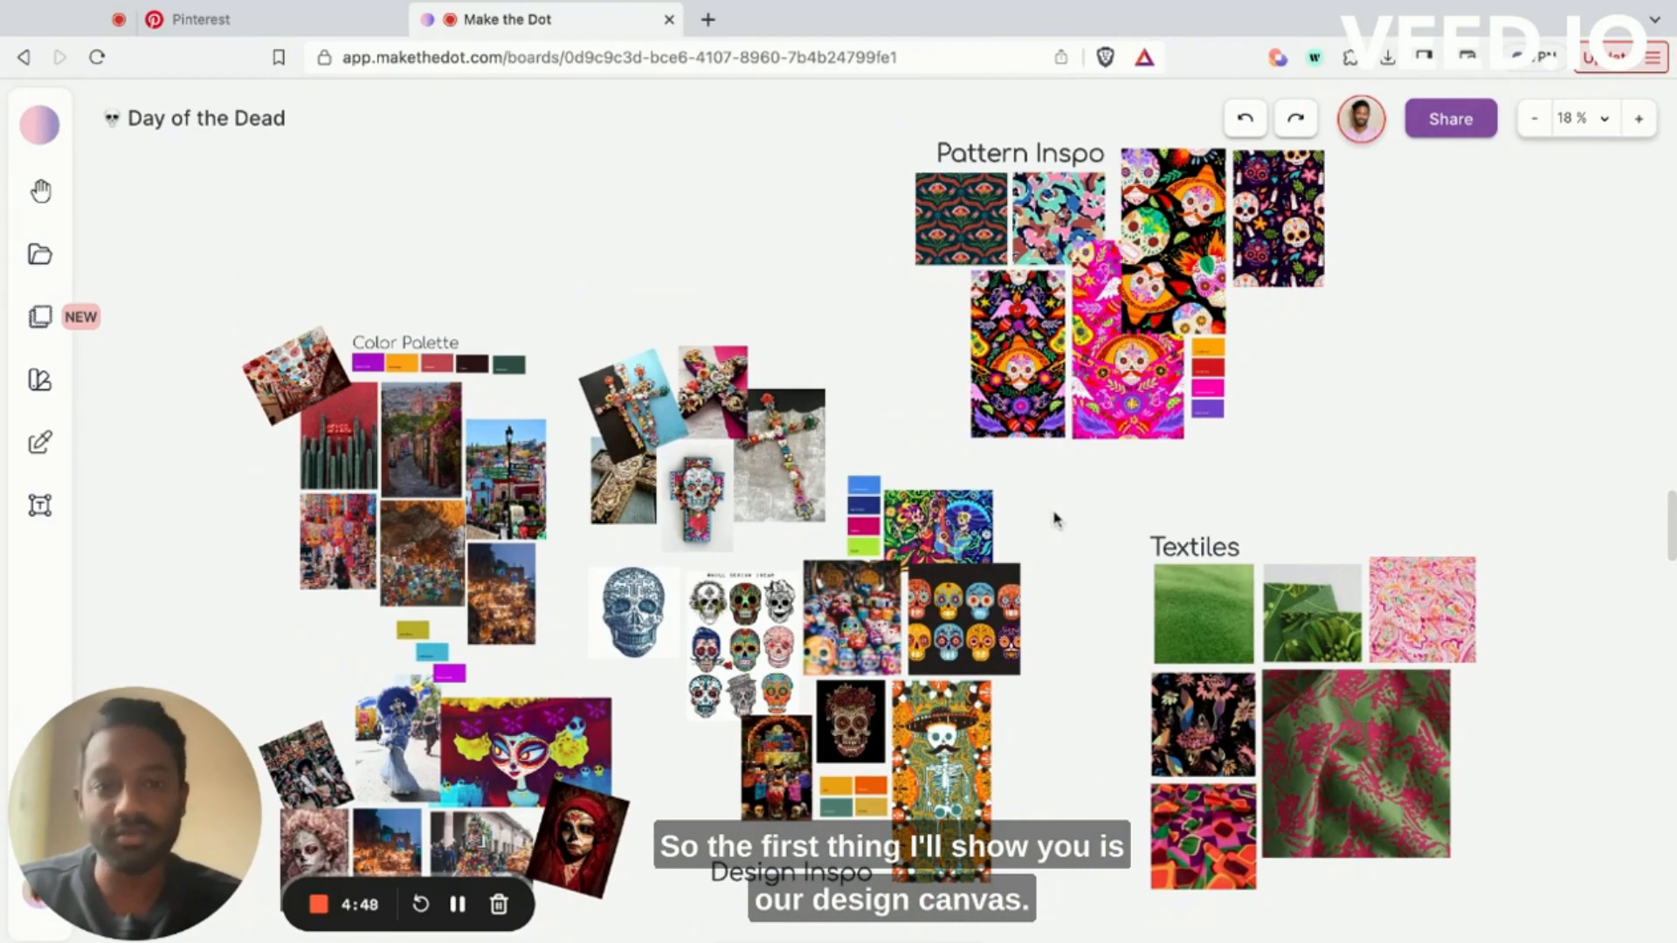
Step: Look over the Day of the Dead board and examine its pattern, cross and skull design images up close
scroll(1124, 468, right, 2)
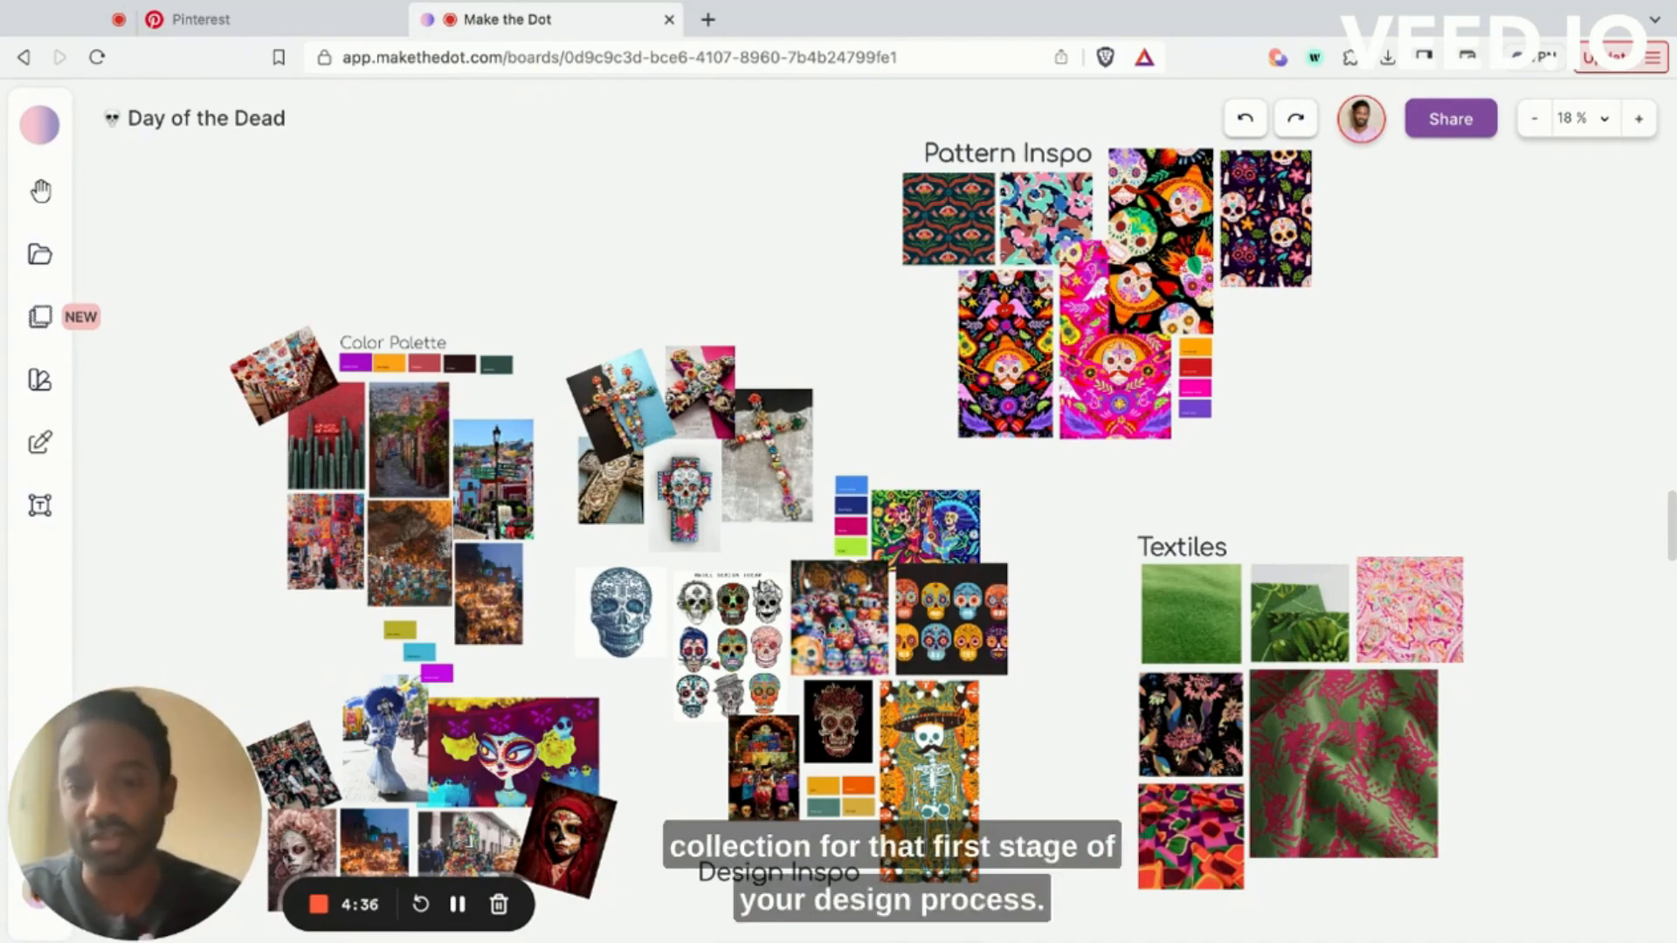
scroll(872, 345, right, 3)
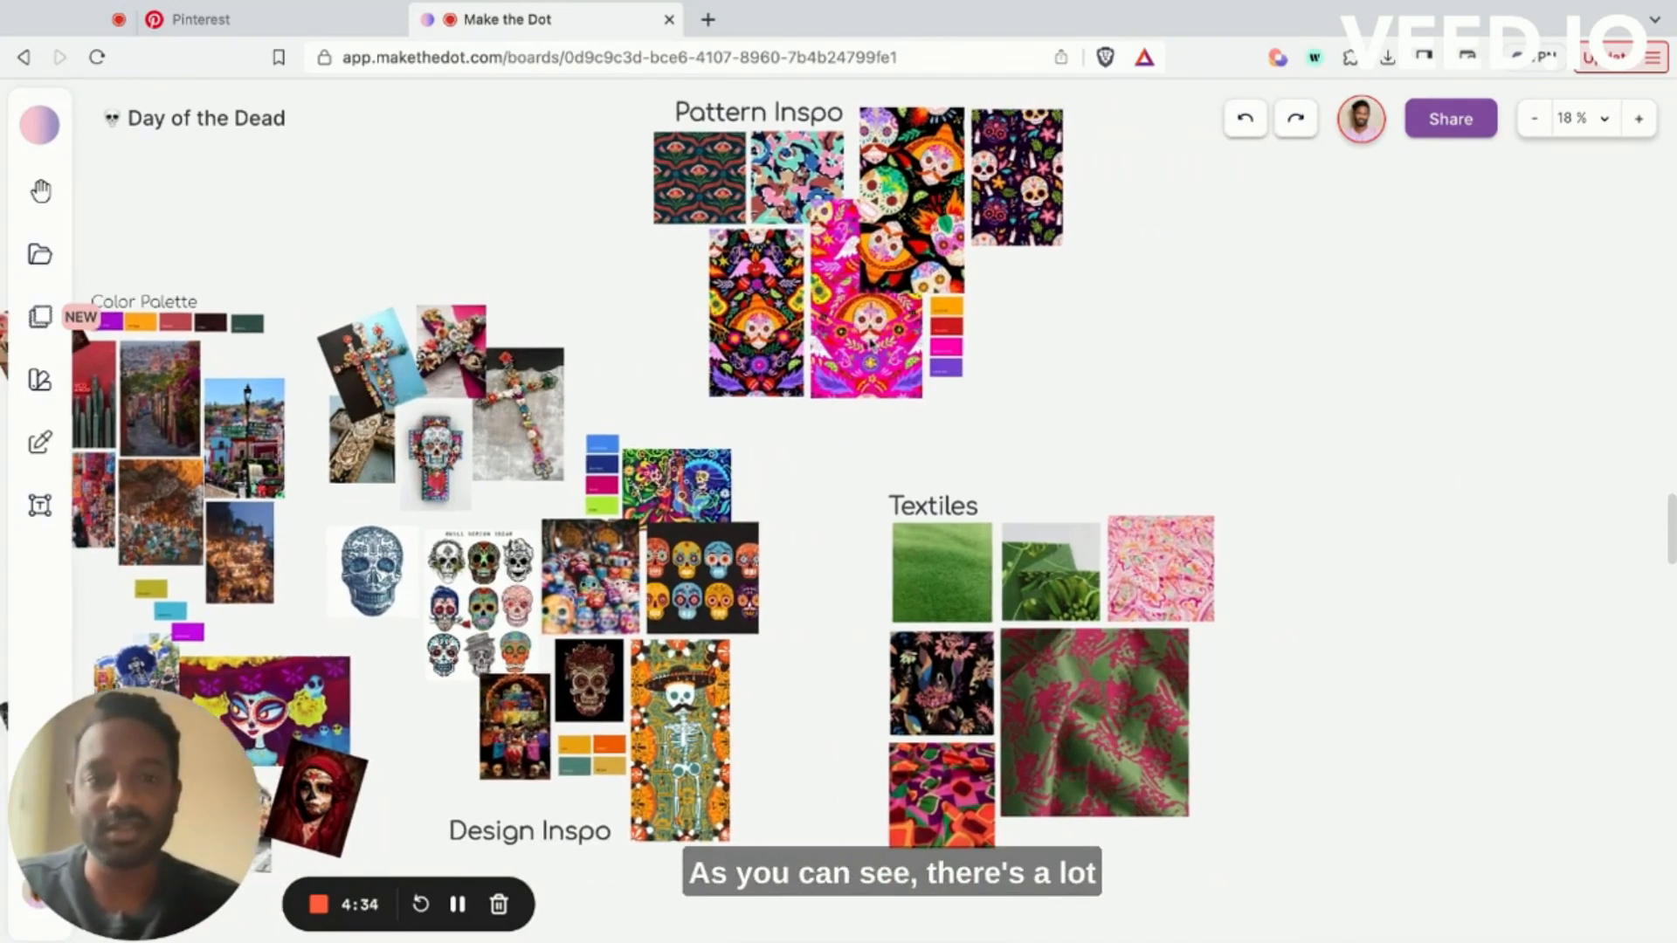
scroll(873, 345, up, 2)
scroll(872, 345, left, 6)
scroll(869, 344, right, 3)
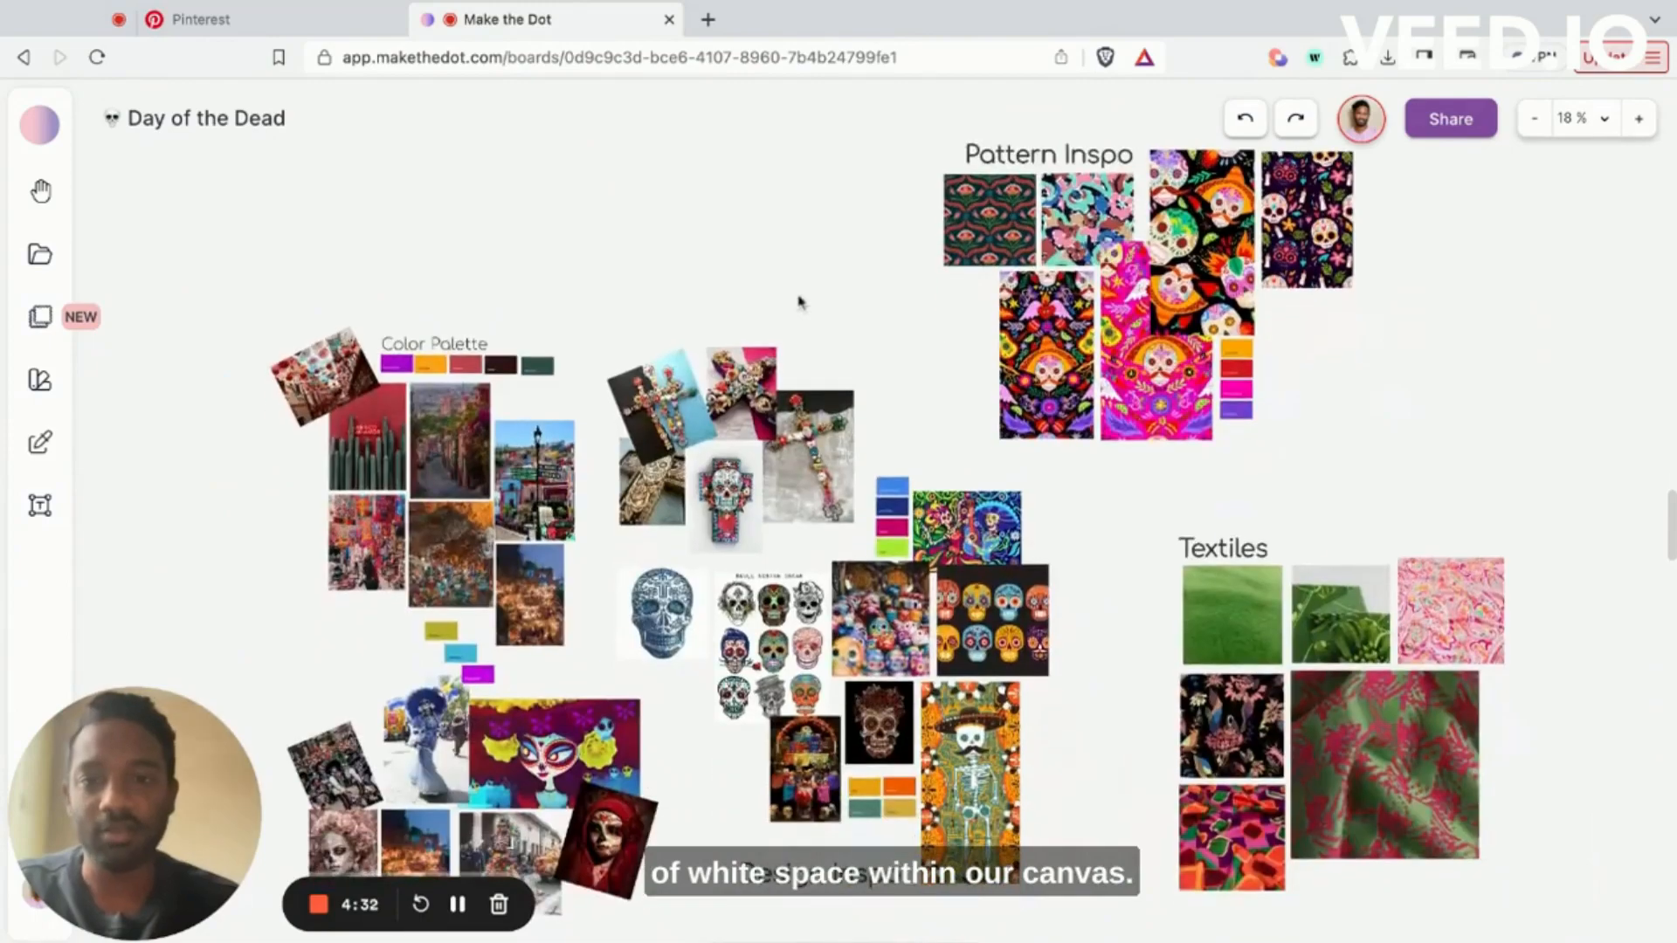
scroll(800, 302, up, 5)
scroll(799, 302, down, 15)
scroll(799, 301, right, 12)
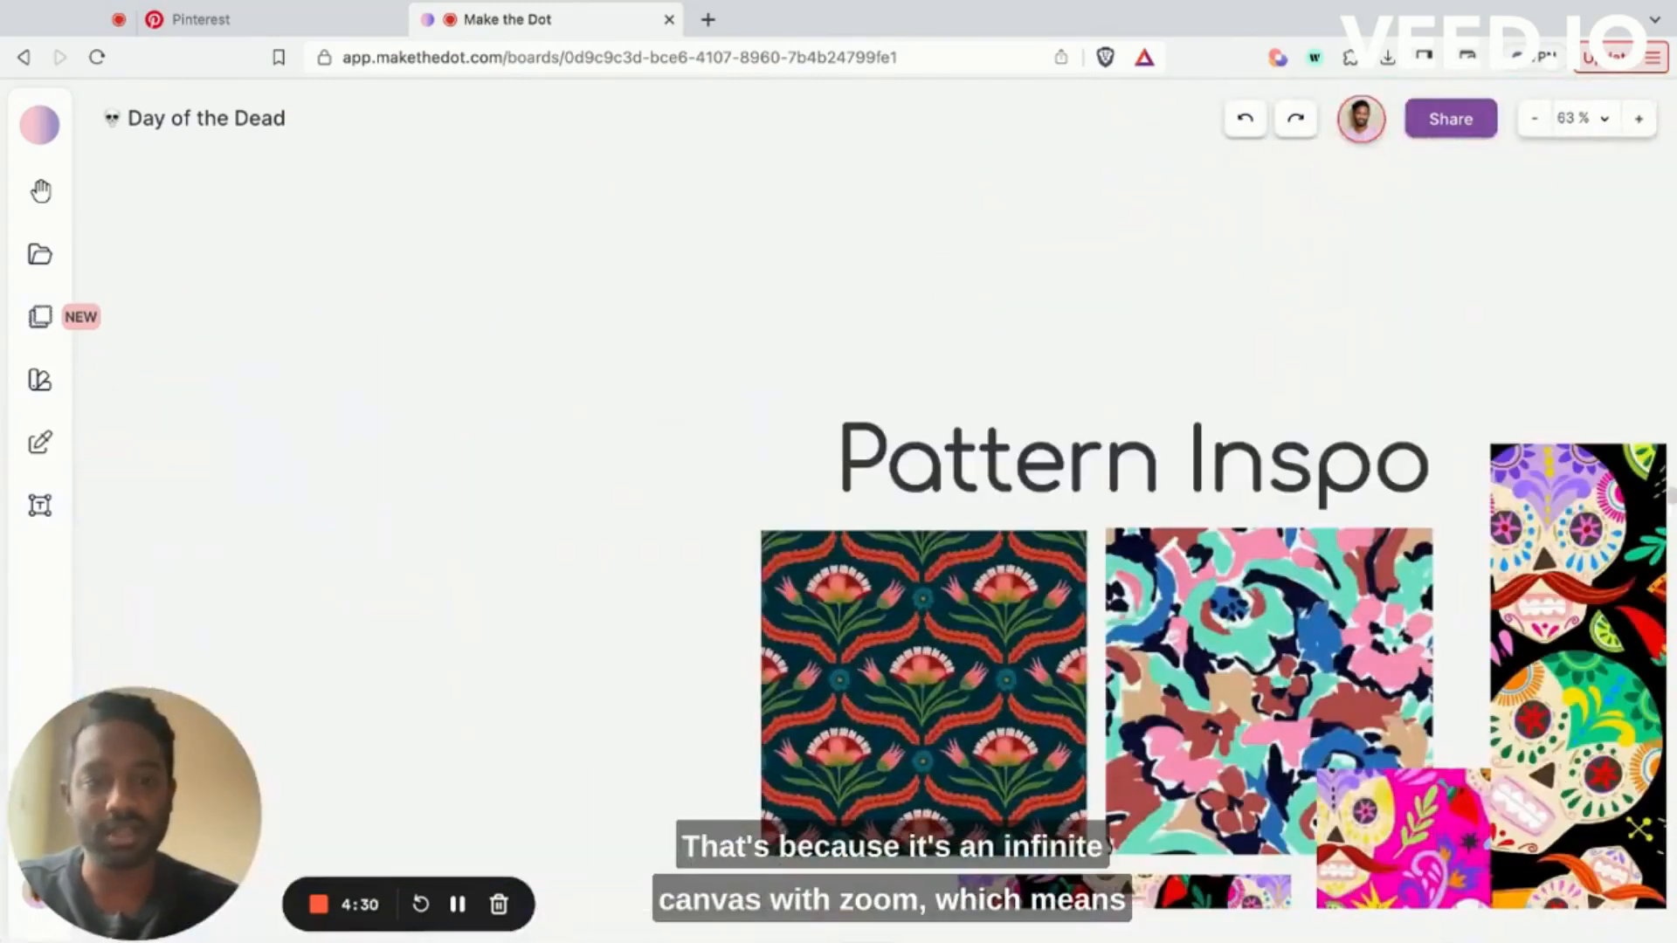
scroll(861, 311, left, 10)
scroll(864, 311, down, 10)
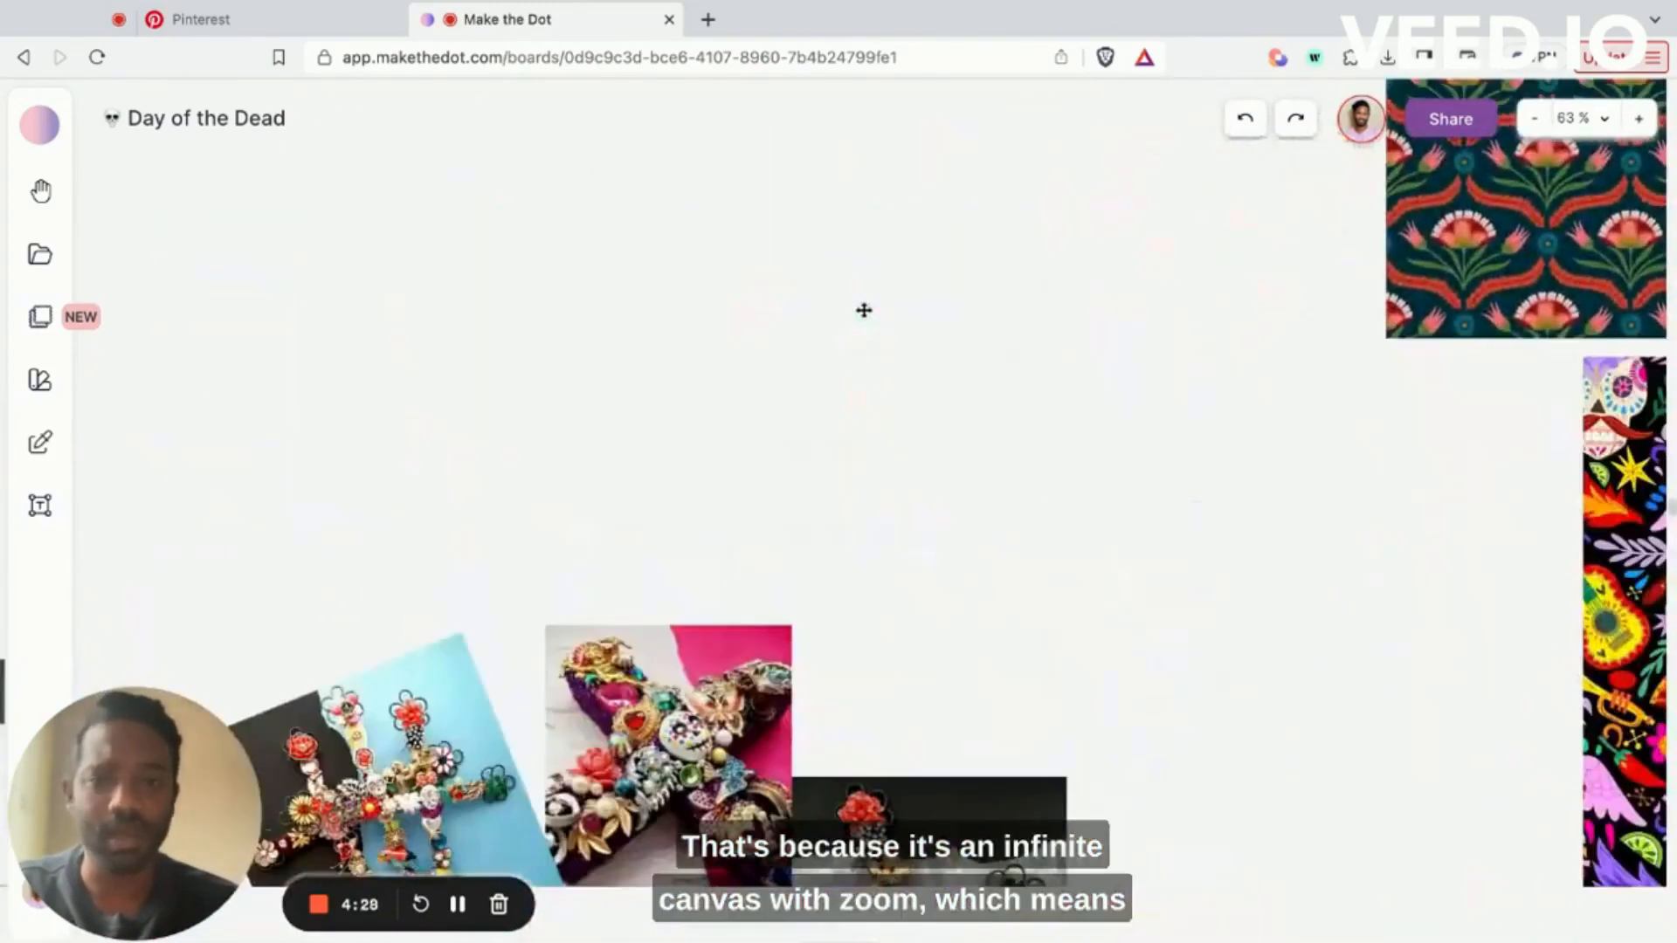
scroll(700, 458, down, 15)
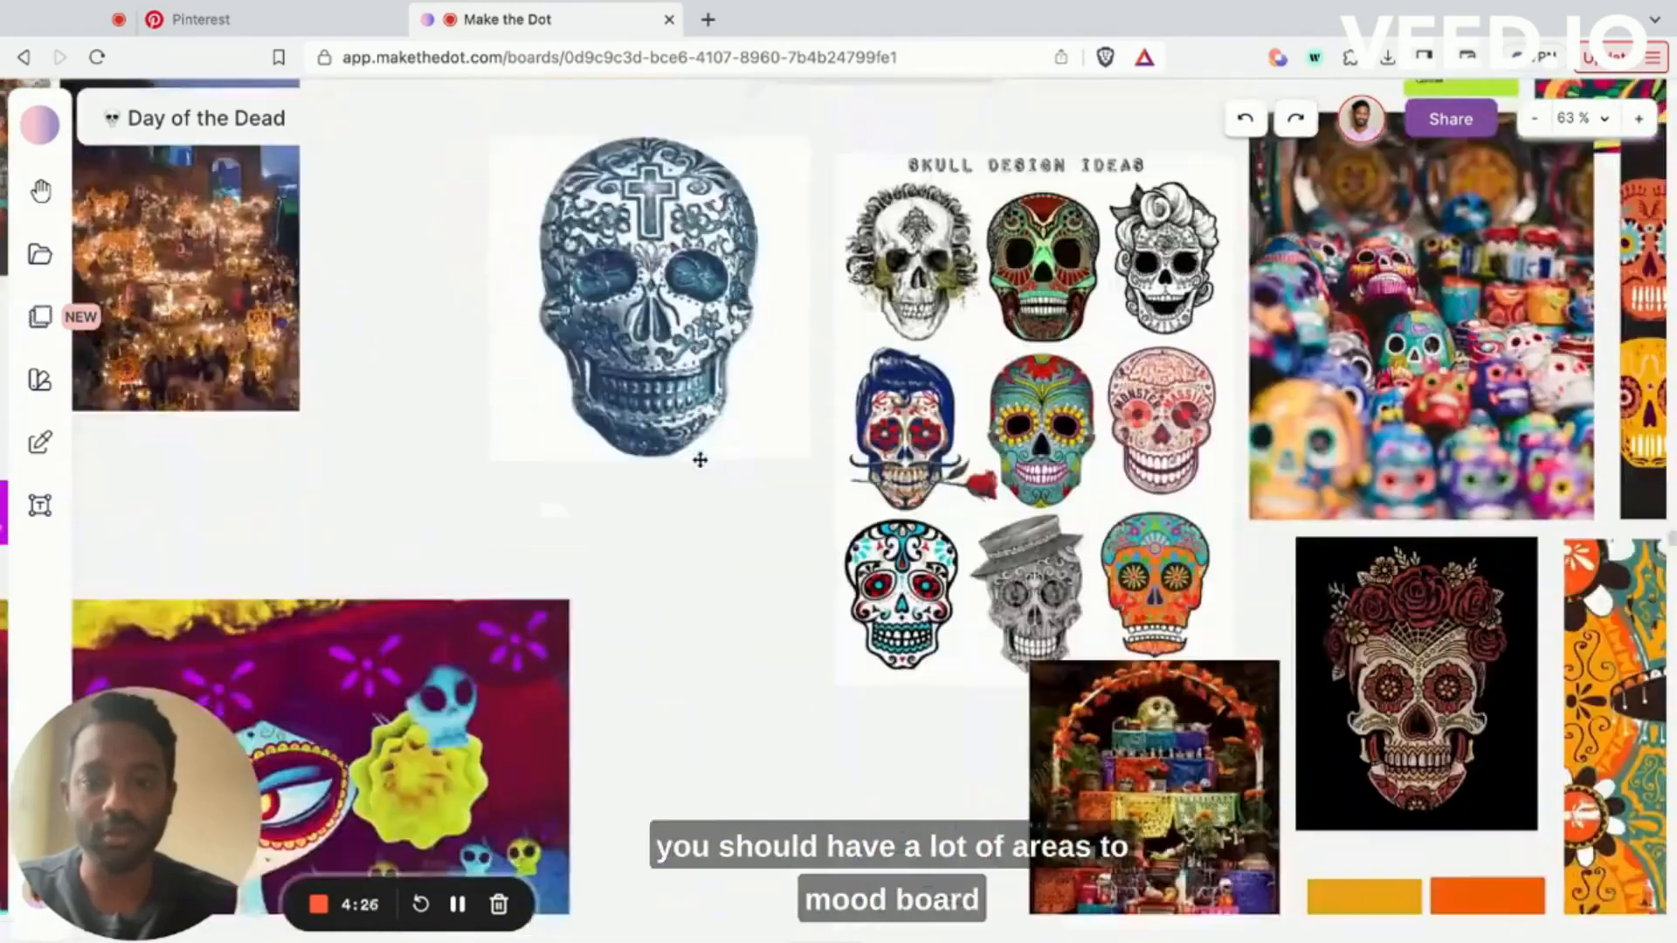
scroll(700, 457, down, 2)
scroll(721, 463, down, 3)
scroll(721, 463, up, 3)
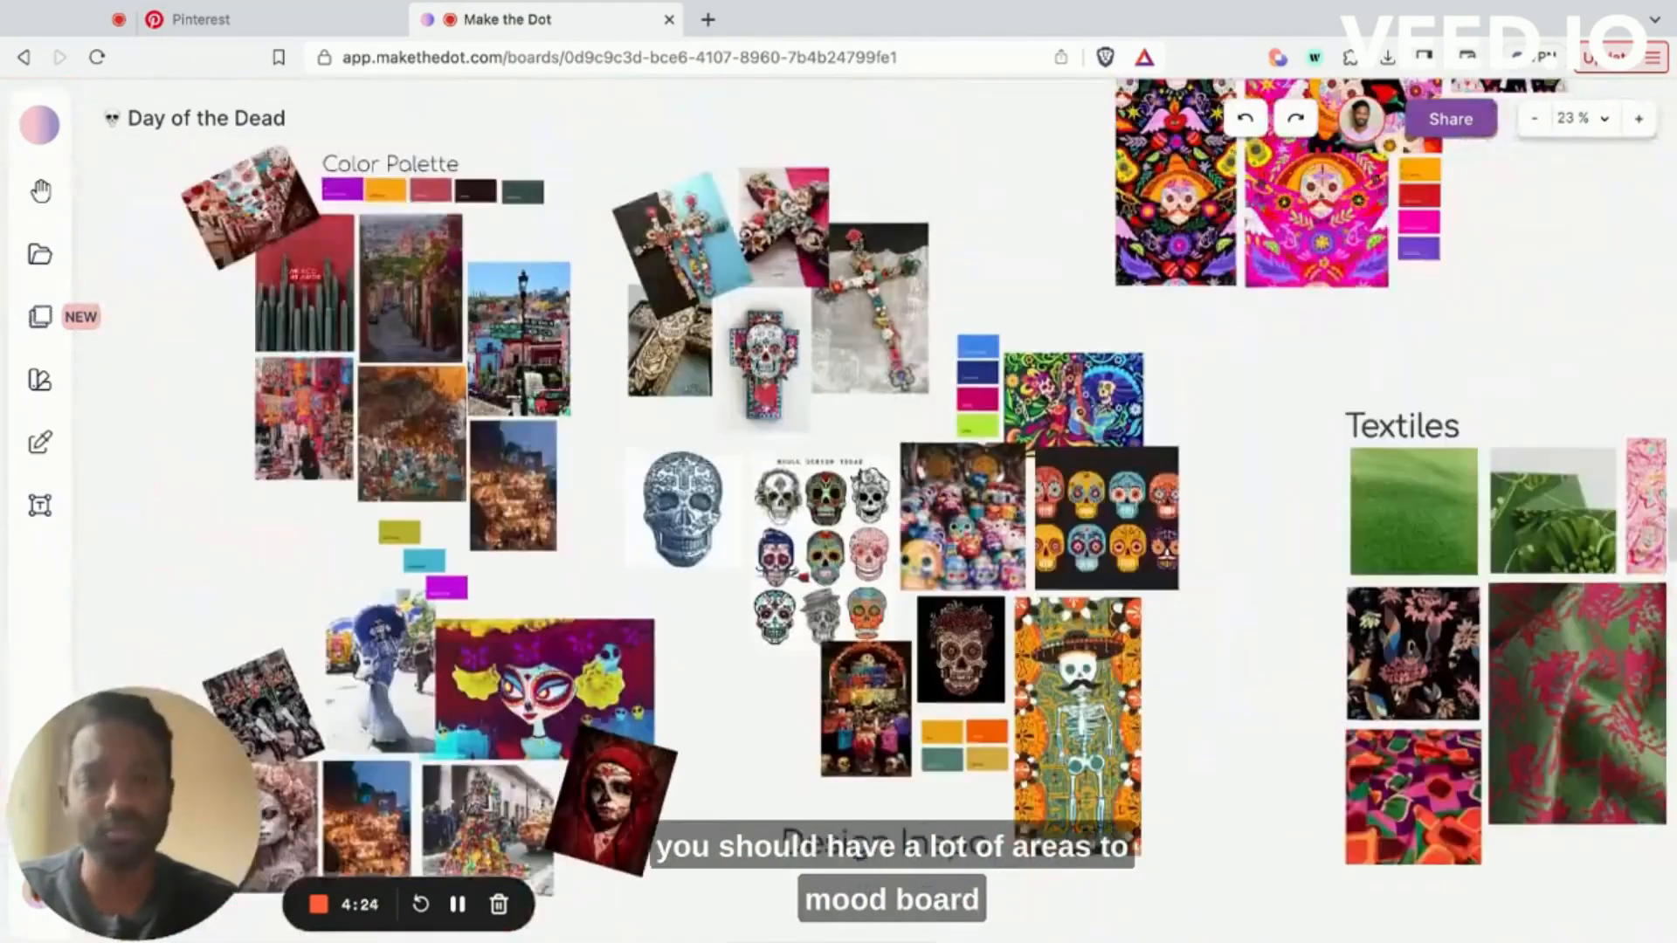
Step: Survey the board's Color Palette, Pattern Inspo, Design Inspo and Textiles clusters from a distance
scroll(721, 463, right, 4)
scroll(721, 463, up, 4)
scroll(720, 463, down, 2)
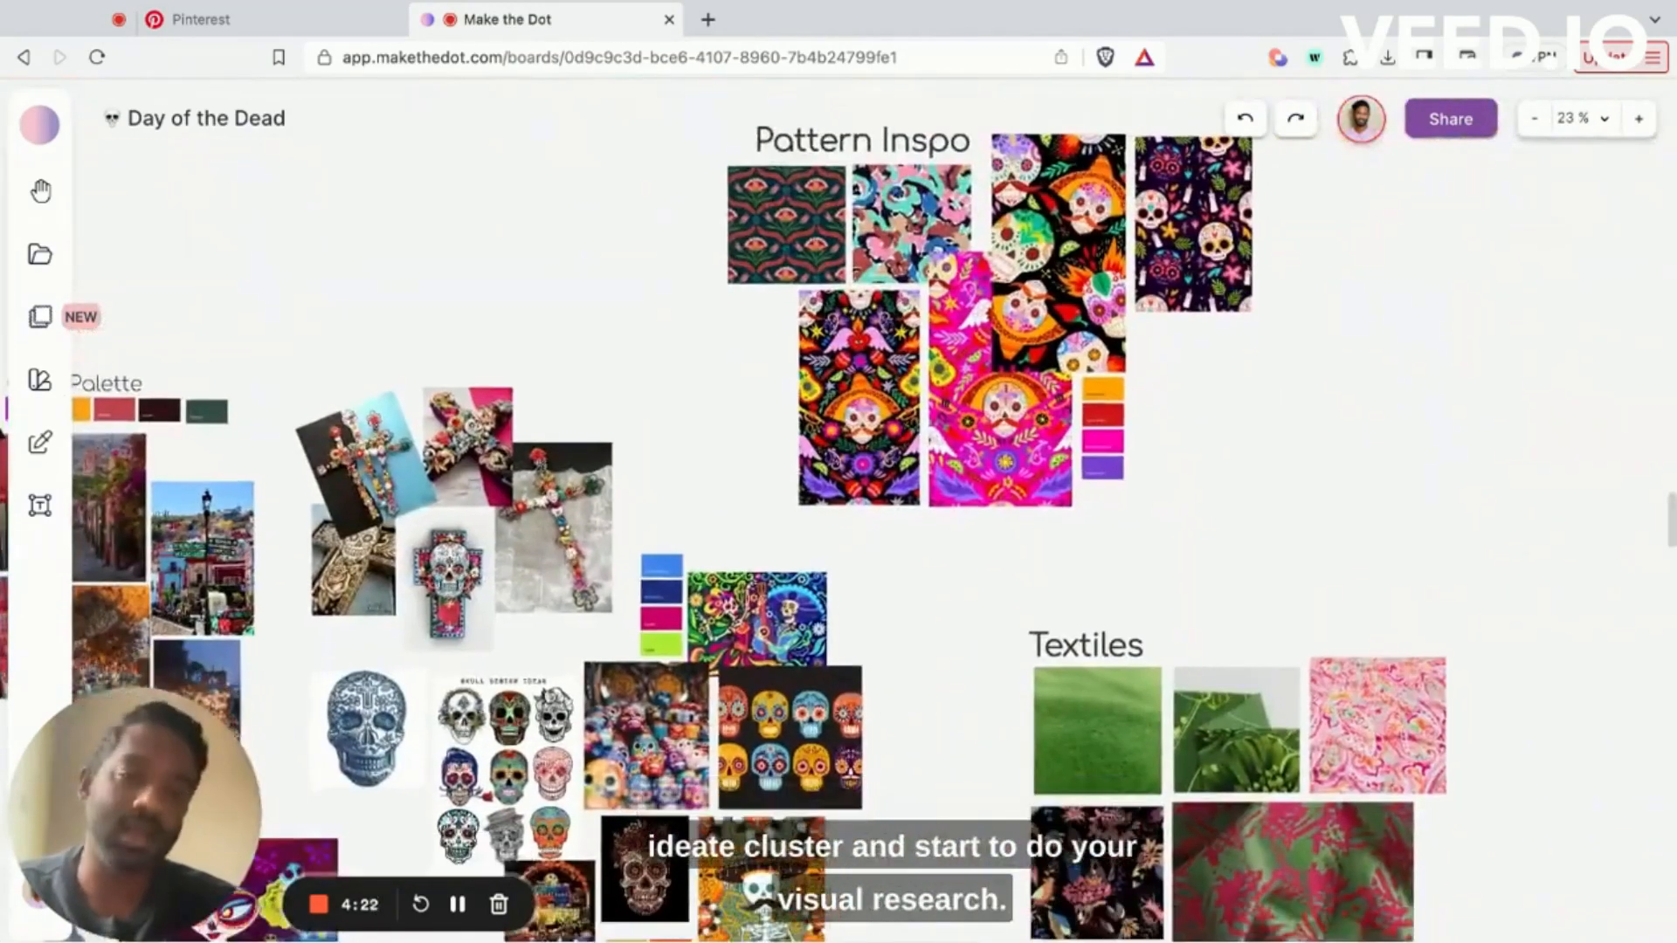
scroll(721, 463, left, 4)
scroll(721, 463, down, 1)
scroll(721, 463, left, 4)
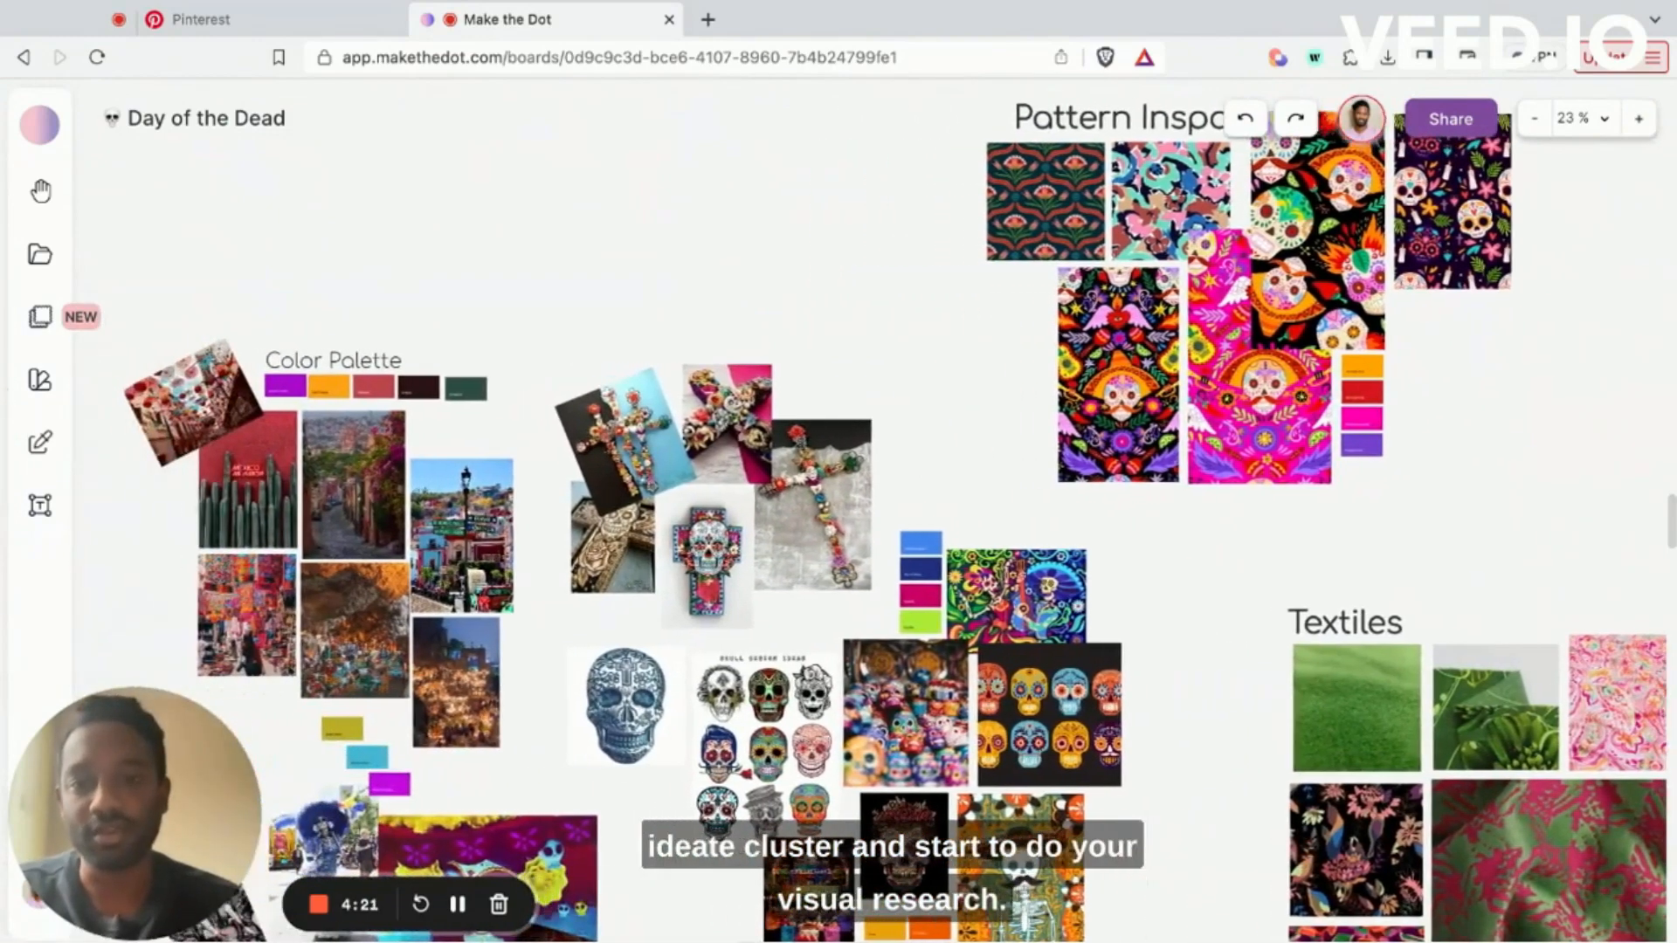
scroll(720, 463, down, 2)
scroll(814, 348, right, 4)
scroll(814, 347, up, 2)
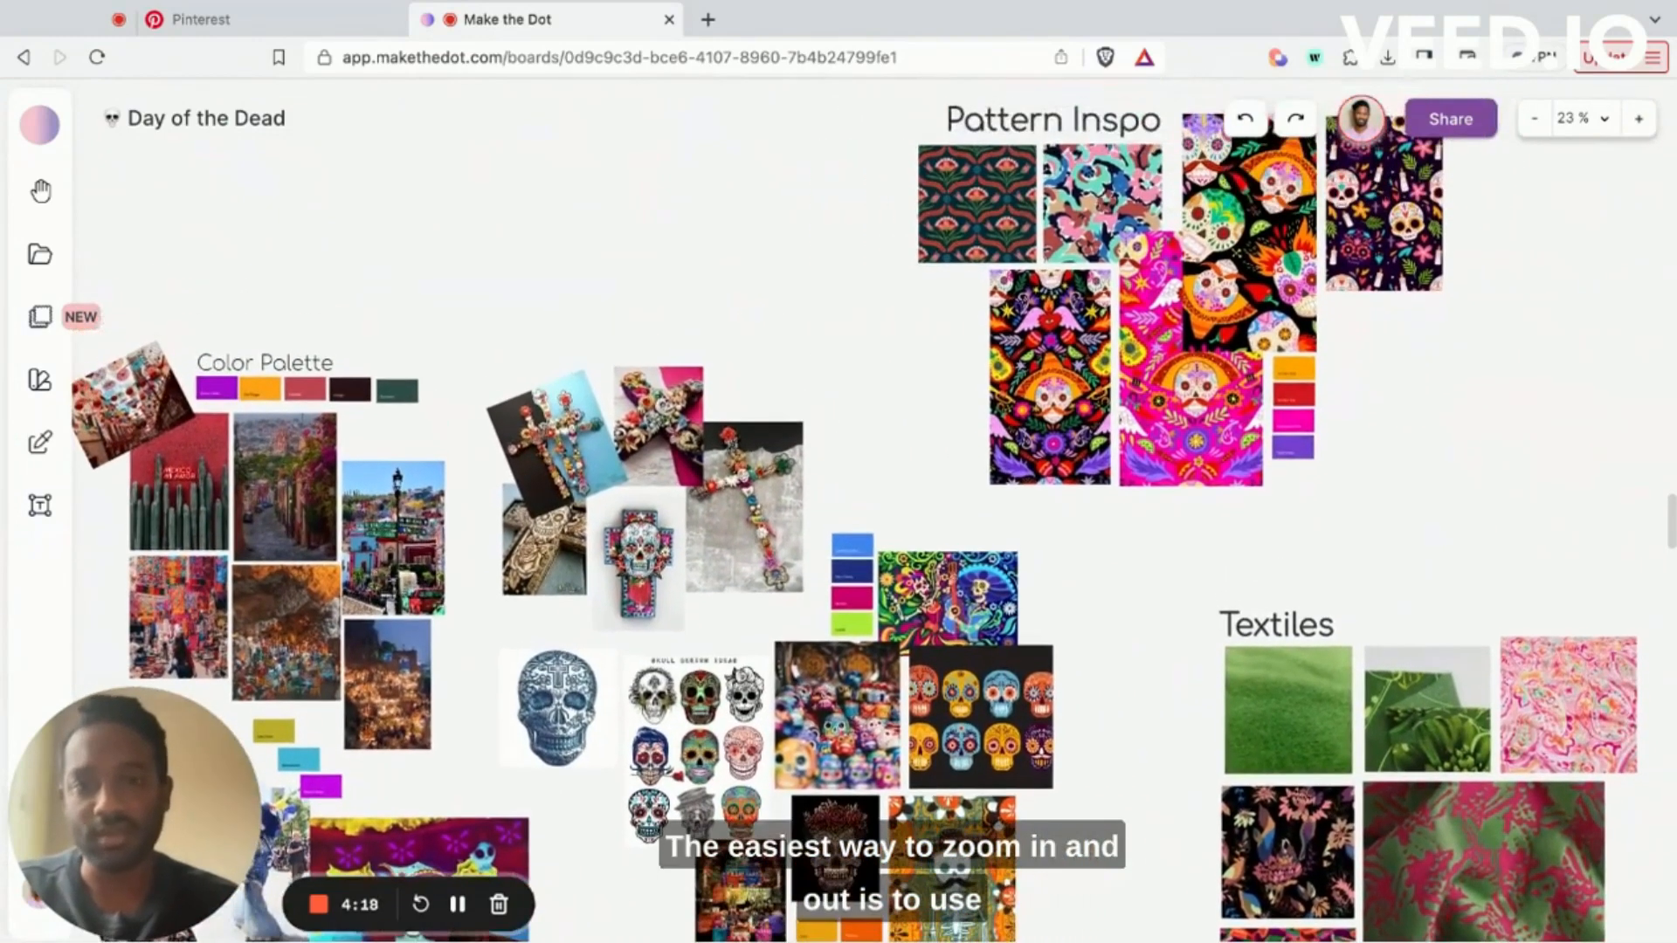
Step: Examine the Pattern Inspo images at close range and return to a view of the whole board
scroll(814, 348, up, 1)
scroll(814, 348, down, 2)
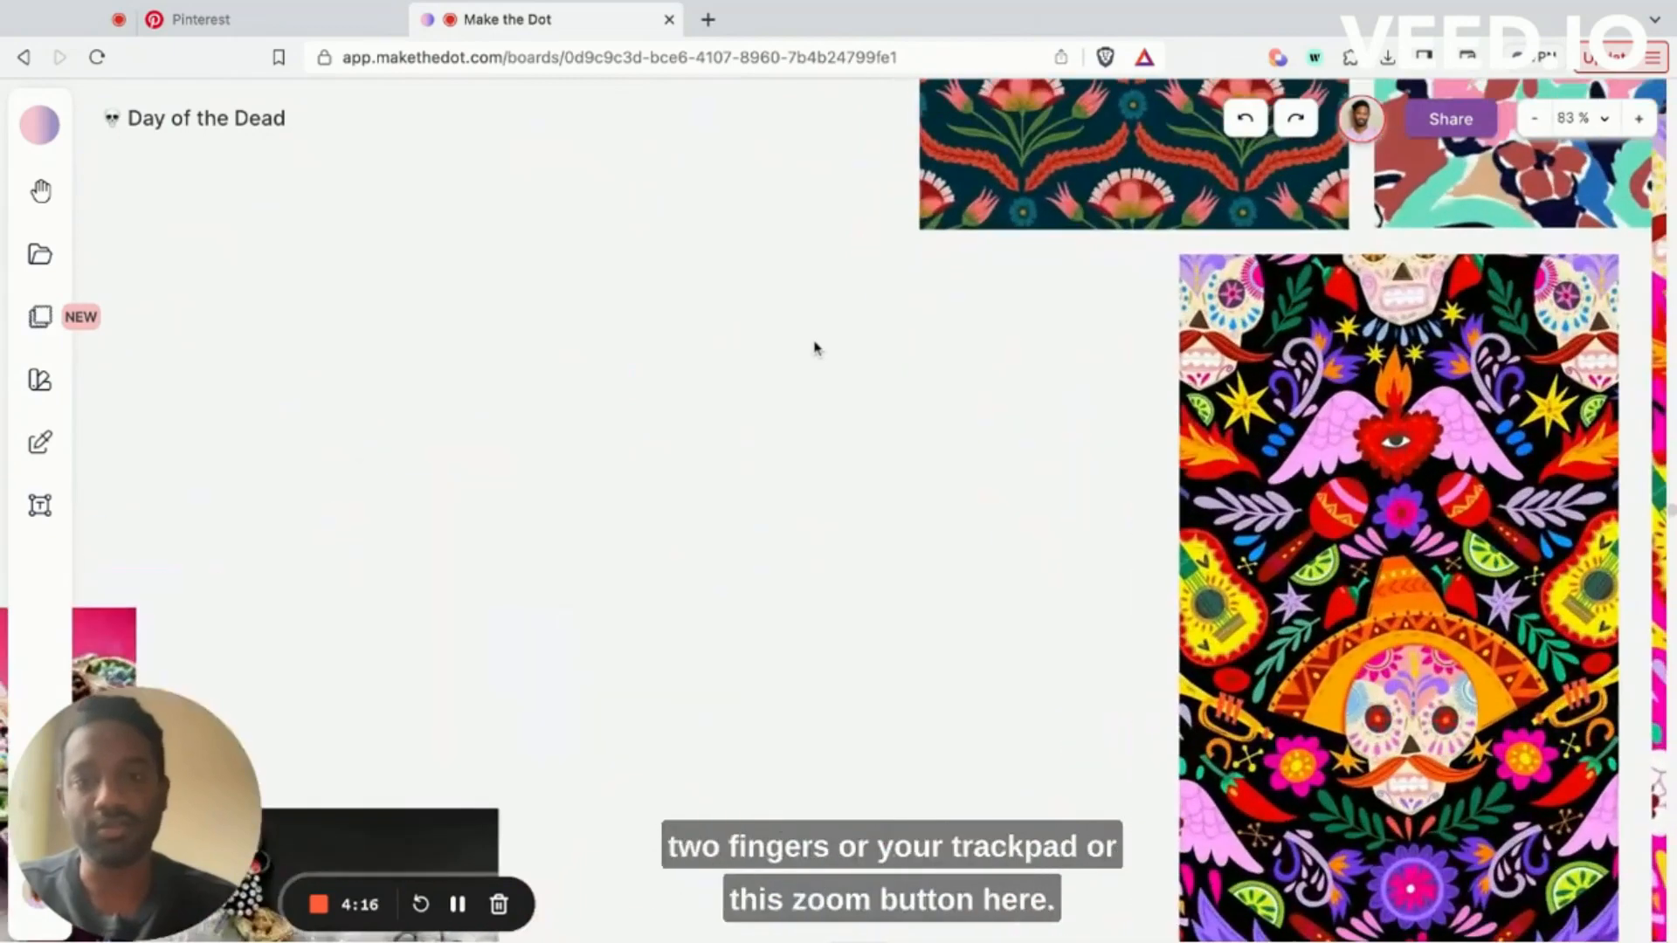
scroll(814, 348, up, 2)
scroll(814, 348, right, 4)
scroll(1077, 509, right, 2)
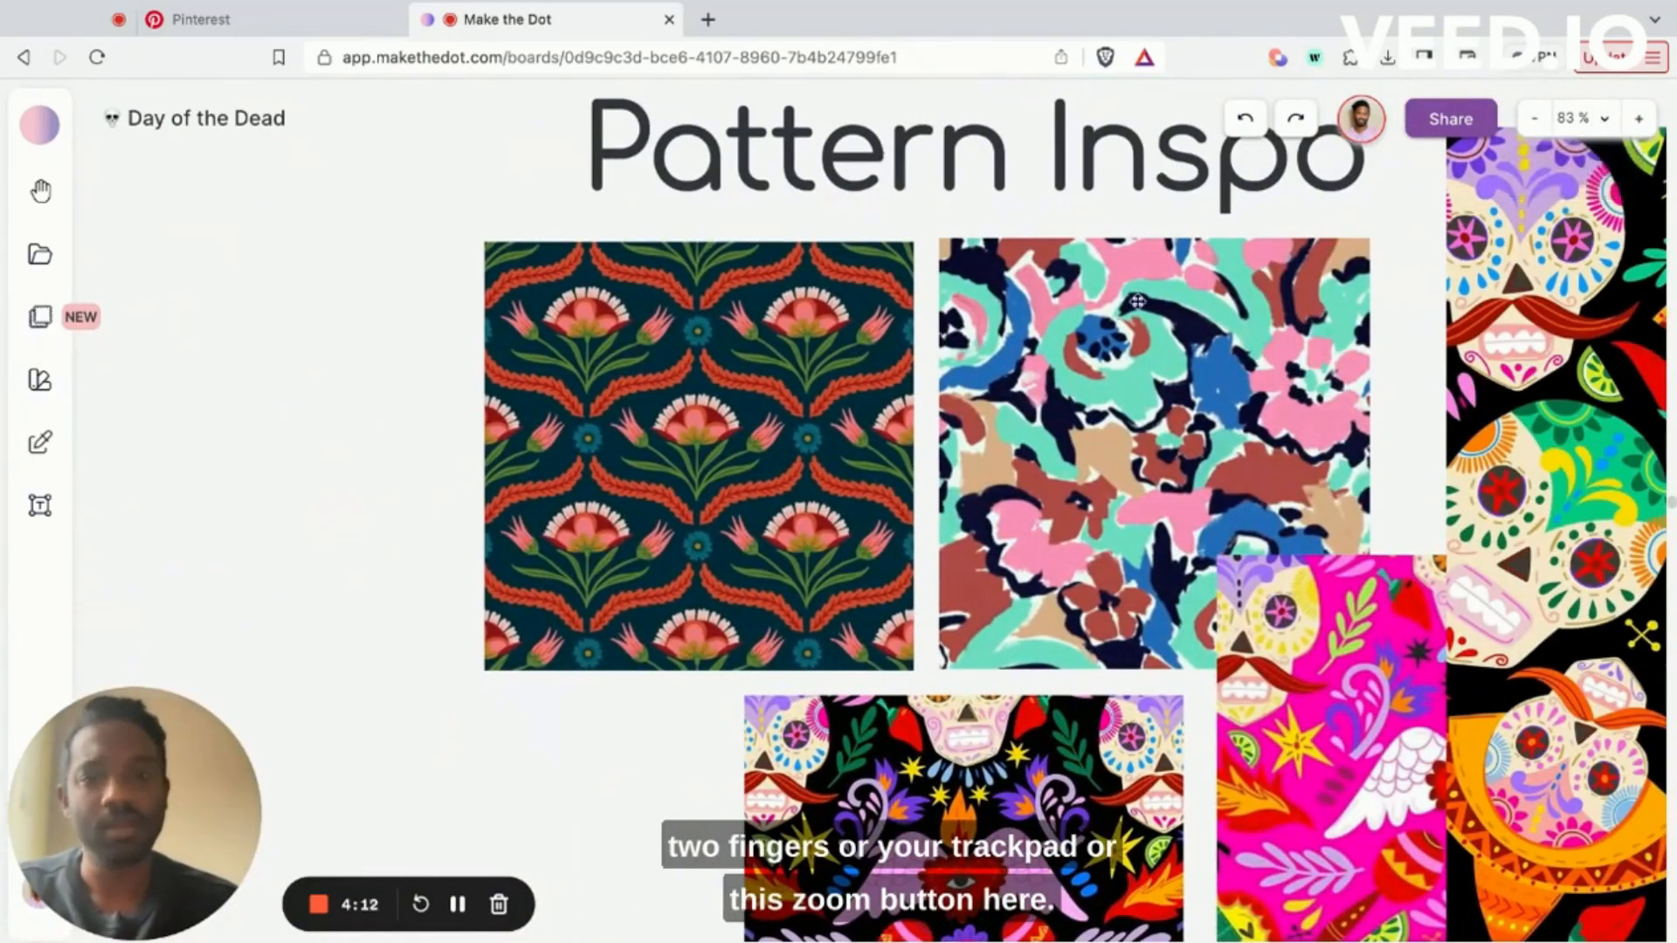
scroll(1136, 301, right, 2)
scroll(1136, 301, up, 2)
scroll(1332, 323, right, 3)
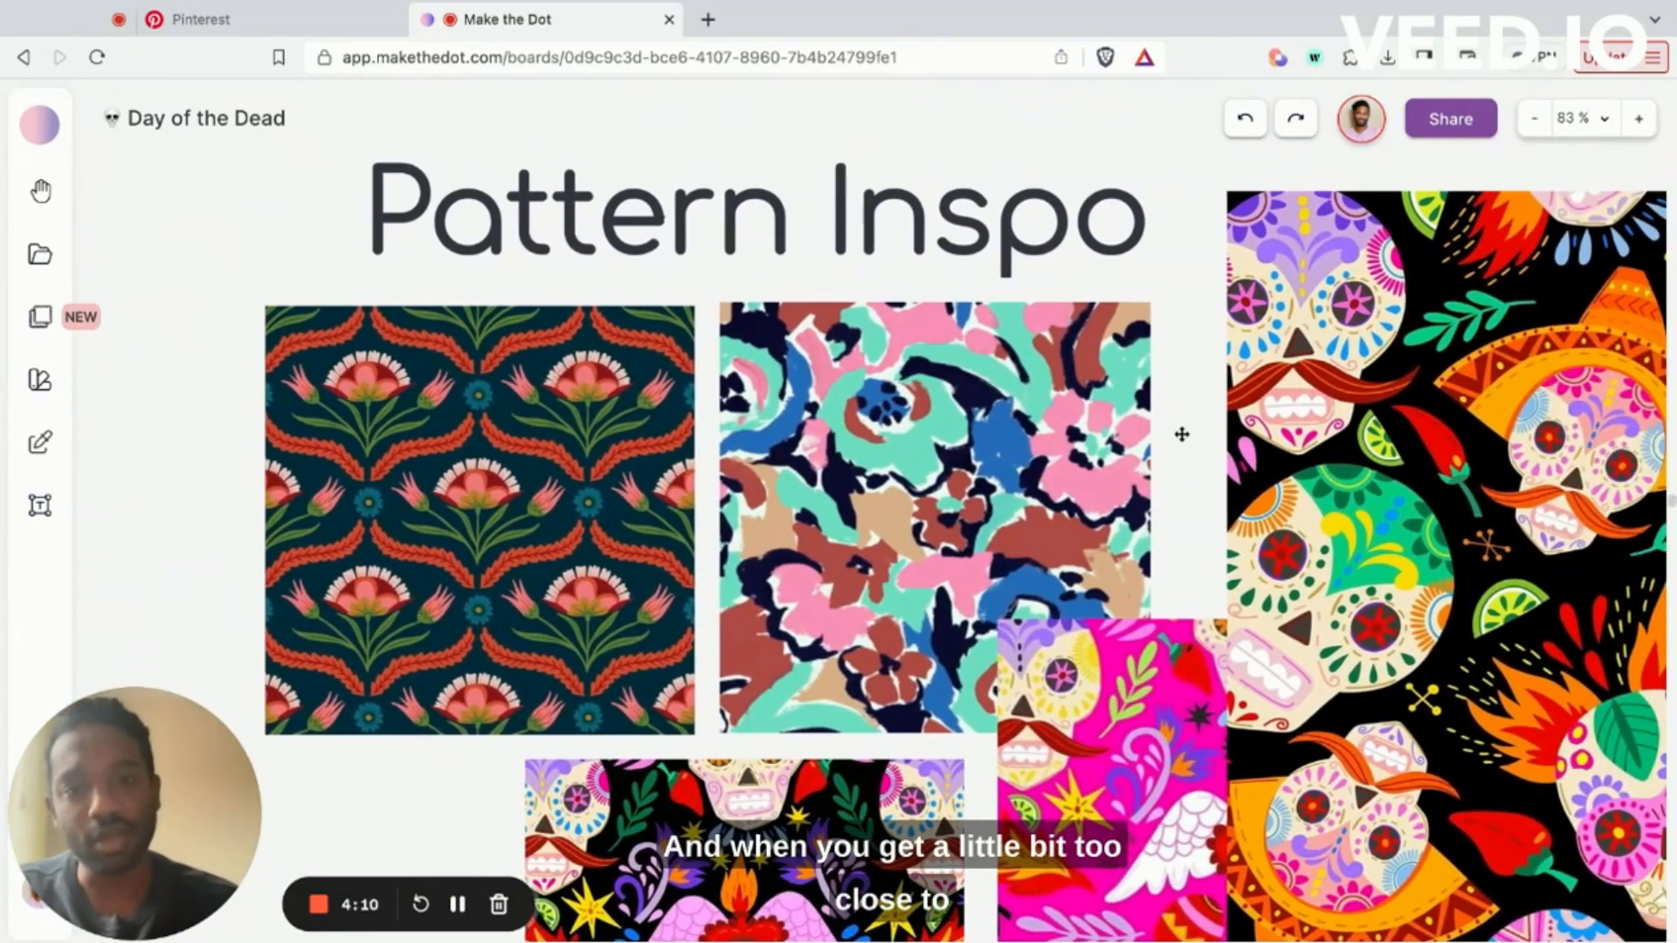
scroll(880, 568, down, 2)
scroll(1005, 489, right, 5)
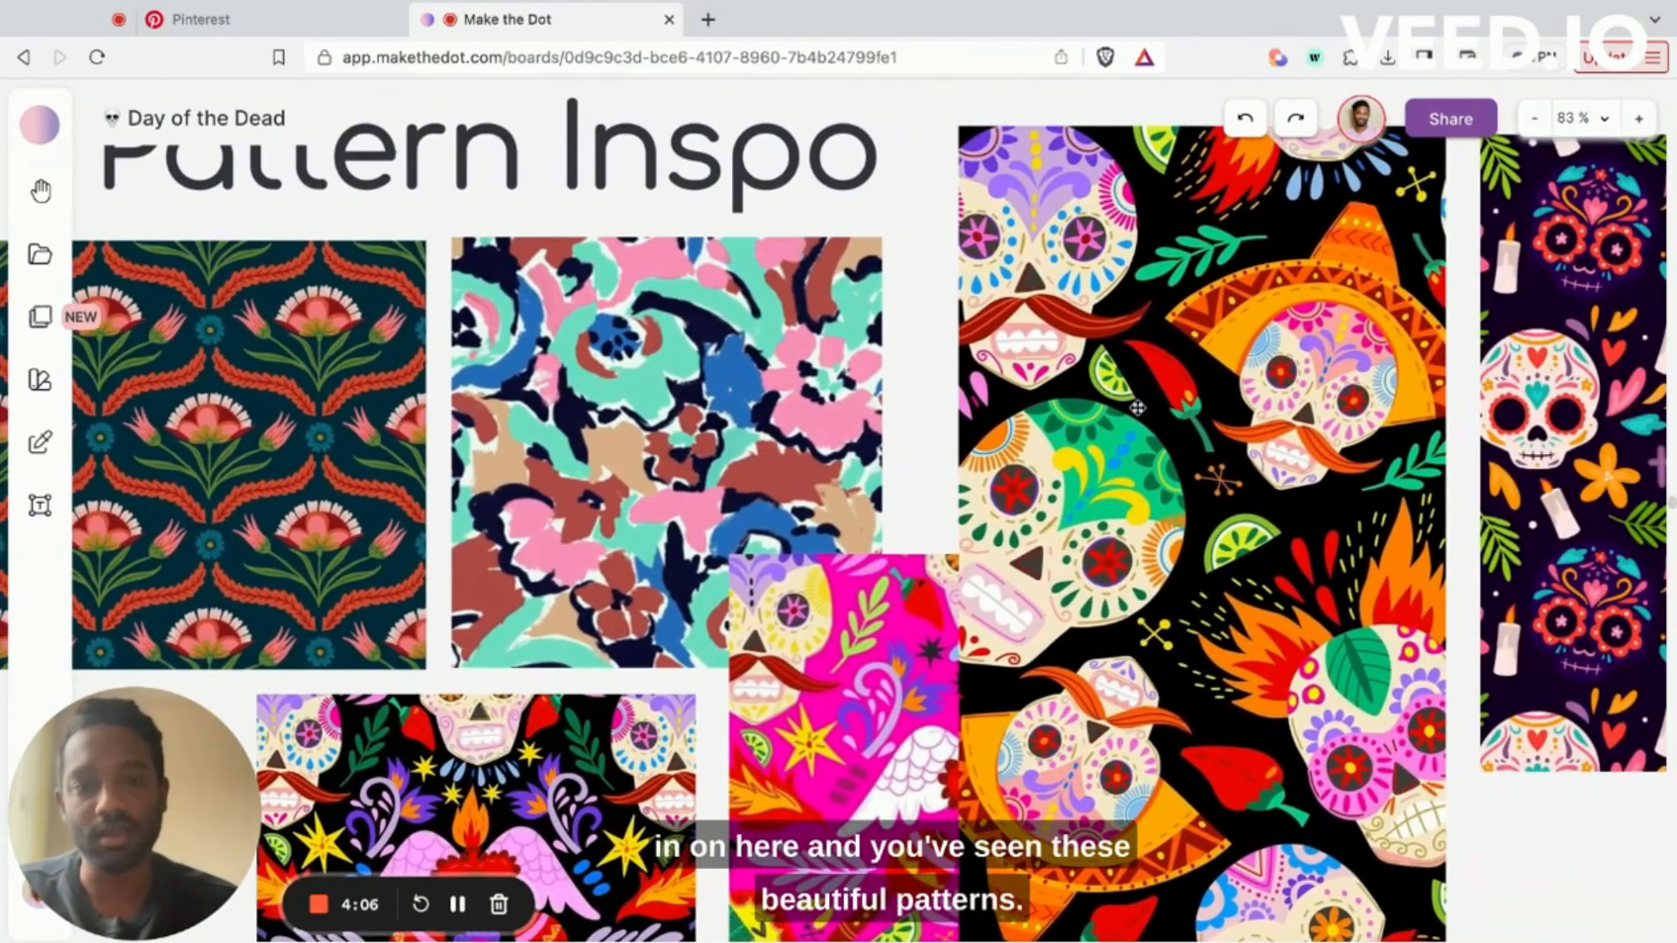
click(1572, 119)
click(1568, 470)
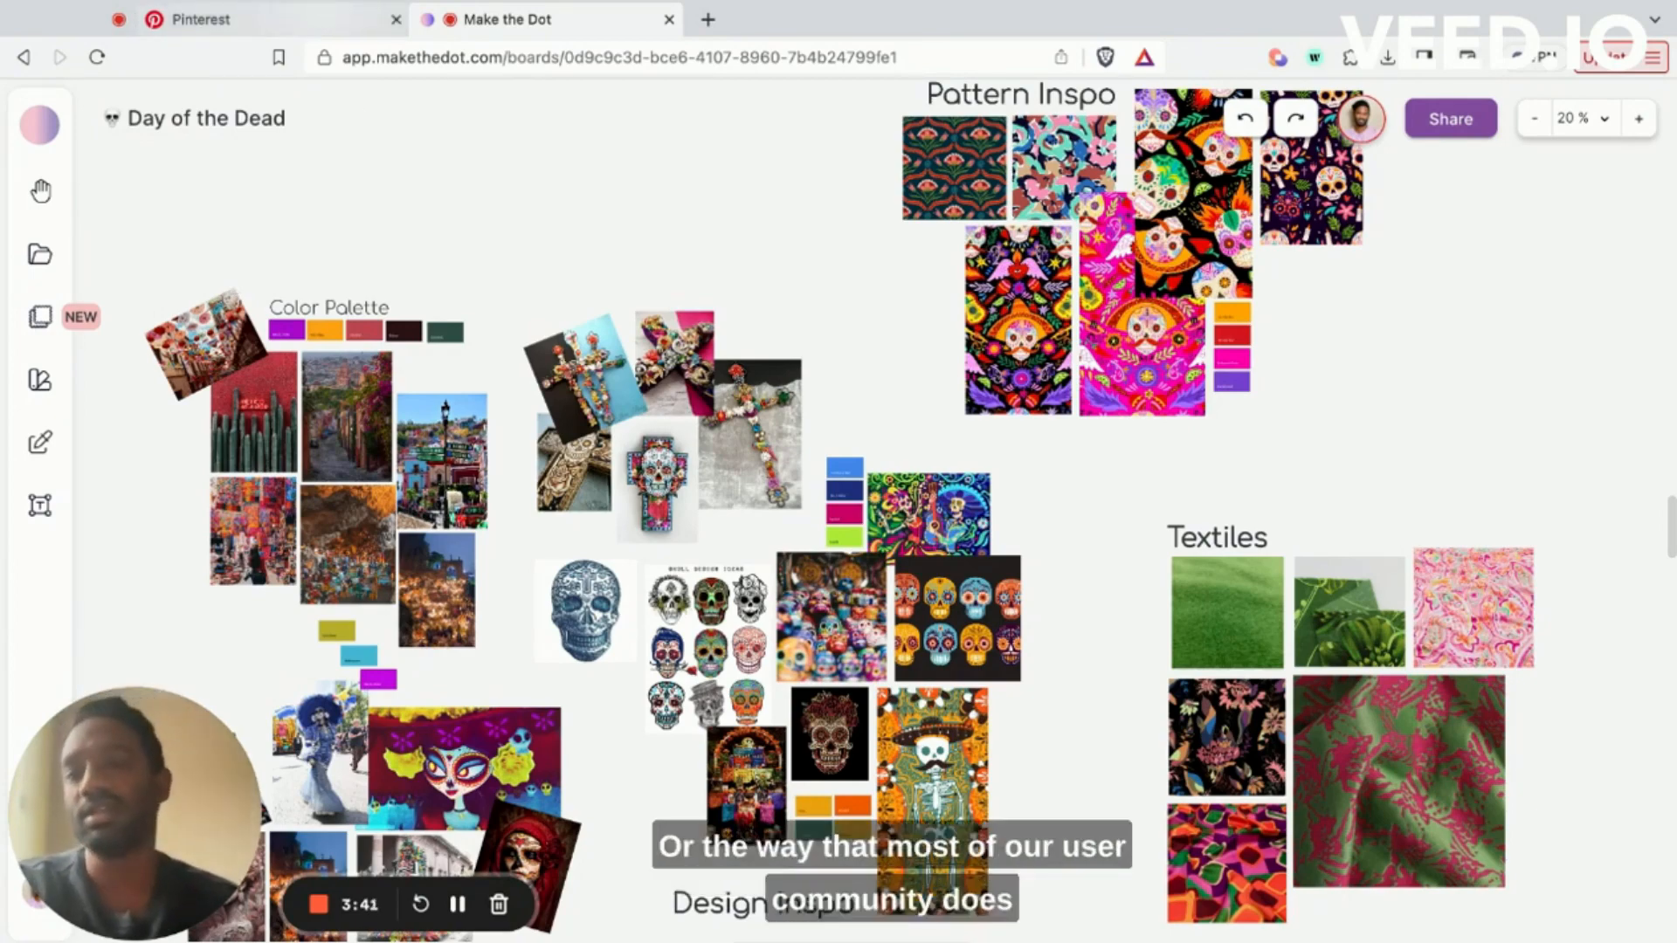
Step: Switch to Pinterest and collect the candlelit altar, night cemetery, flower-crowned woman and La Catrina skull images with the Make the Dot extension
click(310, 21)
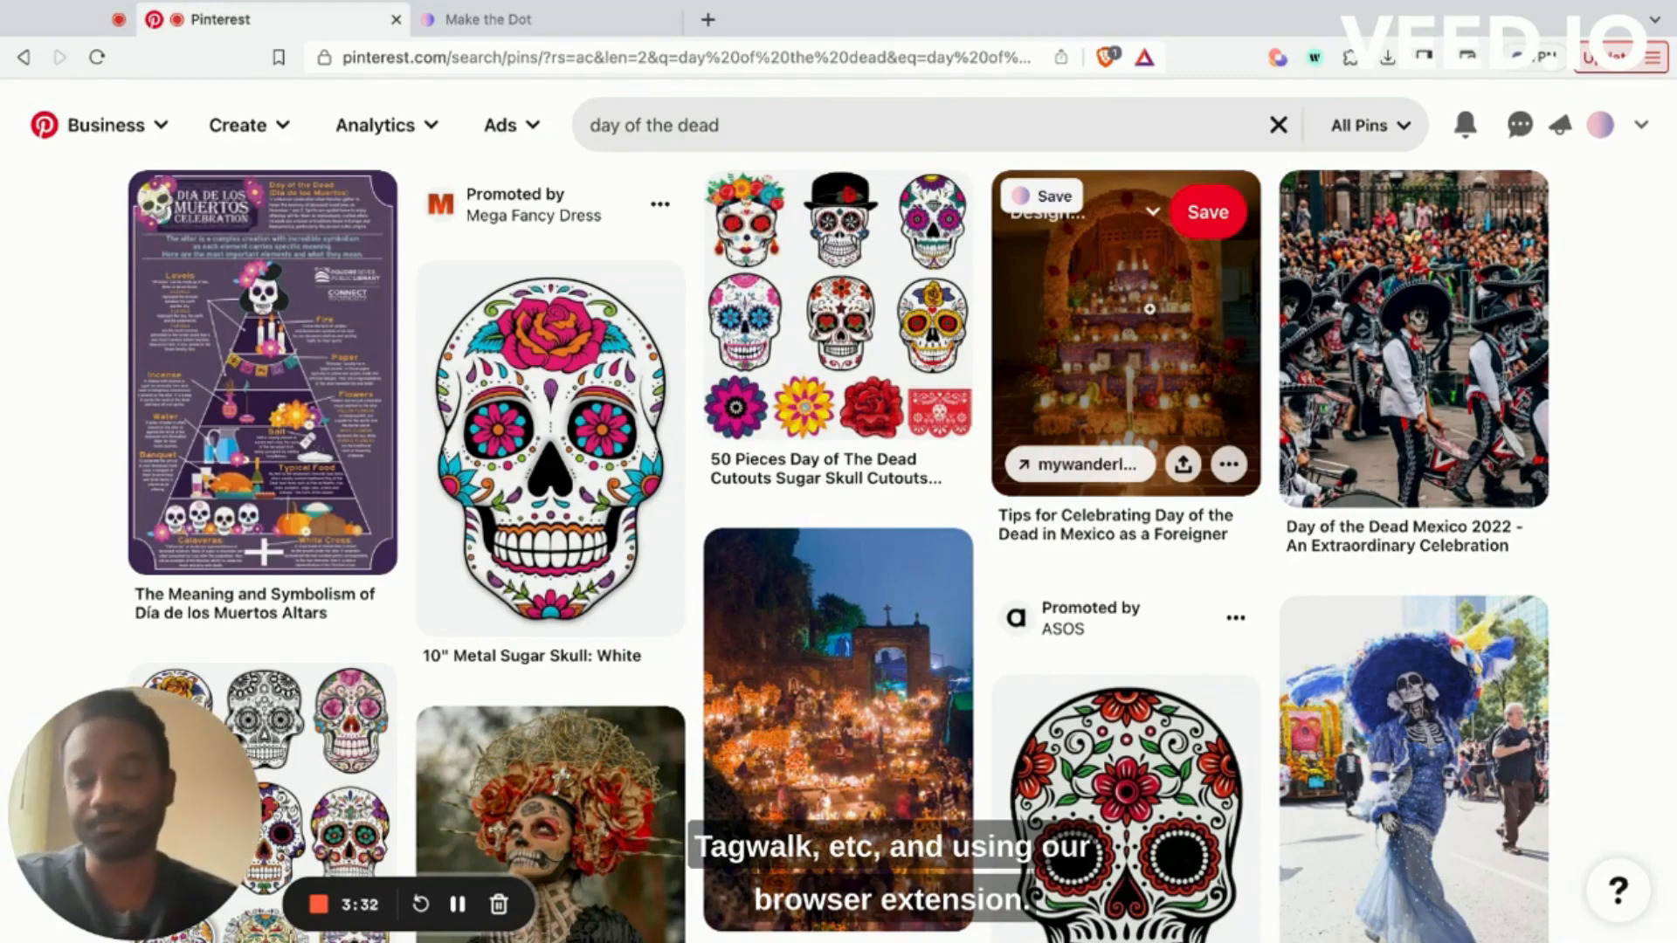
click(1046, 195)
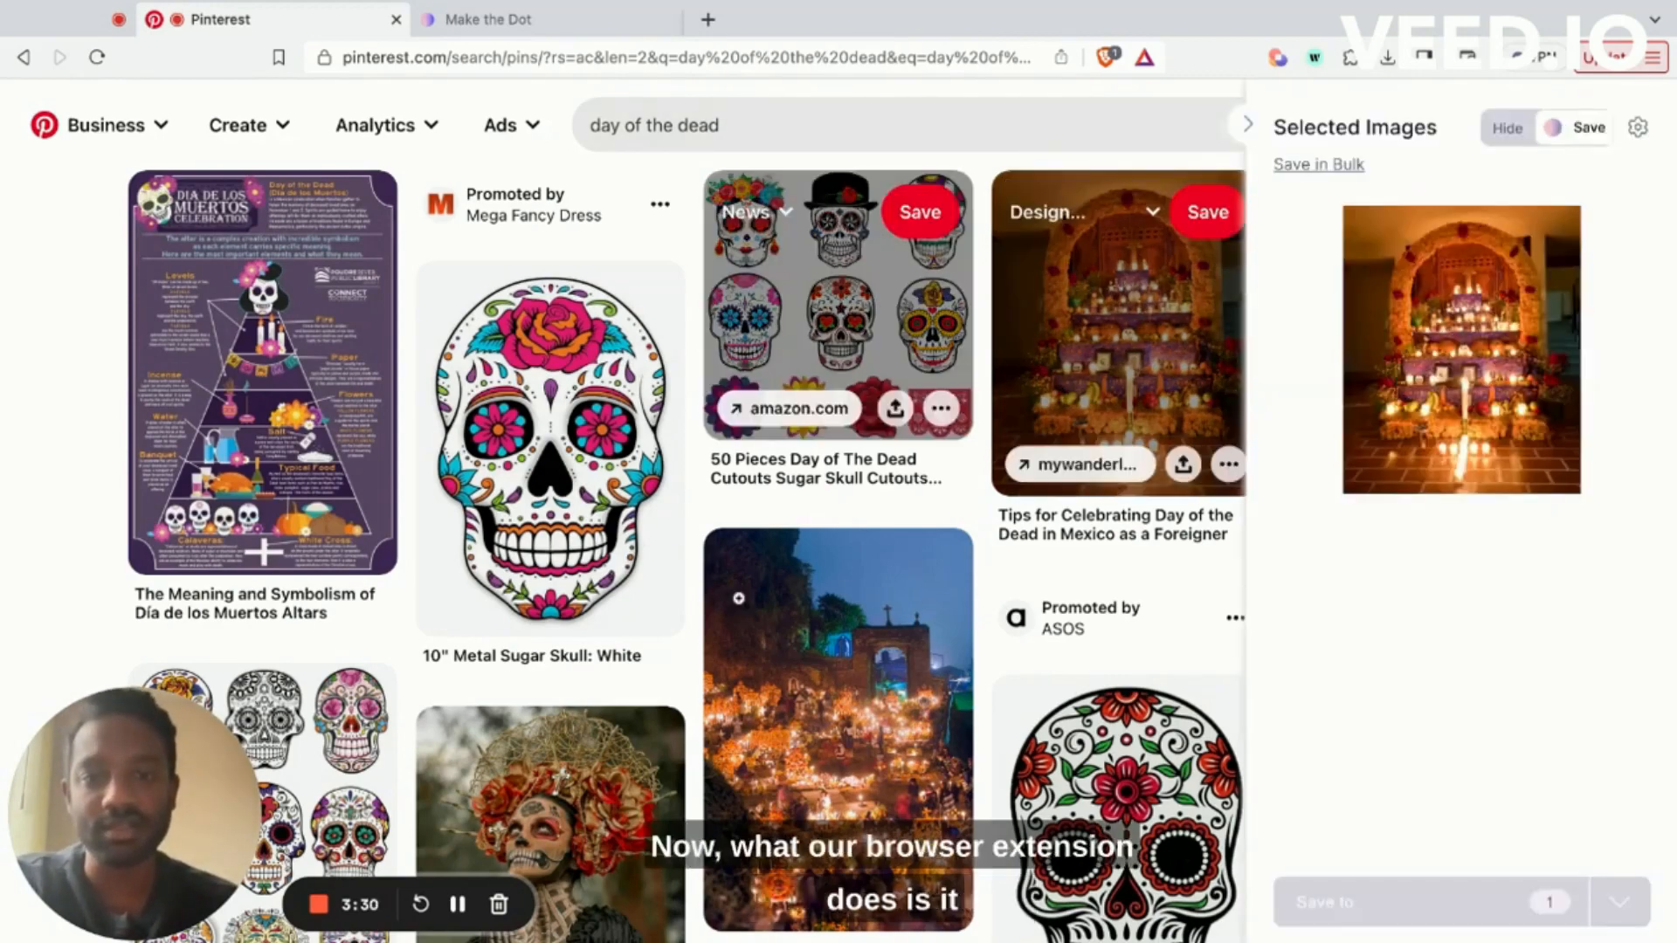
click(762, 552)
scroll(537, 240, down, 7)
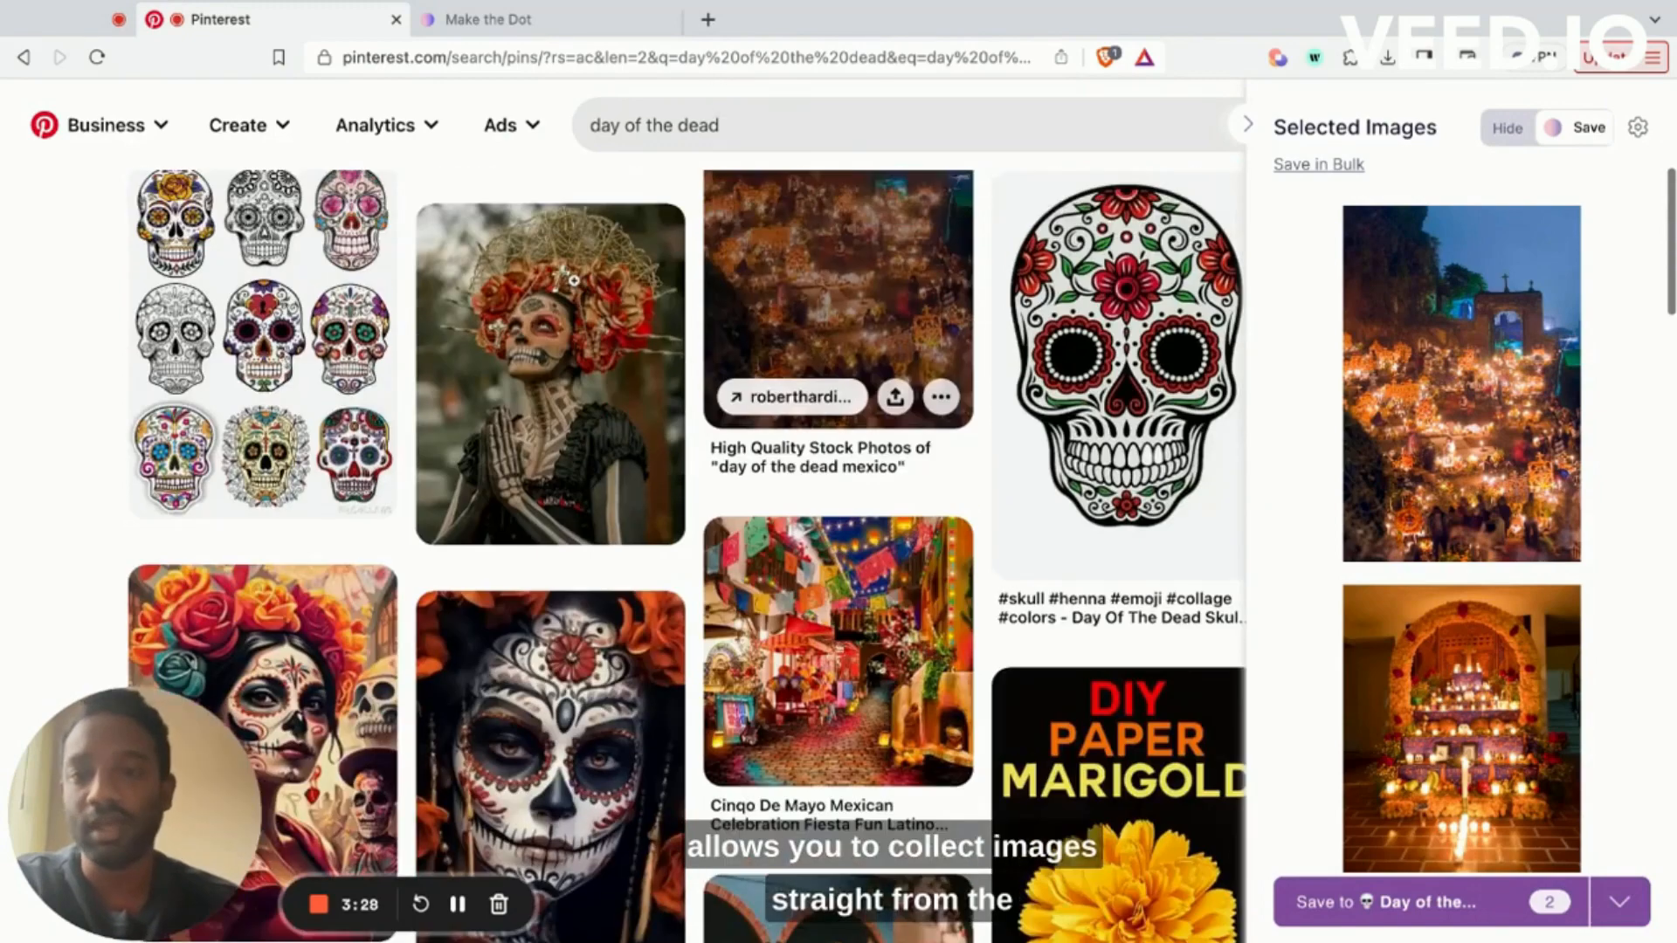
scroll(507, 280, up, 2)
click(481, 318)
scroll(568, 437, down, 4)
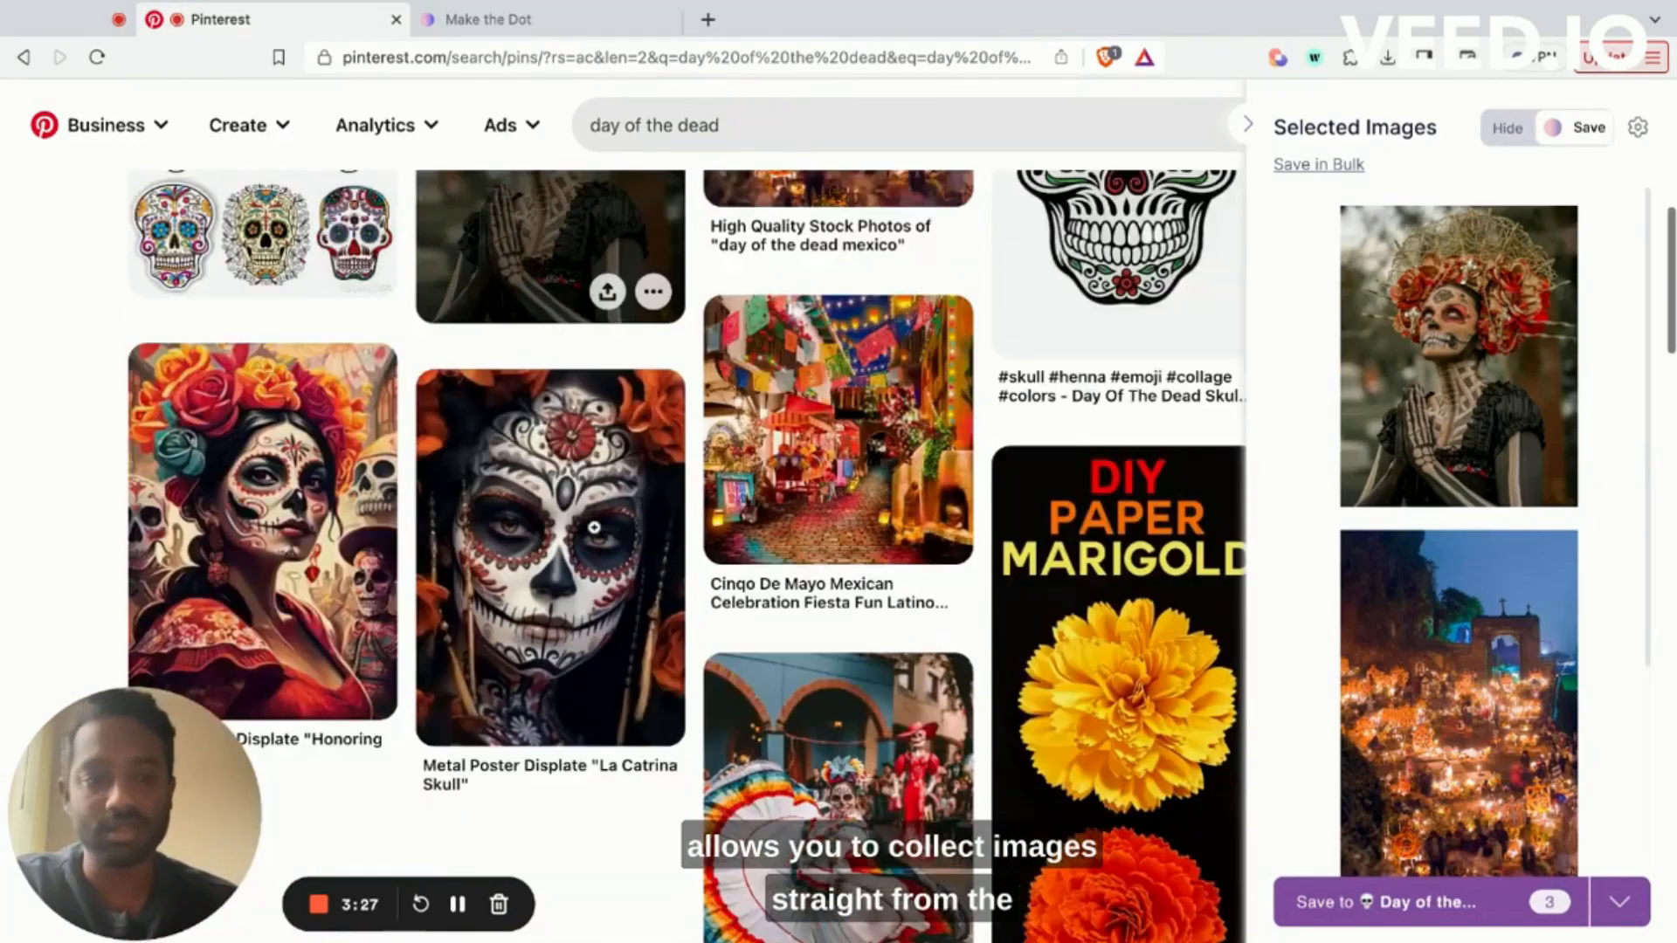
scroll(594, 528, down, 1)
click(594, 489)
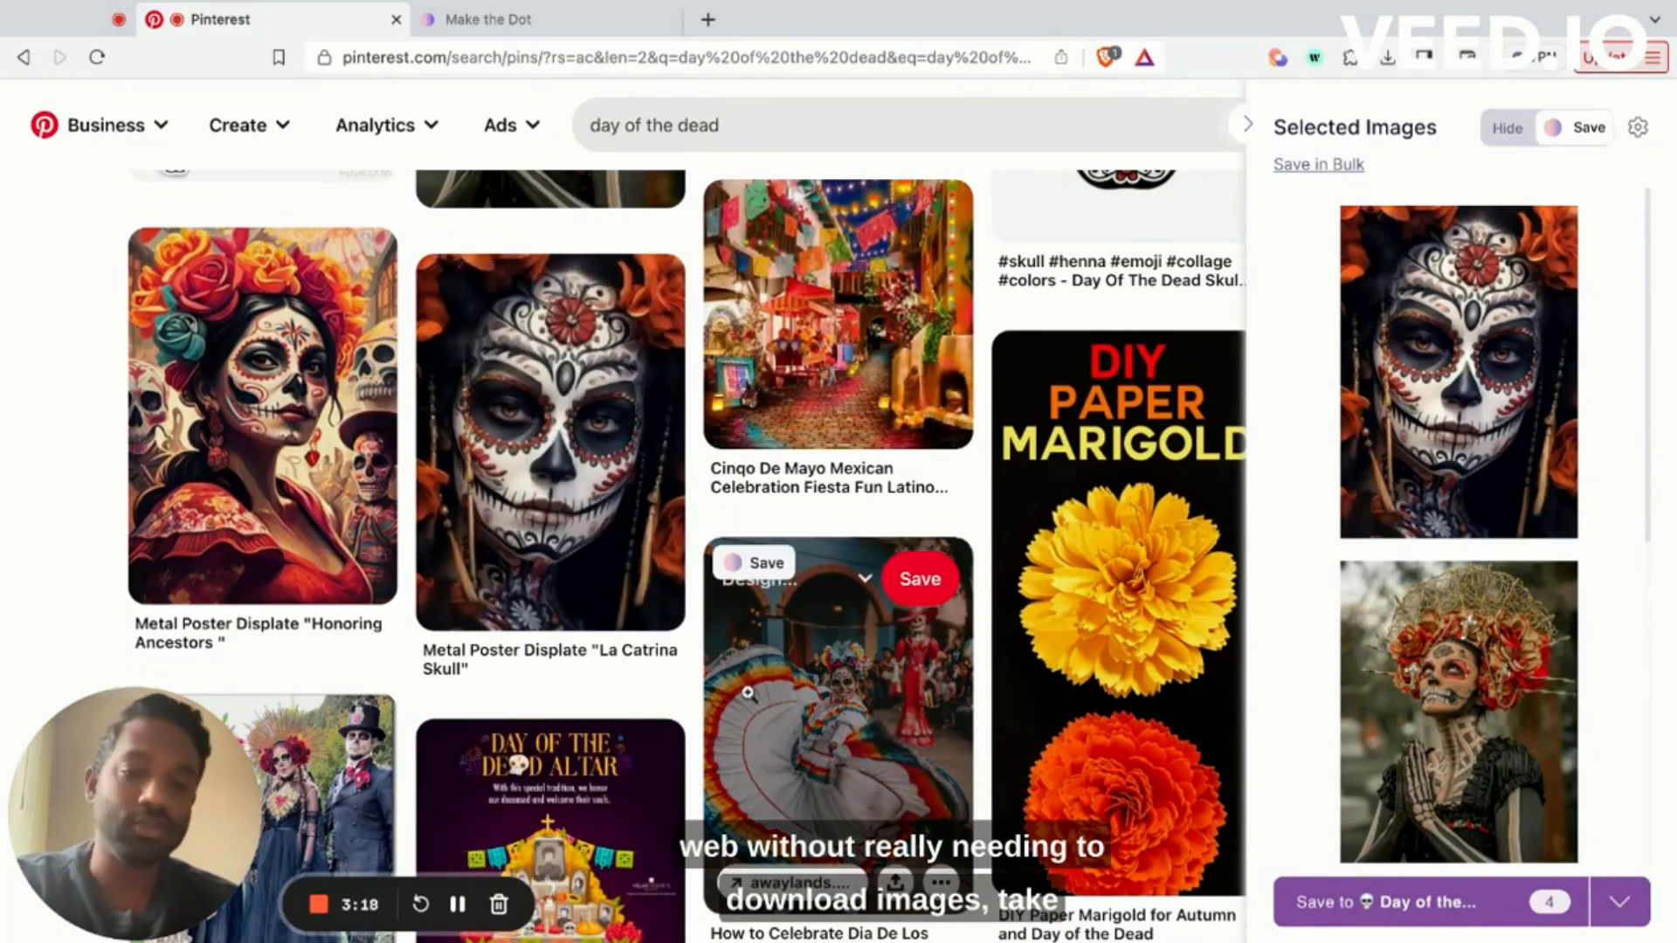
Step: Review the collected images and browse all page images in the bulk-save view, leaving it without selecting any
scroll(748, 692, down, 3)
scroll(748, 693, down, 1)
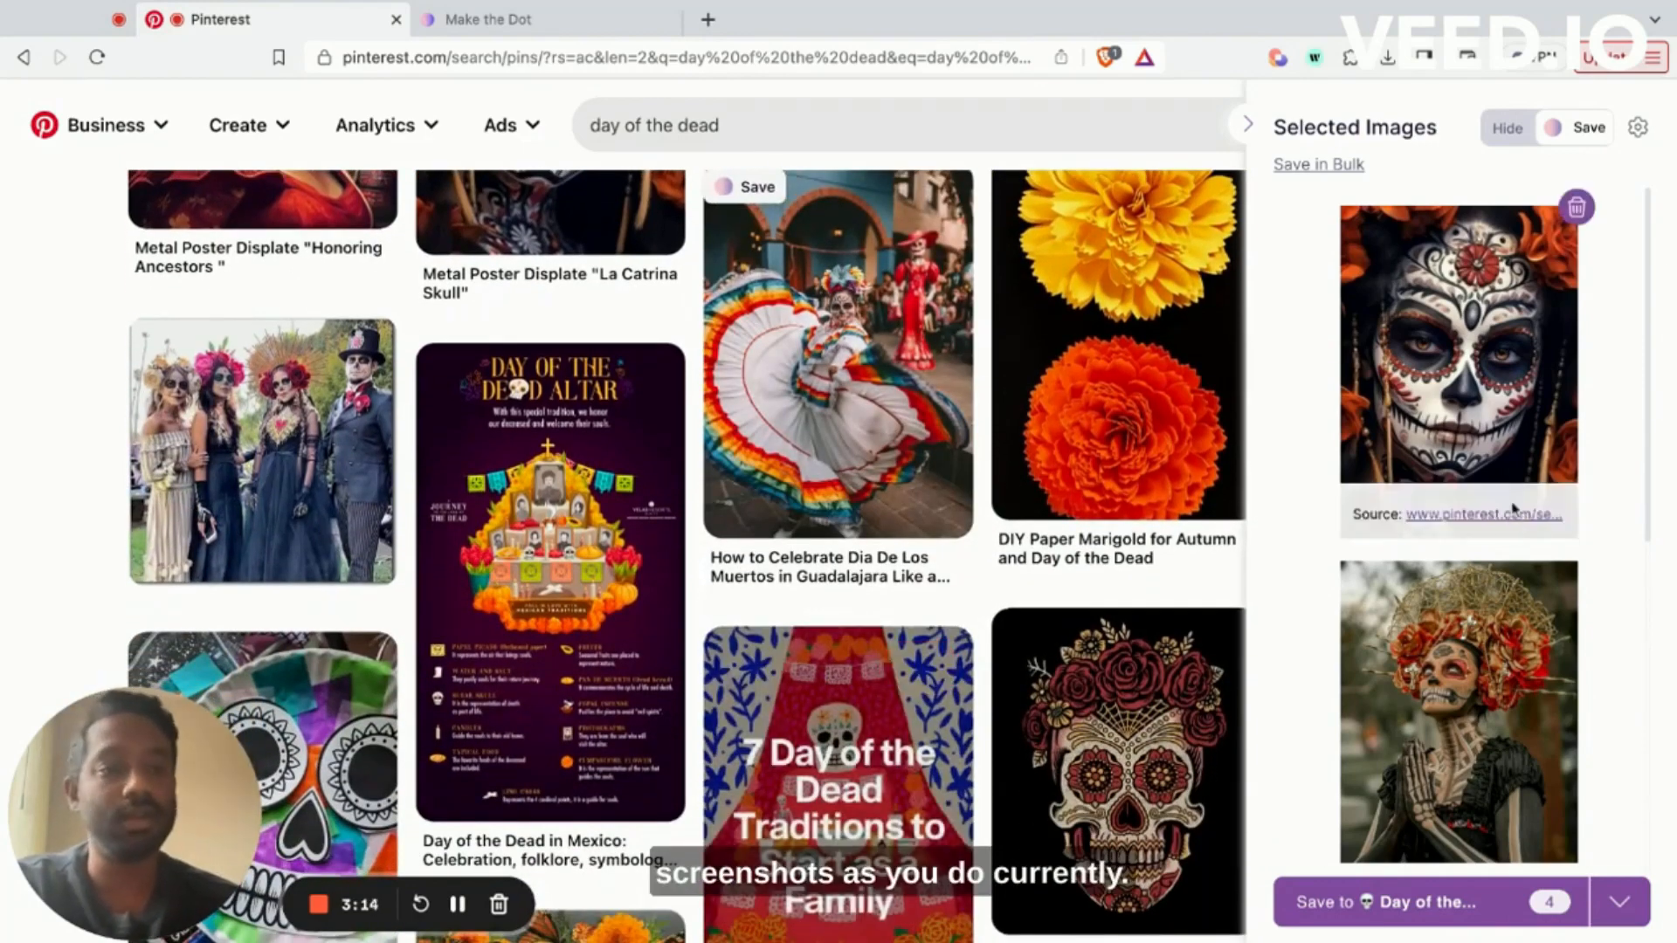
scroll(1512, 542, down, 5)
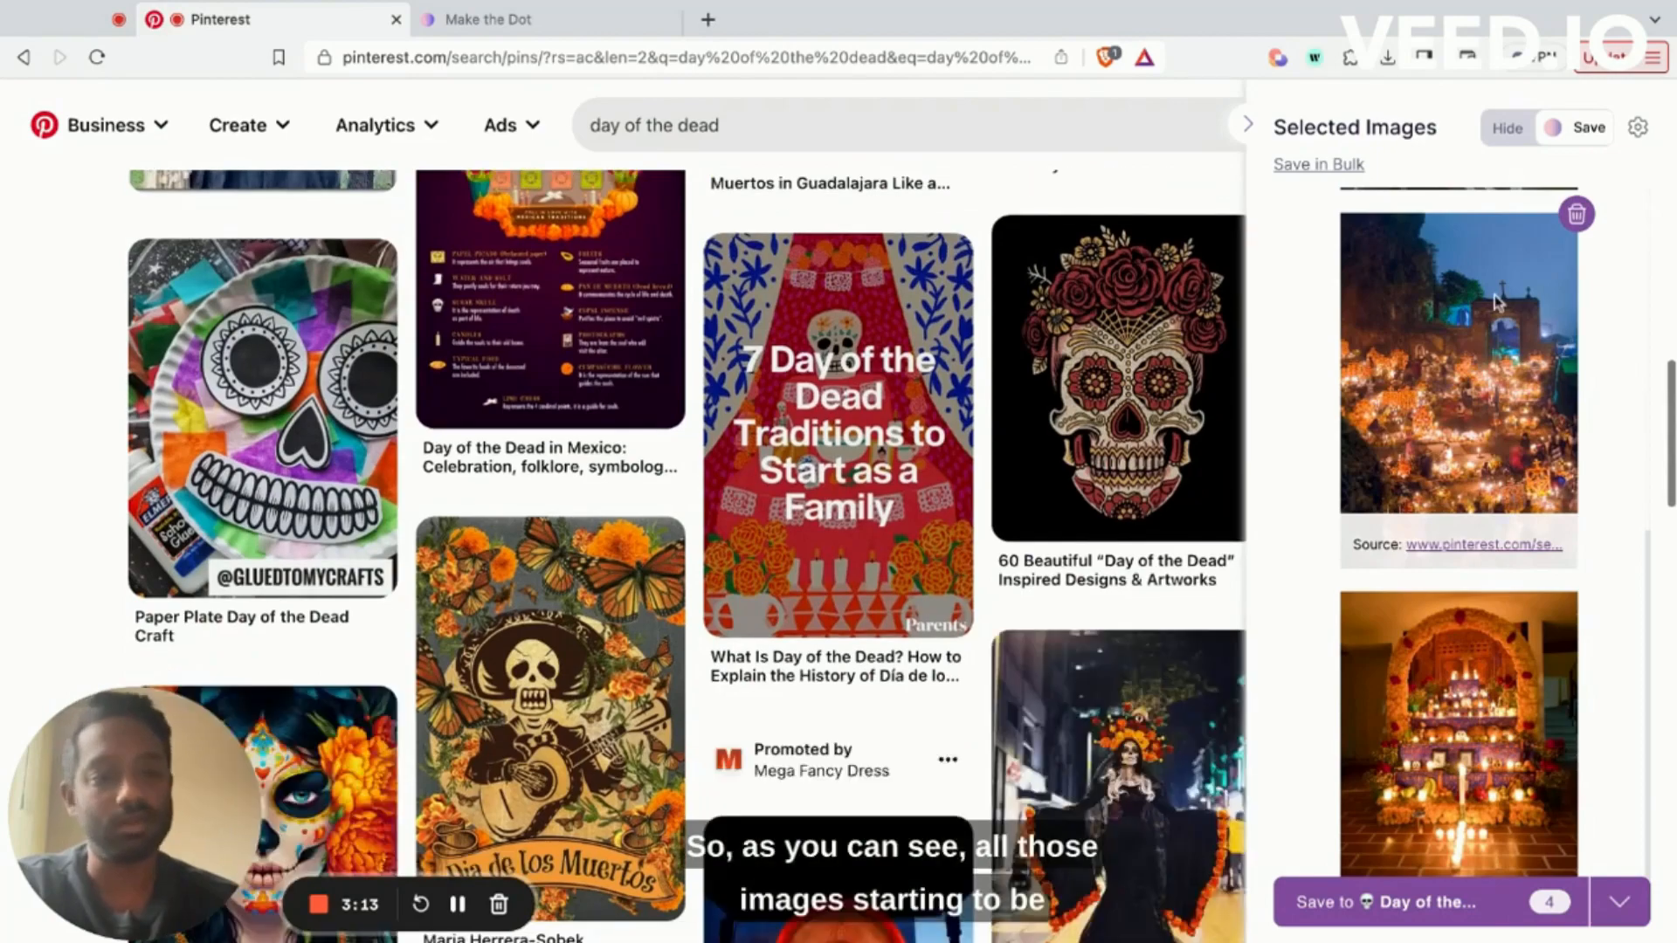
scroll(1487, 561, up, 10)
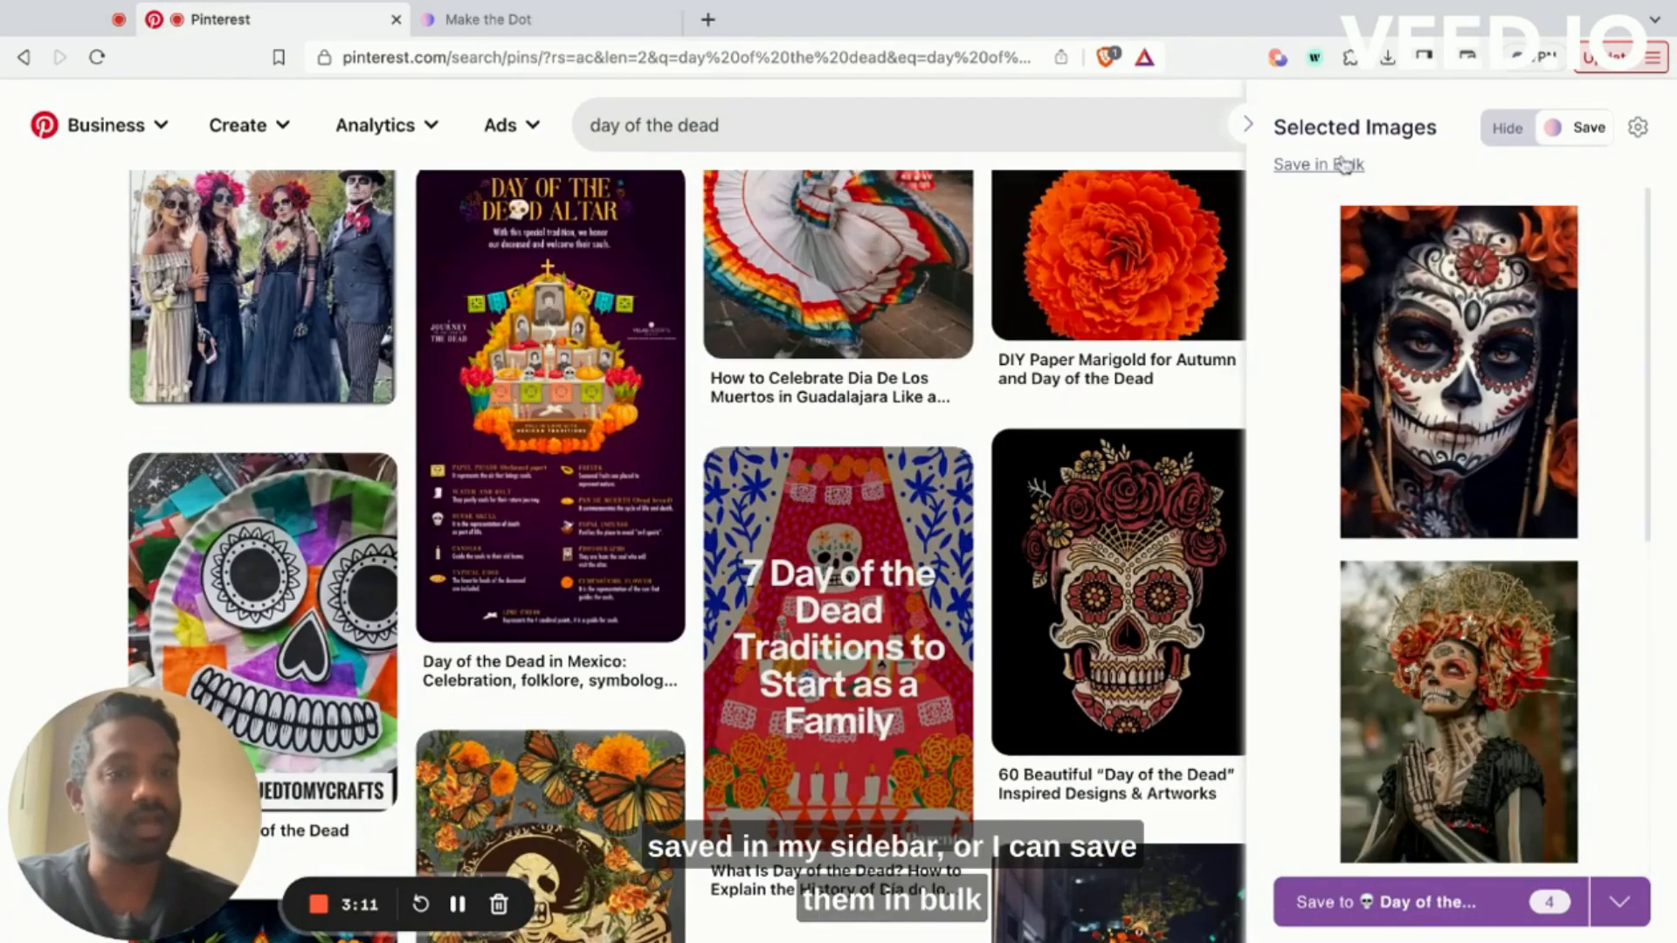
click(1341, 165)
scroll(1459, 489, down, 10)
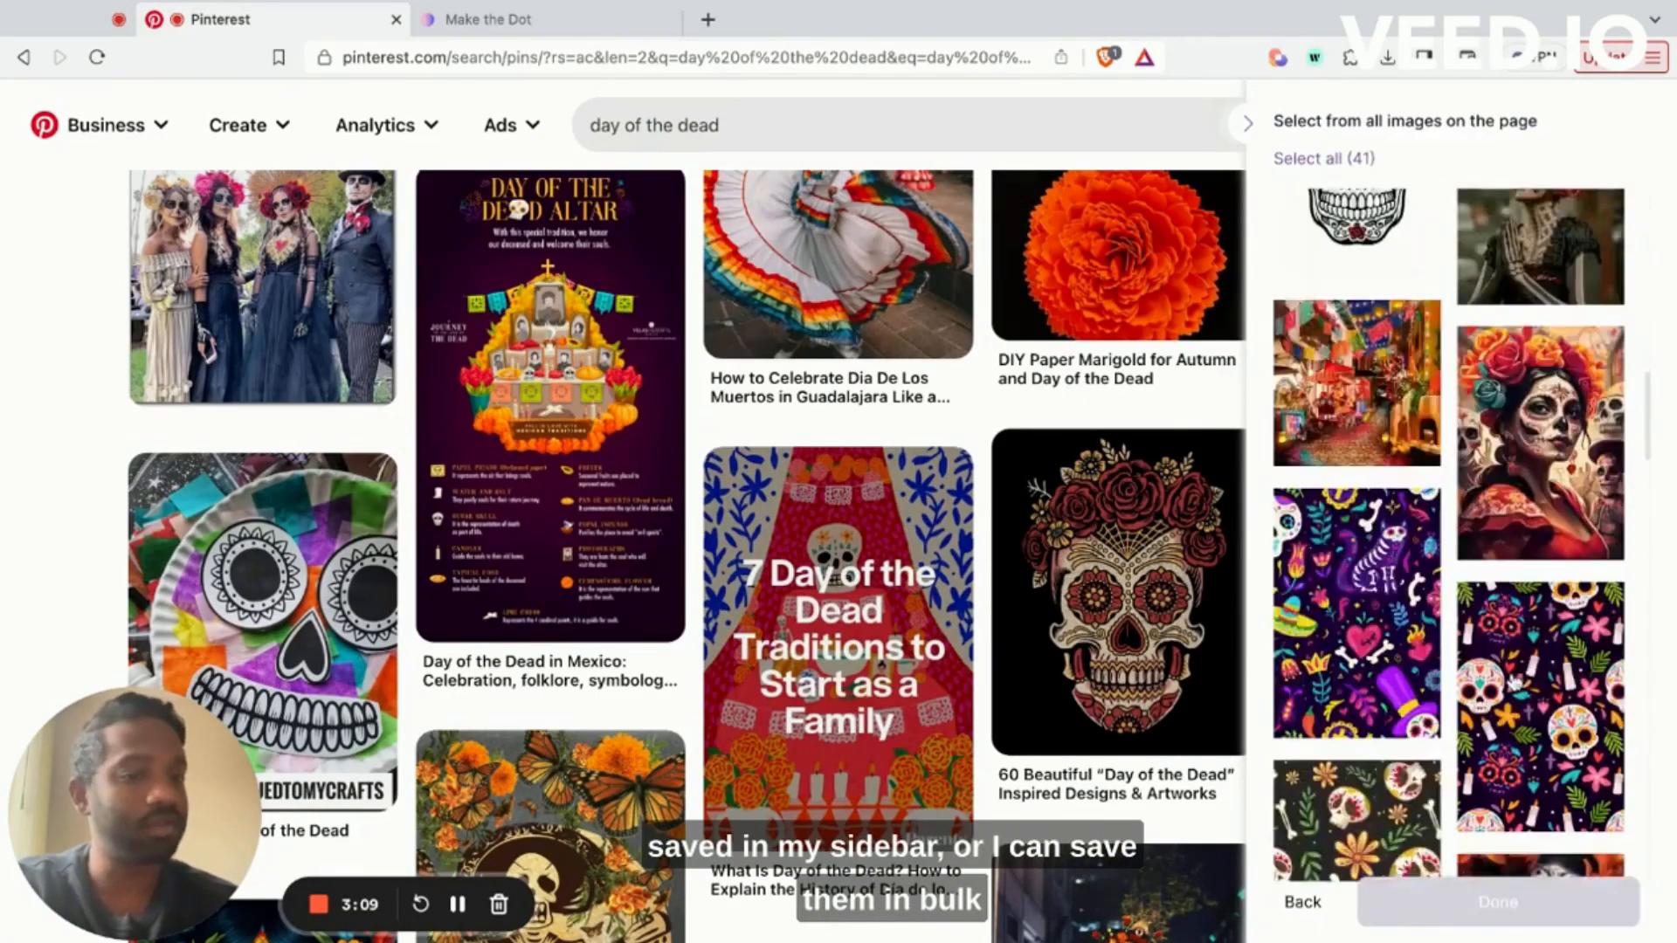
scroll(1415, 534, down, 5)
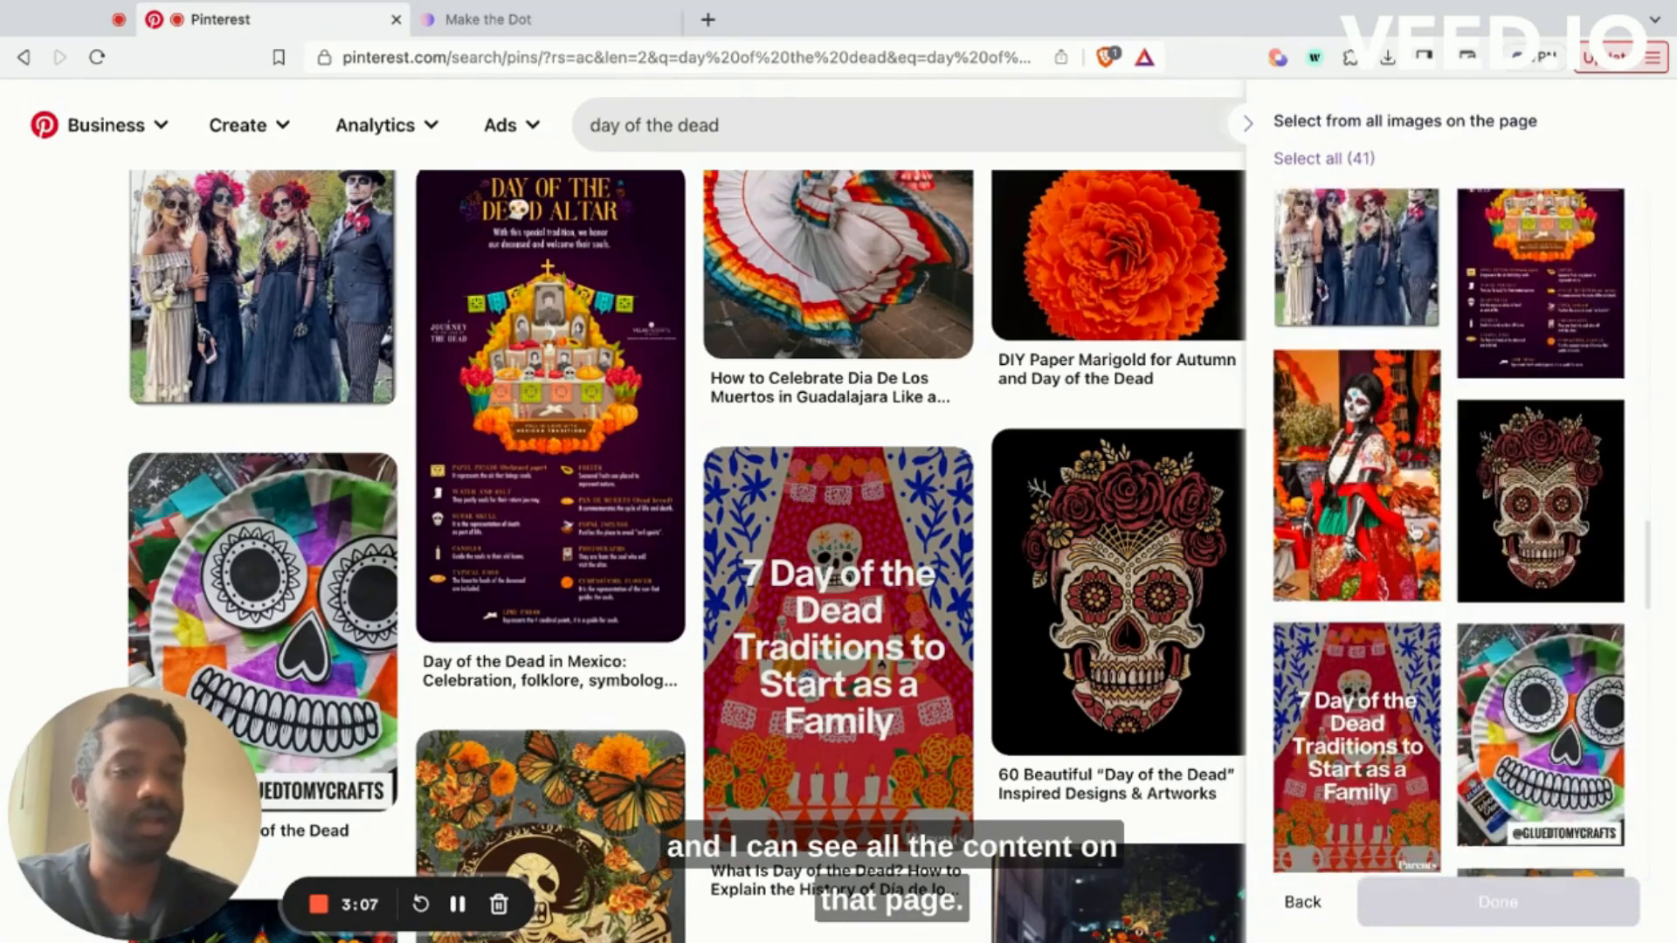
click(1300, 902)
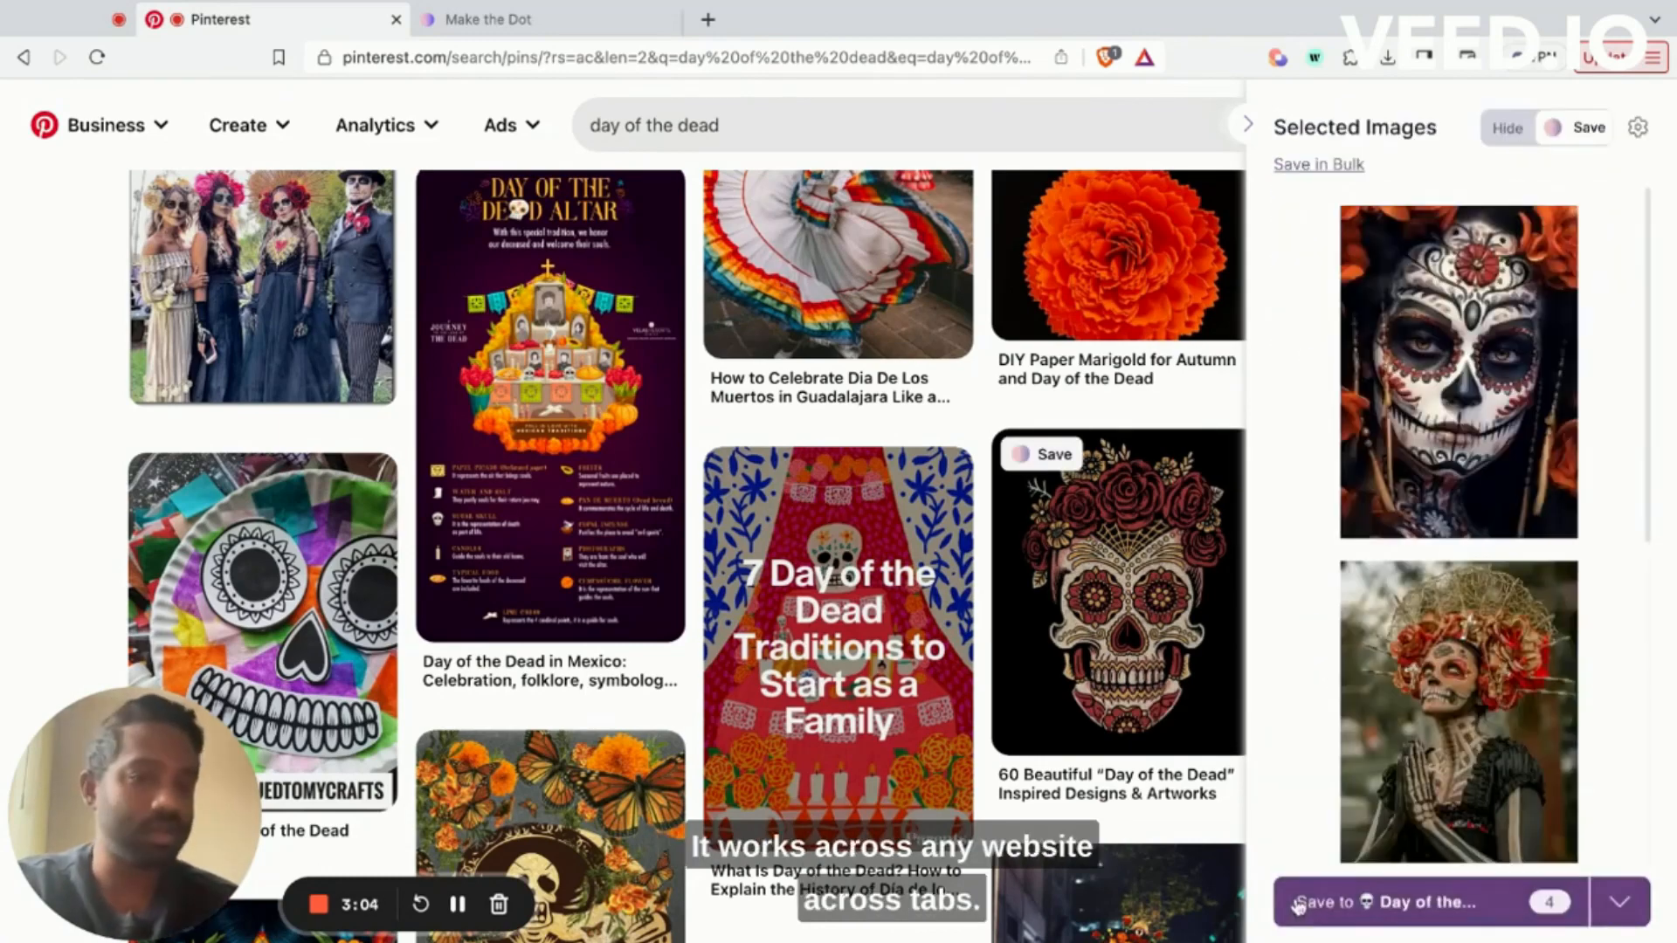
Step: Check the four selected images and save them to the Day of the Dead board
mouse_move(1474, 640)
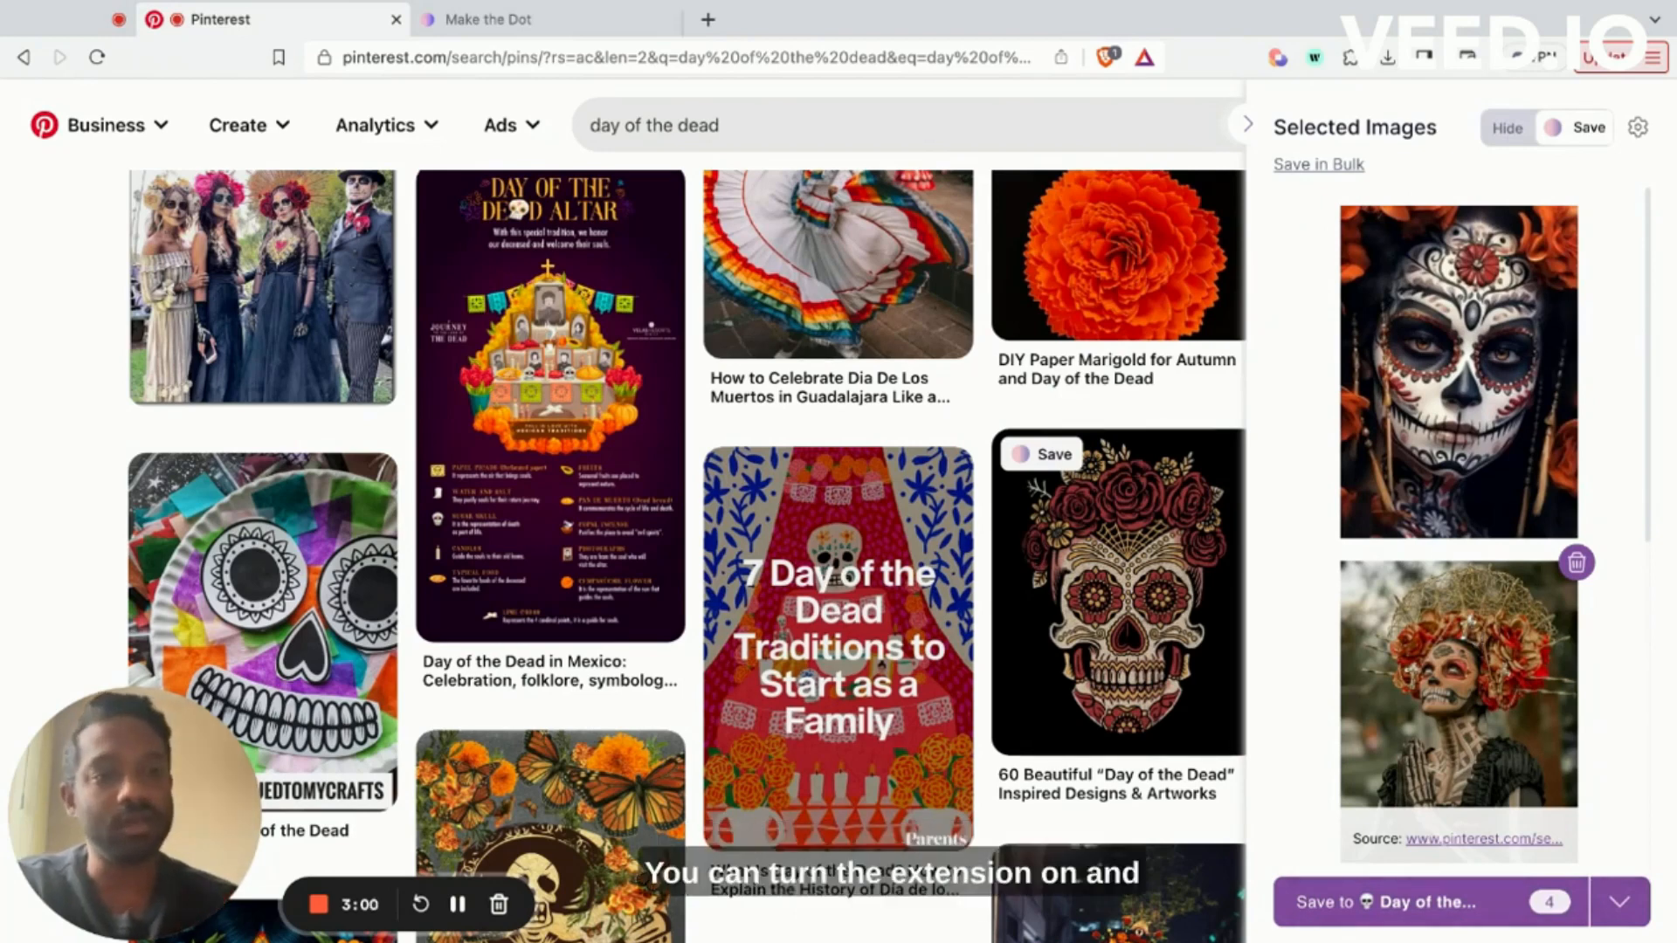
mouse_move(1422, 460)
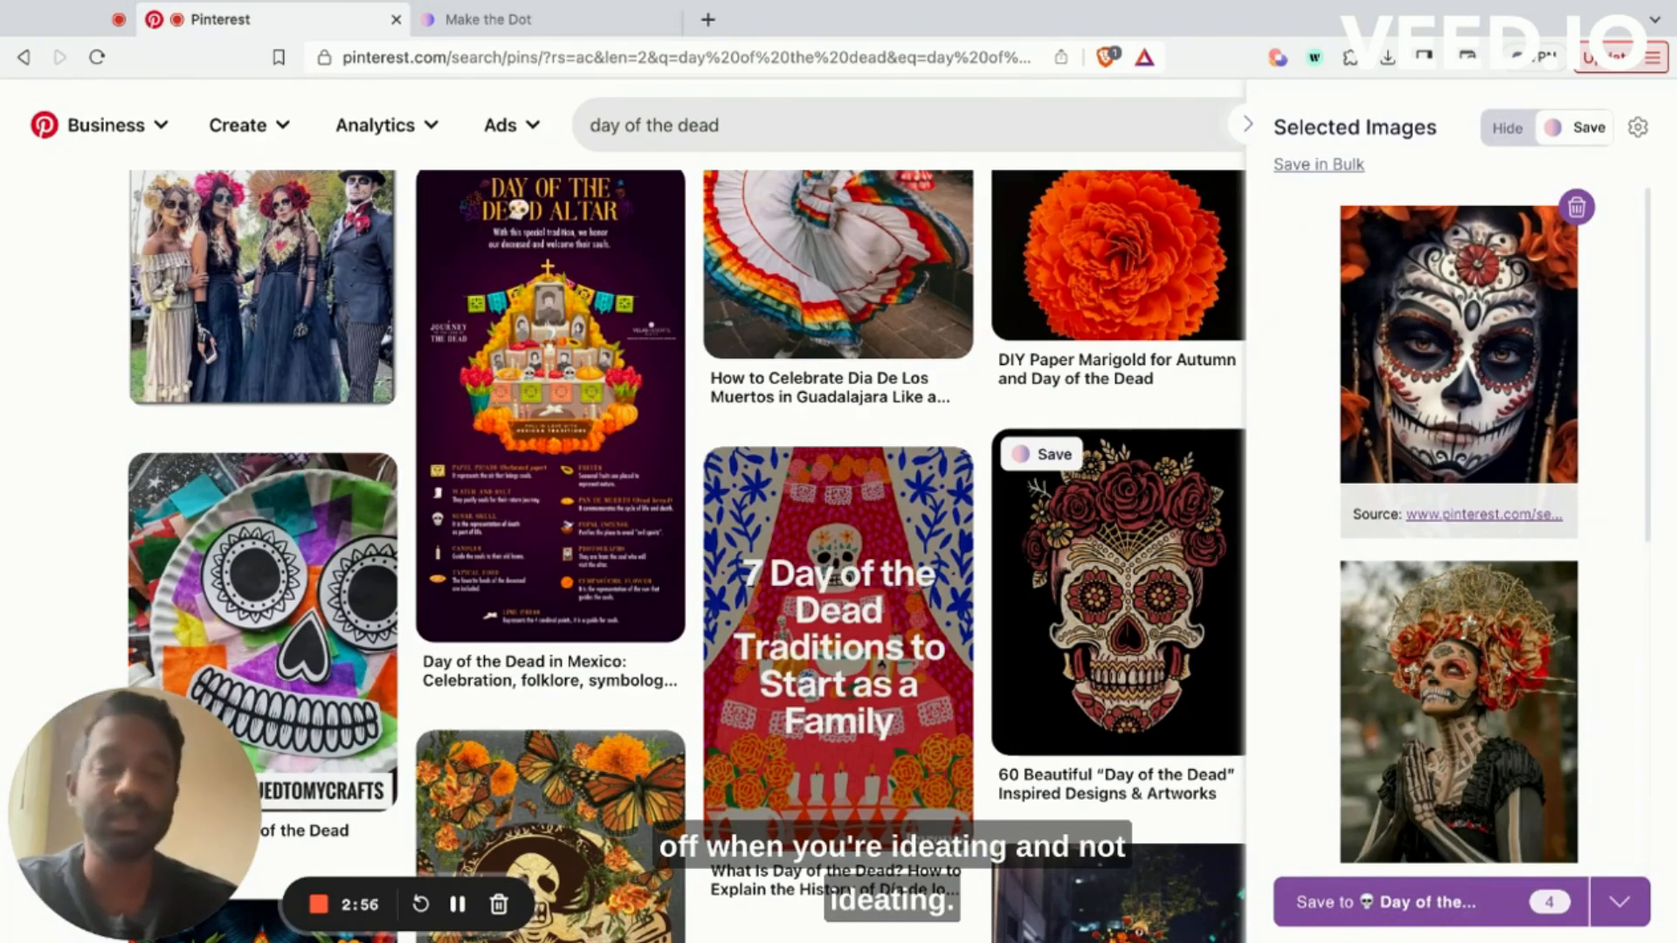
scroll(1566, 452, down, 7)
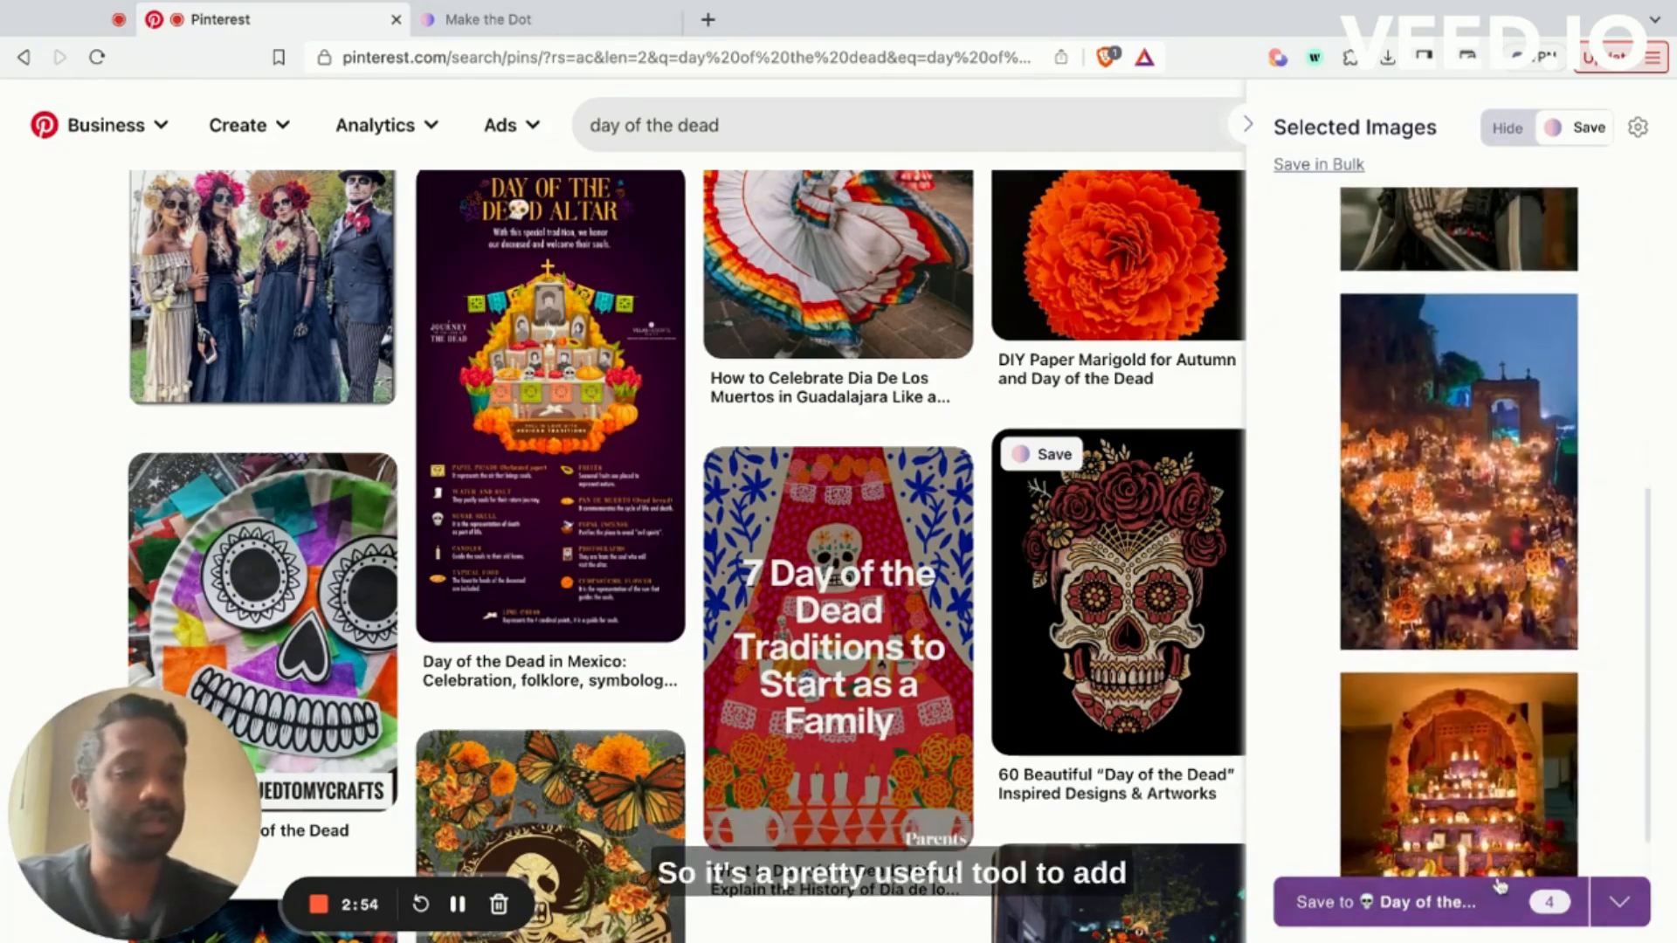
scroll(1539, 725, down, 1)
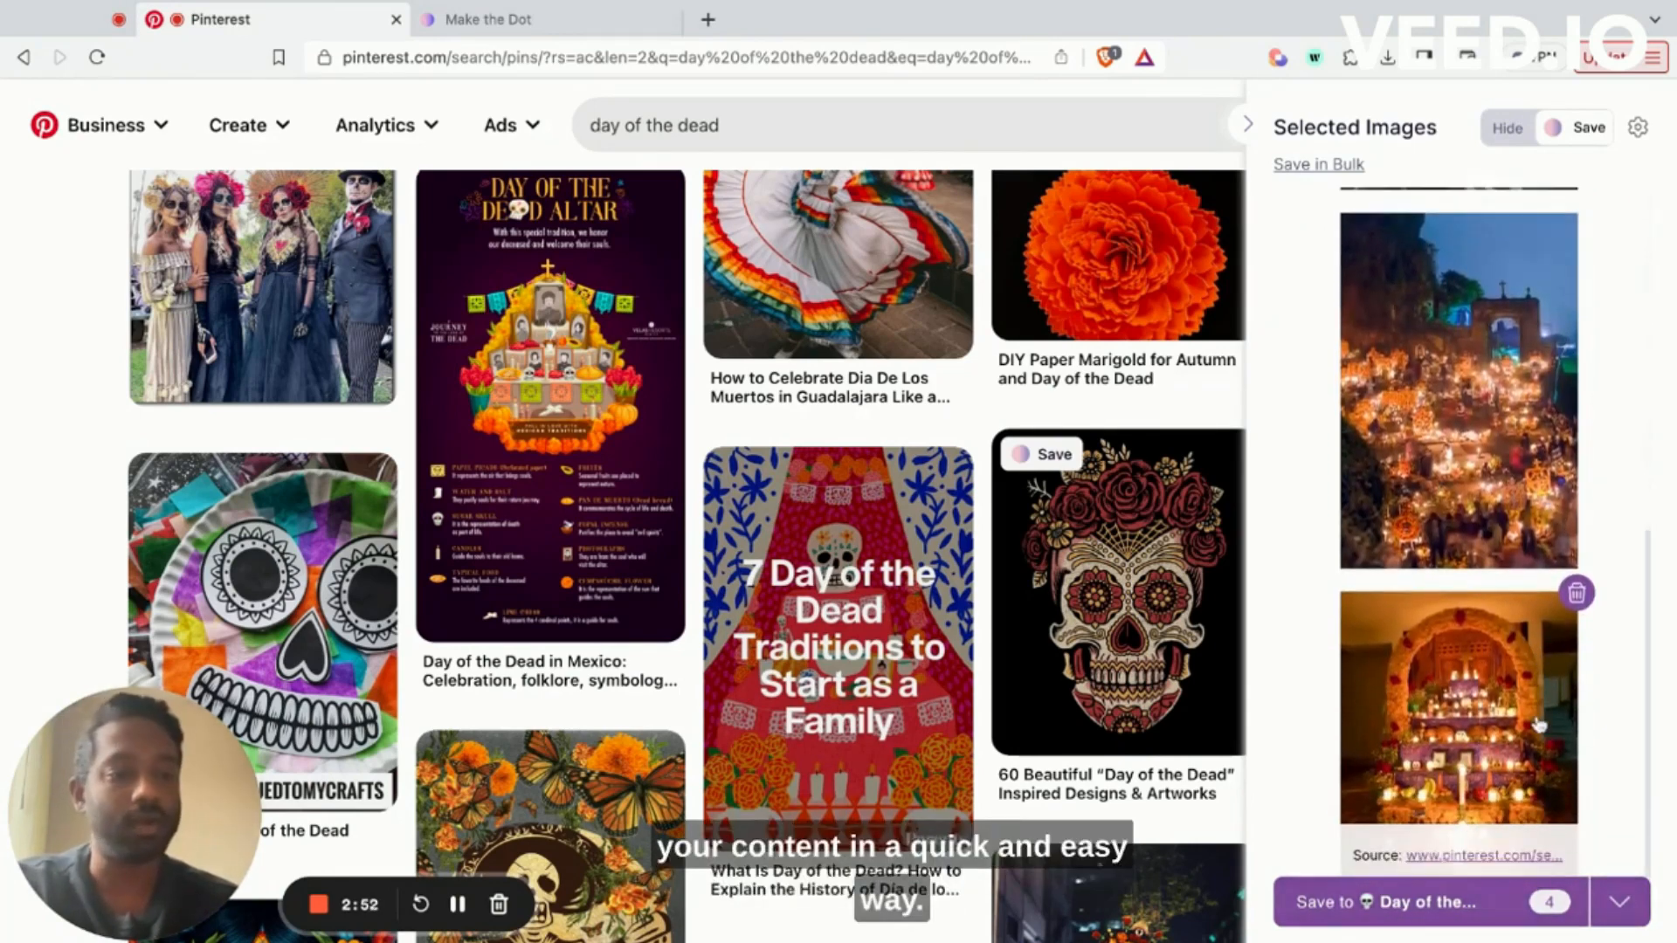
click(1437, 909)
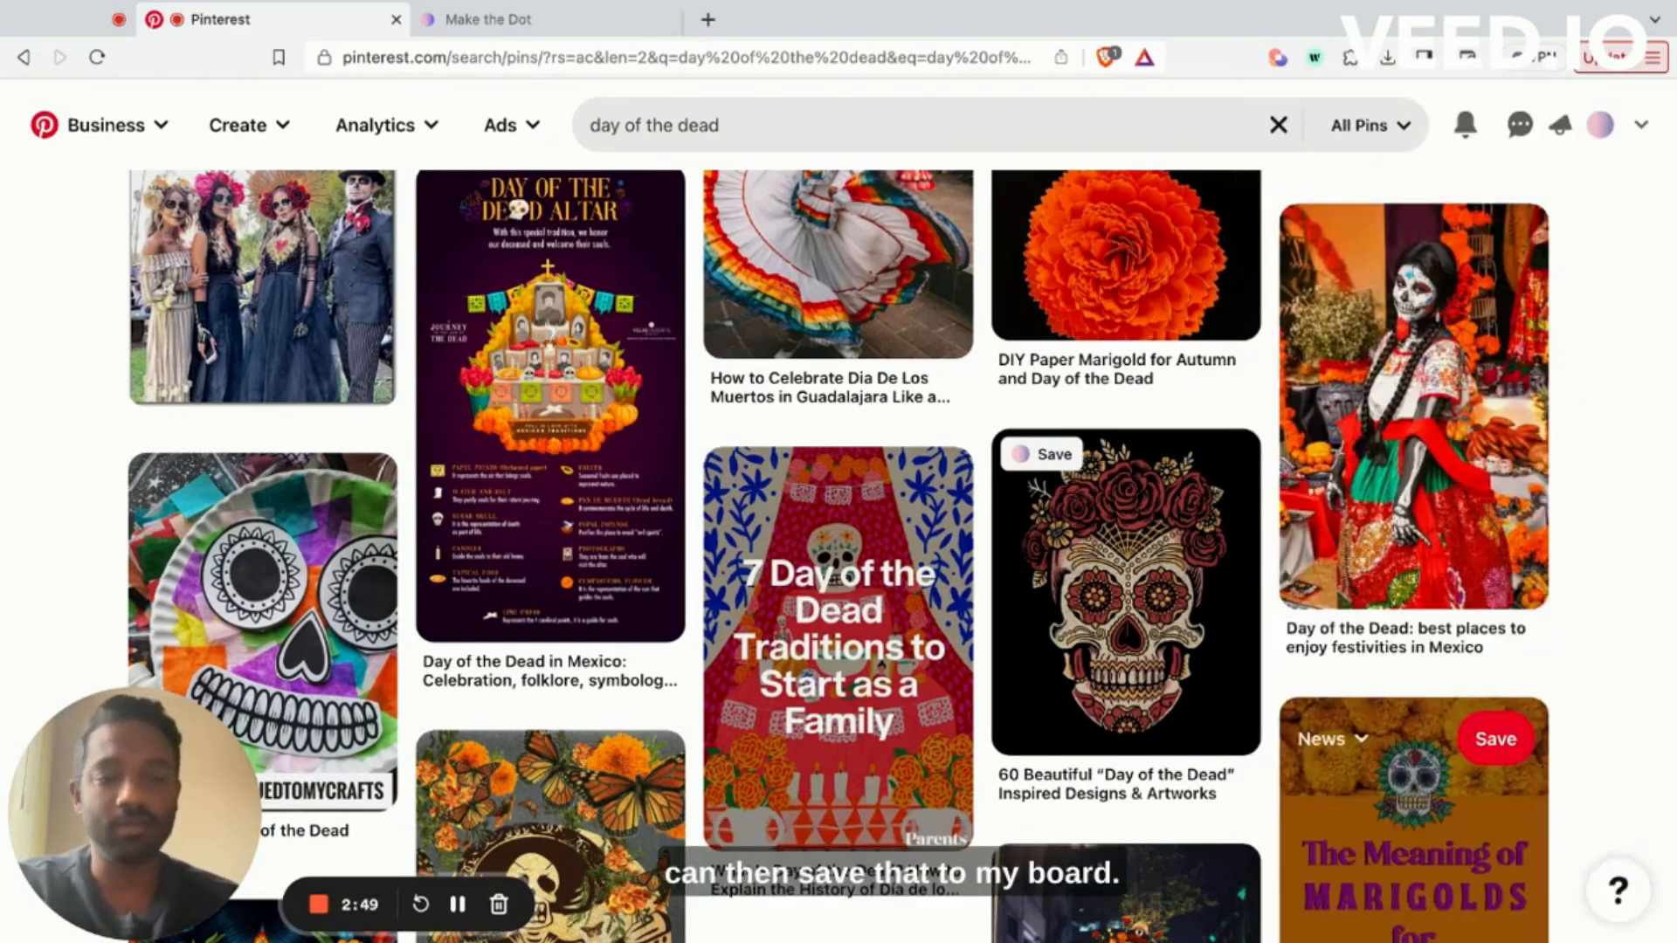
Step: Switch back to the Make the Dot board and examine the newly saved Pinterest images up close
click(543, 19)
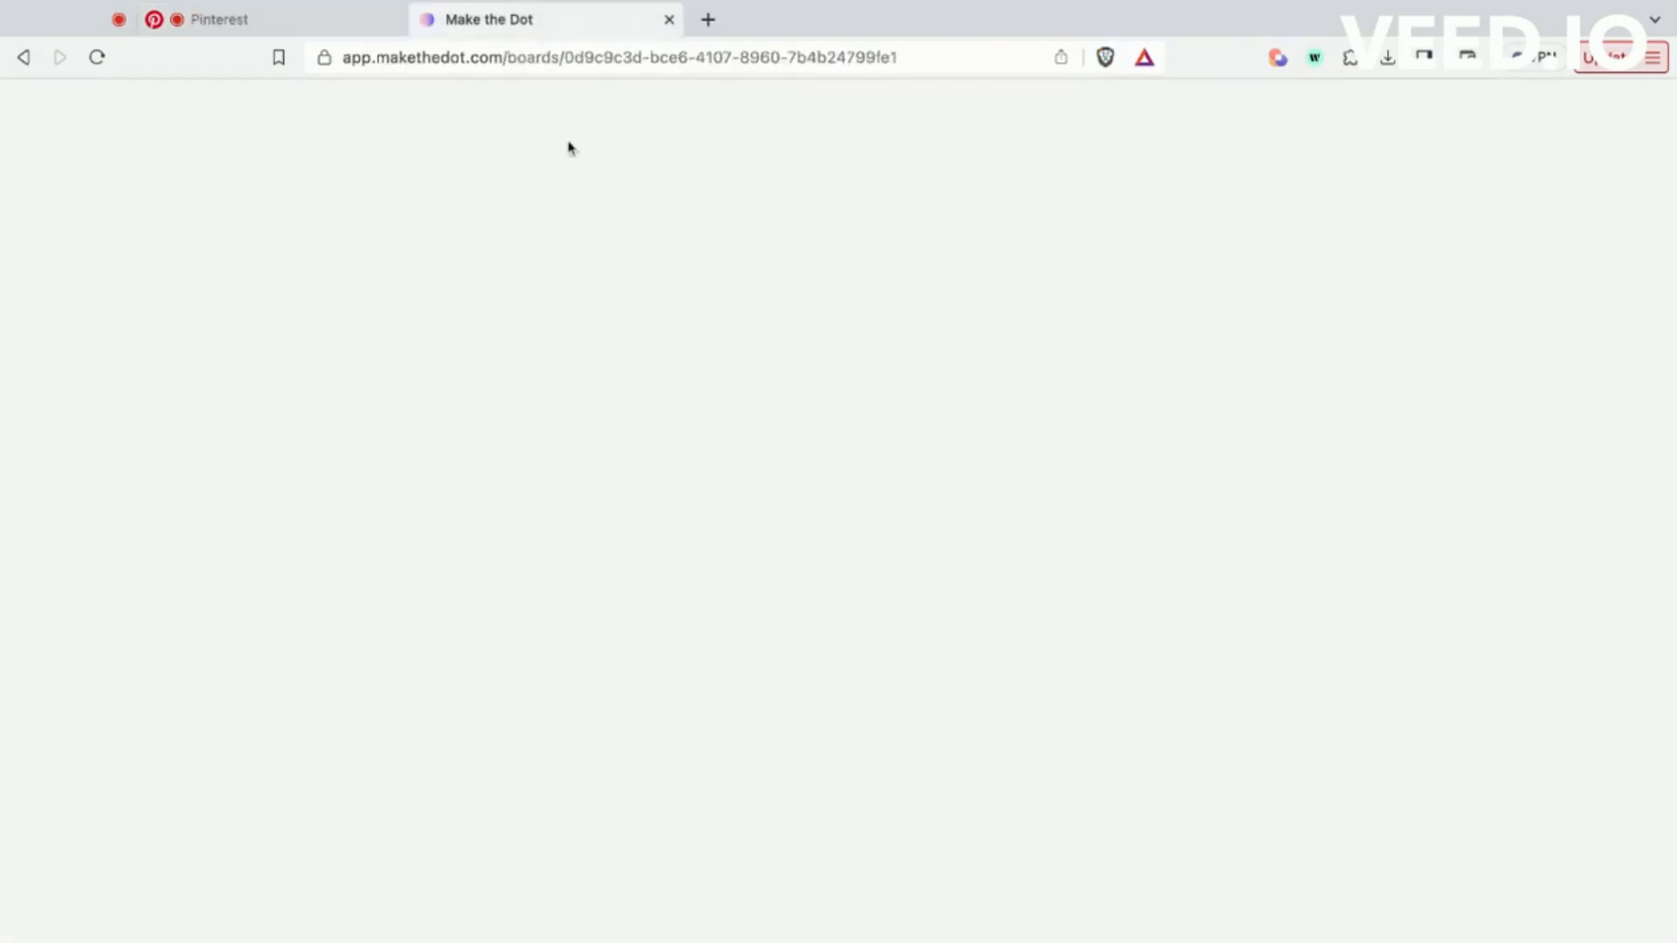
scroll(716, 638, down, 3)
scroll(716, 638, left, 3)
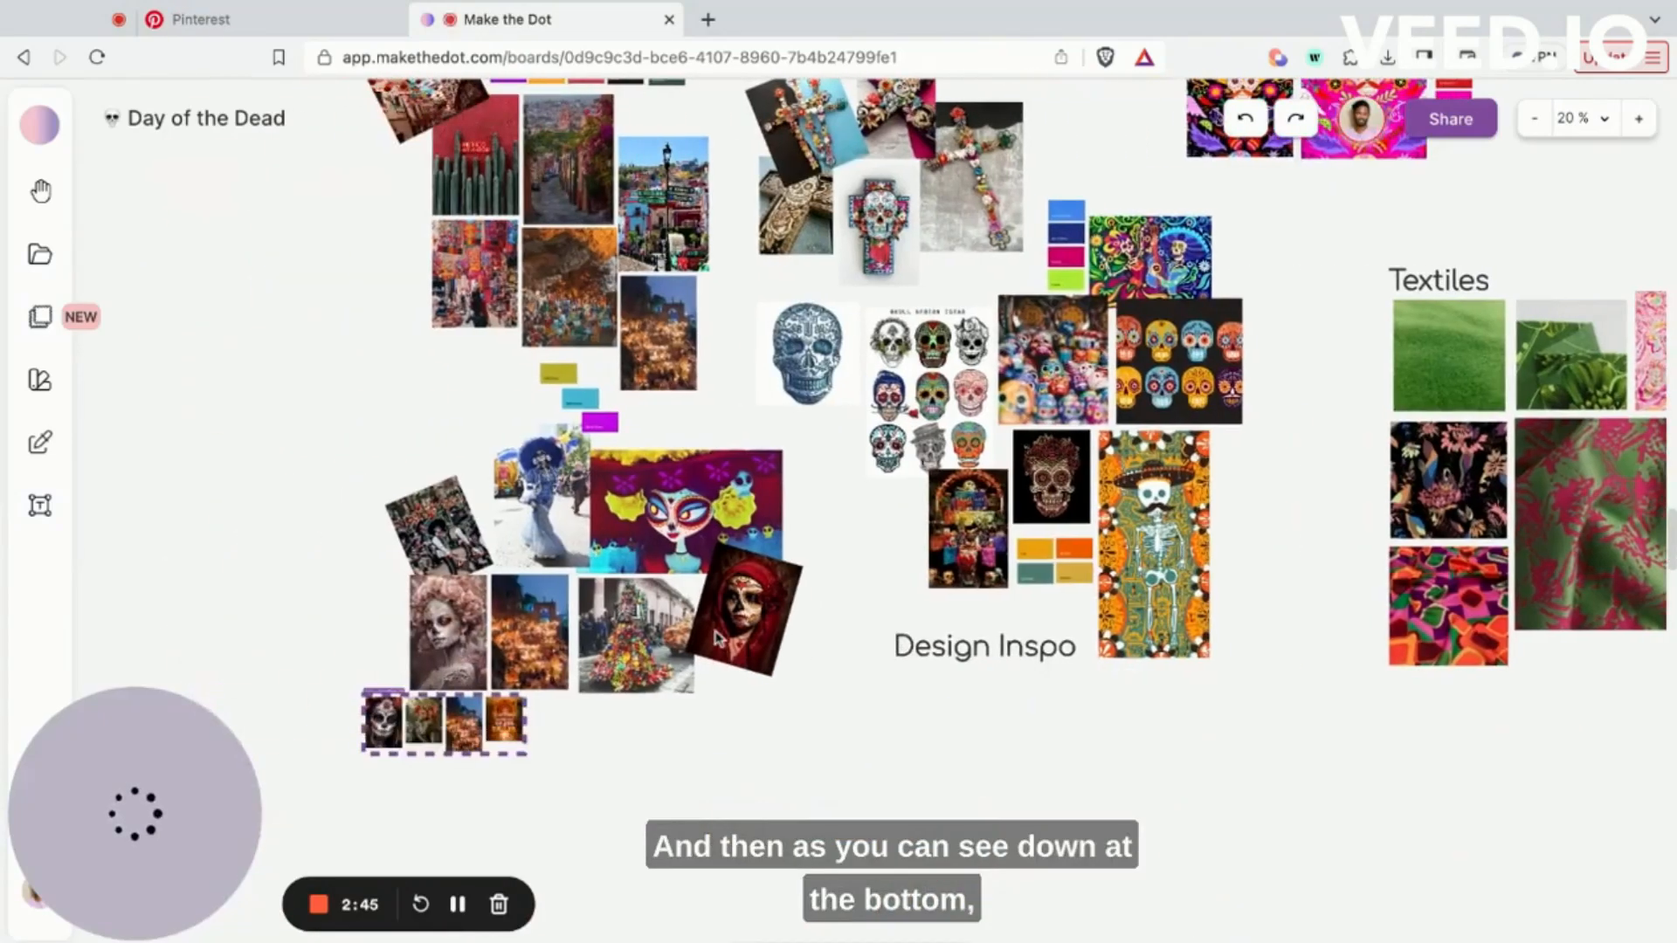
scroll(447, 774, up, 10)
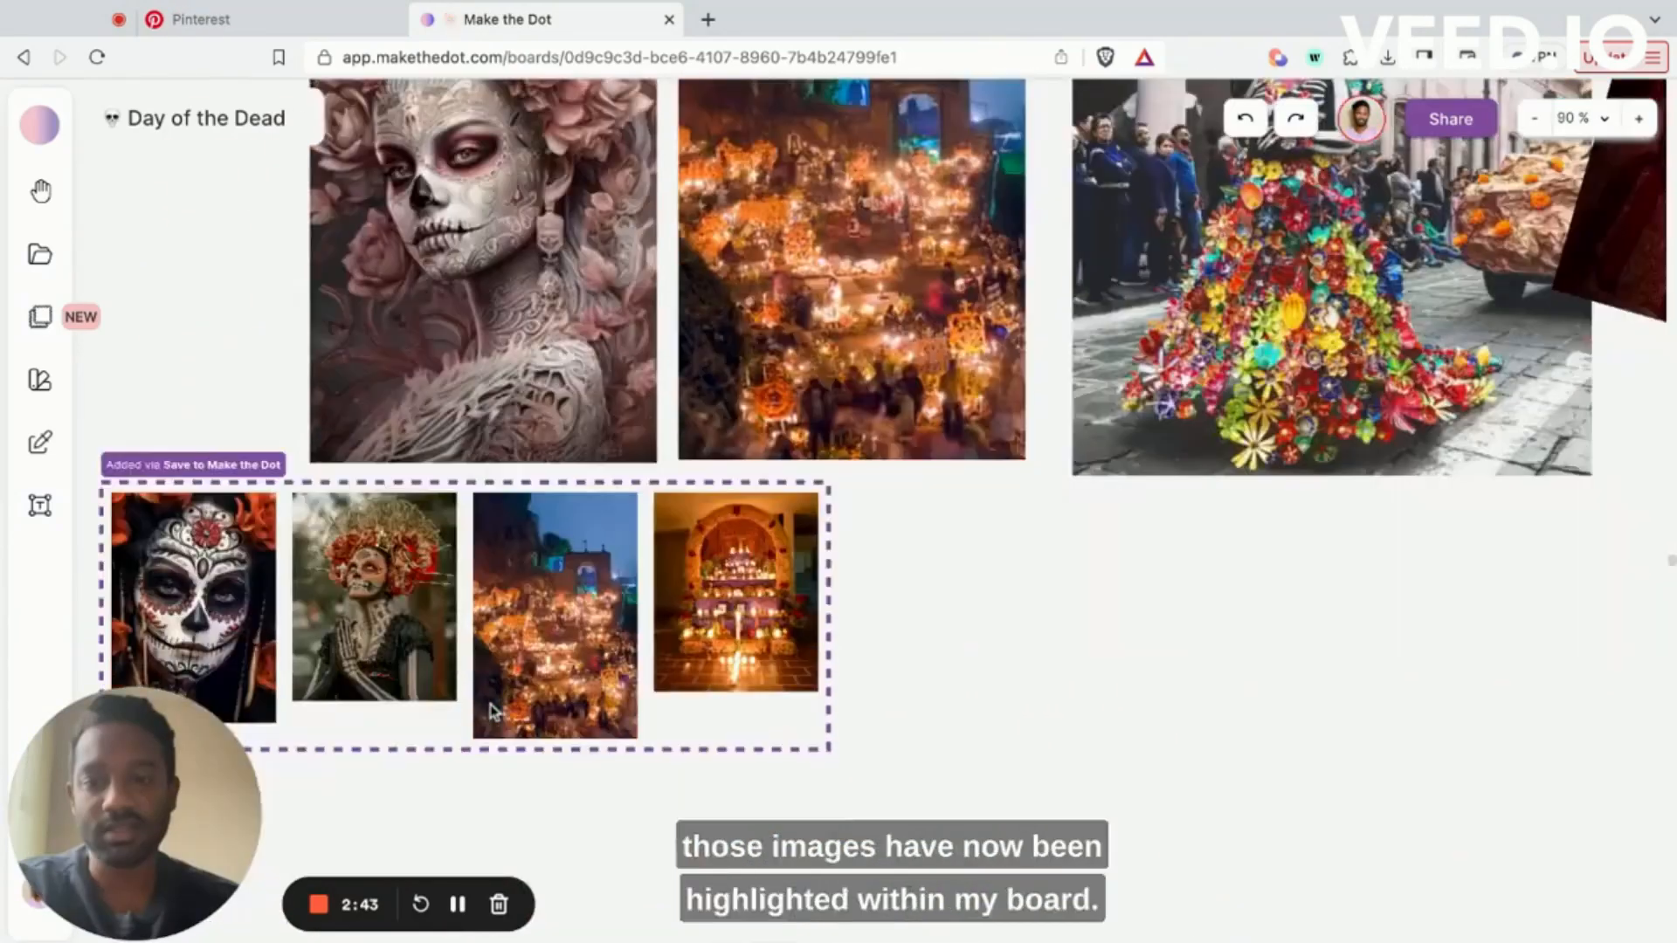
scroll(404, 537, up, 4)
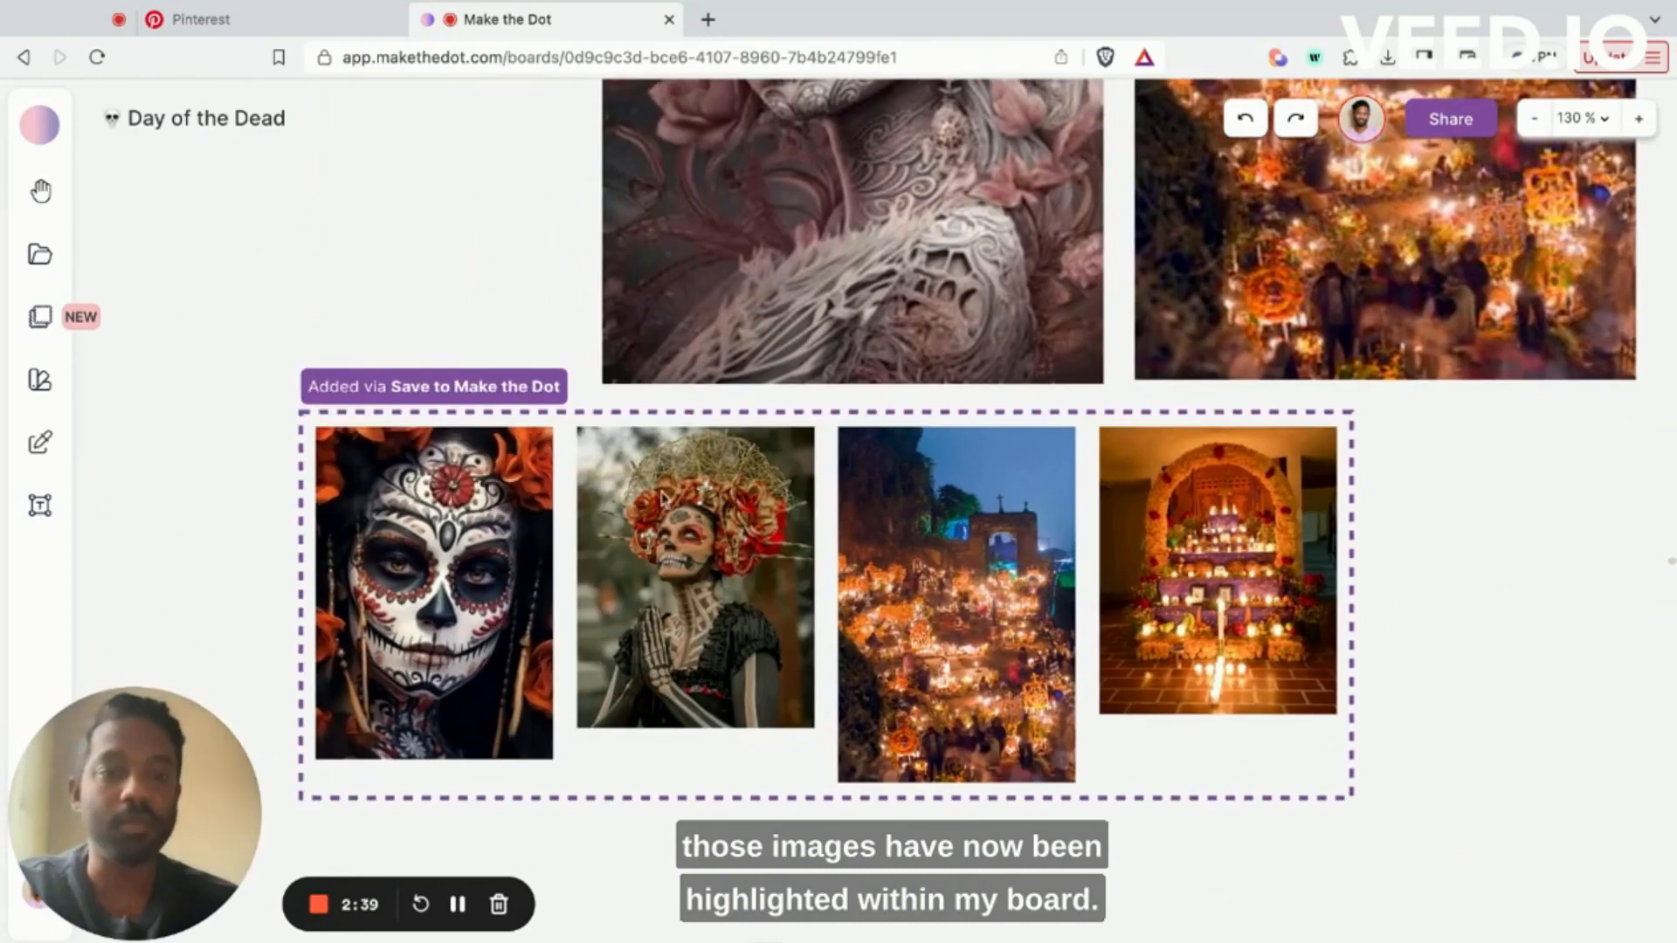
Step: Select the four newly saved Pinterest images together, enlarge them as a group and reposition them beneath the existing images
scroll(665, 497, up, 1)
scroll(666, 497, right, 1)
scroll(666, 498, down, 1)
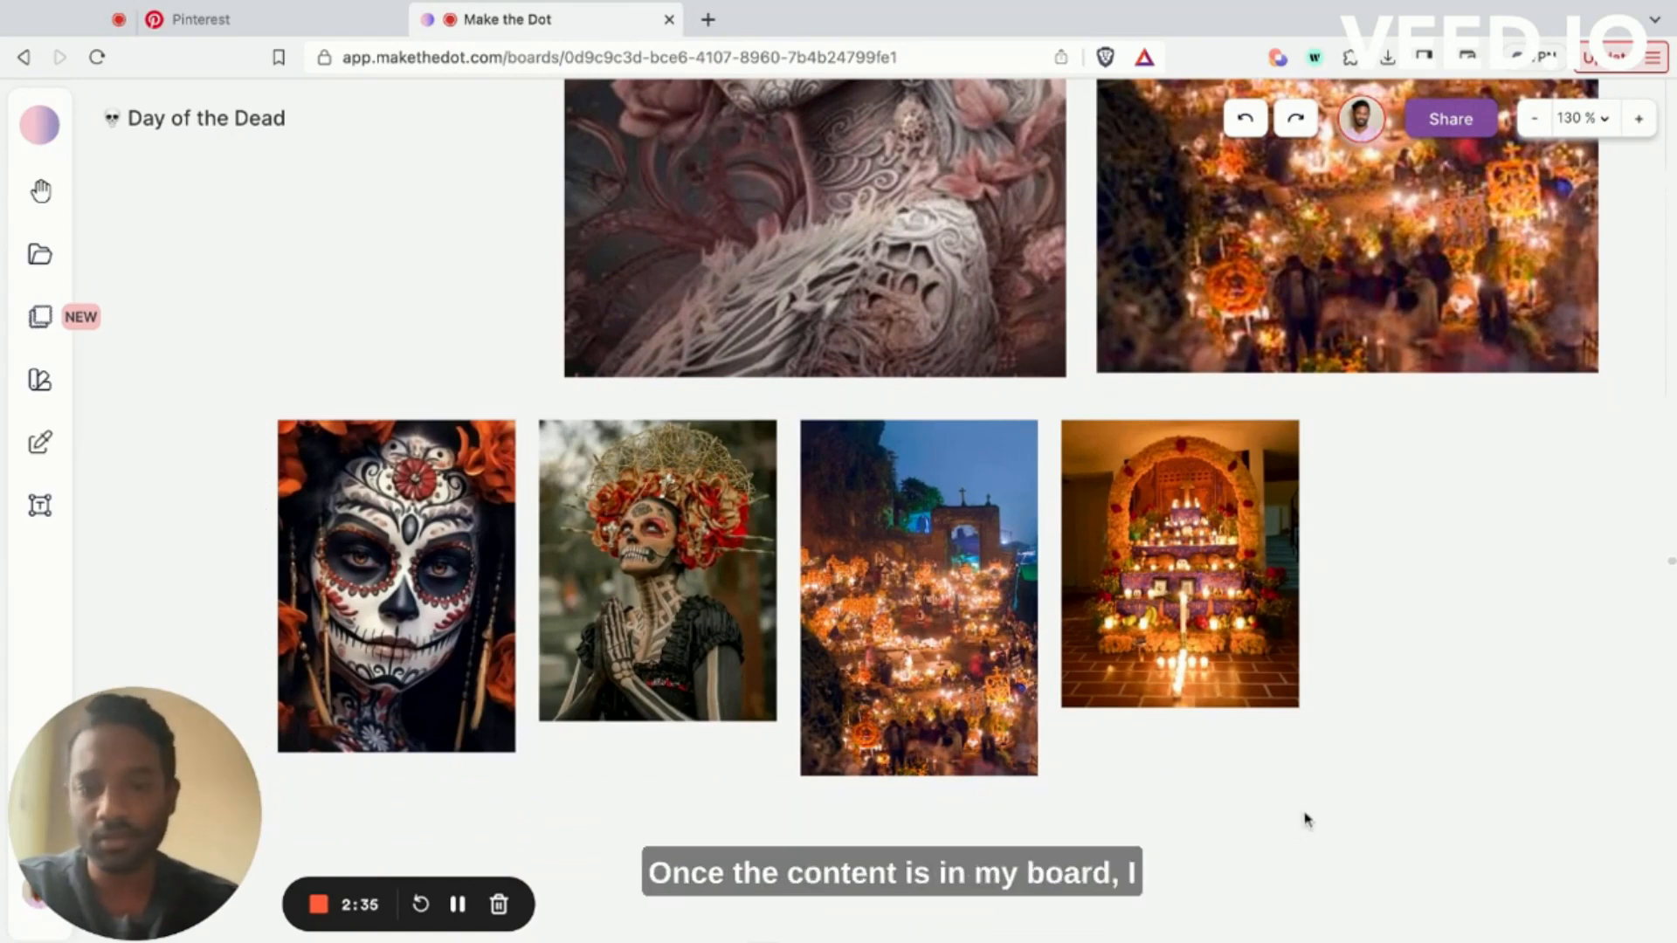
drag(1306, 814, 634, 450)
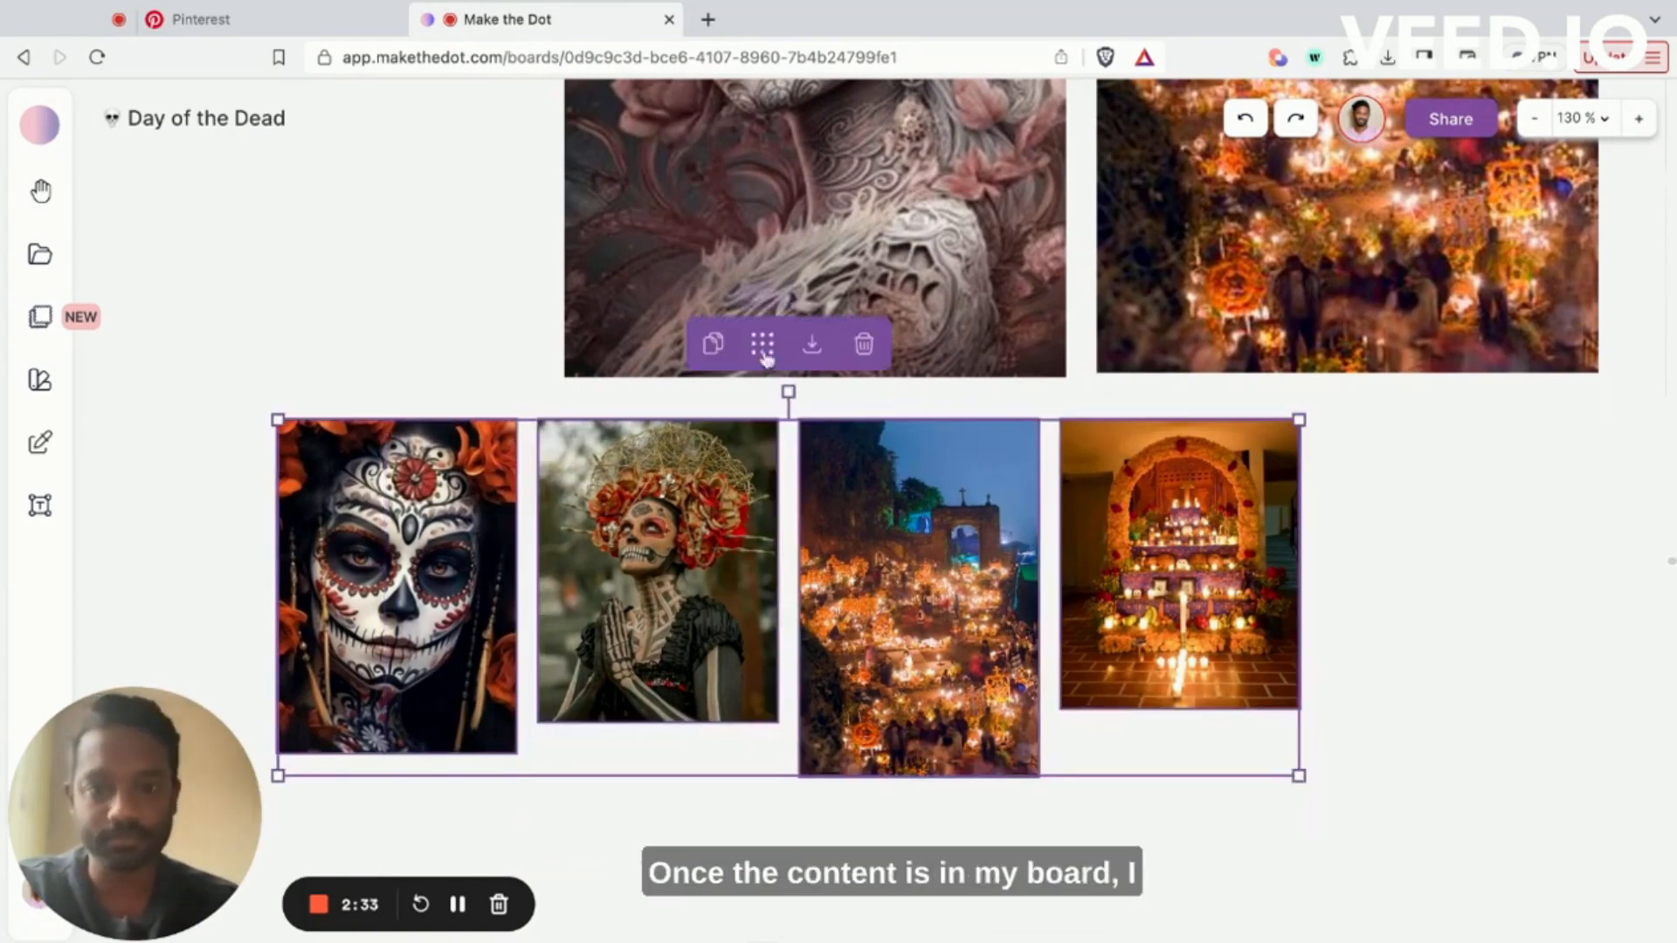
drag(441, 508, 301, 489)
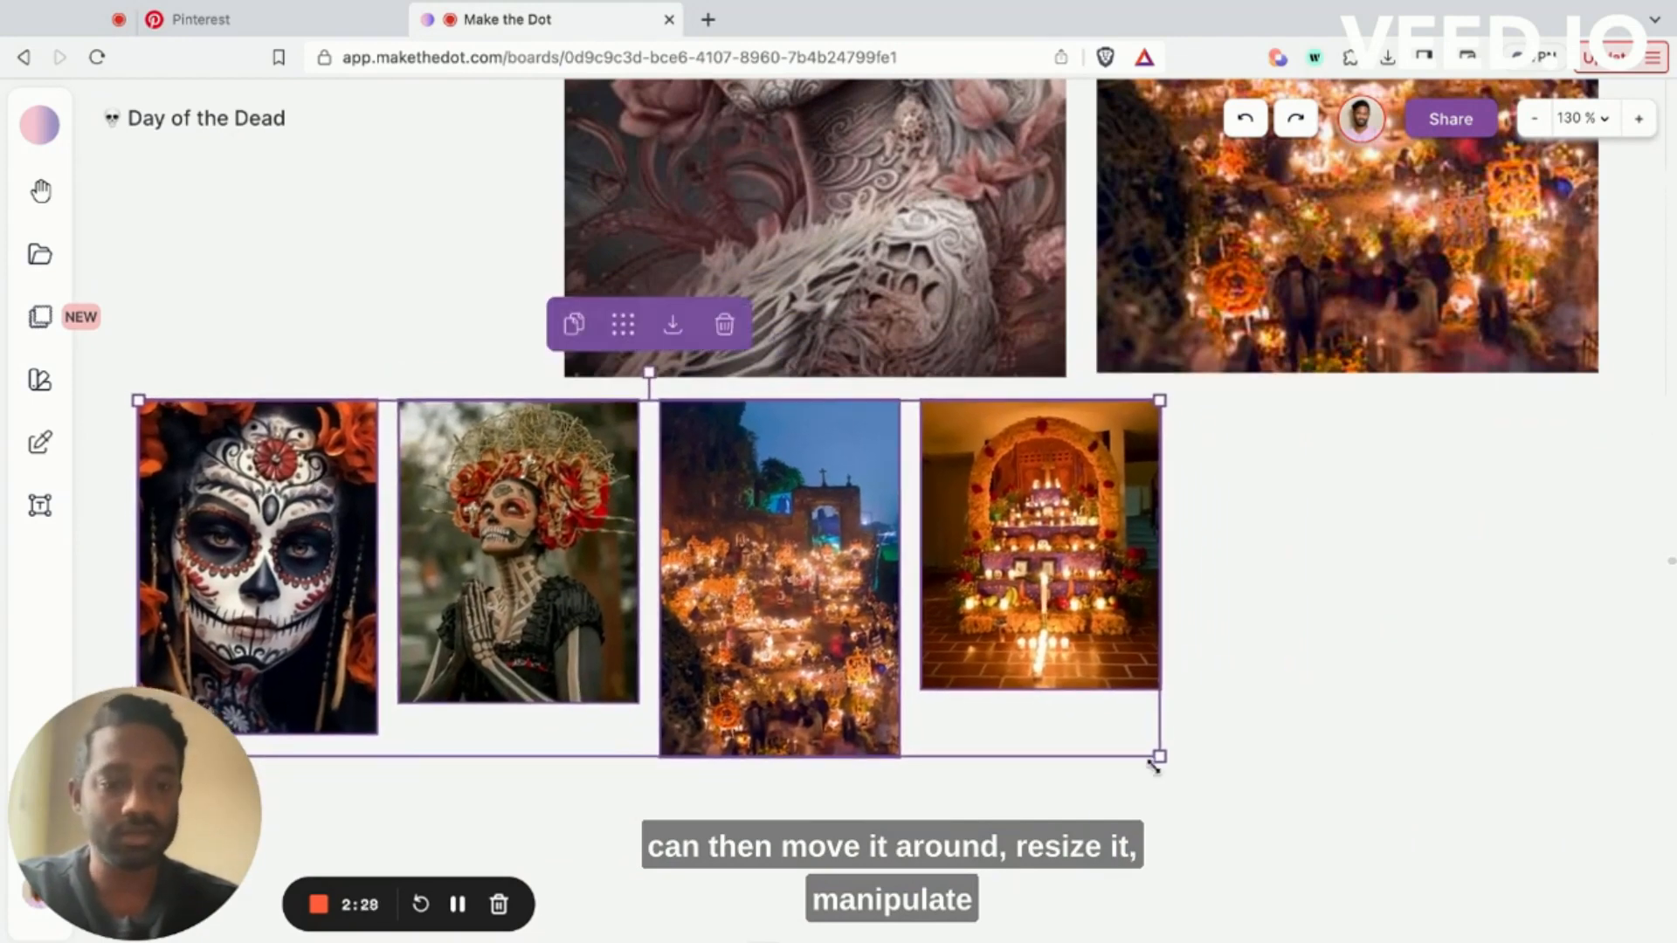
drag(1160, 756, 1568, 898)
scroll(1169, 669, down, 5)
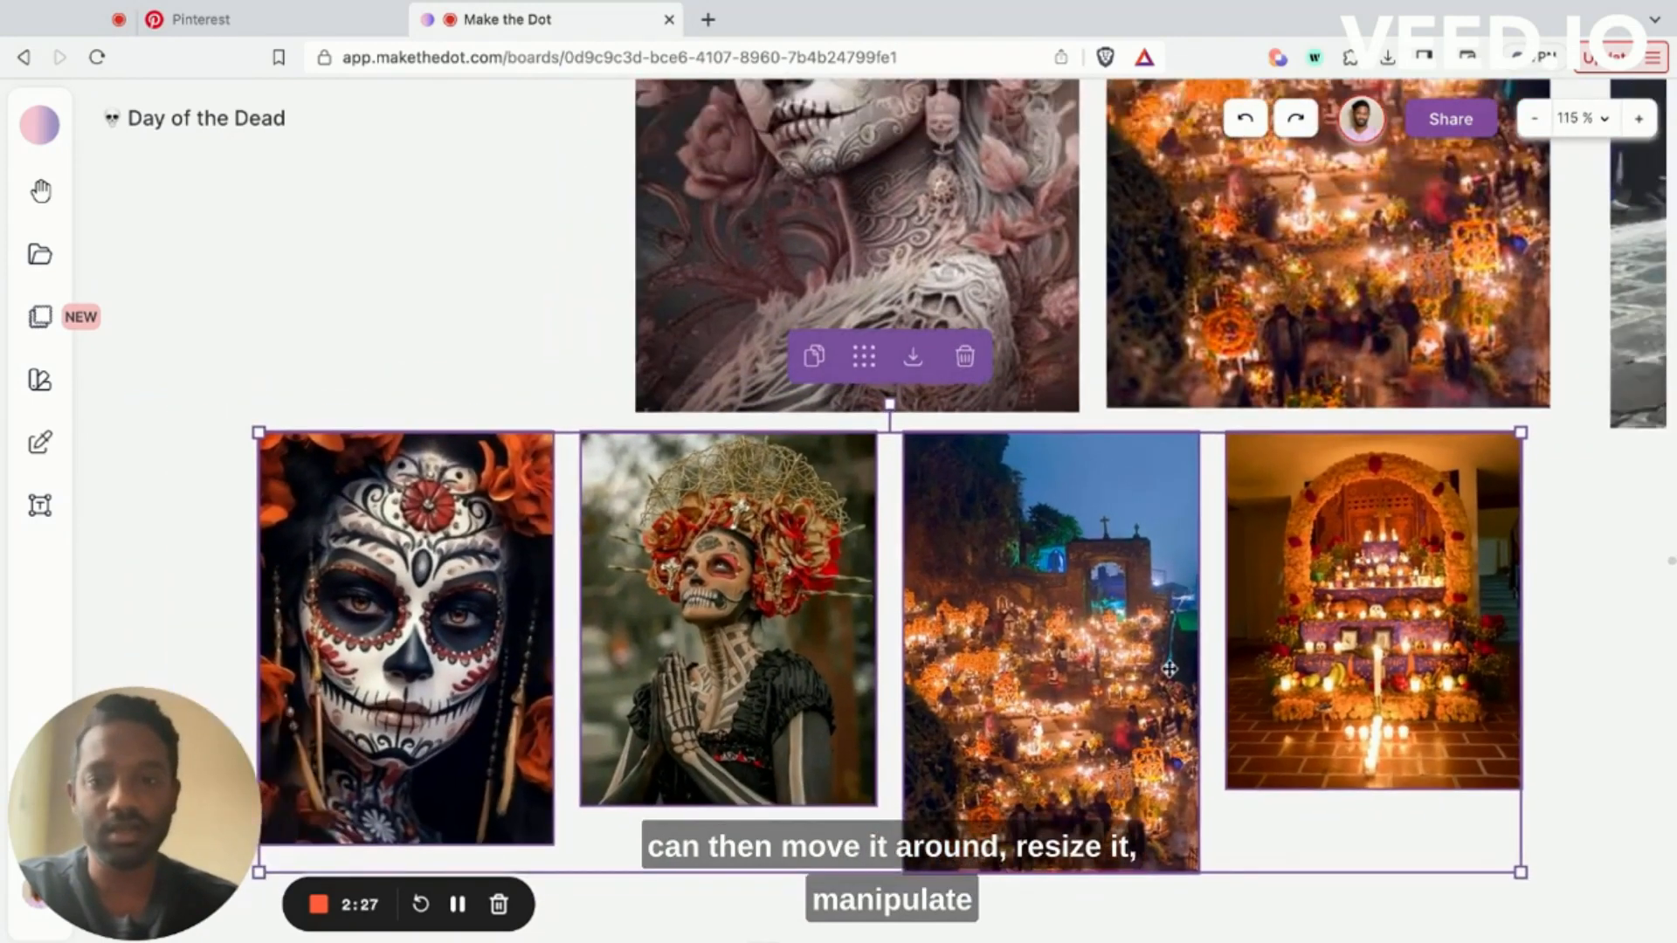
scroll(1170, 669, down, 2)
drag(1336, 622, 1085, 622)
click(618, 454)
Step: Tilt the La Catrina skull portrait slightly clockwise, enlarge it and place it beside the rose-crowned woman image
click(470, 622)
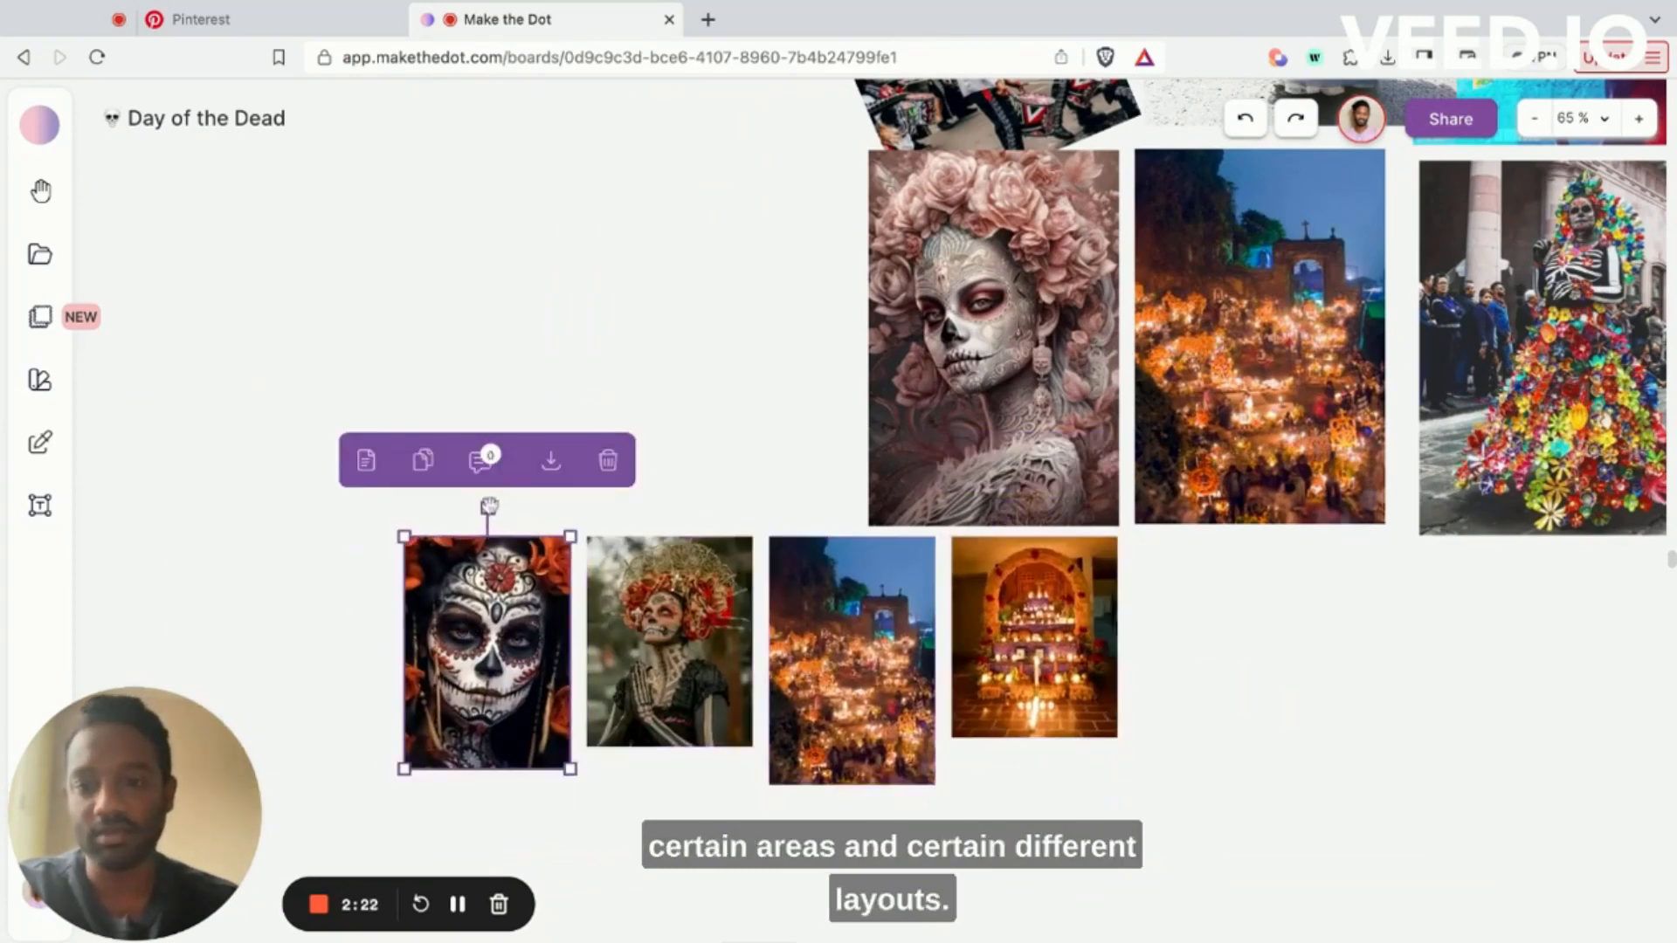
drag(489, 507, 527, 512)
drag(458, 651, 777, 390)
drag(696, 482, 707, 432)
drag(479, 480, 605, 416)
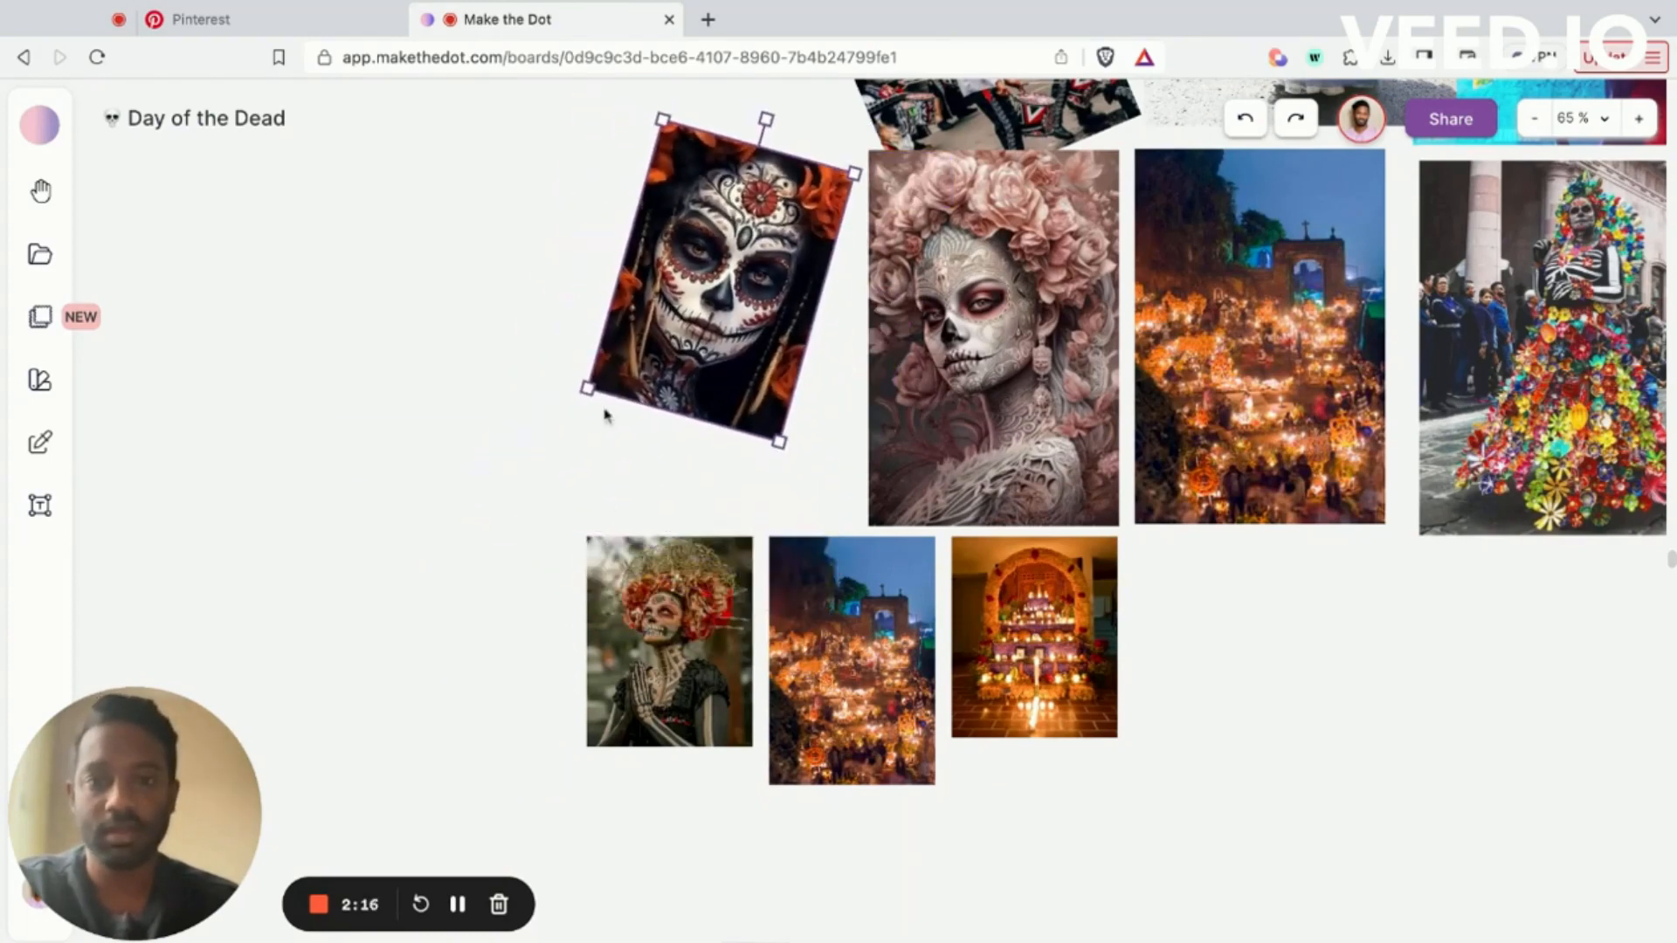
drag(688, 342, 669, 403)
scroll(513, 460, right, 1)
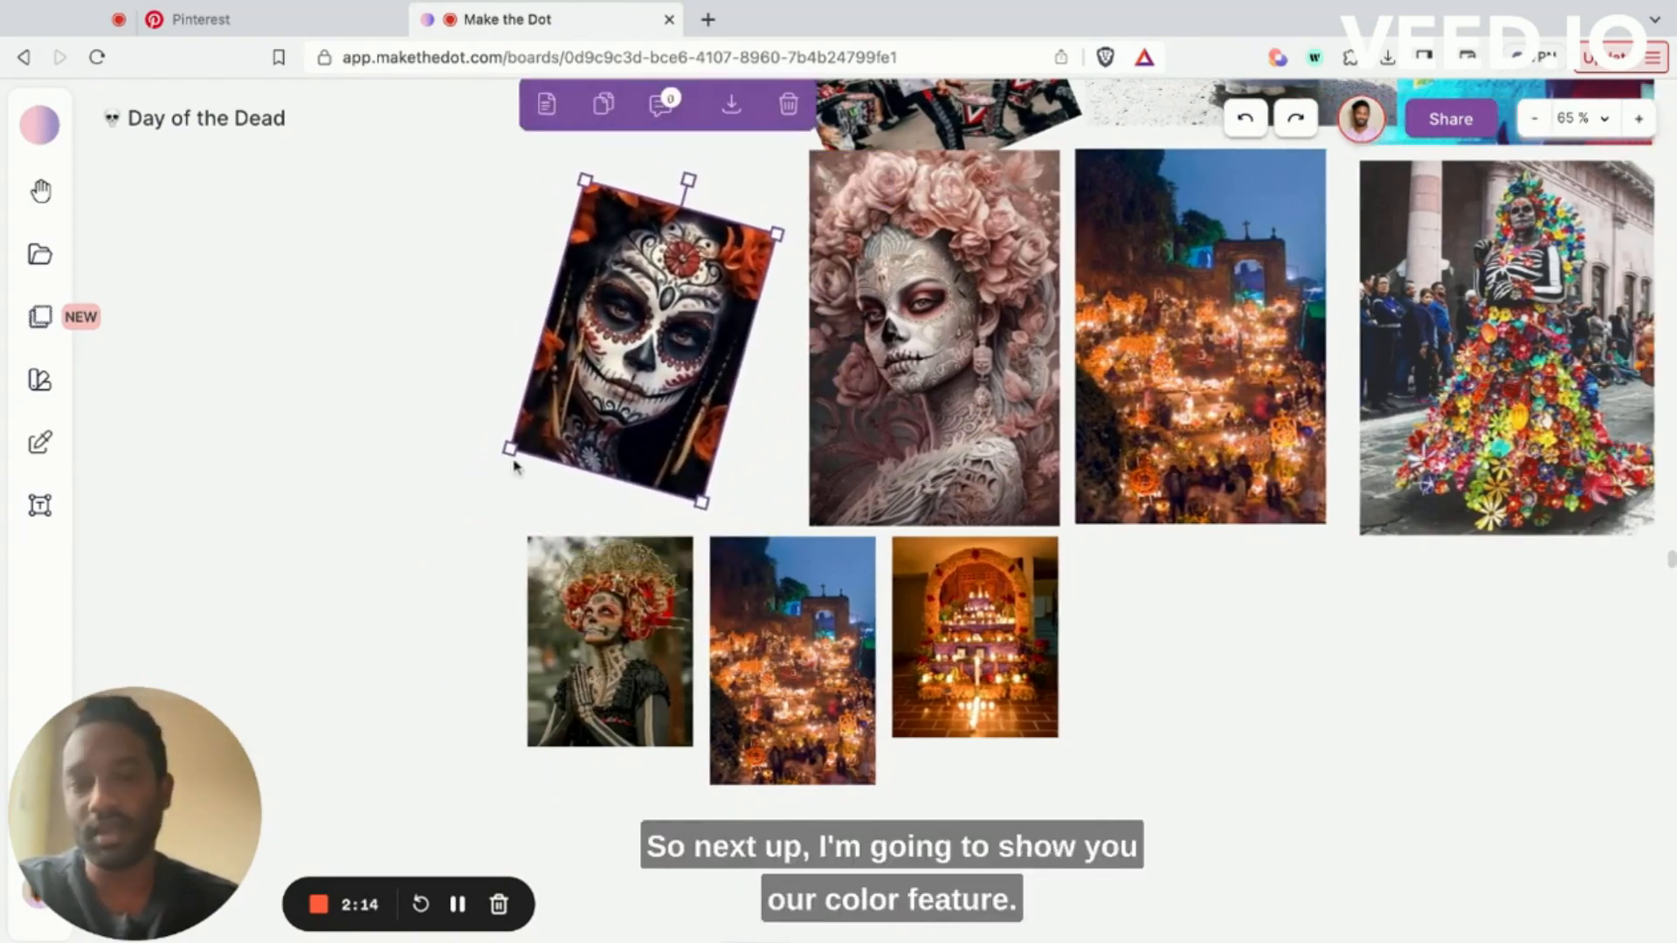
scroll(514, 460, right, 2)
click(1075, 711)
Step: Sample four colour swatches with the Eyedropper: one from the flower-crowned woman, two from the small night cemetery image and one from the altar
scroll(1074, 711, down, 3)
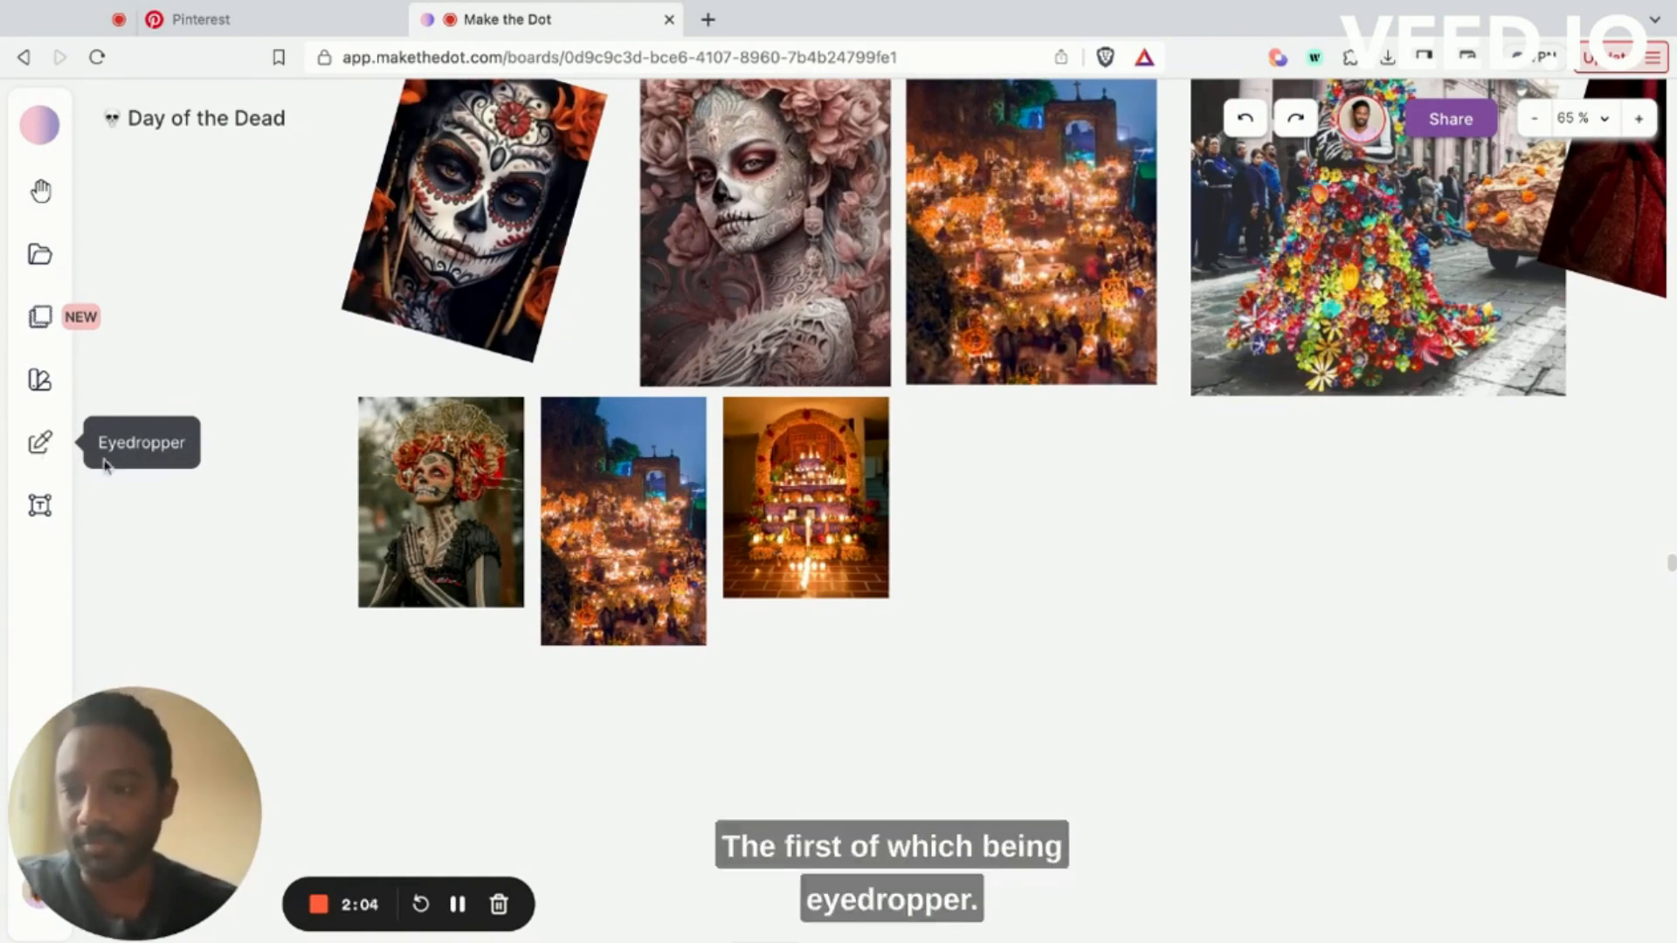
click(42, 447)
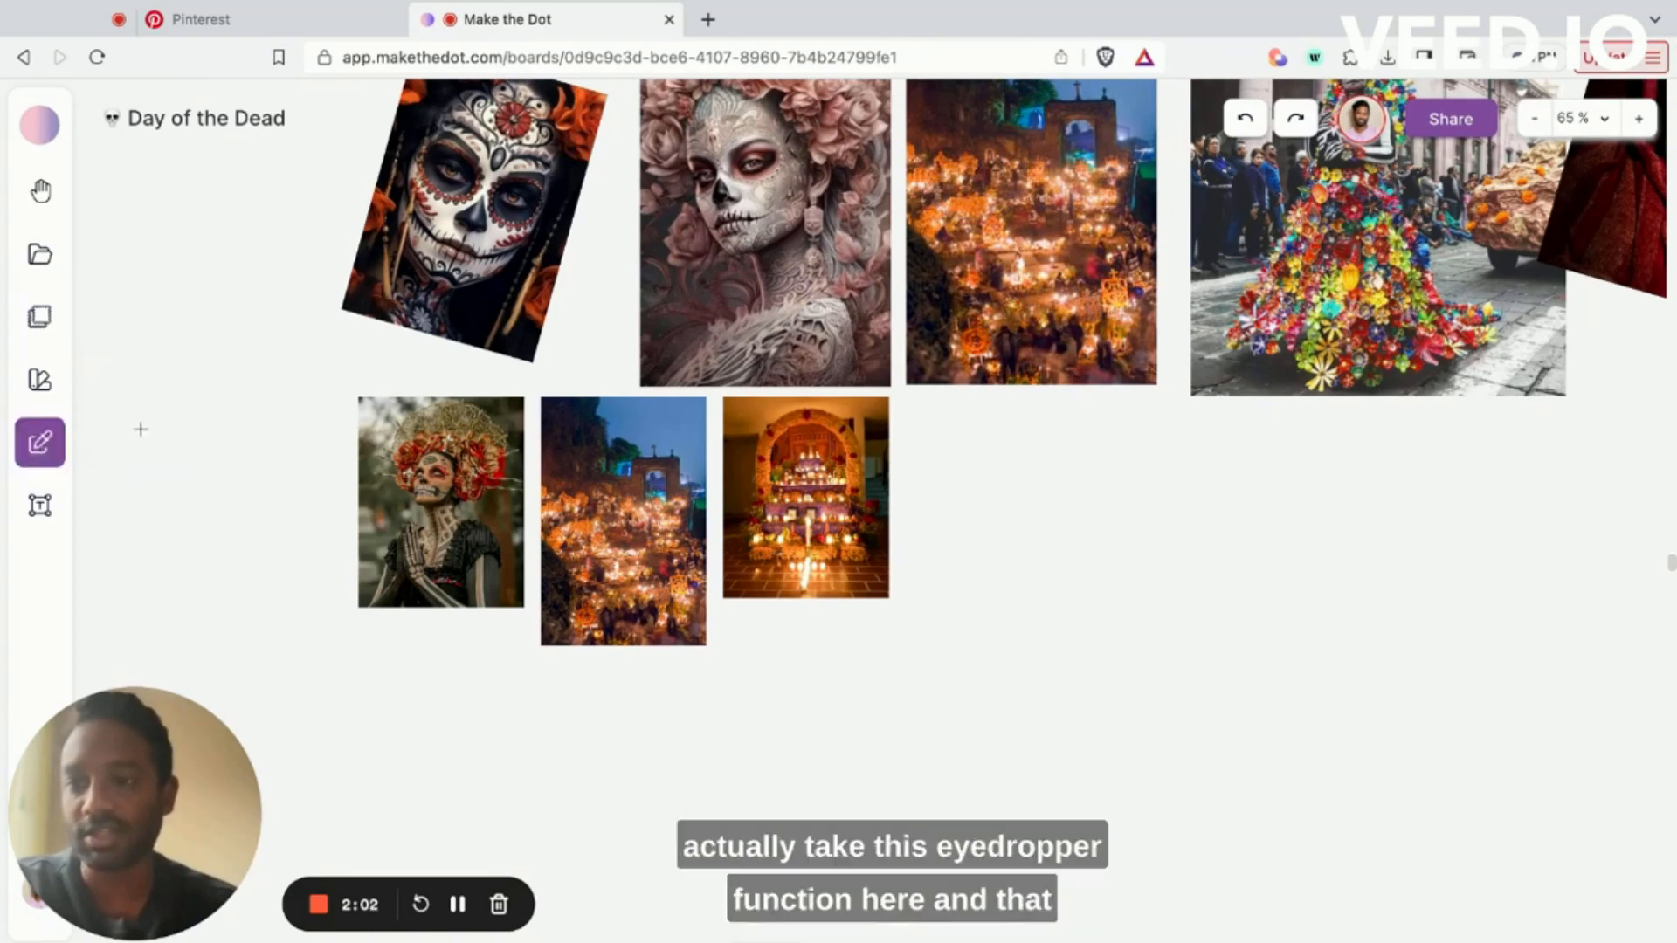
click(397, 587)
click(616, 633)
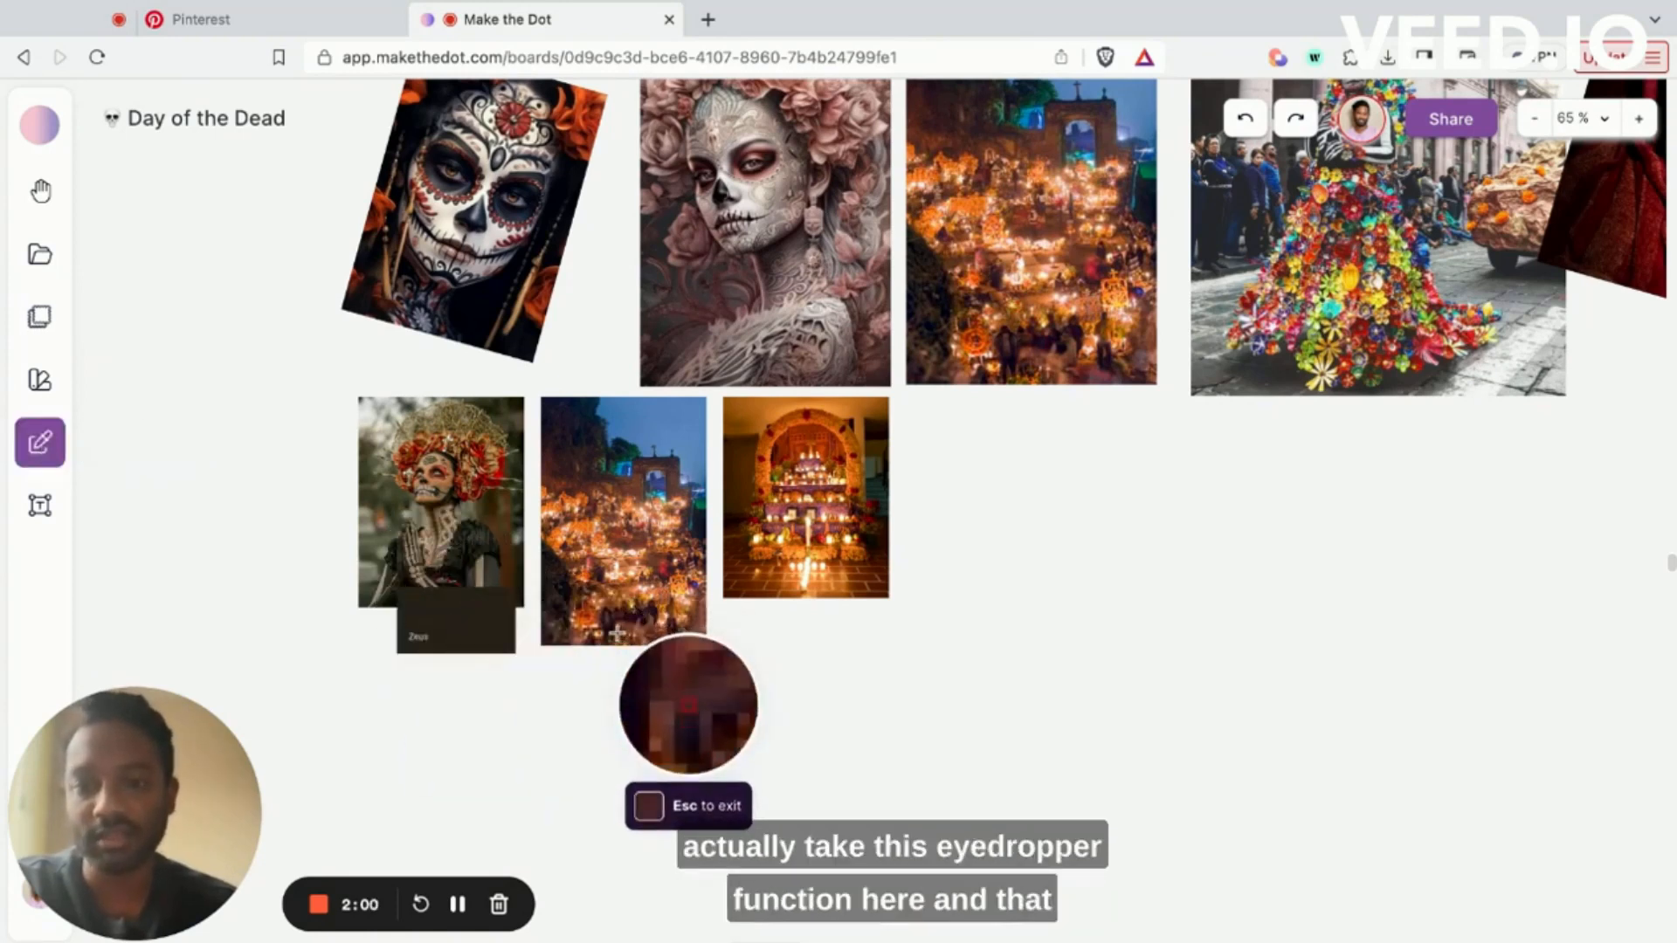
click(784, 581)
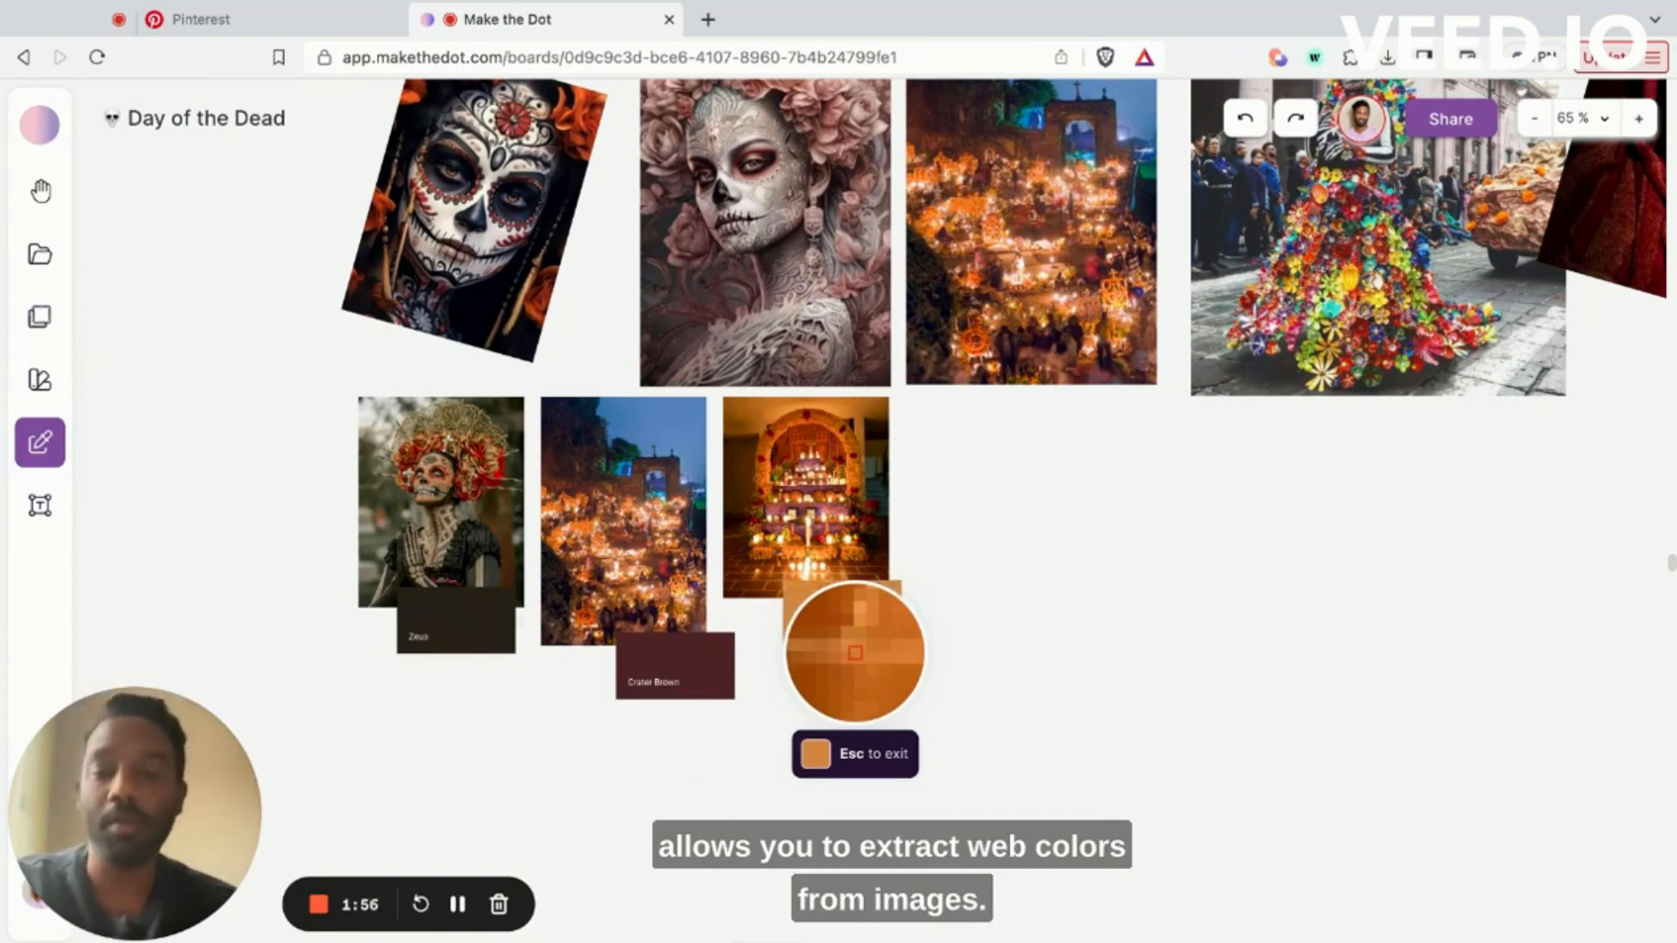
click(565, 622)
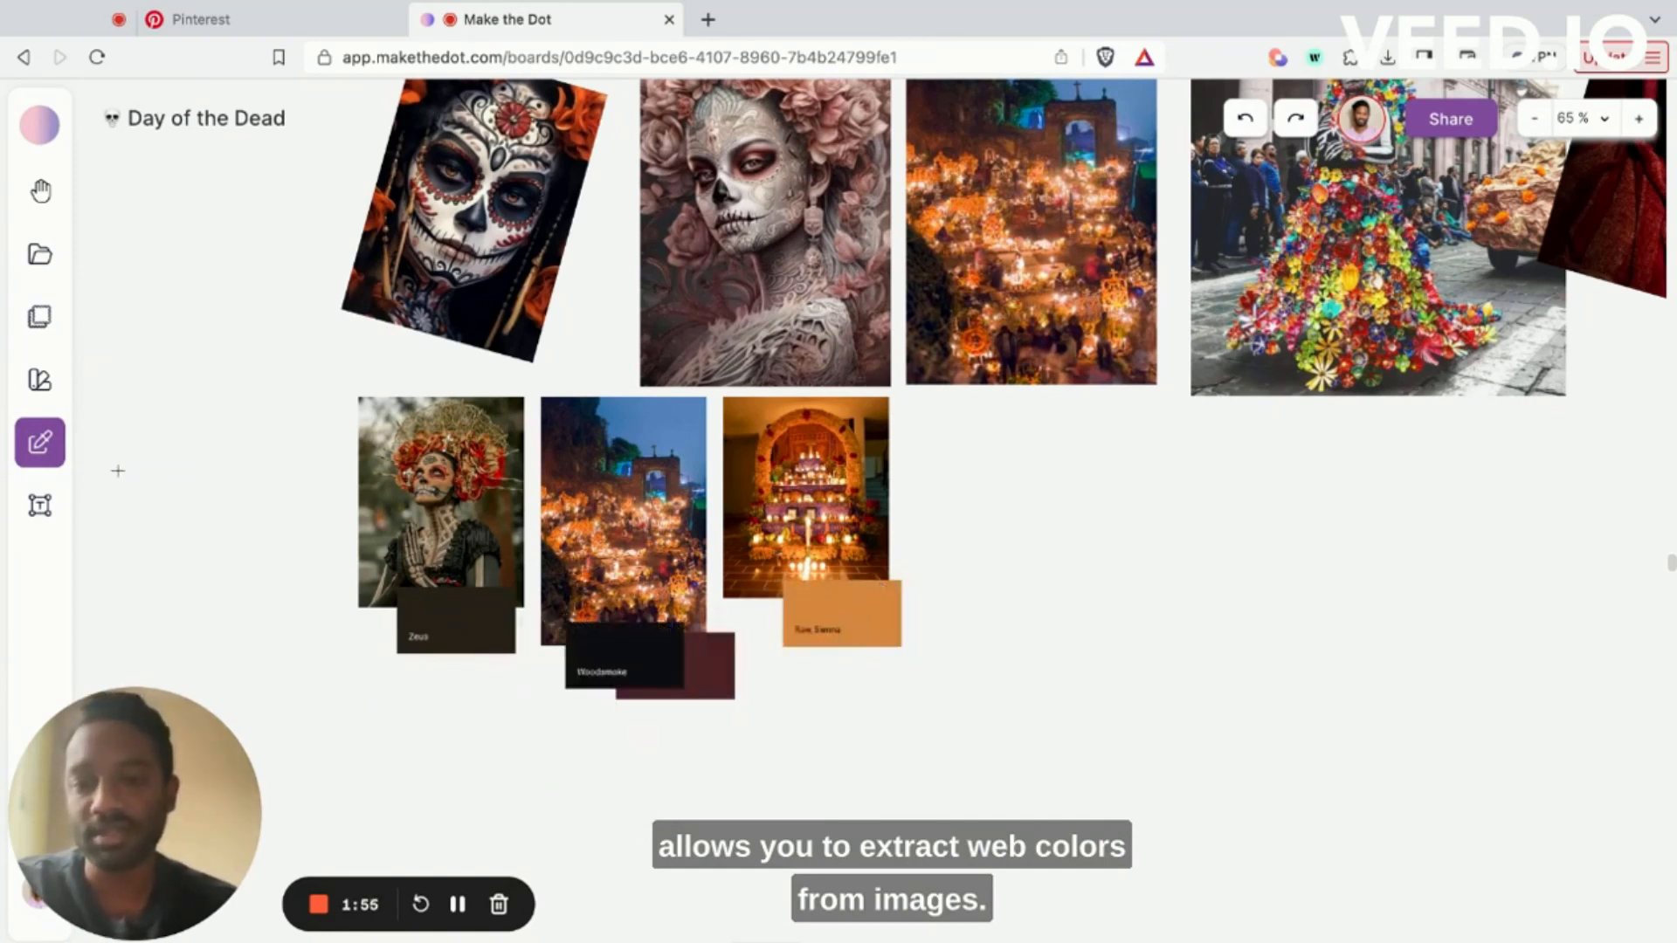
click(40, 442)
Step: Open the colour details of the Zeus swatch and copy its hex code
click(481, 621)
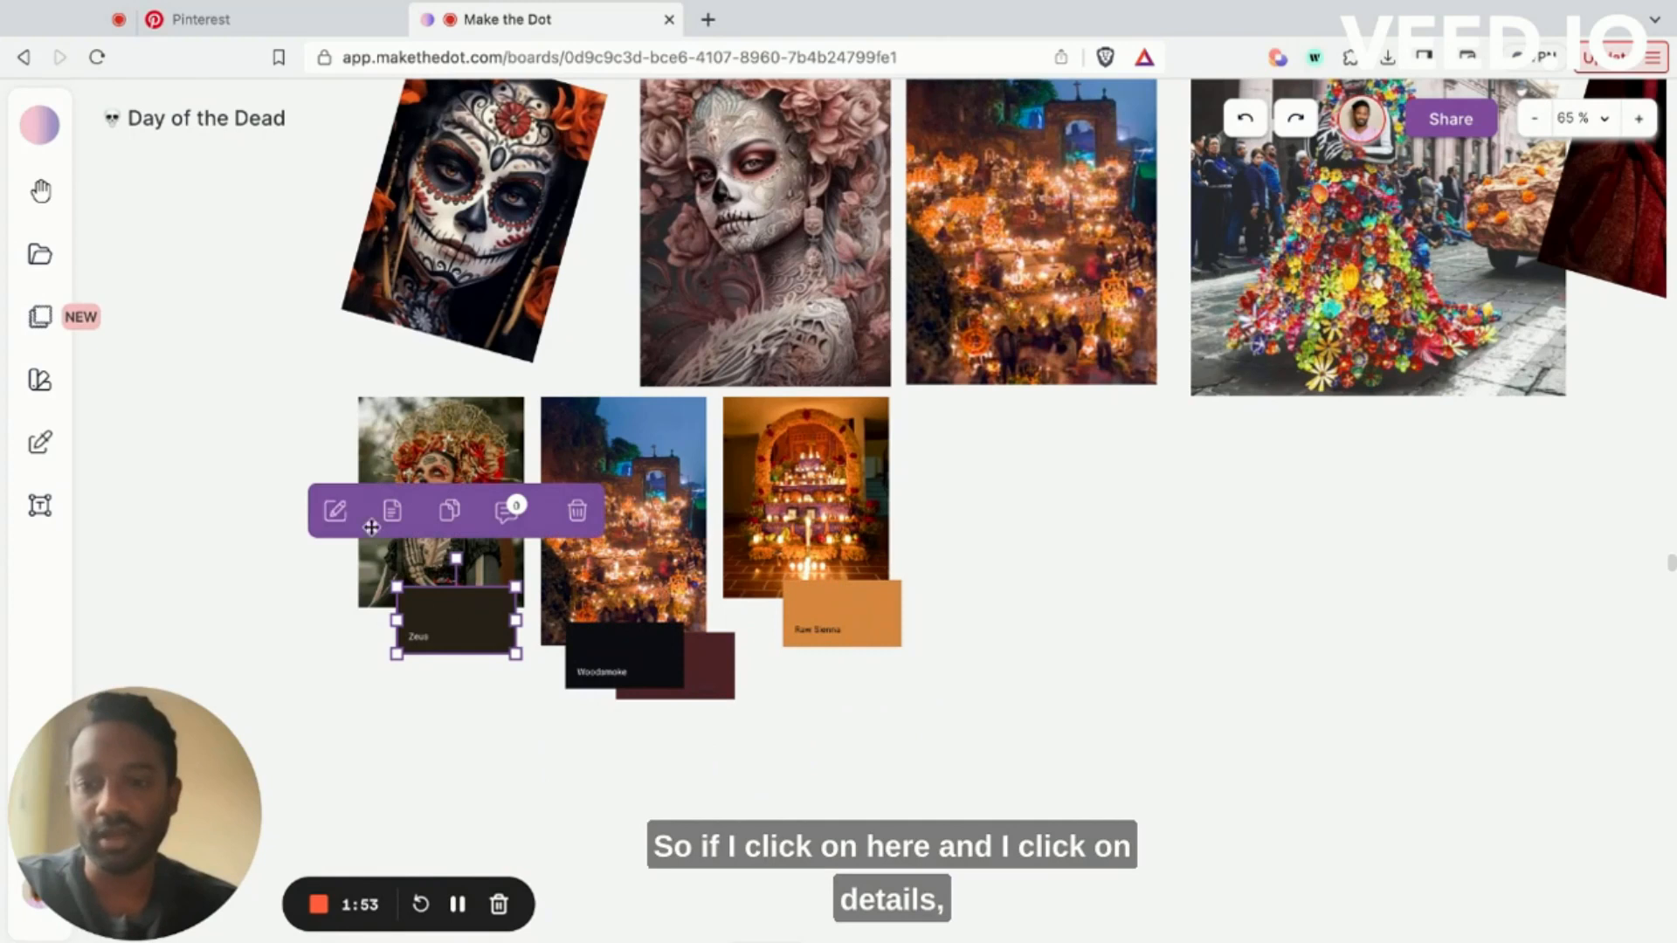
click(392, 510)
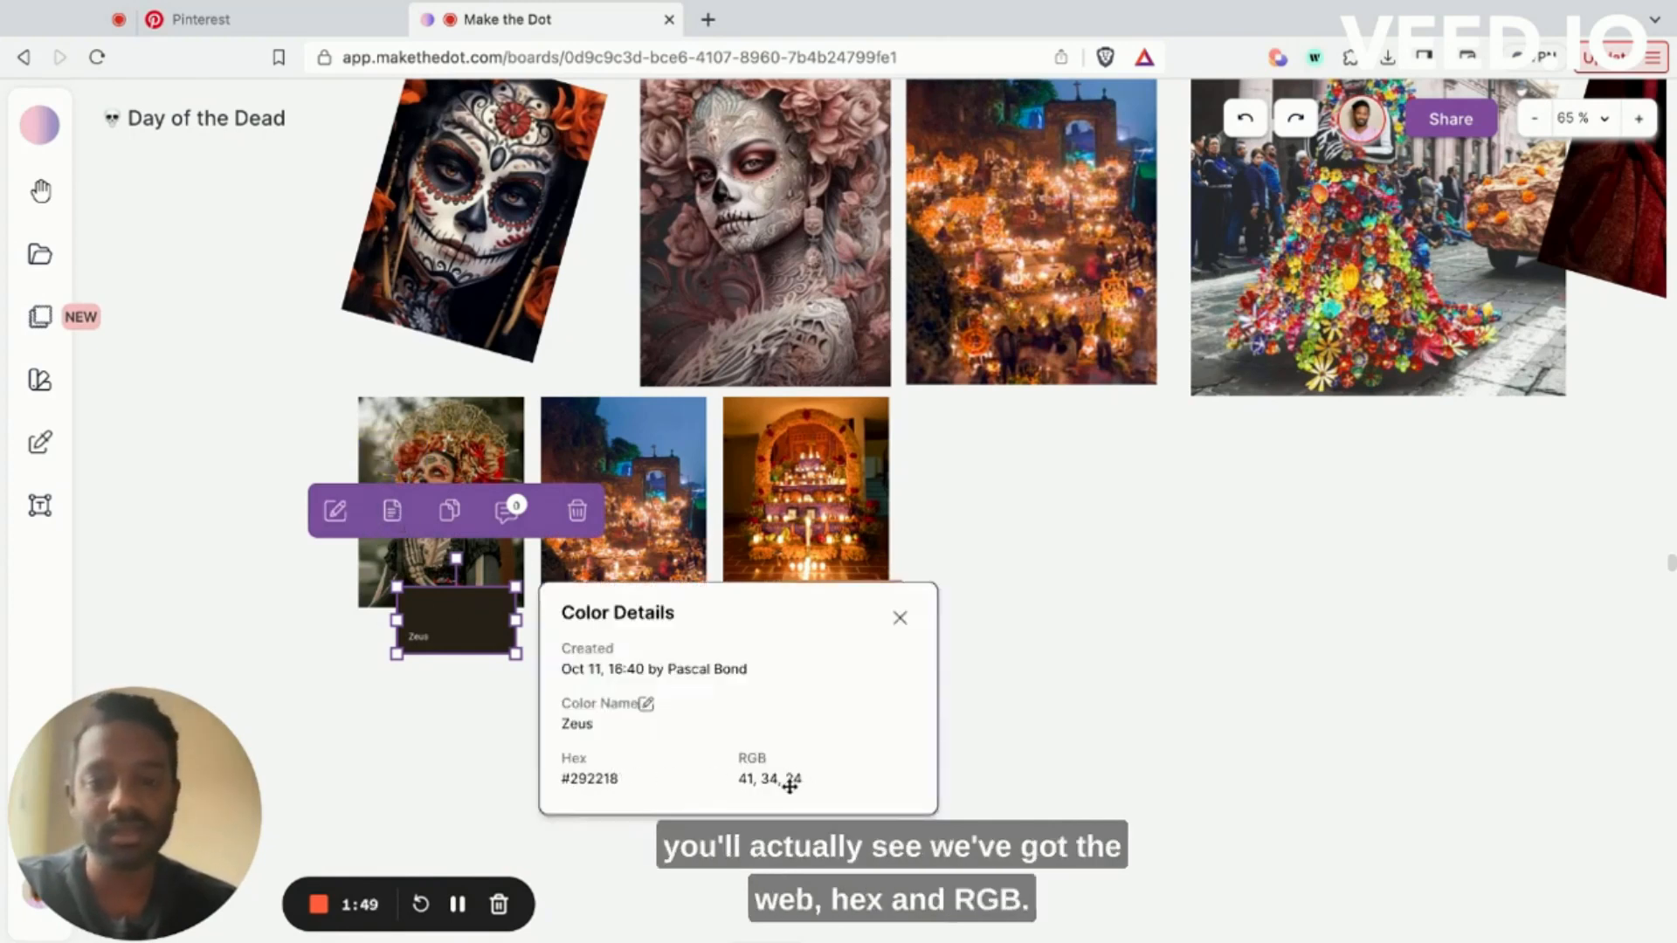
triple_click(629, 780)
key(super+c)
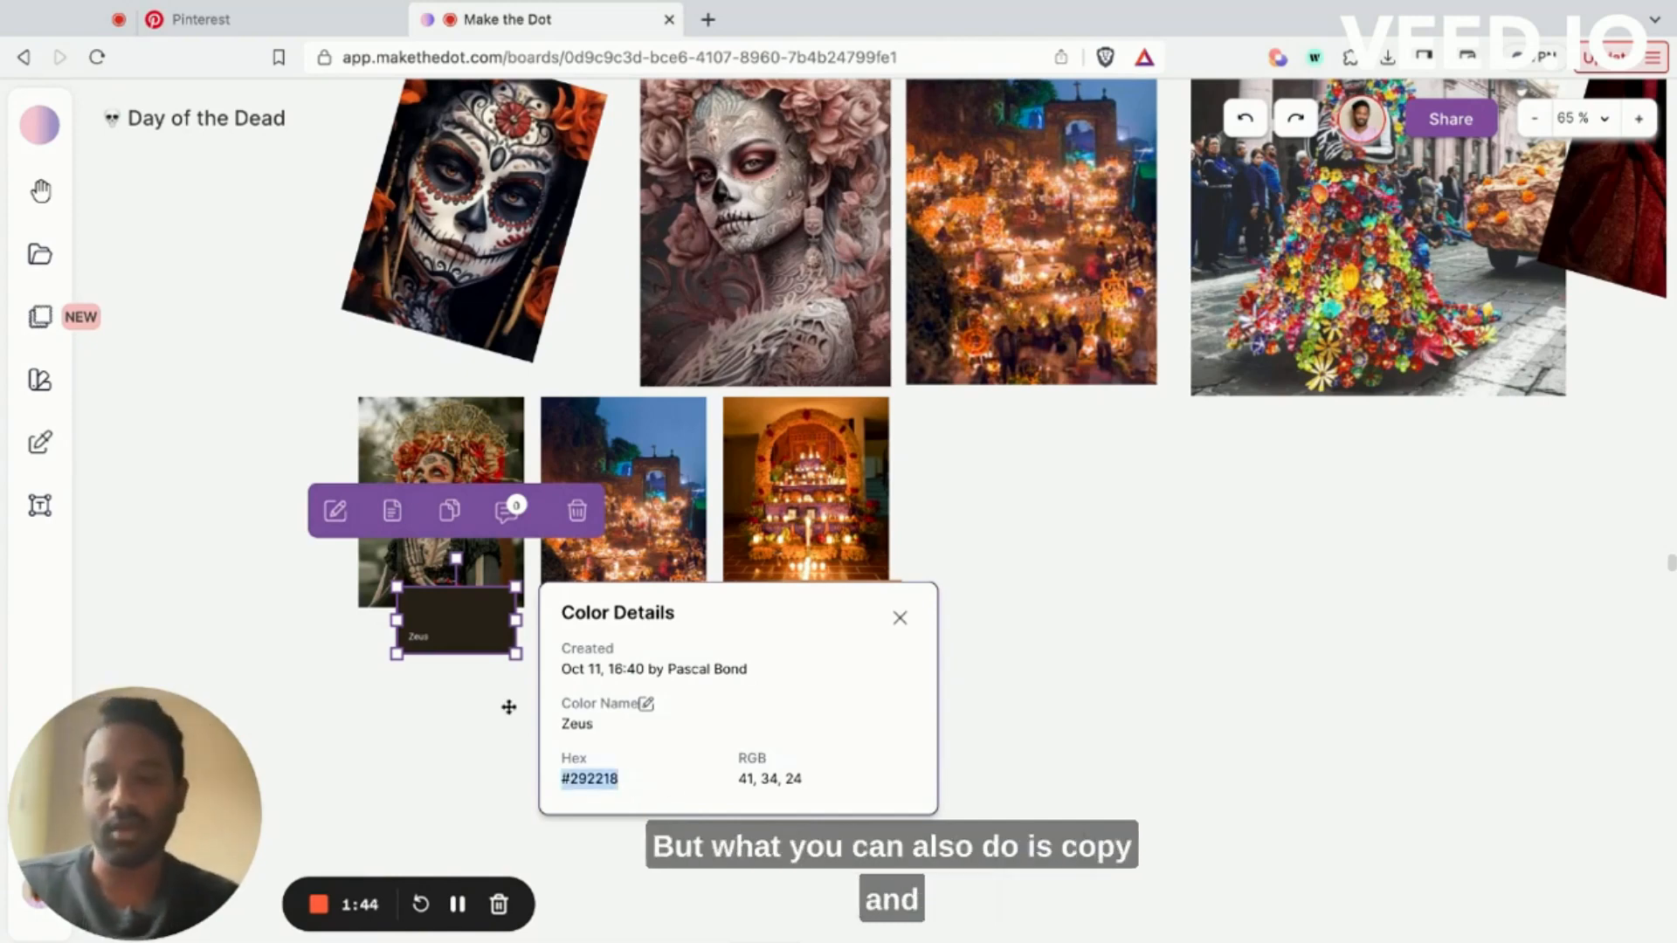
Step: Find Pantone matches for #292218, add 19-1018 TCX Ganache to the board and place it below the Zeus swatch
click(39, 379)
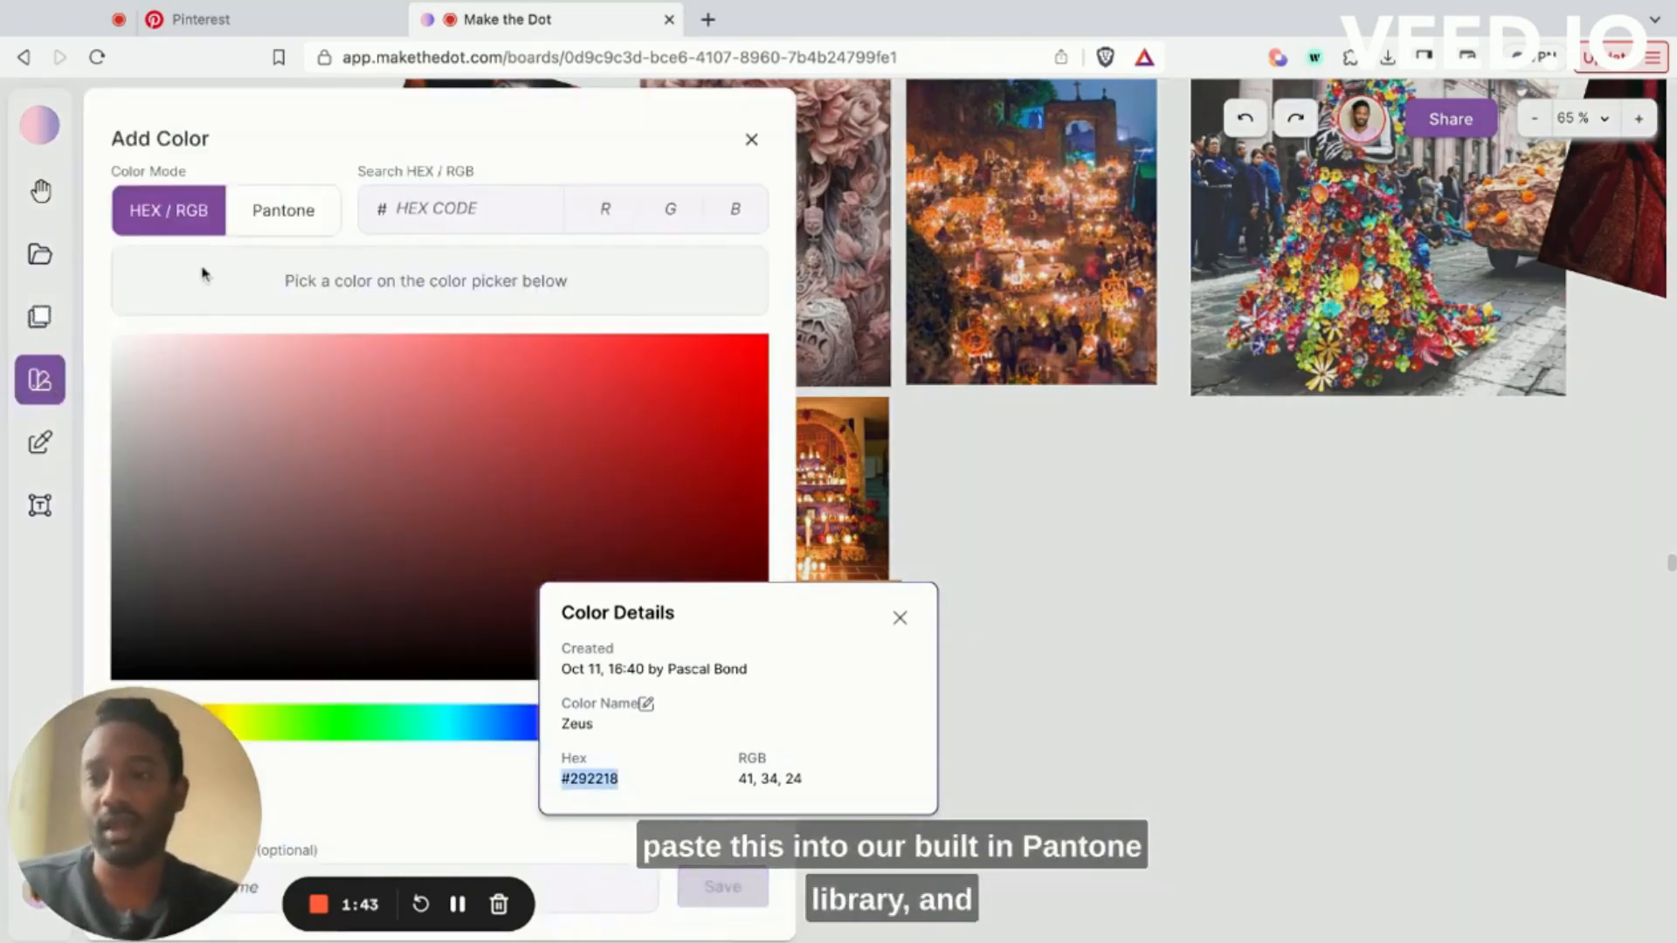
click(275, 210)
click(593, 206)
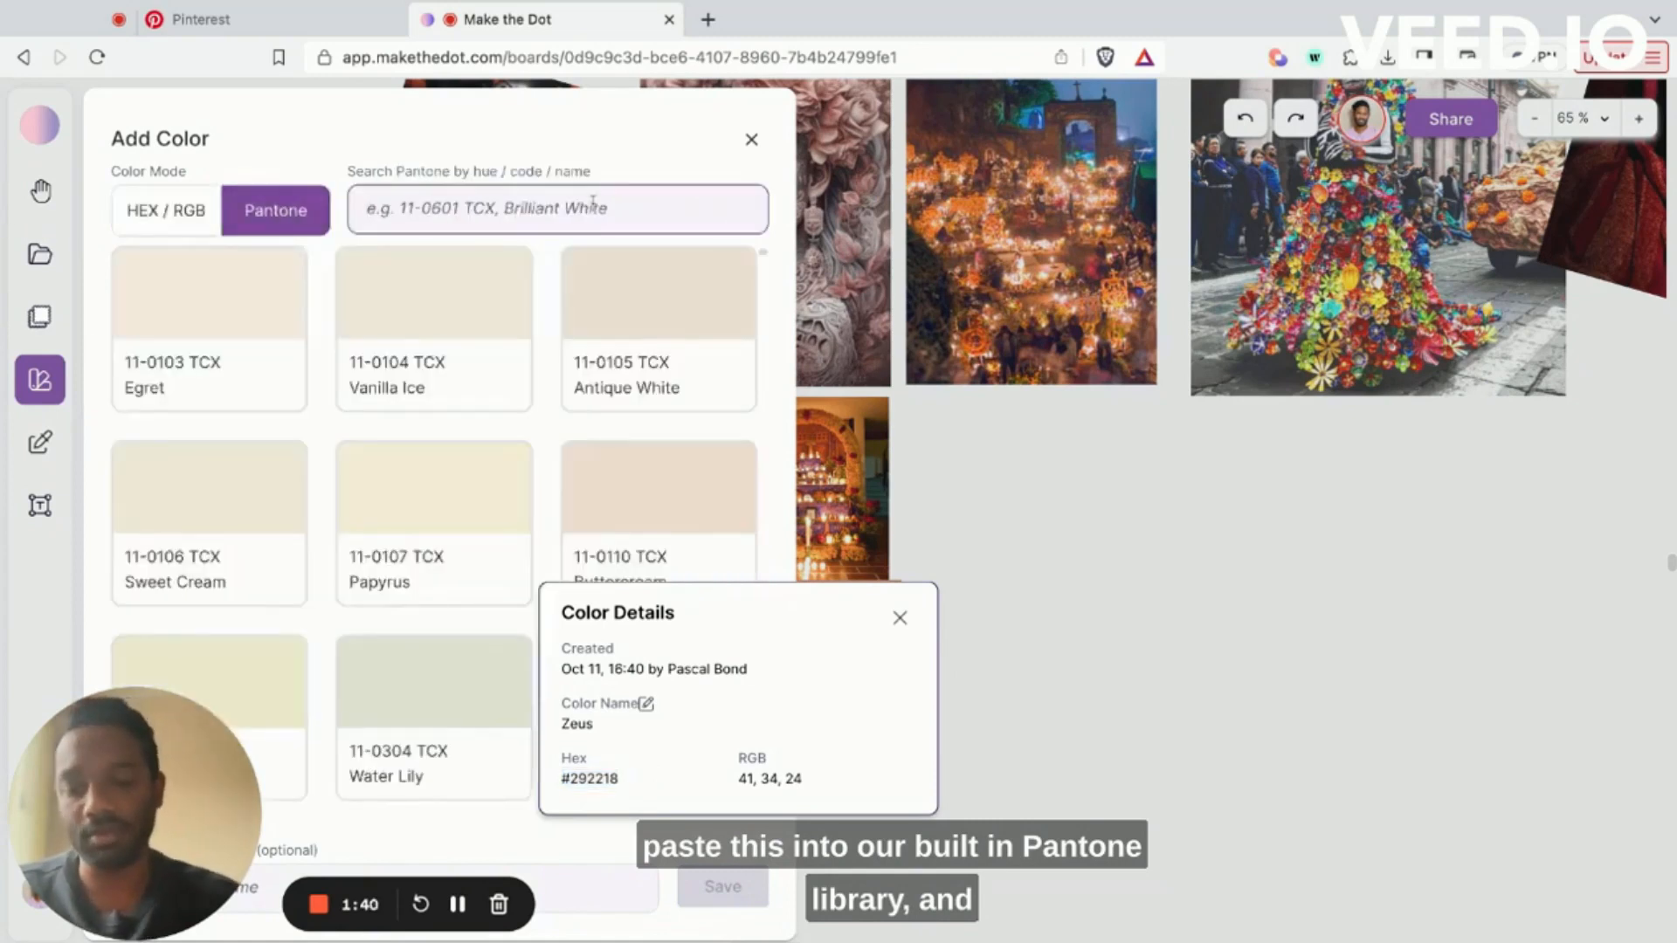
key(super+v)
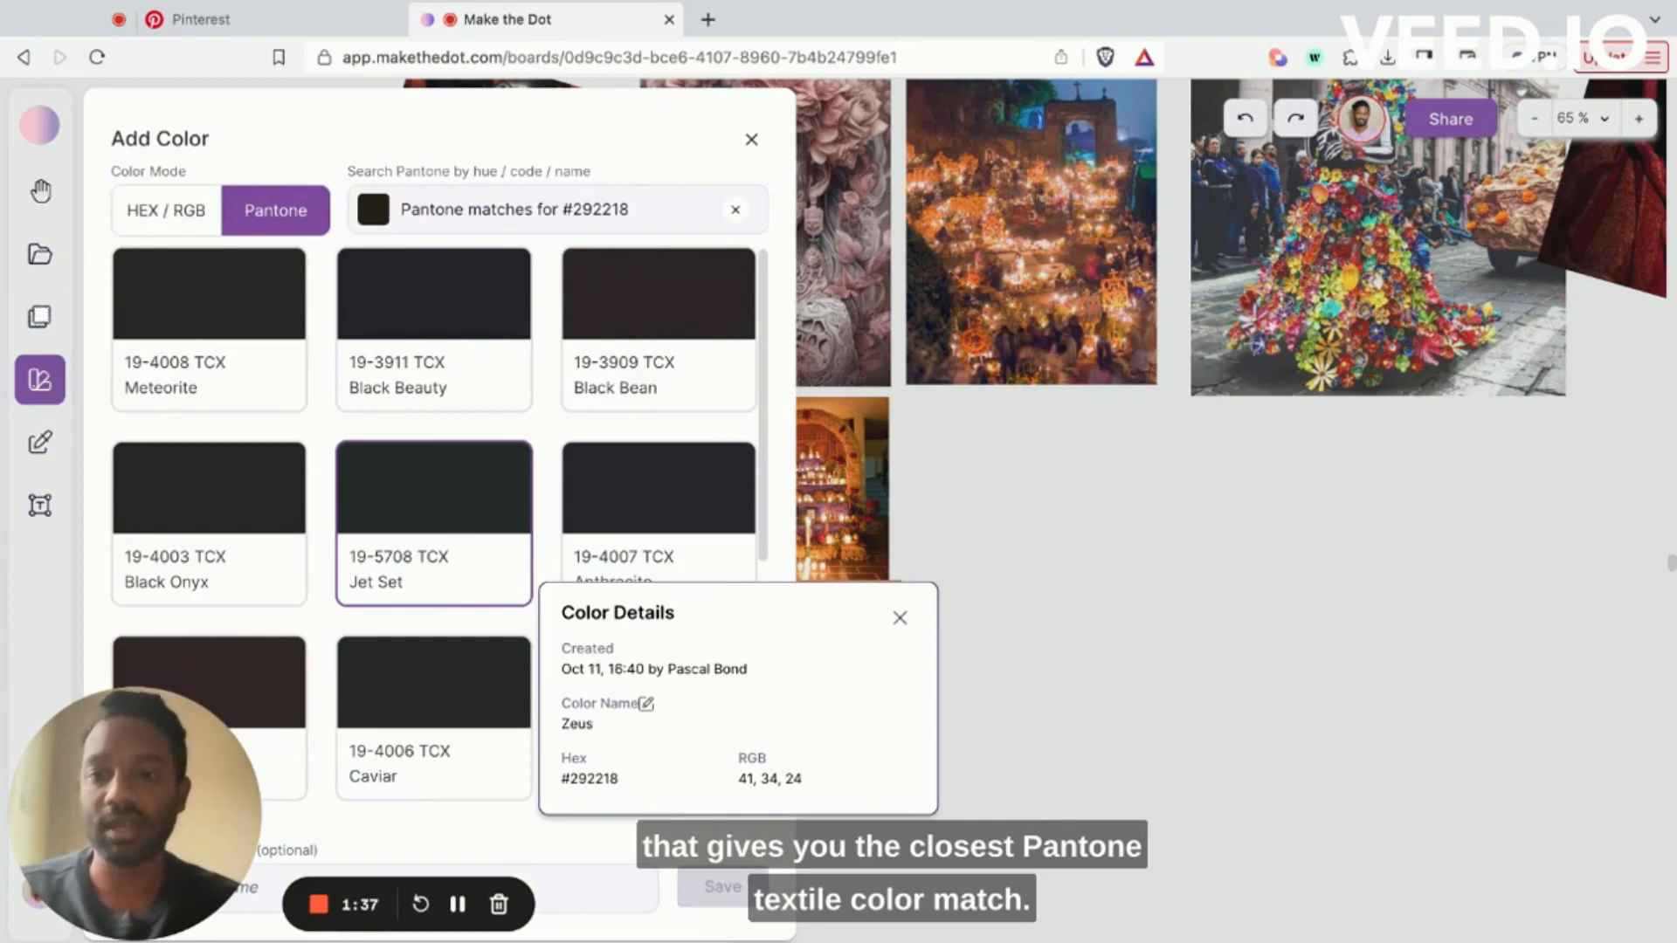
scroll(434, 524, down, 3)
click(229, 483)
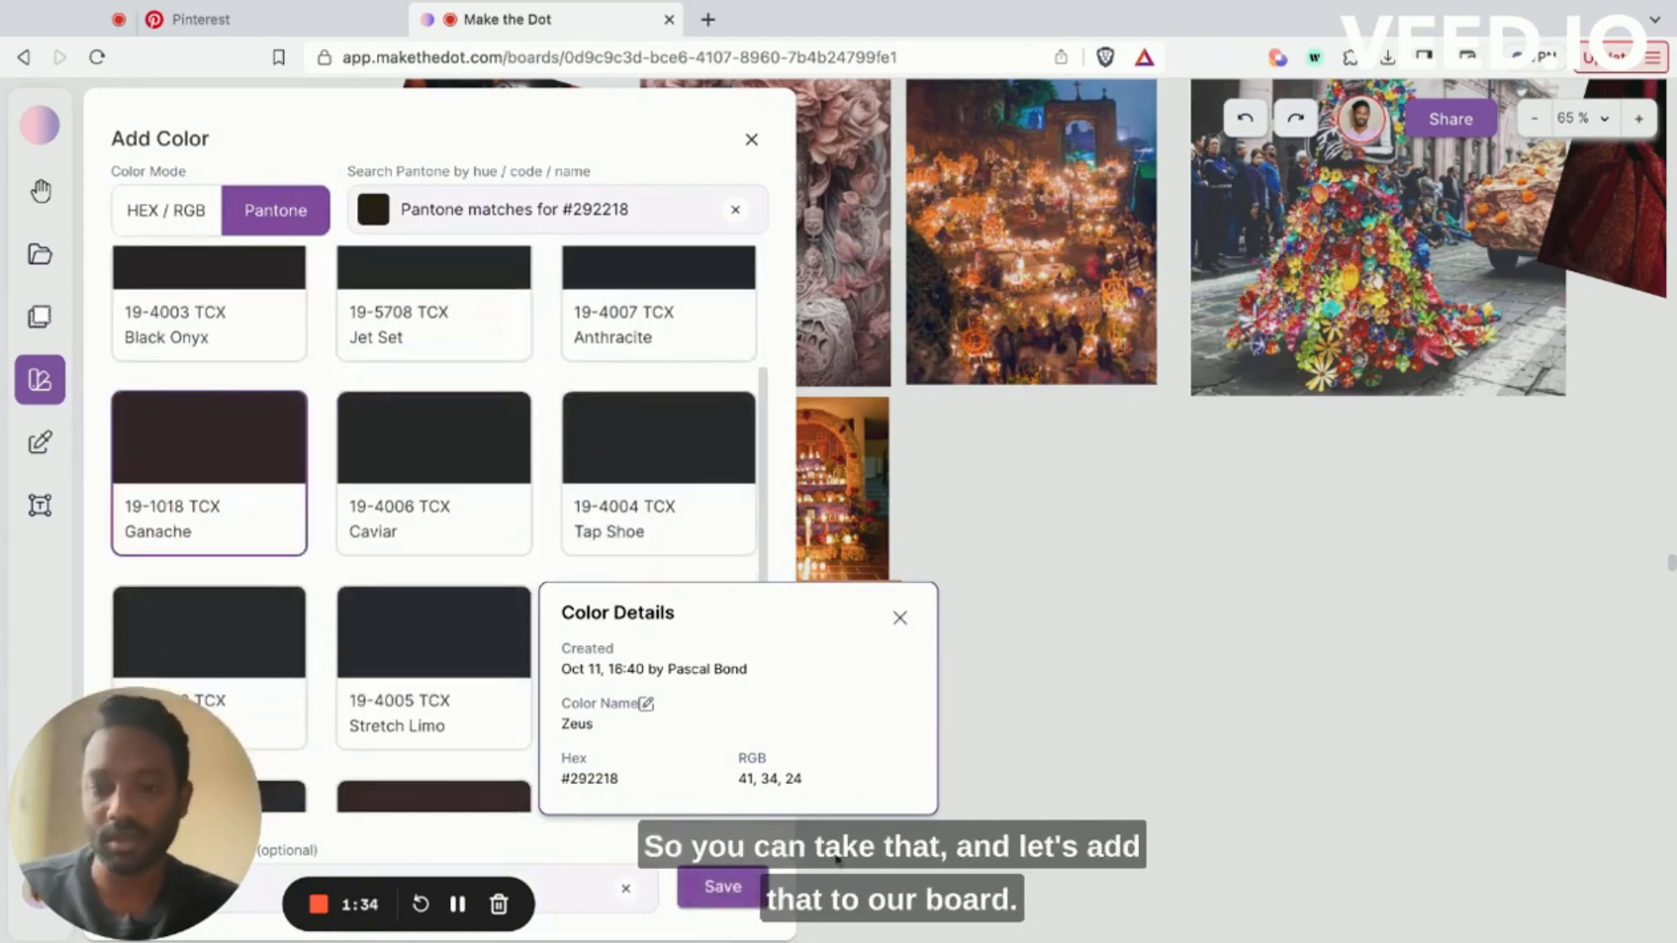
click(724, 887)
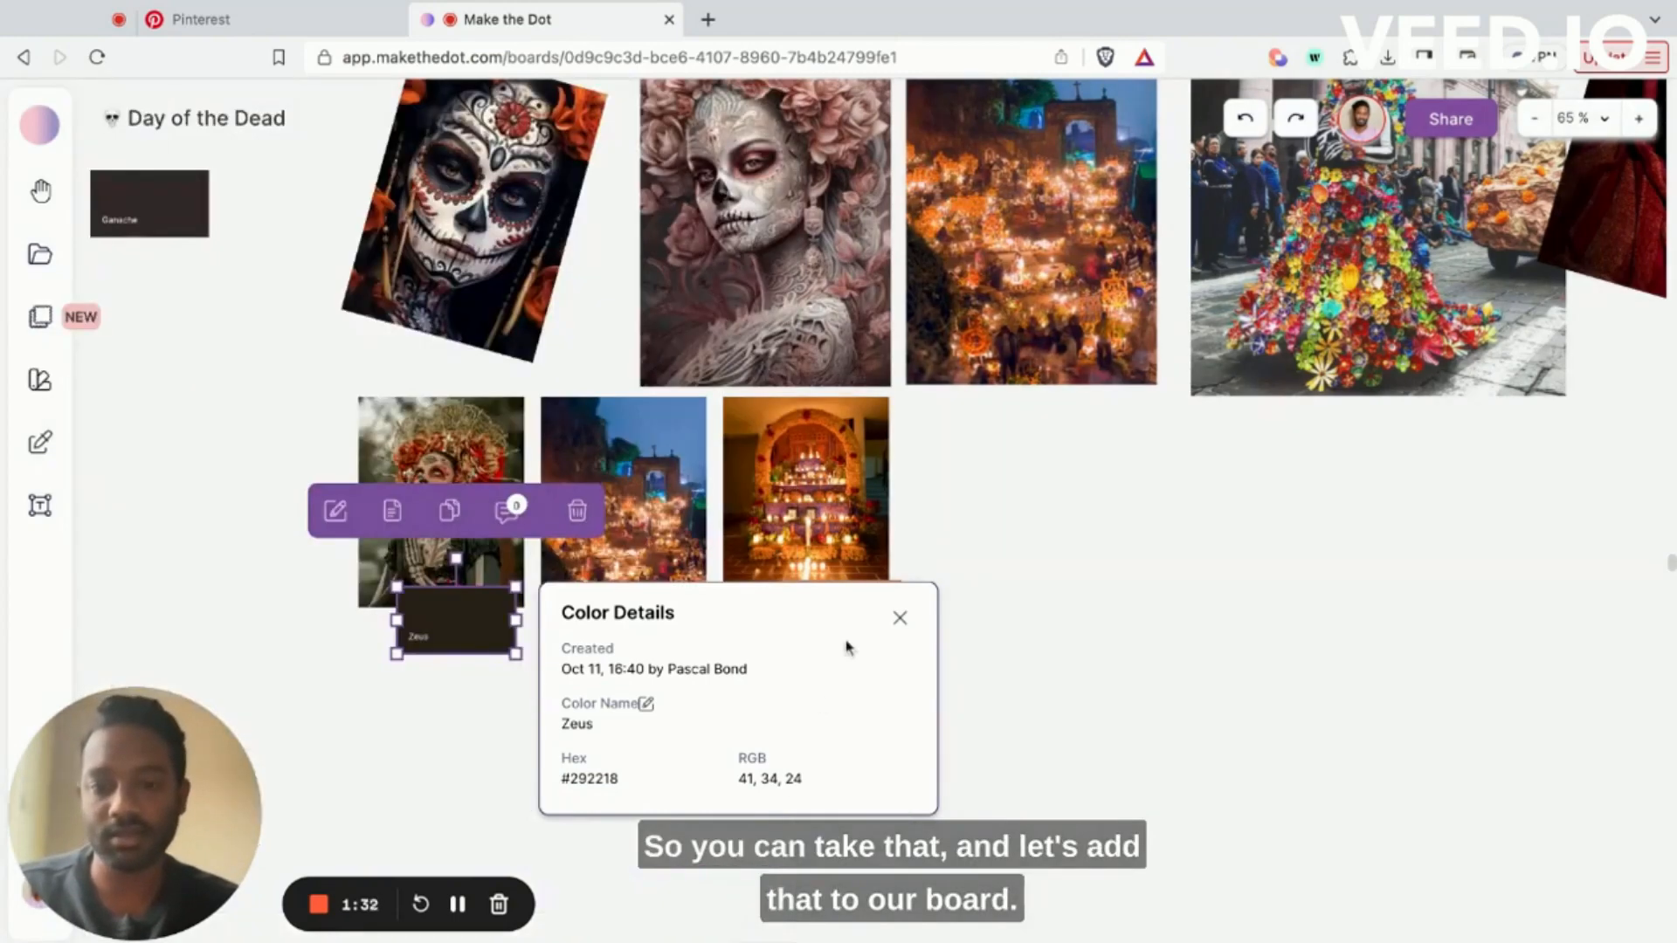
click(904, 621)
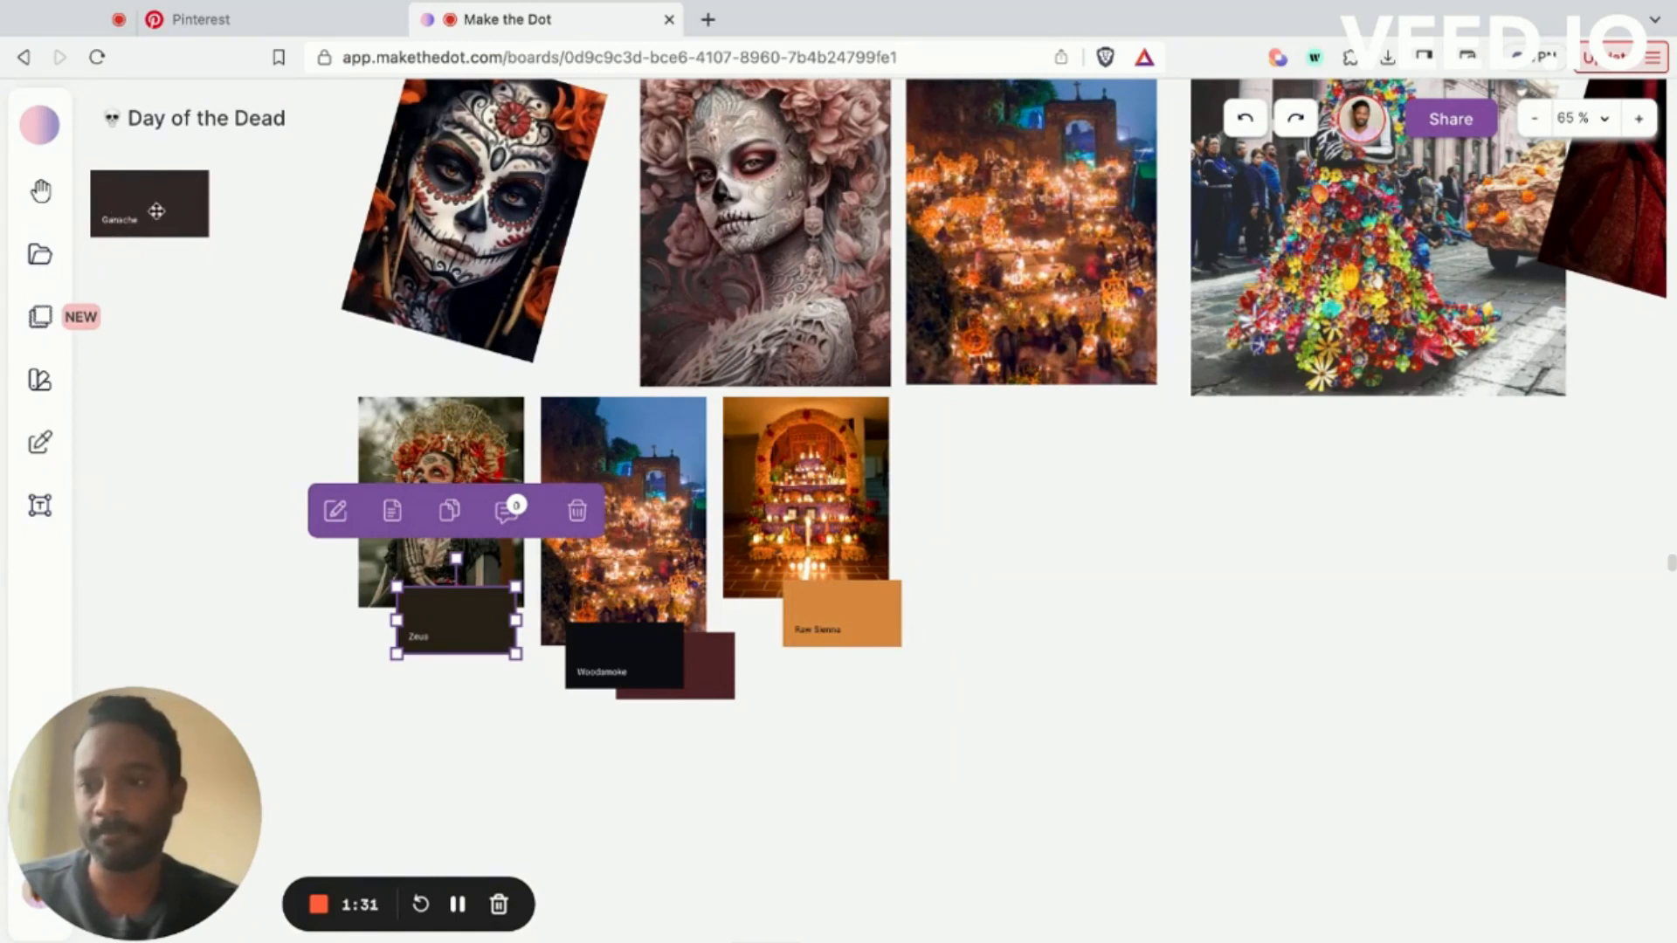
drag(143, 208, 441, 745)
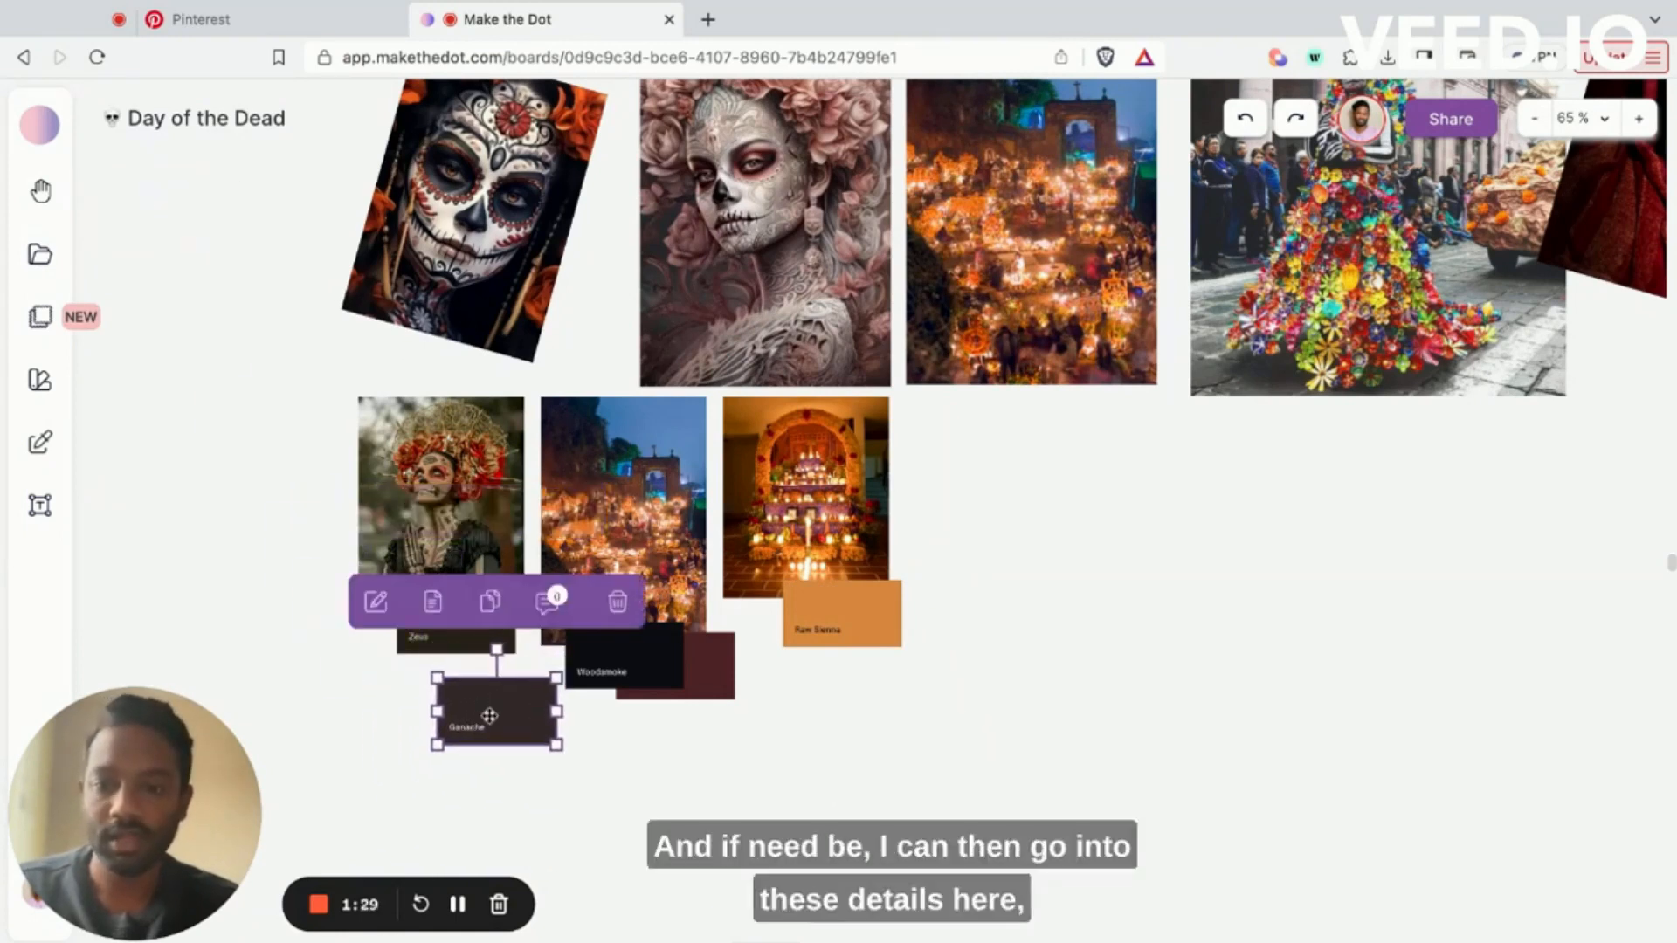
Step: Rename the Ganache swatch to its Pantone code, 19-1018 TCX, in its colour details
click(434, 601)
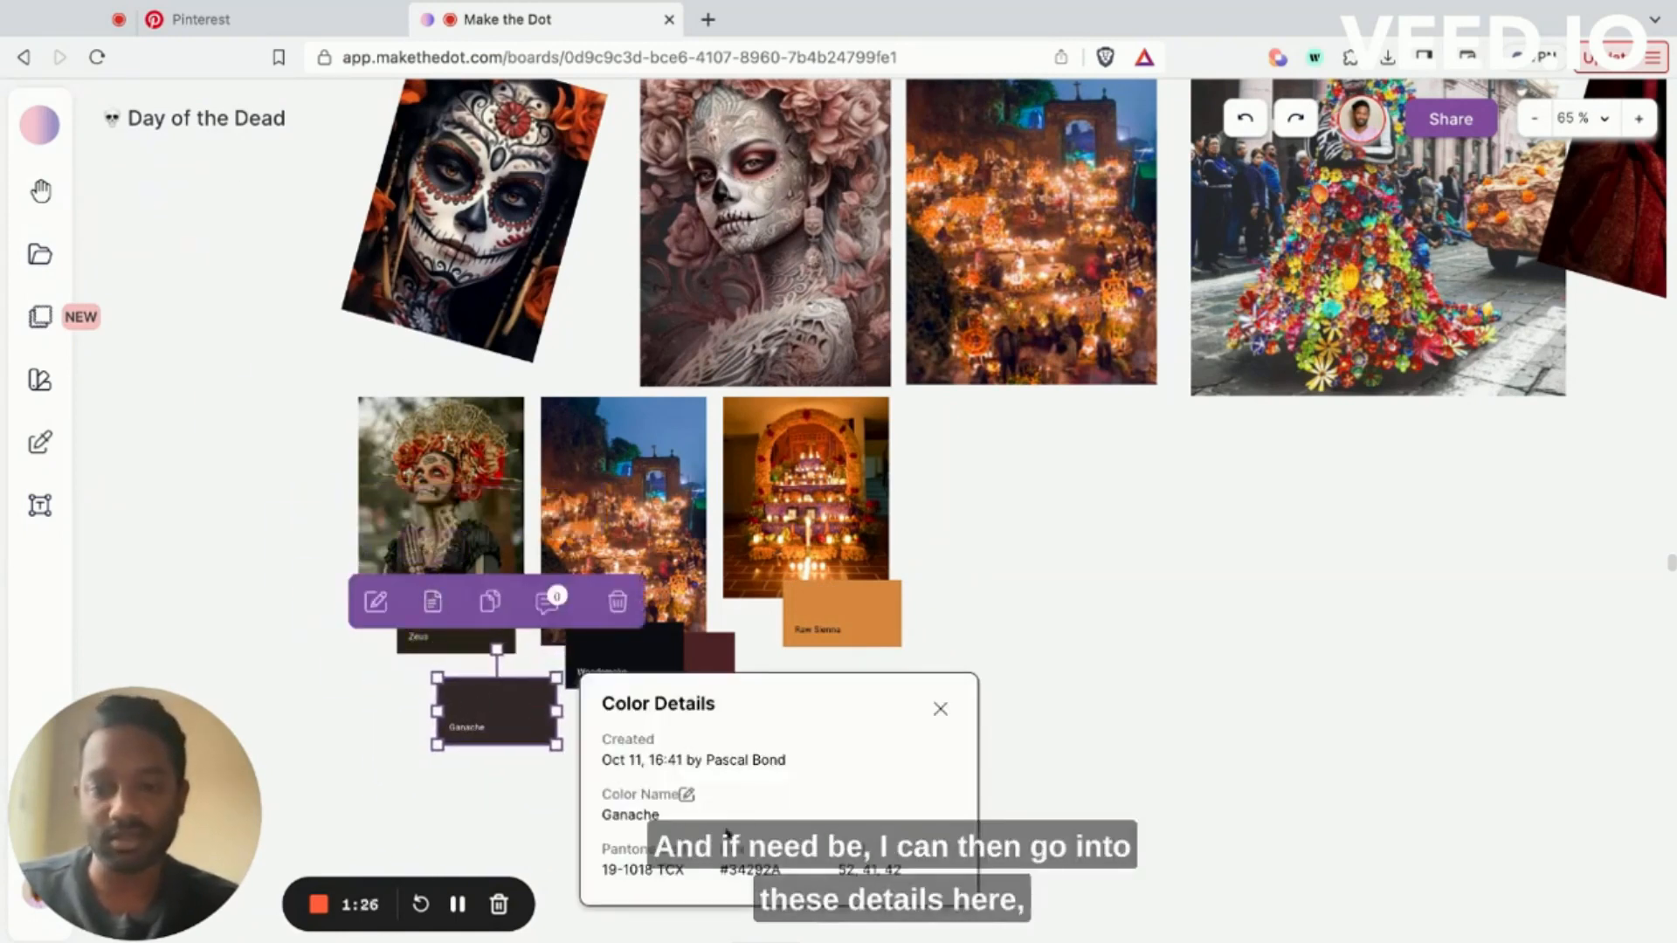
triple_click(690, 870)
key(super+c)
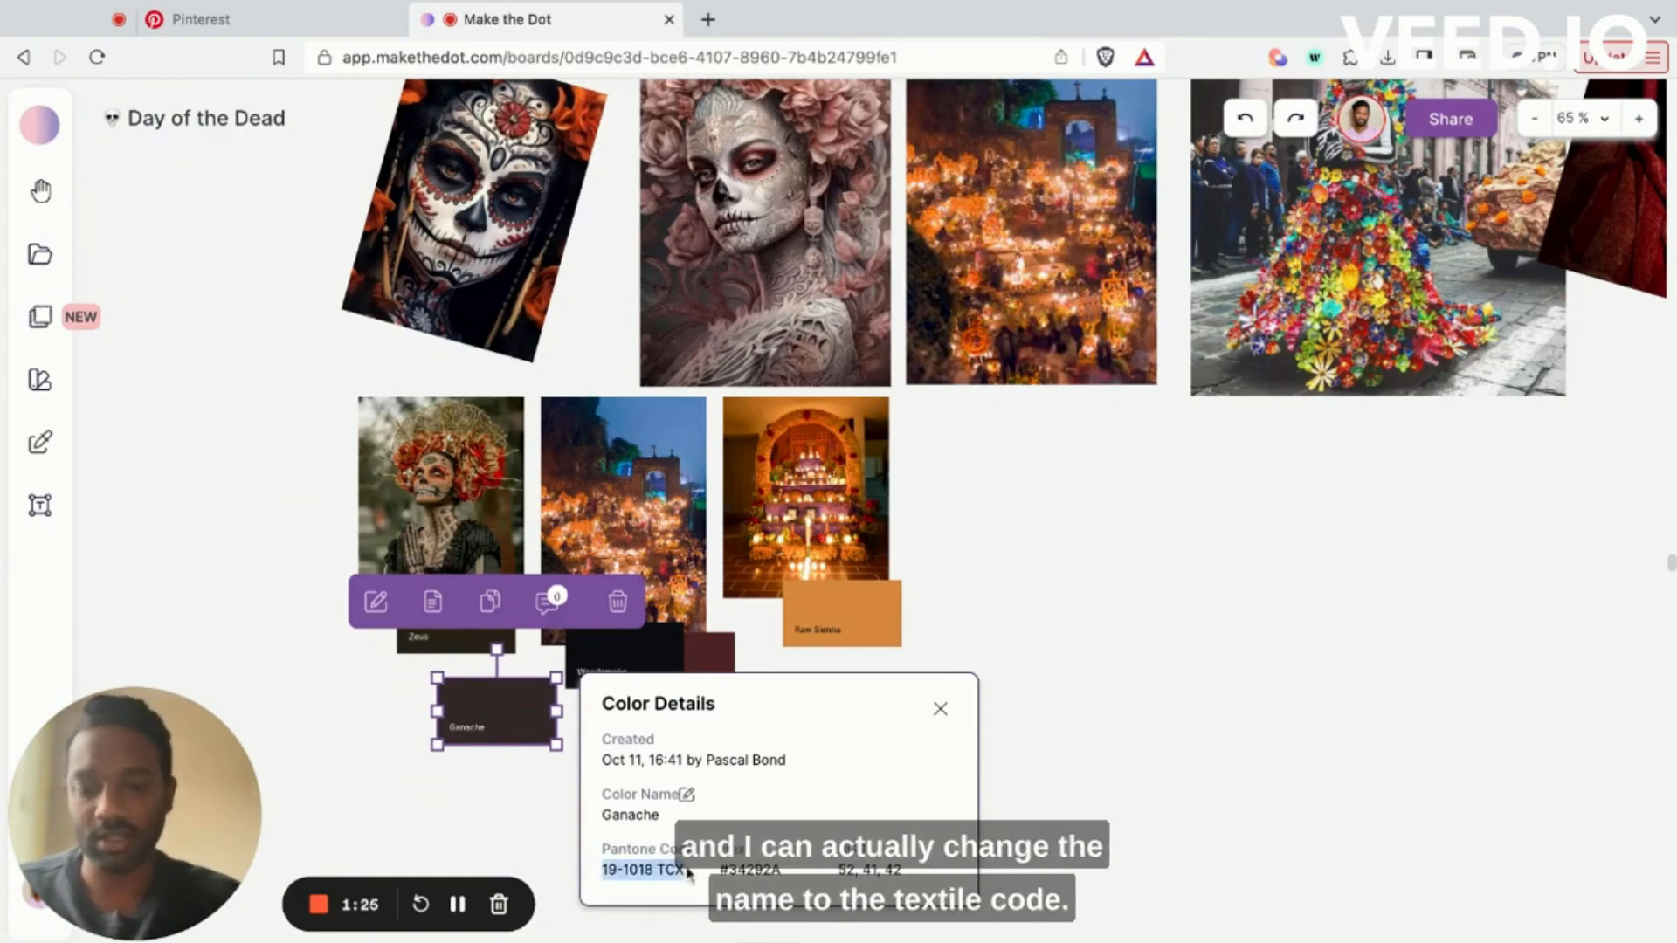
click(688, 795)
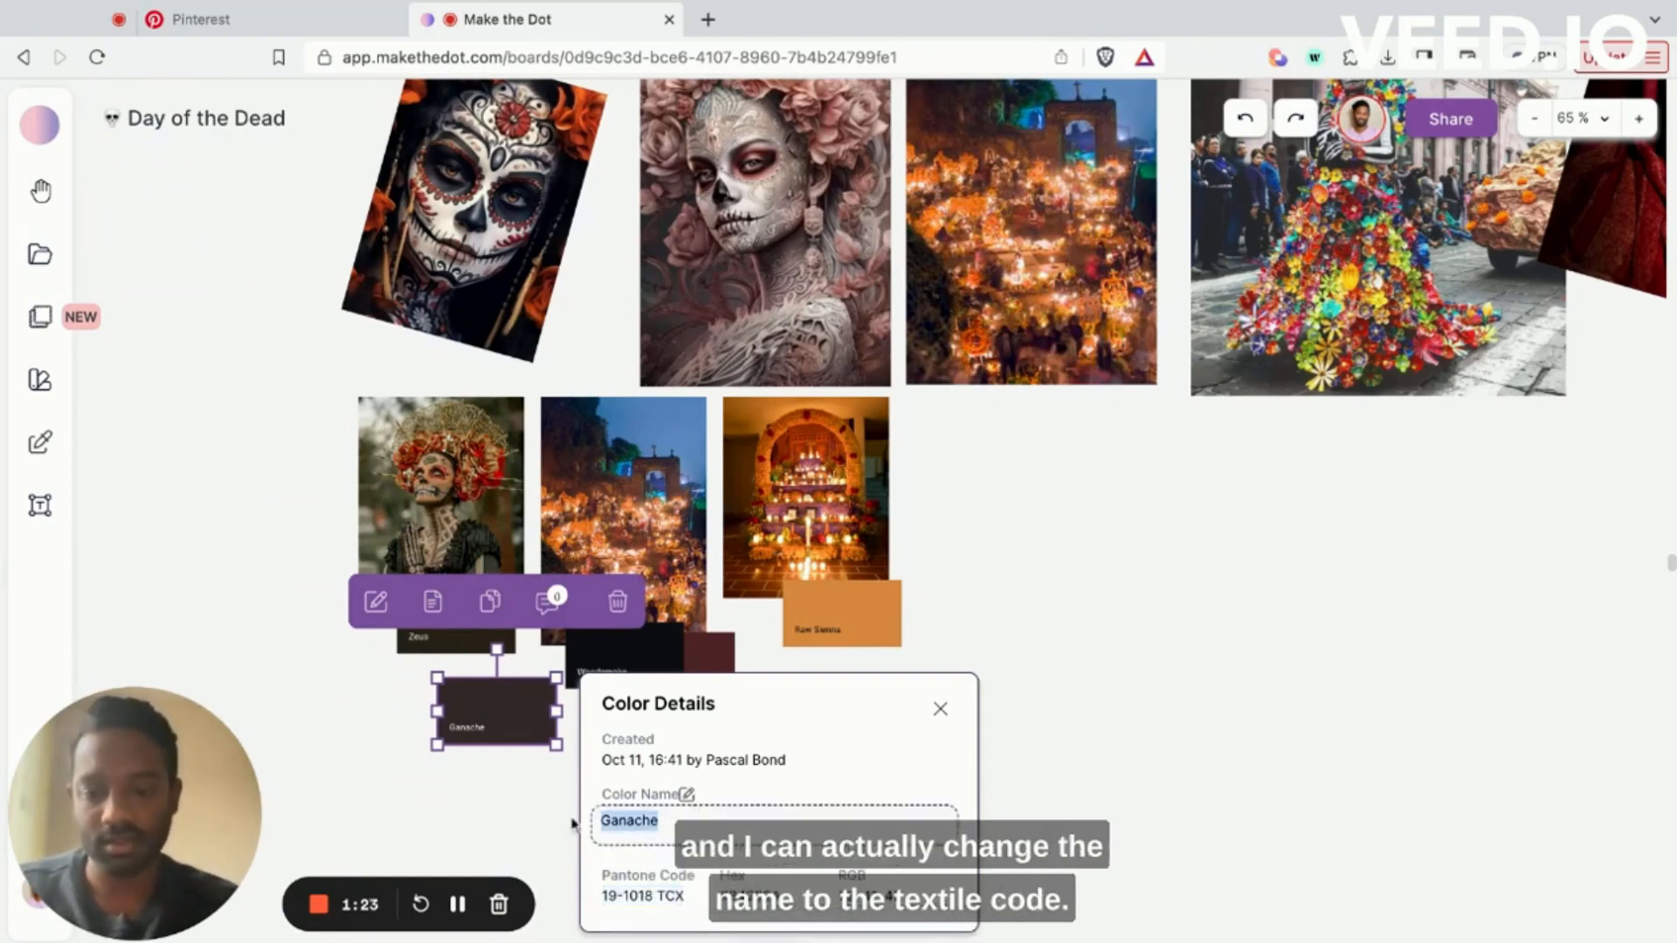
key(super+v)
key(Return)
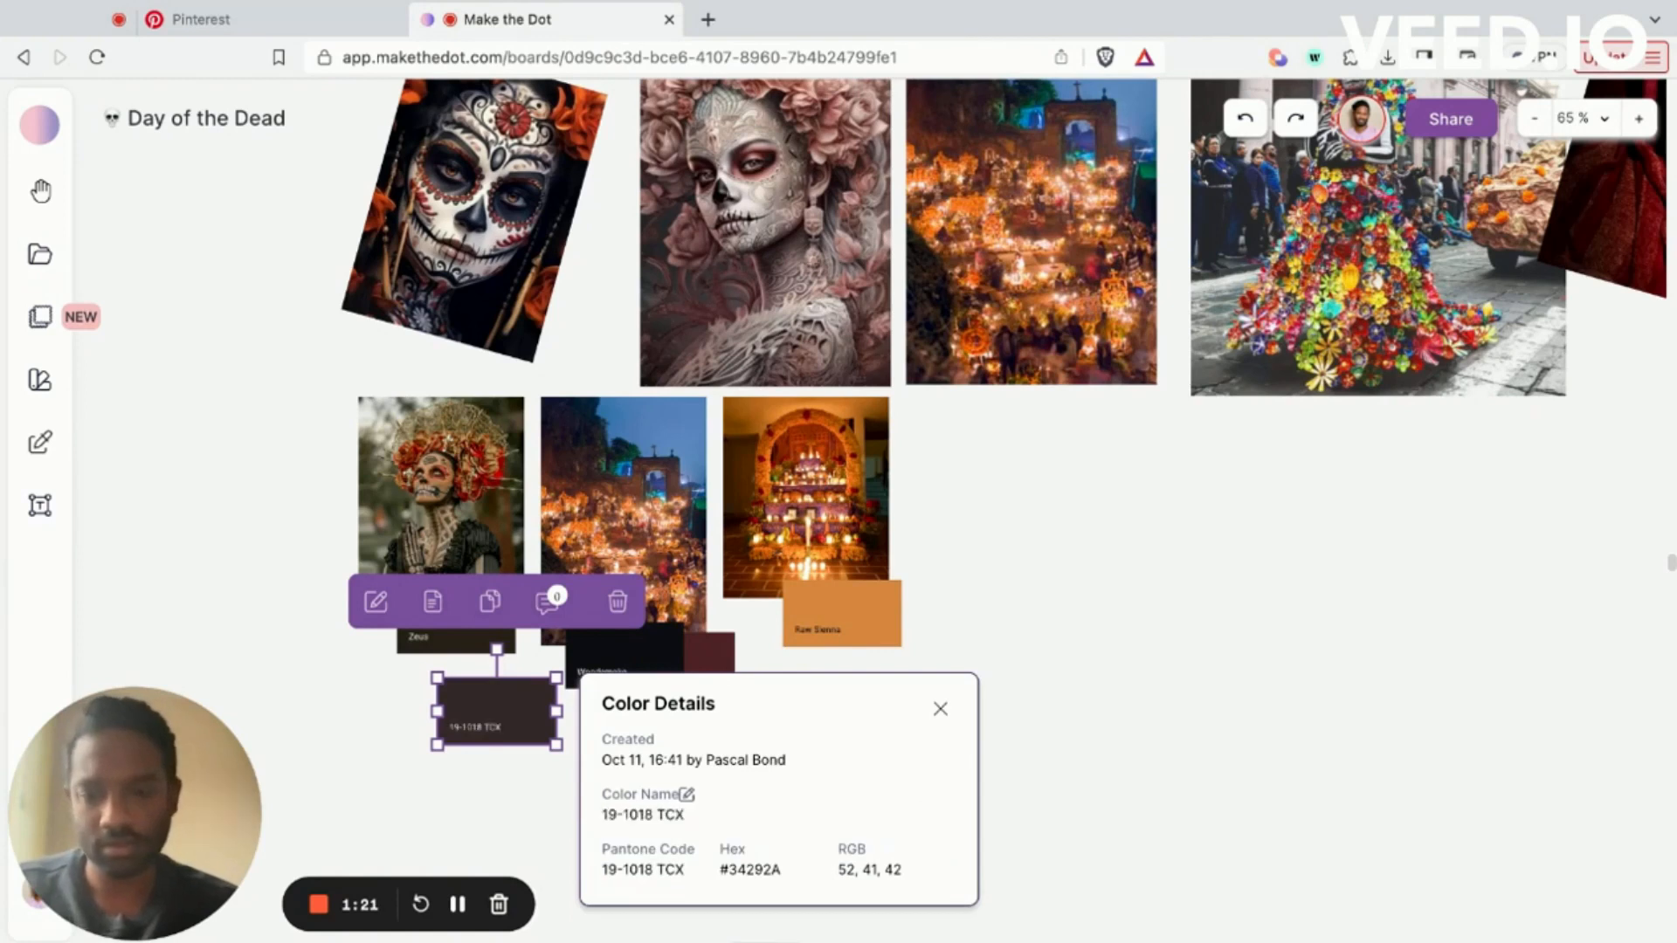
click(938, 709)
click(842, 774)
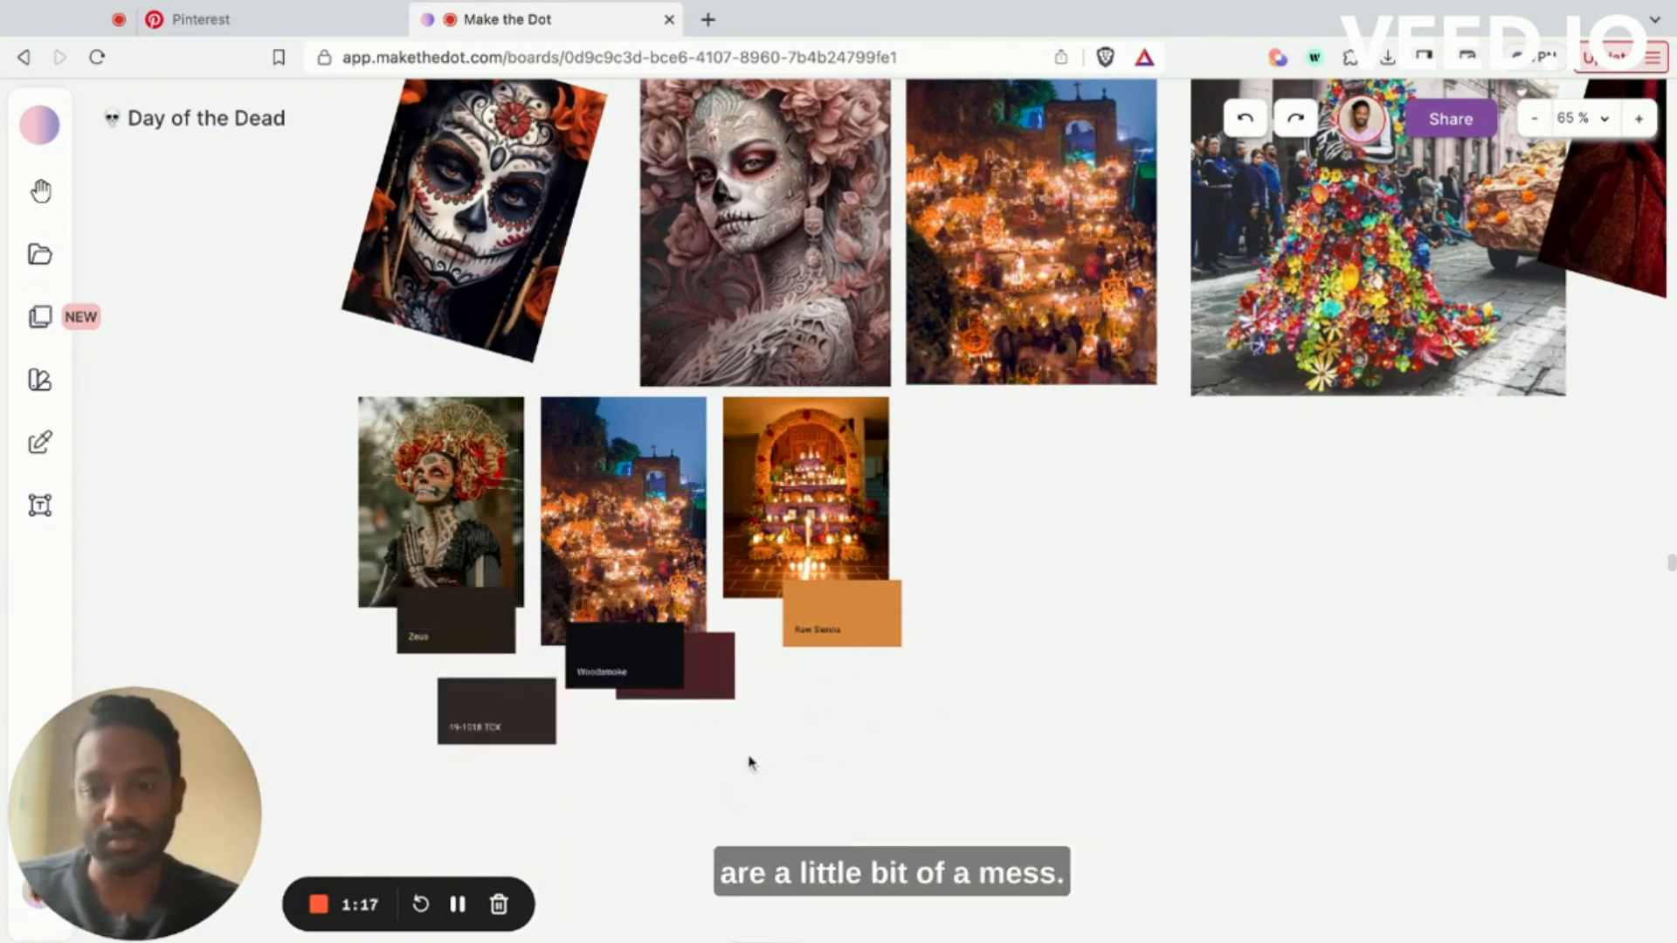
Step: Gather the five colour swatches below the images and spread them out into one evenly spaced row
drag(663, 642, 647, 674)
click(820, 644)
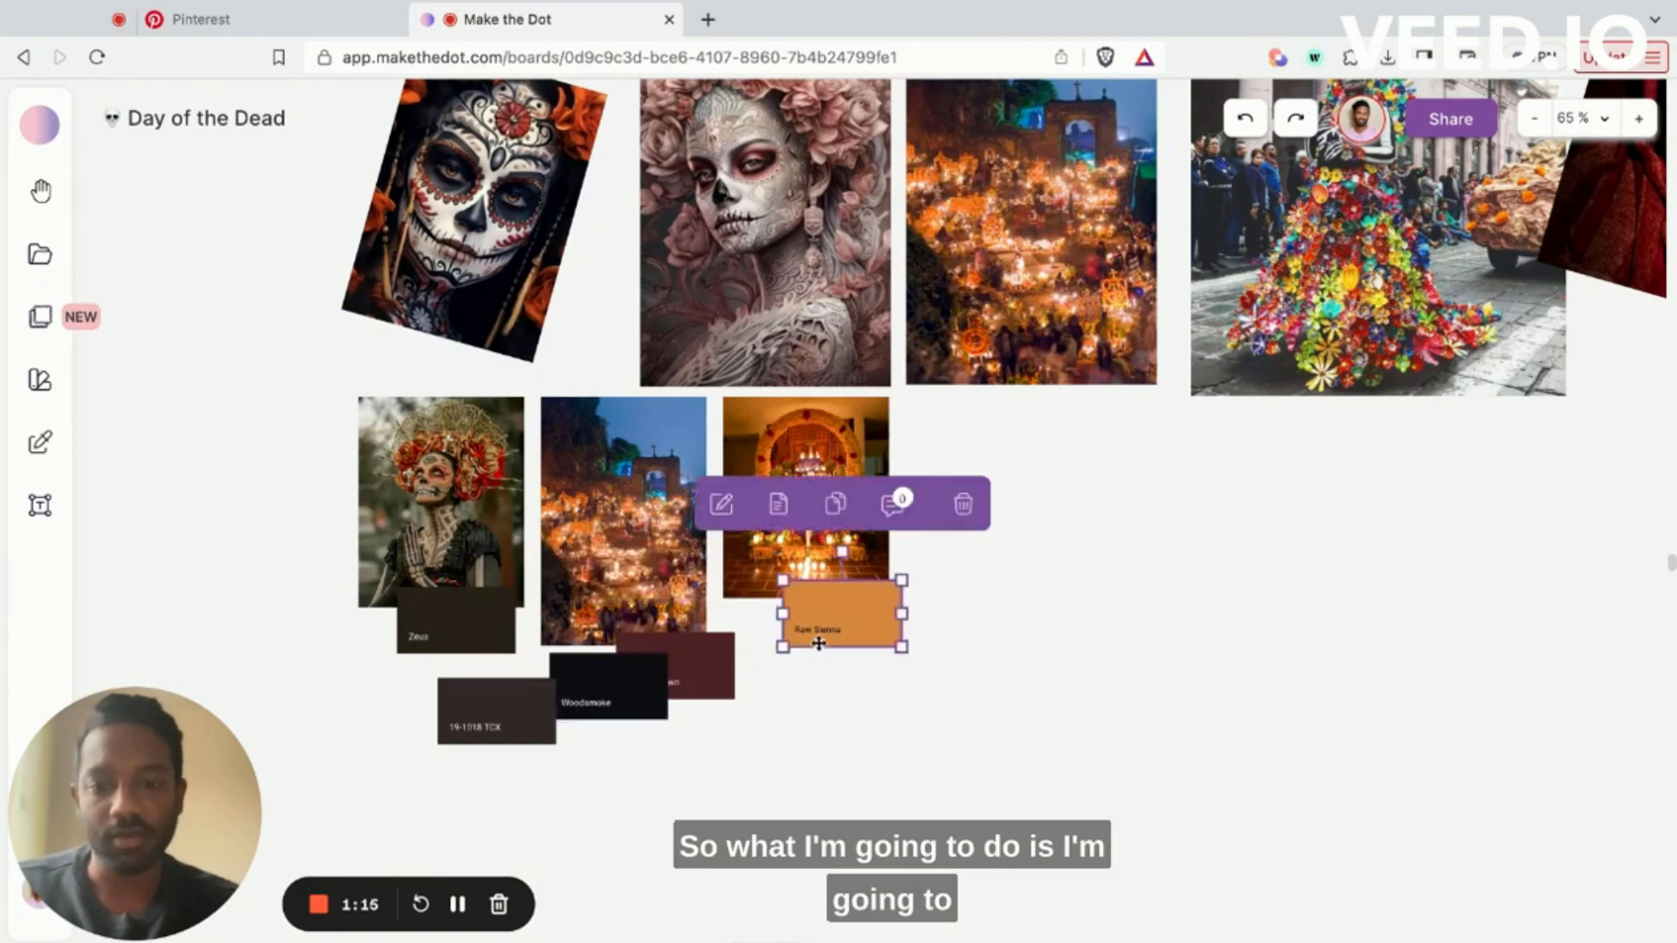
drag(820, 644, 741, 732)
drag(444, 605, 465, 636)
drag(822, 779, 482, 620)
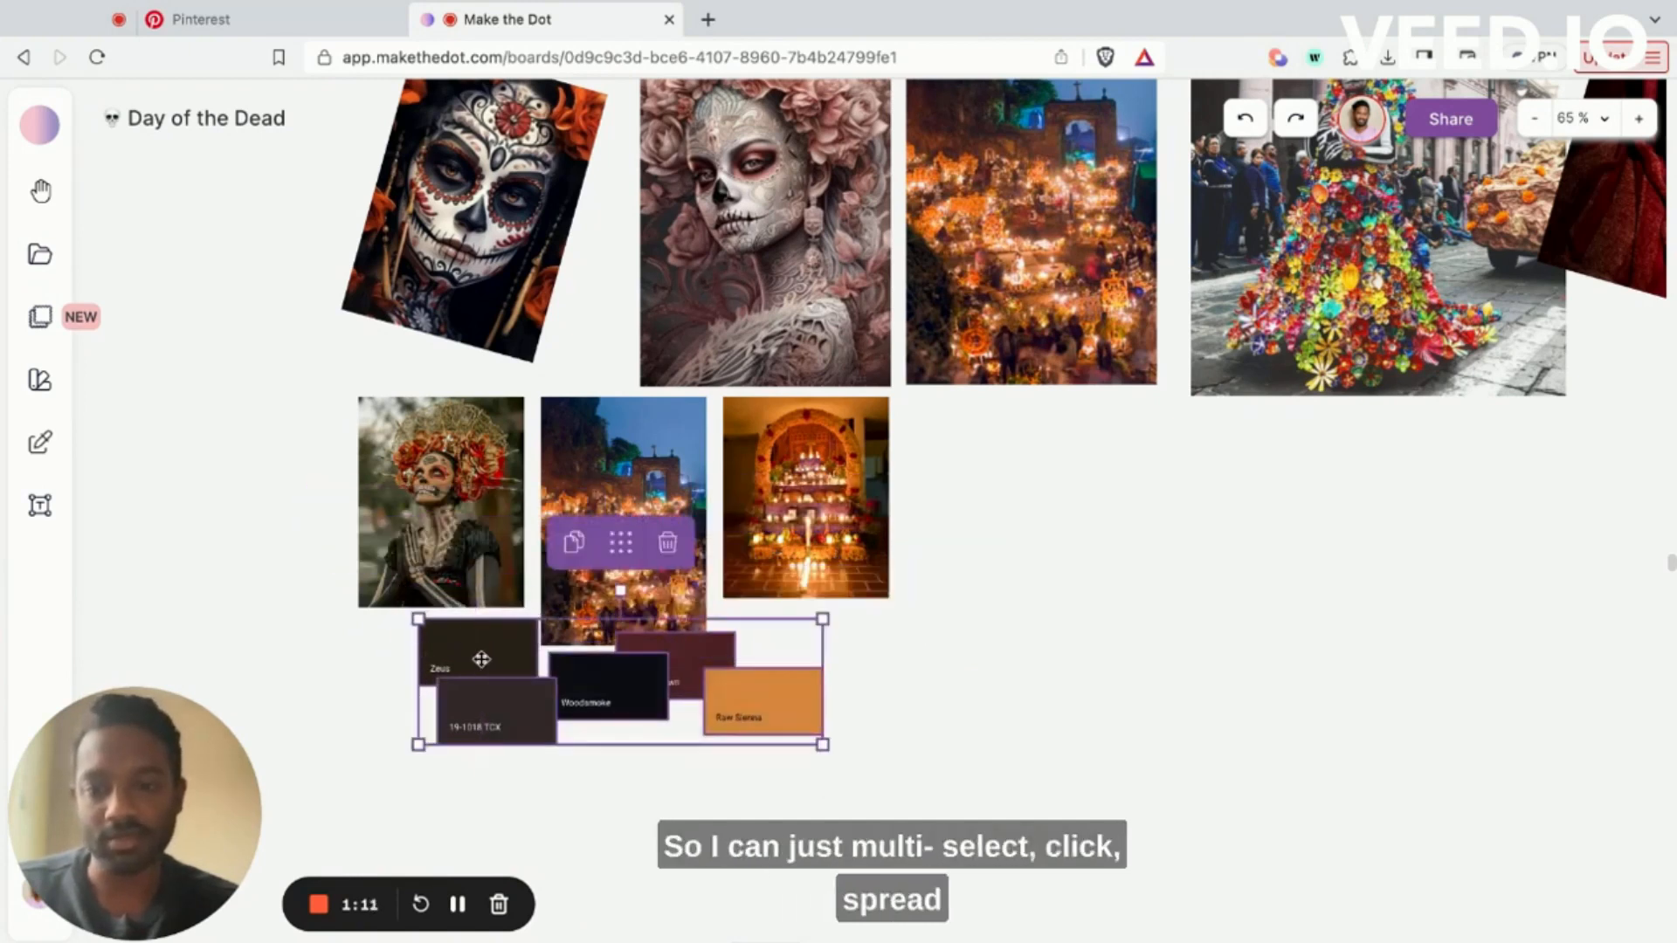
click(620, 543)
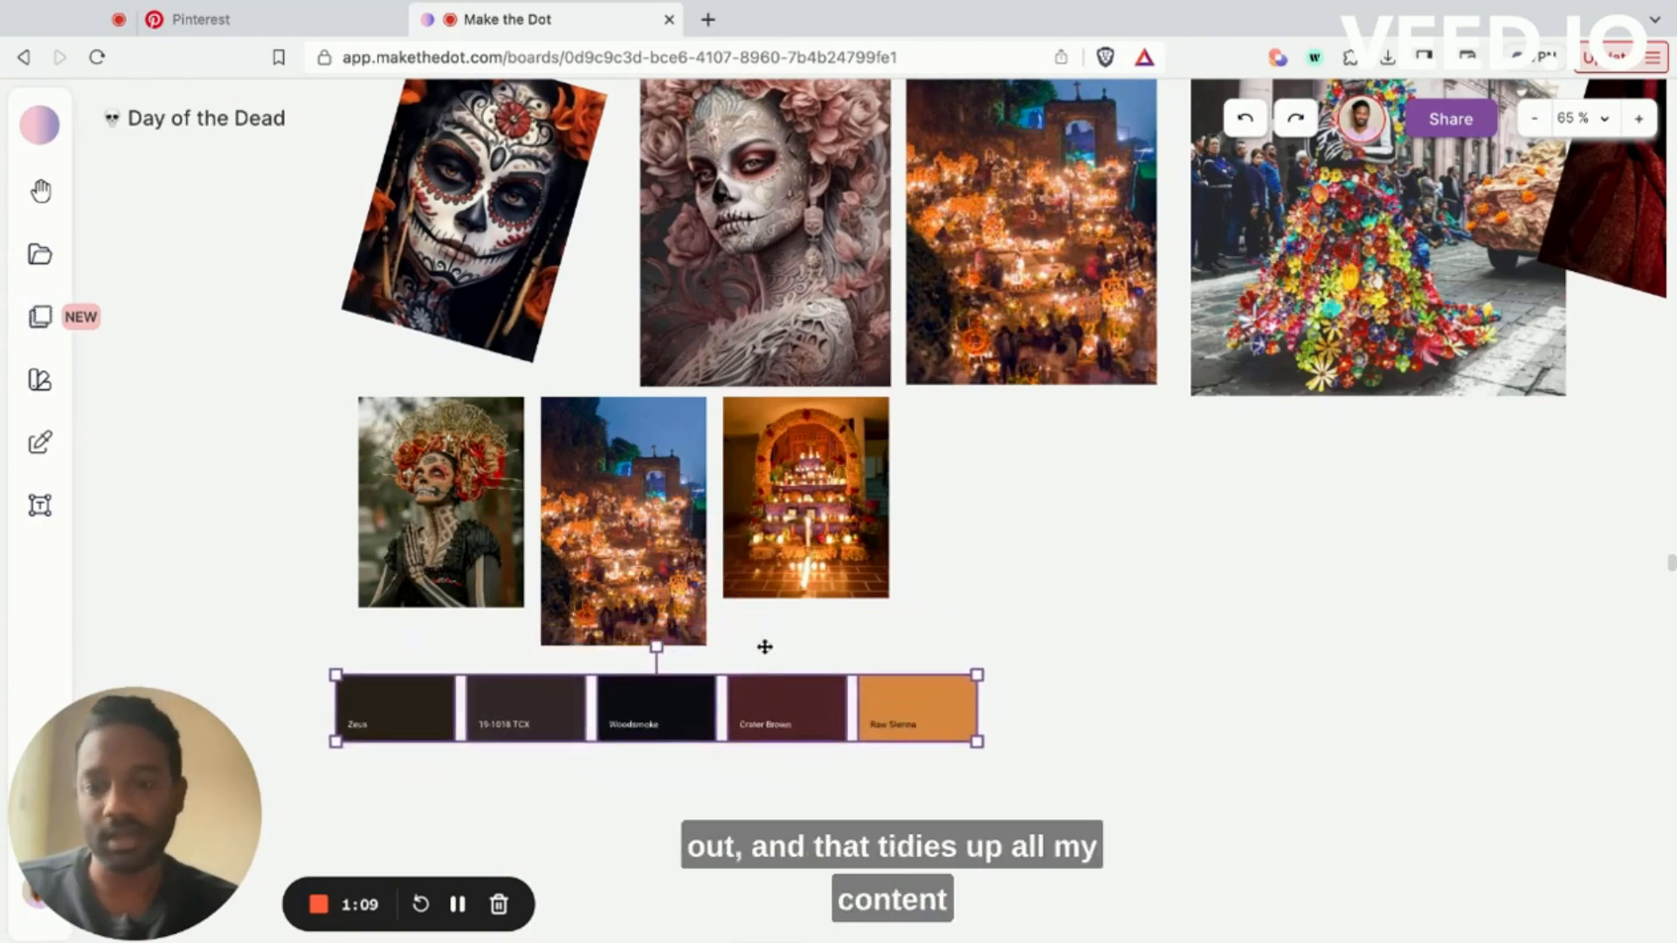
click(870, 808)
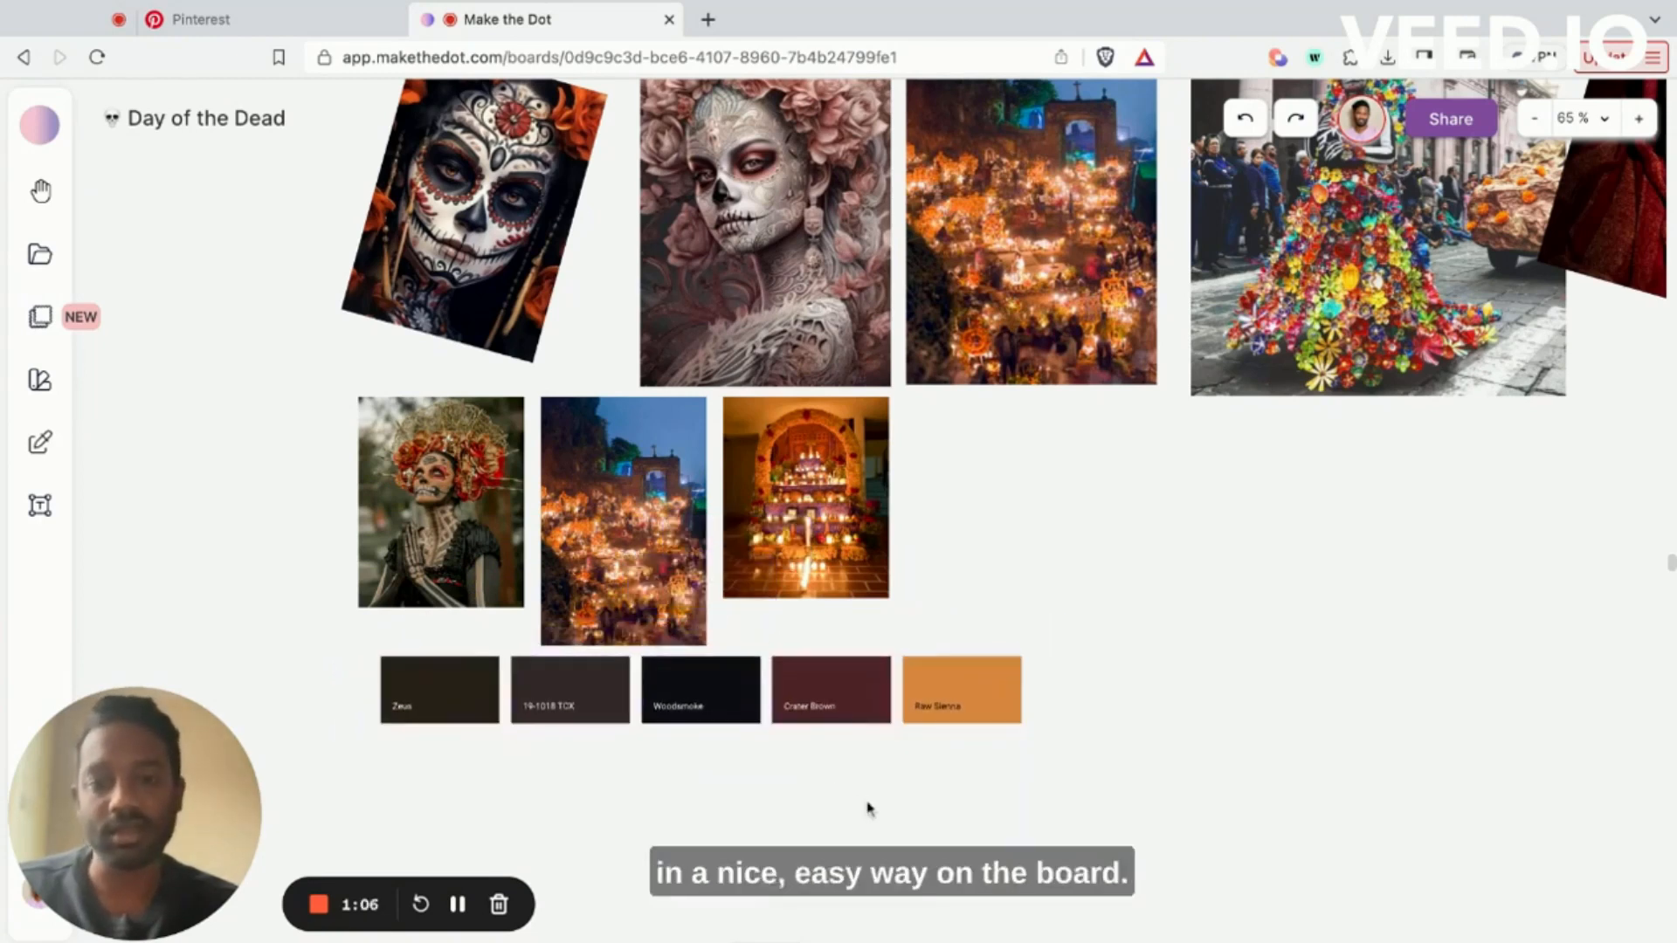
Step: Examine the other image groups and colour swatches across the board, including the Design Inspo section
scroll(860, 804, up, 2)
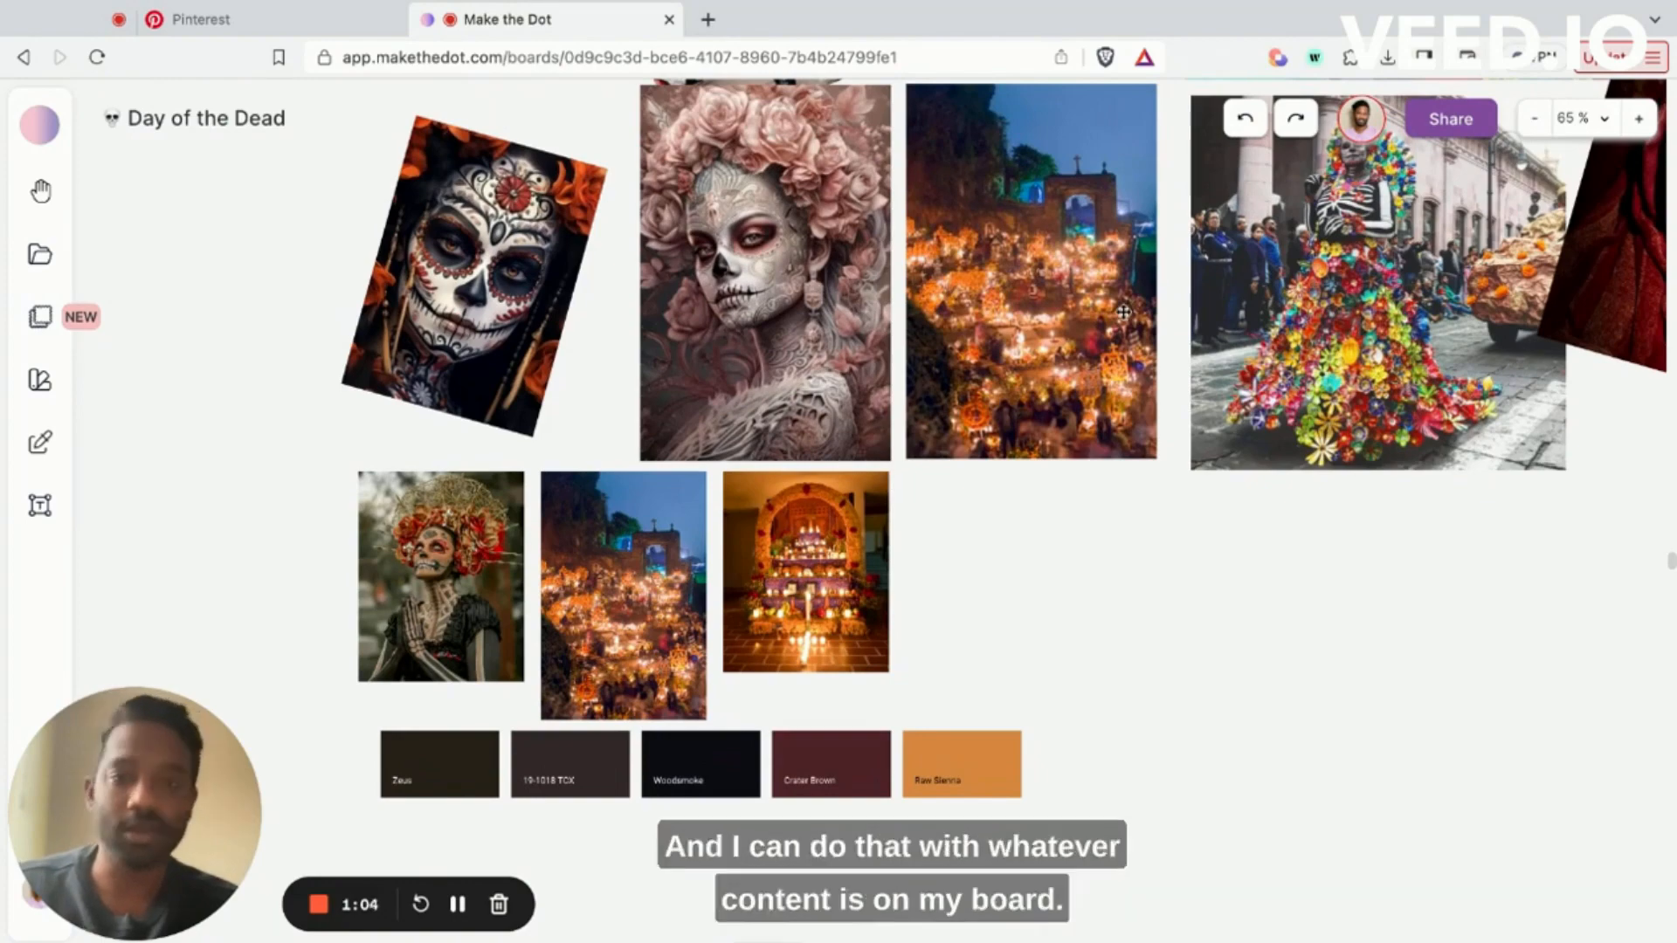
scroll(1123, 311, down, 5)
scroll(1124, 312, up, 3)
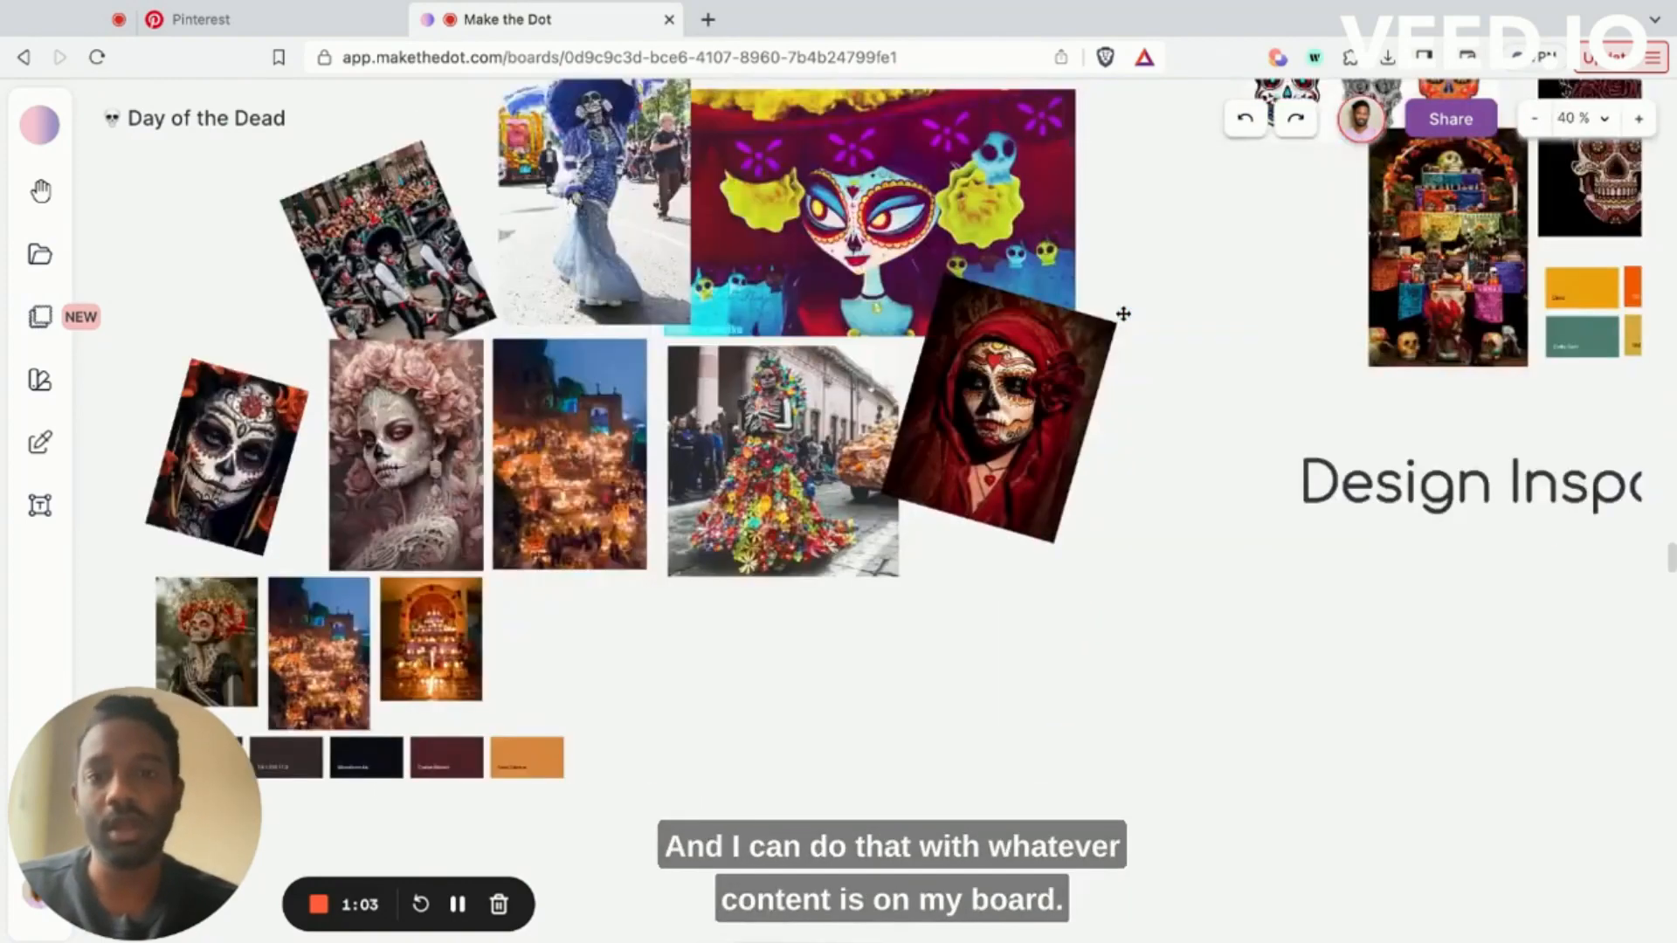
scroll(1124, 313, up, 12)
scroll(1123, 313, right, 3)
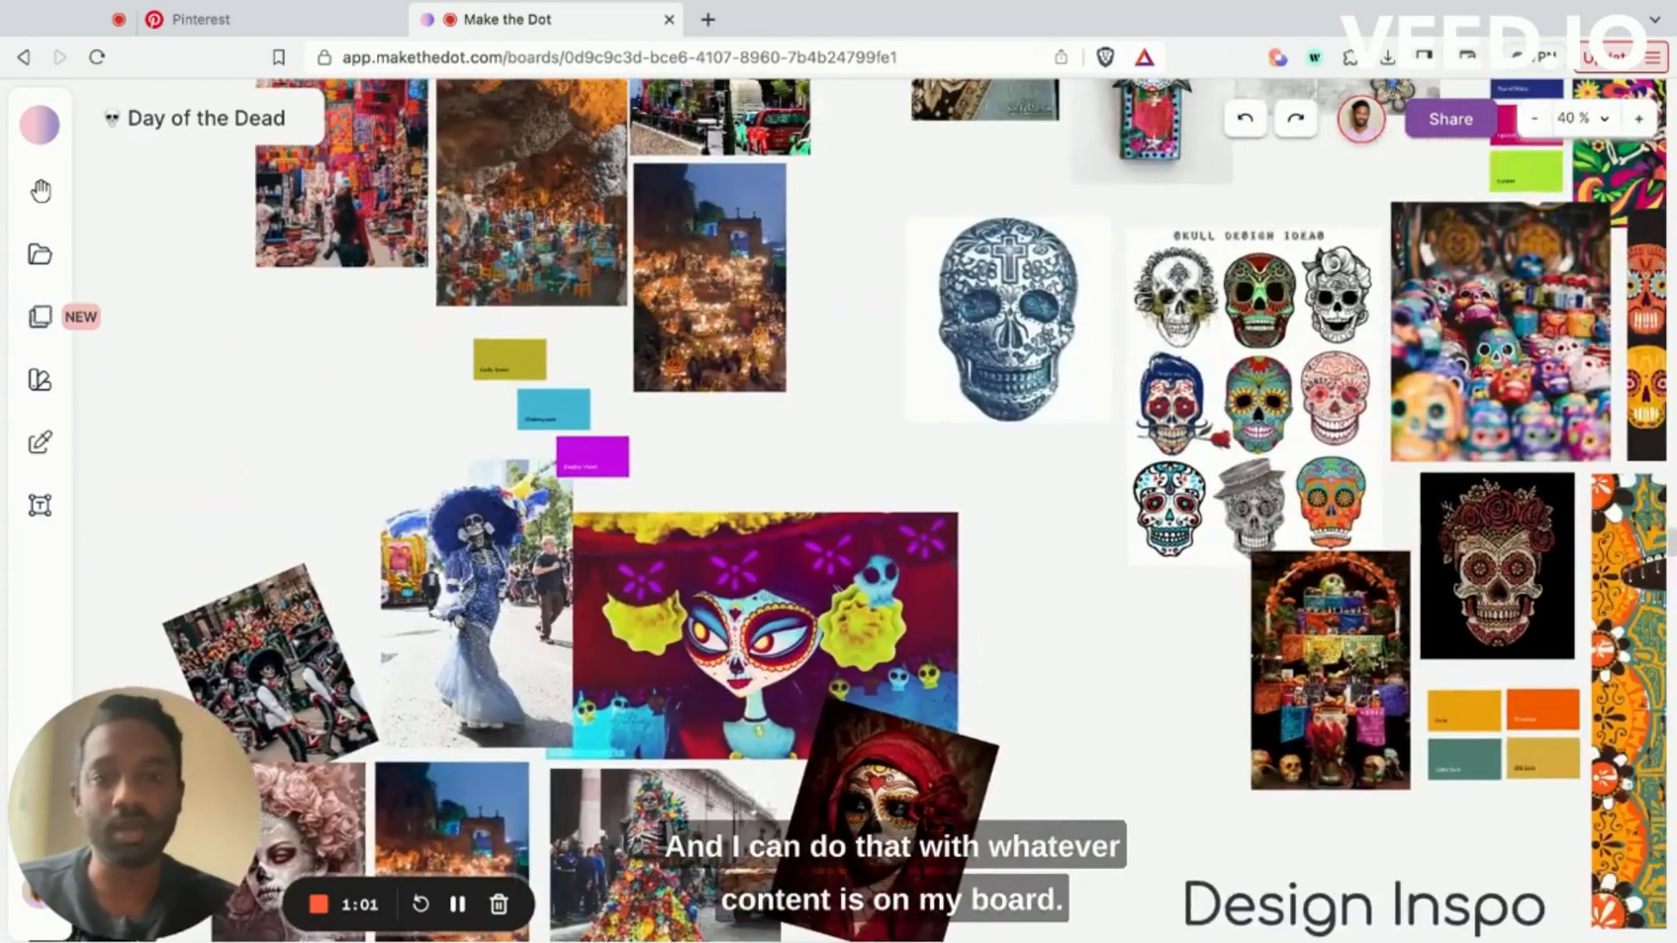
scroll(1123, 313, up, 7)
scroll(1123, 312, right, 2)
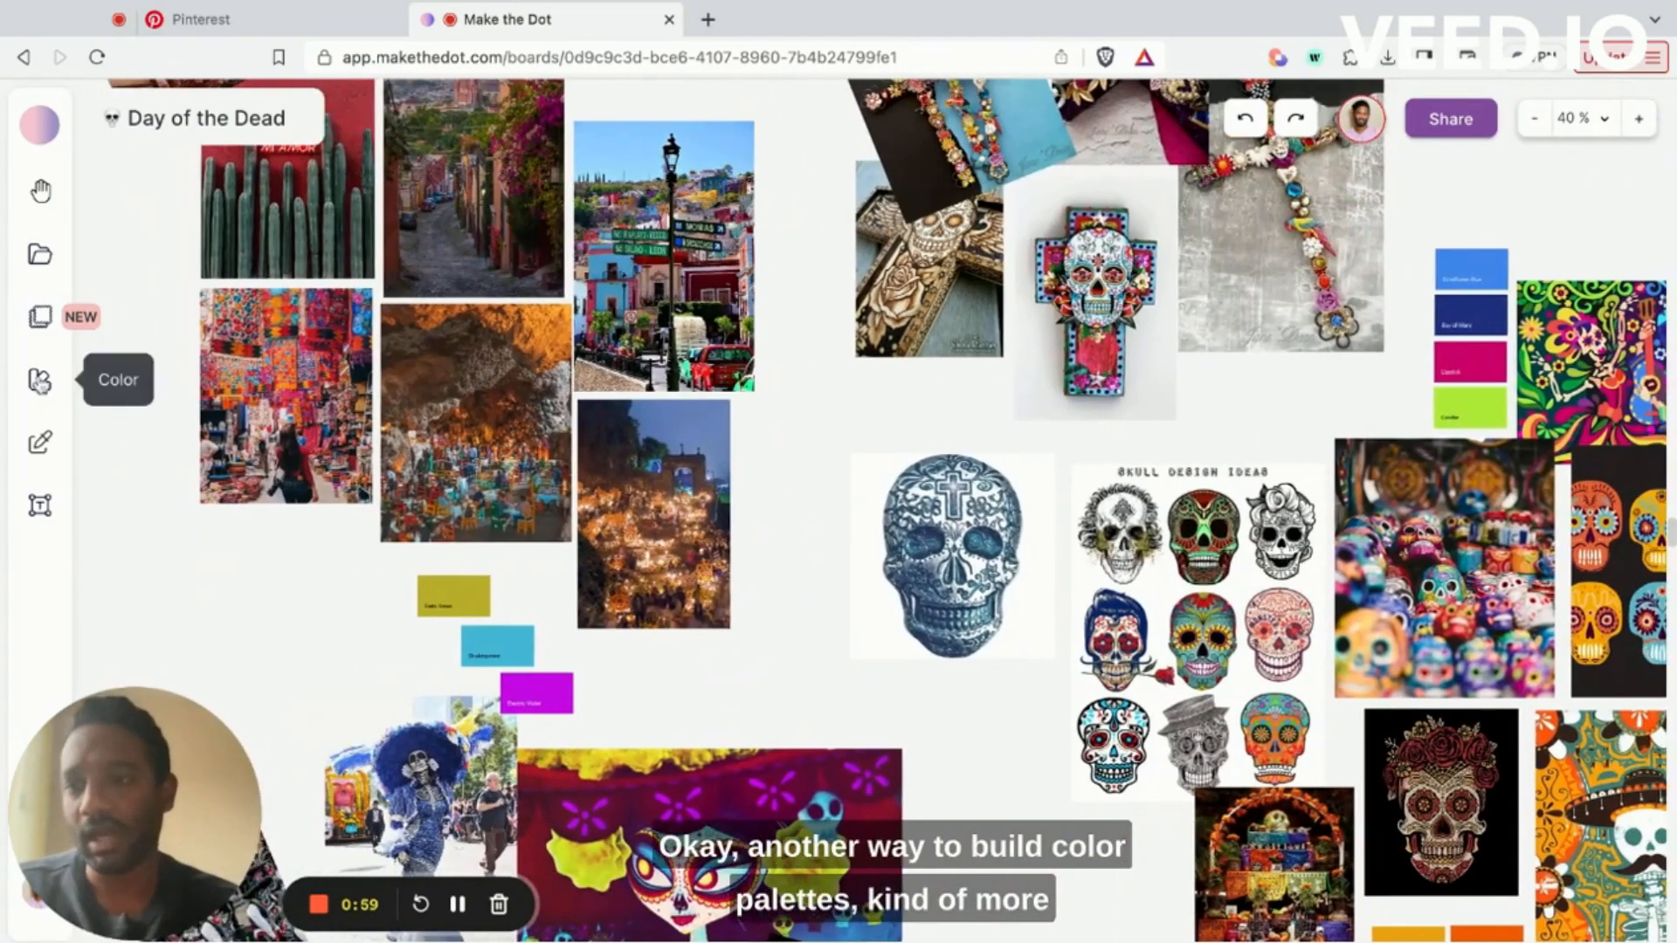
Step: Pick the dark red #791C1C in HEX / RGB mode and add it to the board beside the yellow swatch
click(39, 381)
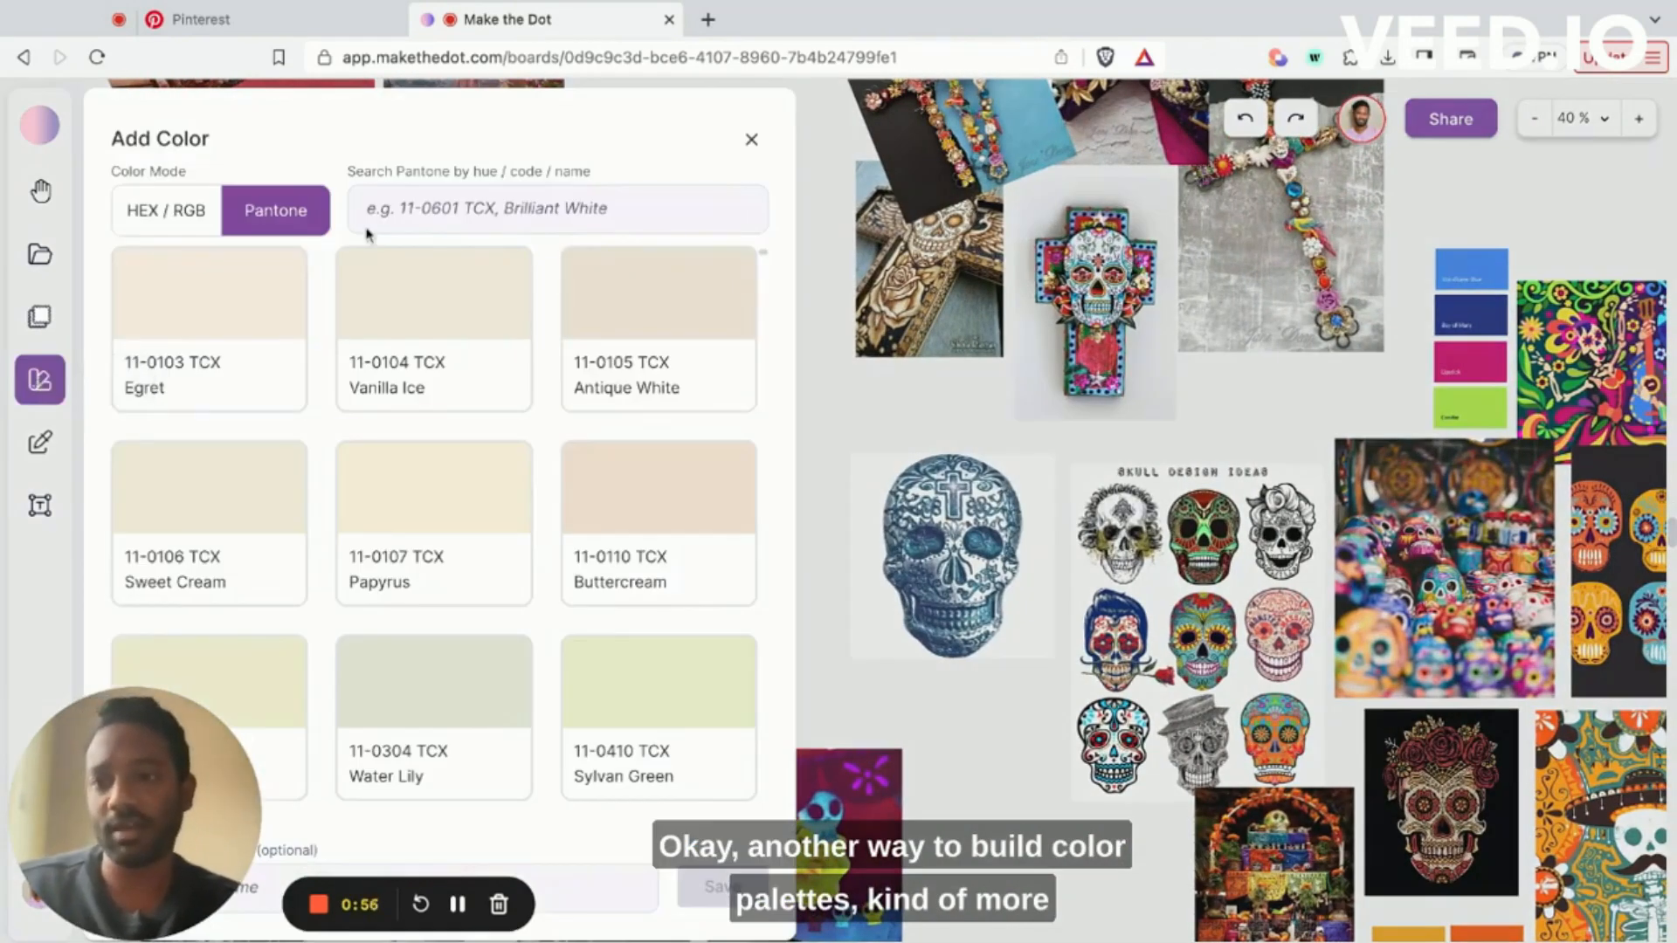
scroll(328, 367, down, 1)
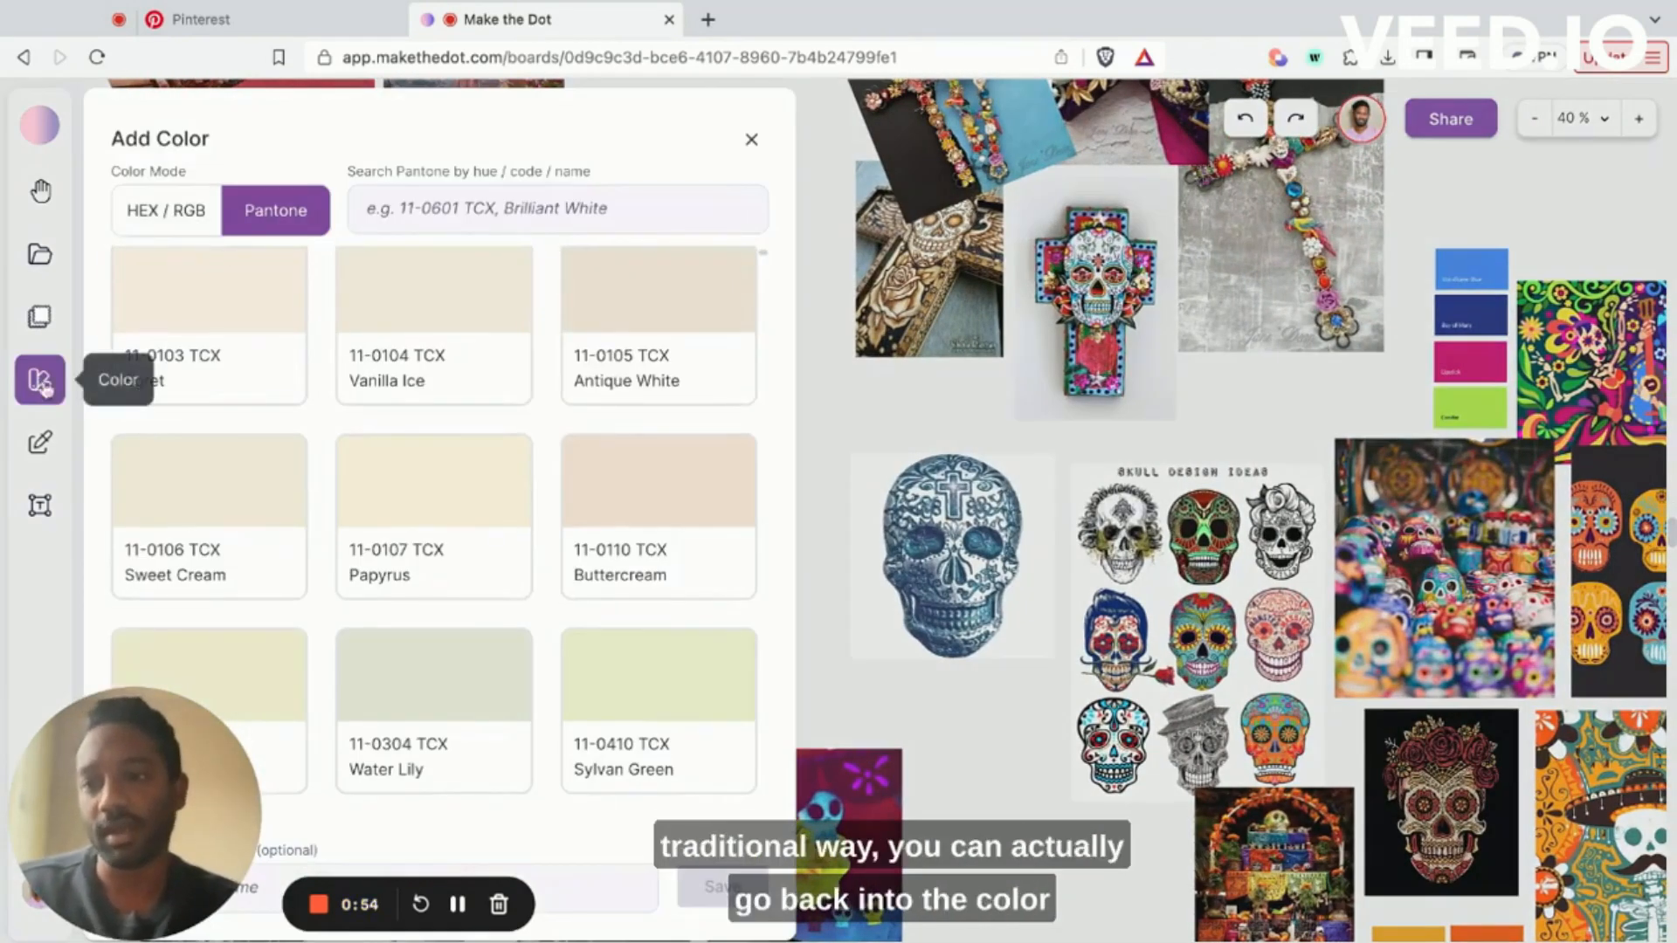
click(179, 214)
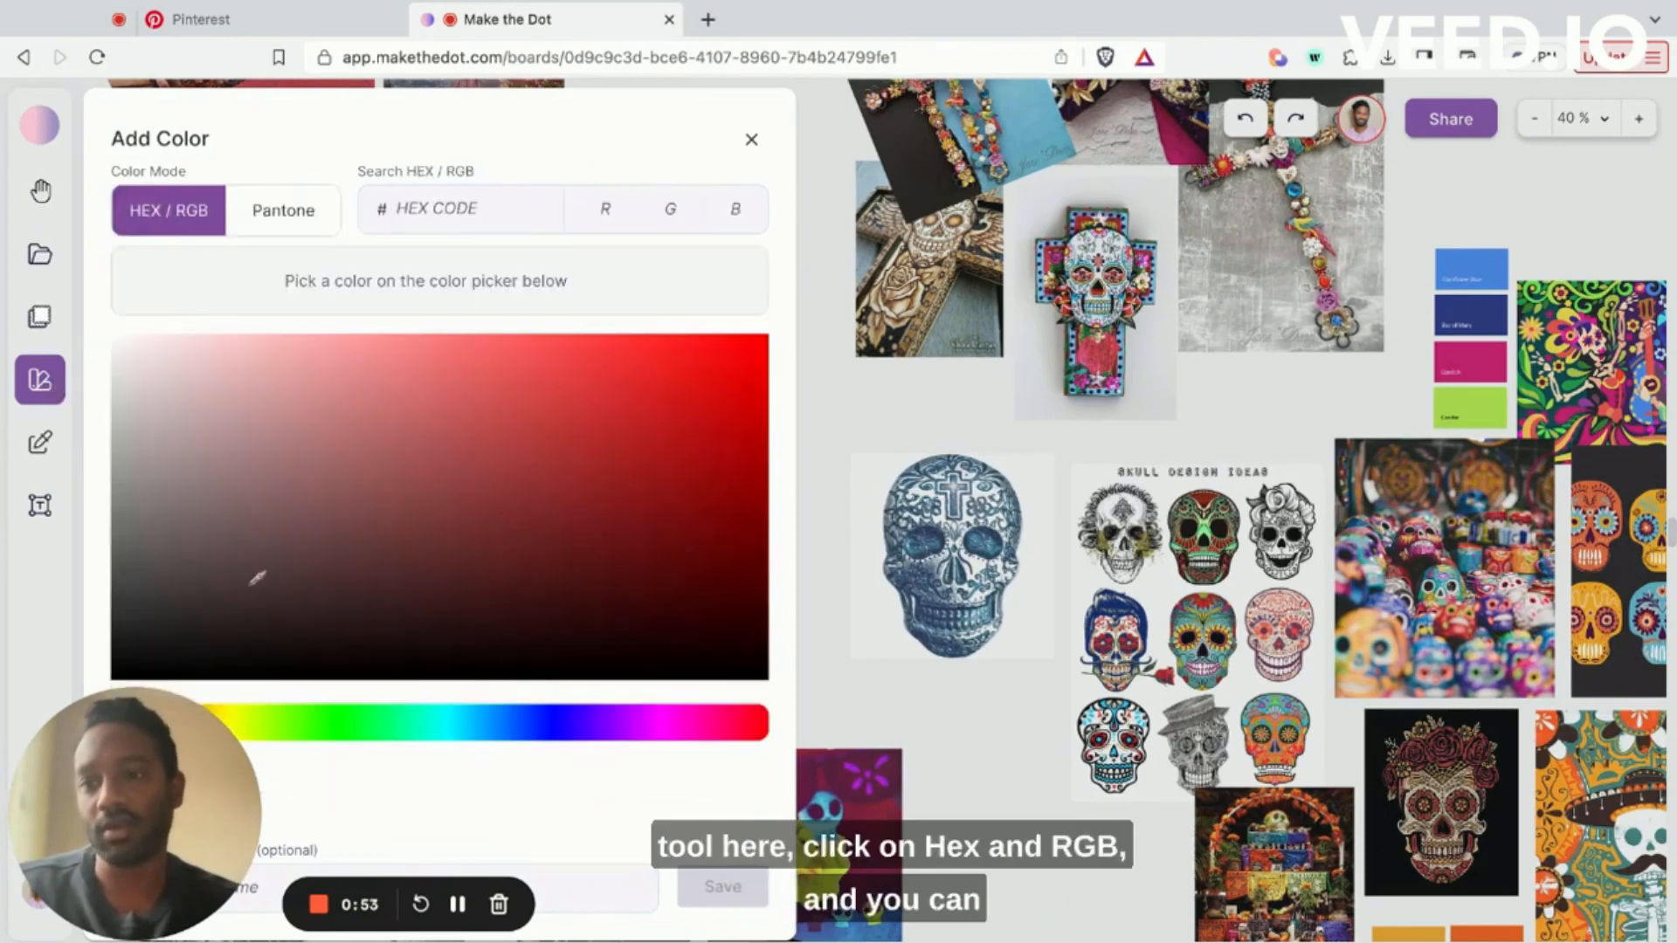
drag(405, 513, 617, 515)
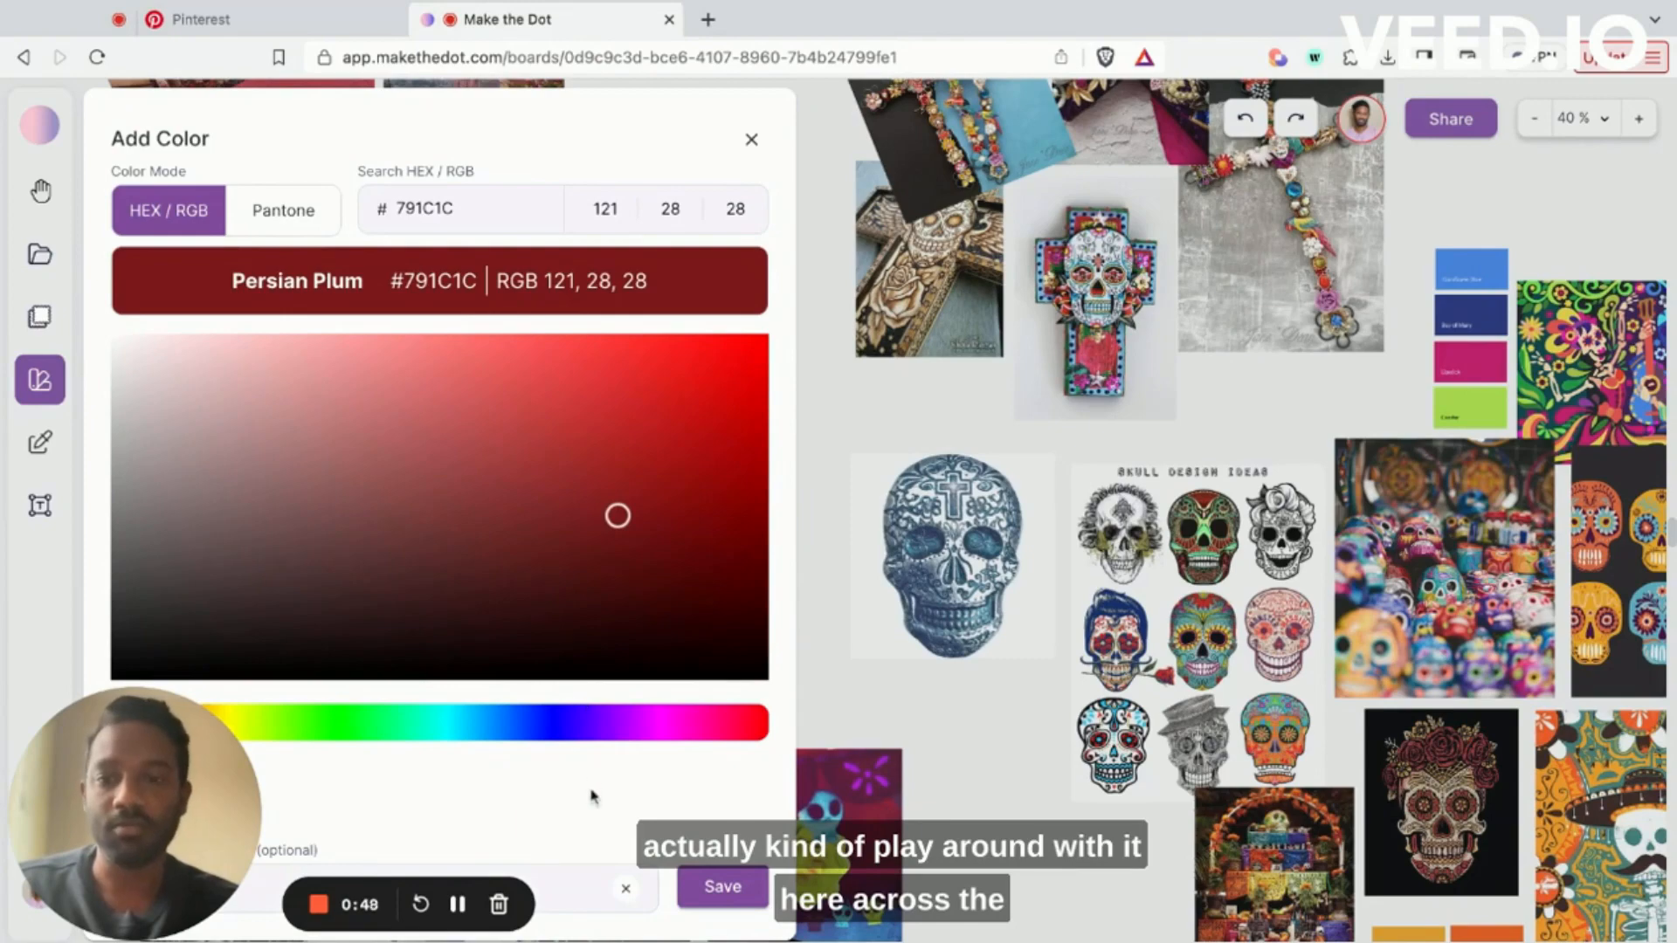
click(724, 888)
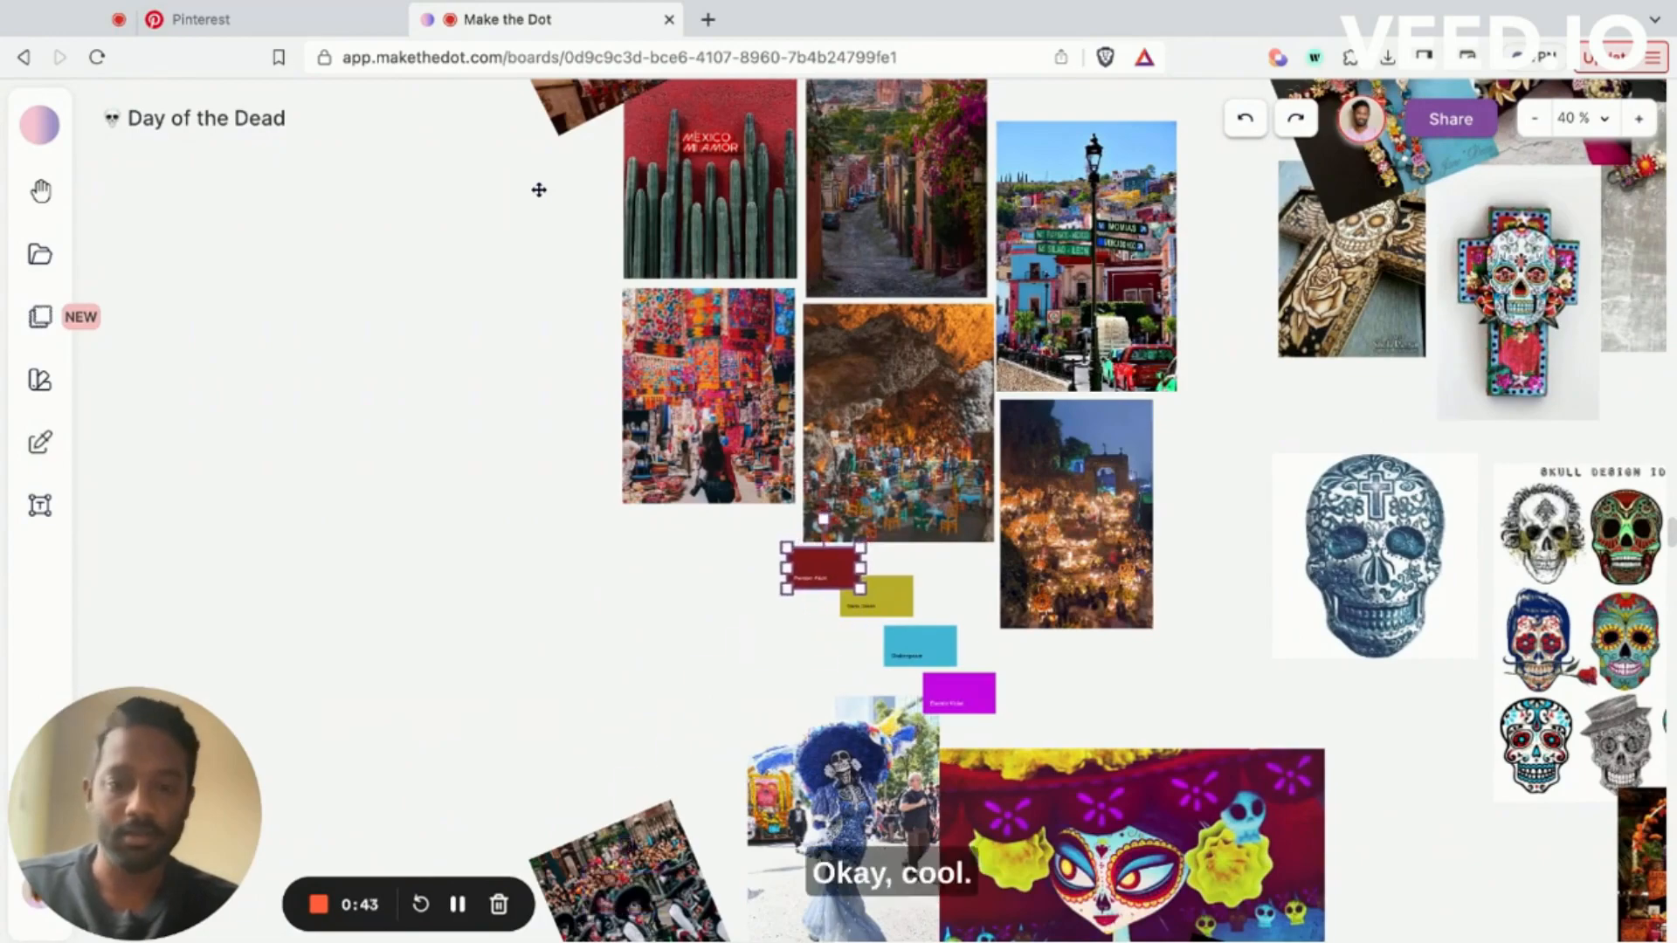
Step: Select the Color Palette heading and look through the fonts available for it
scroll(312, 567, down, 2)
scroll(312, 567, right, 3)
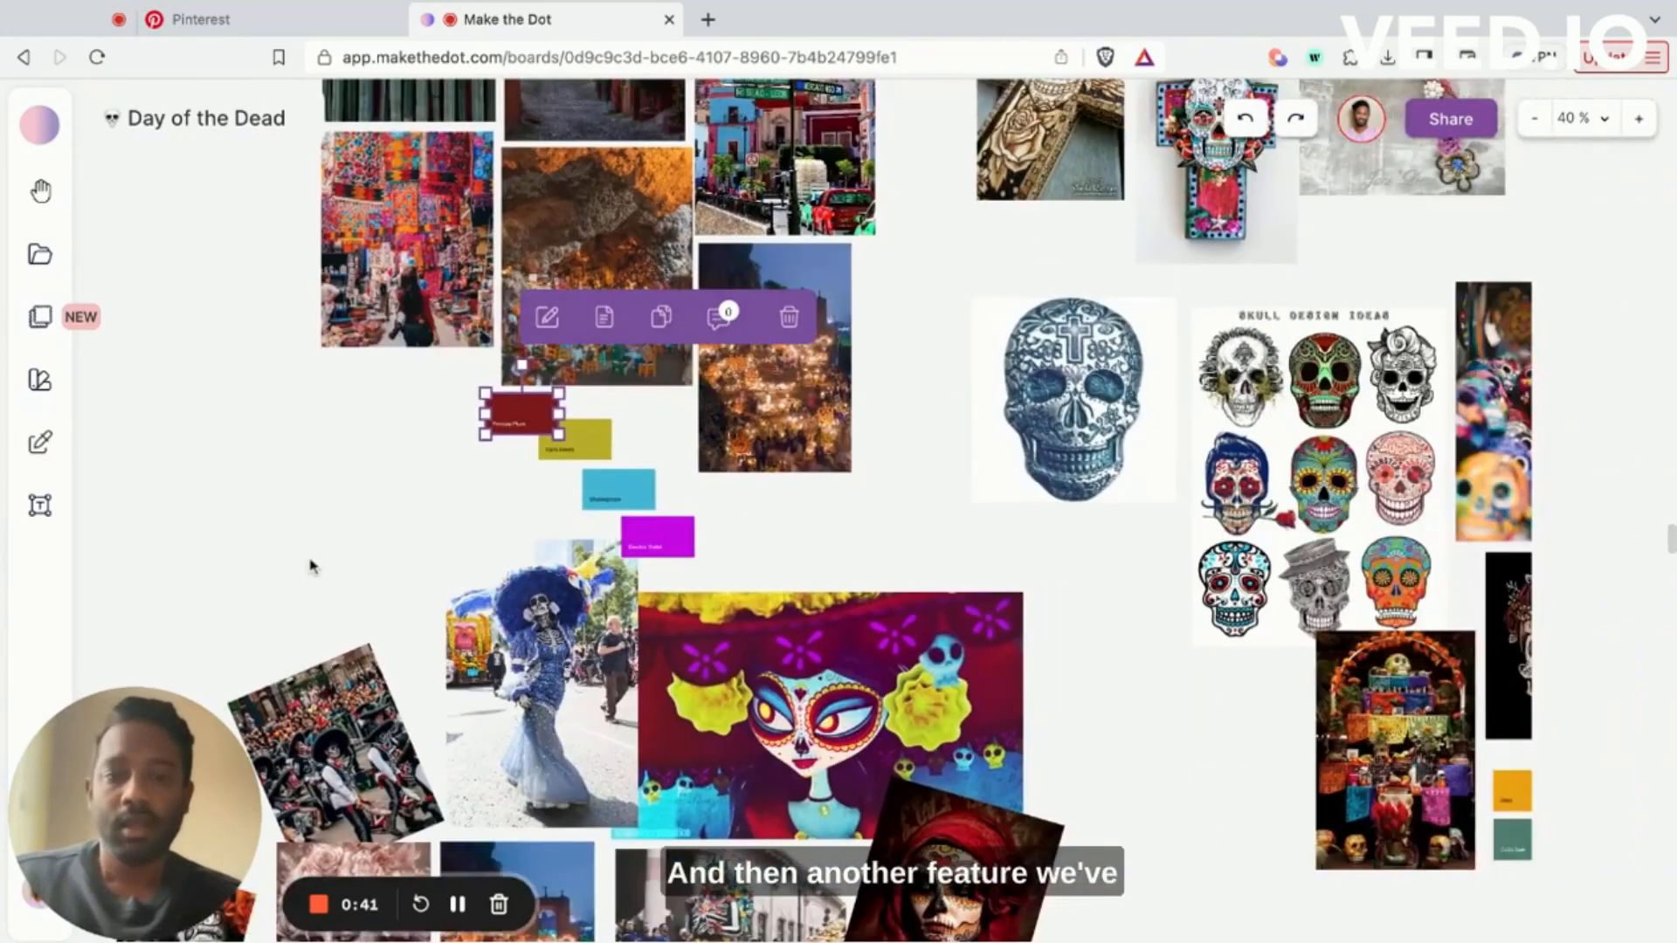
scroll(313, 567, right, 5)
scroll(313, 567, up, 2)
scroll(312, 567, up, 7)
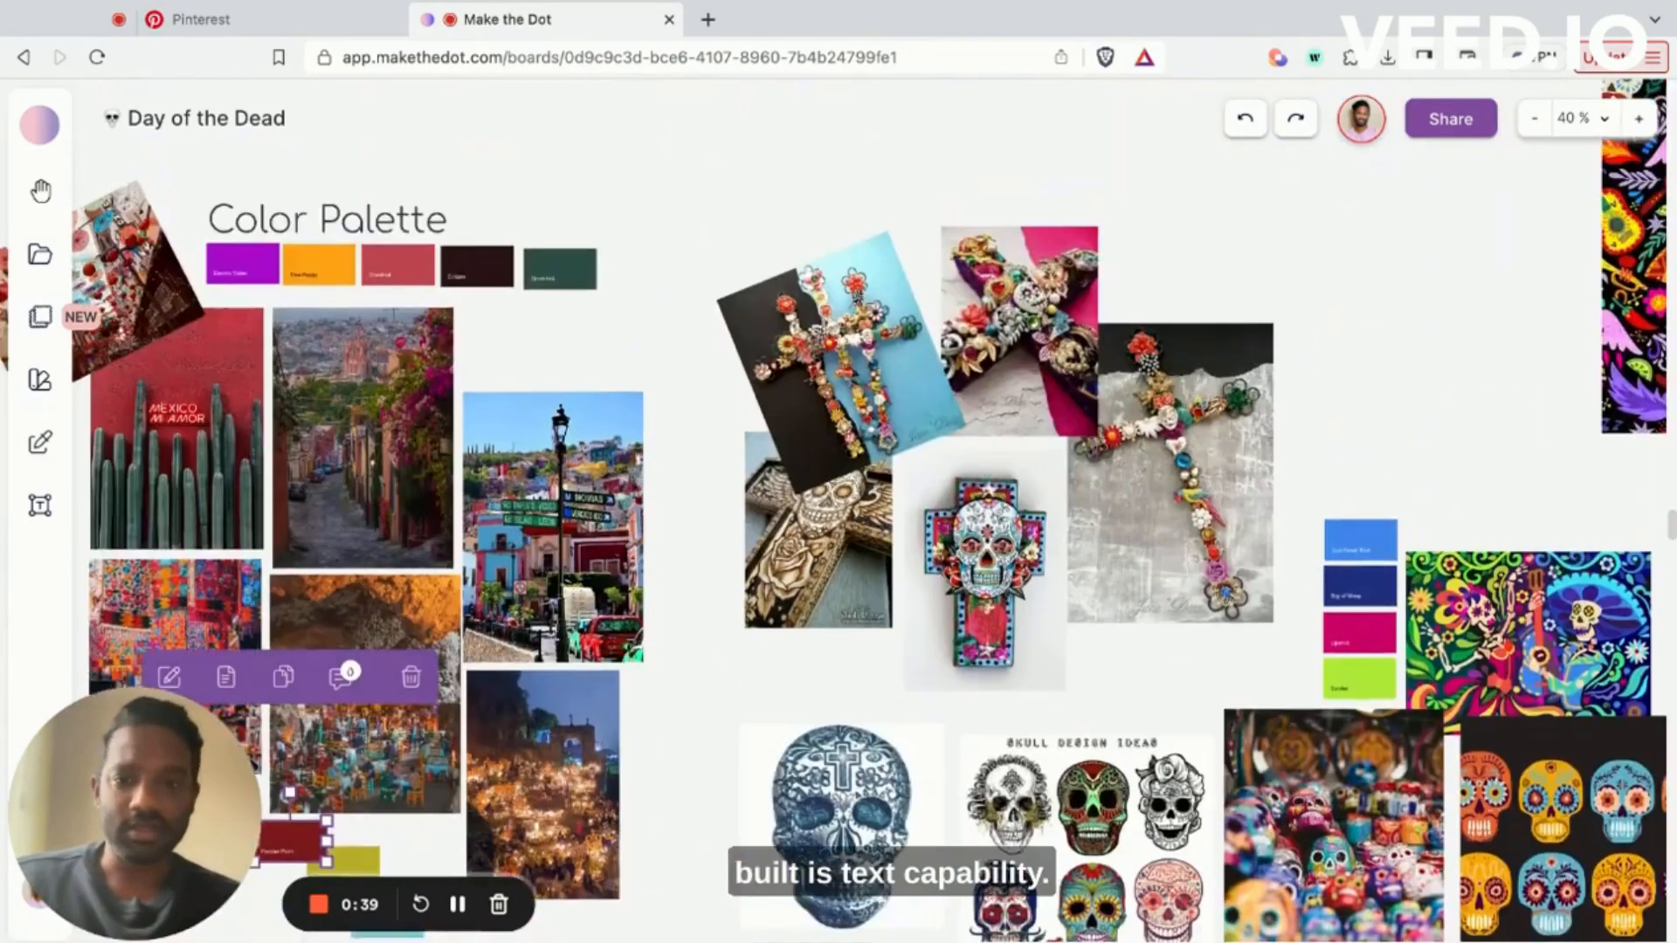
scroll(313, 566, left, 4)
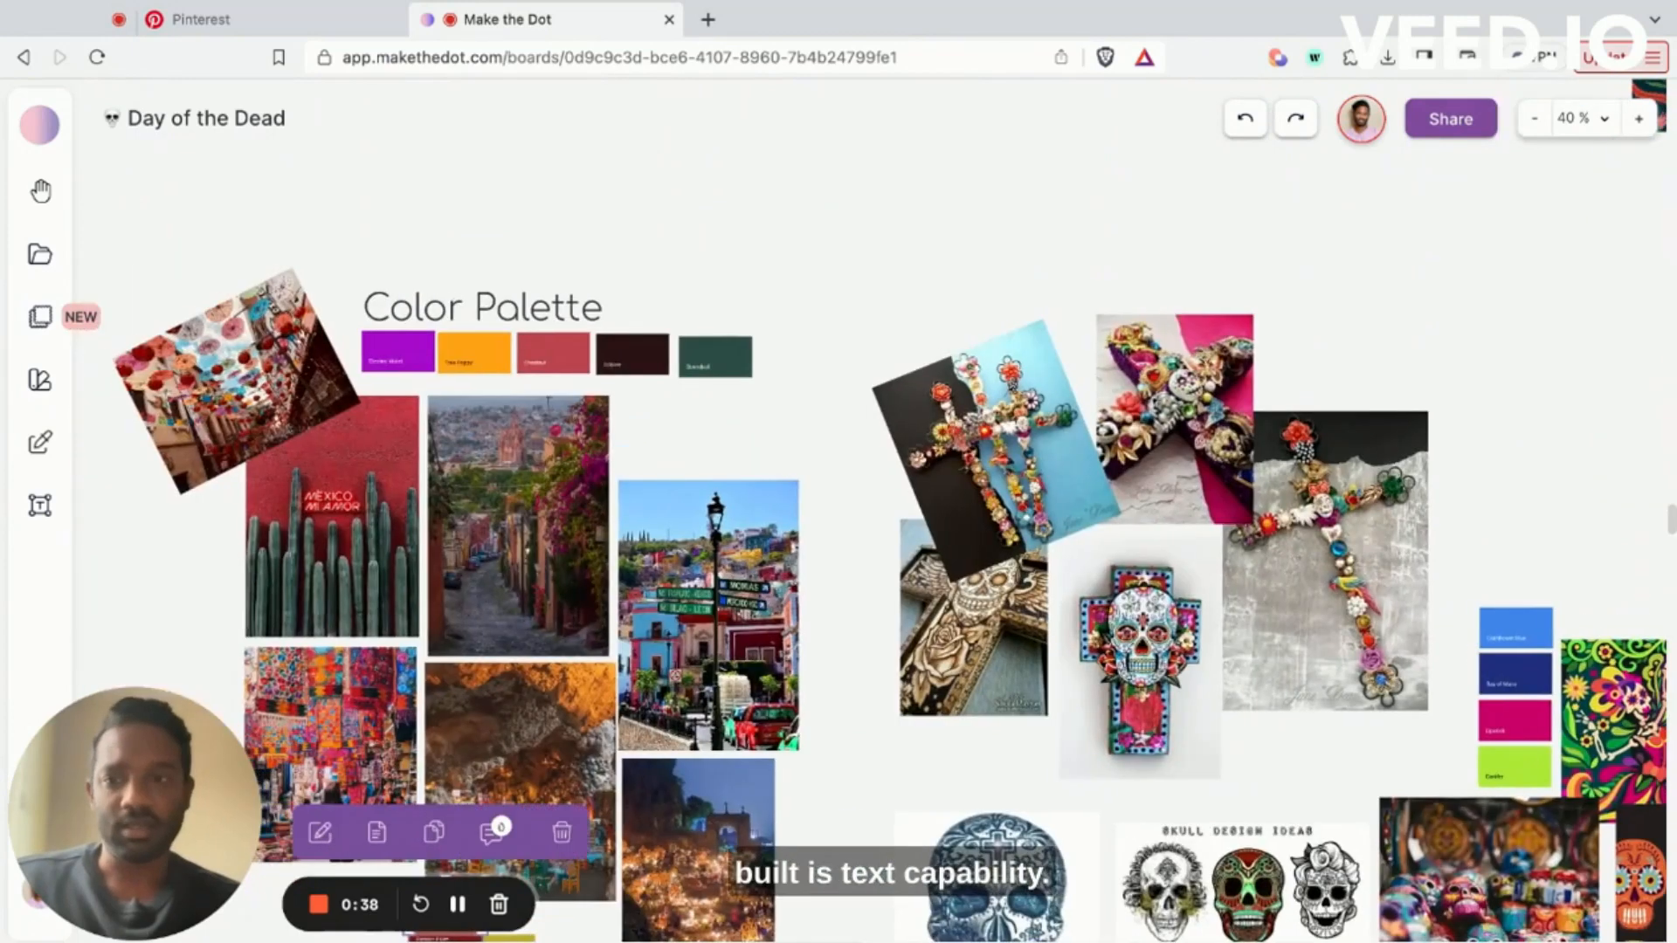
click(494, 300)
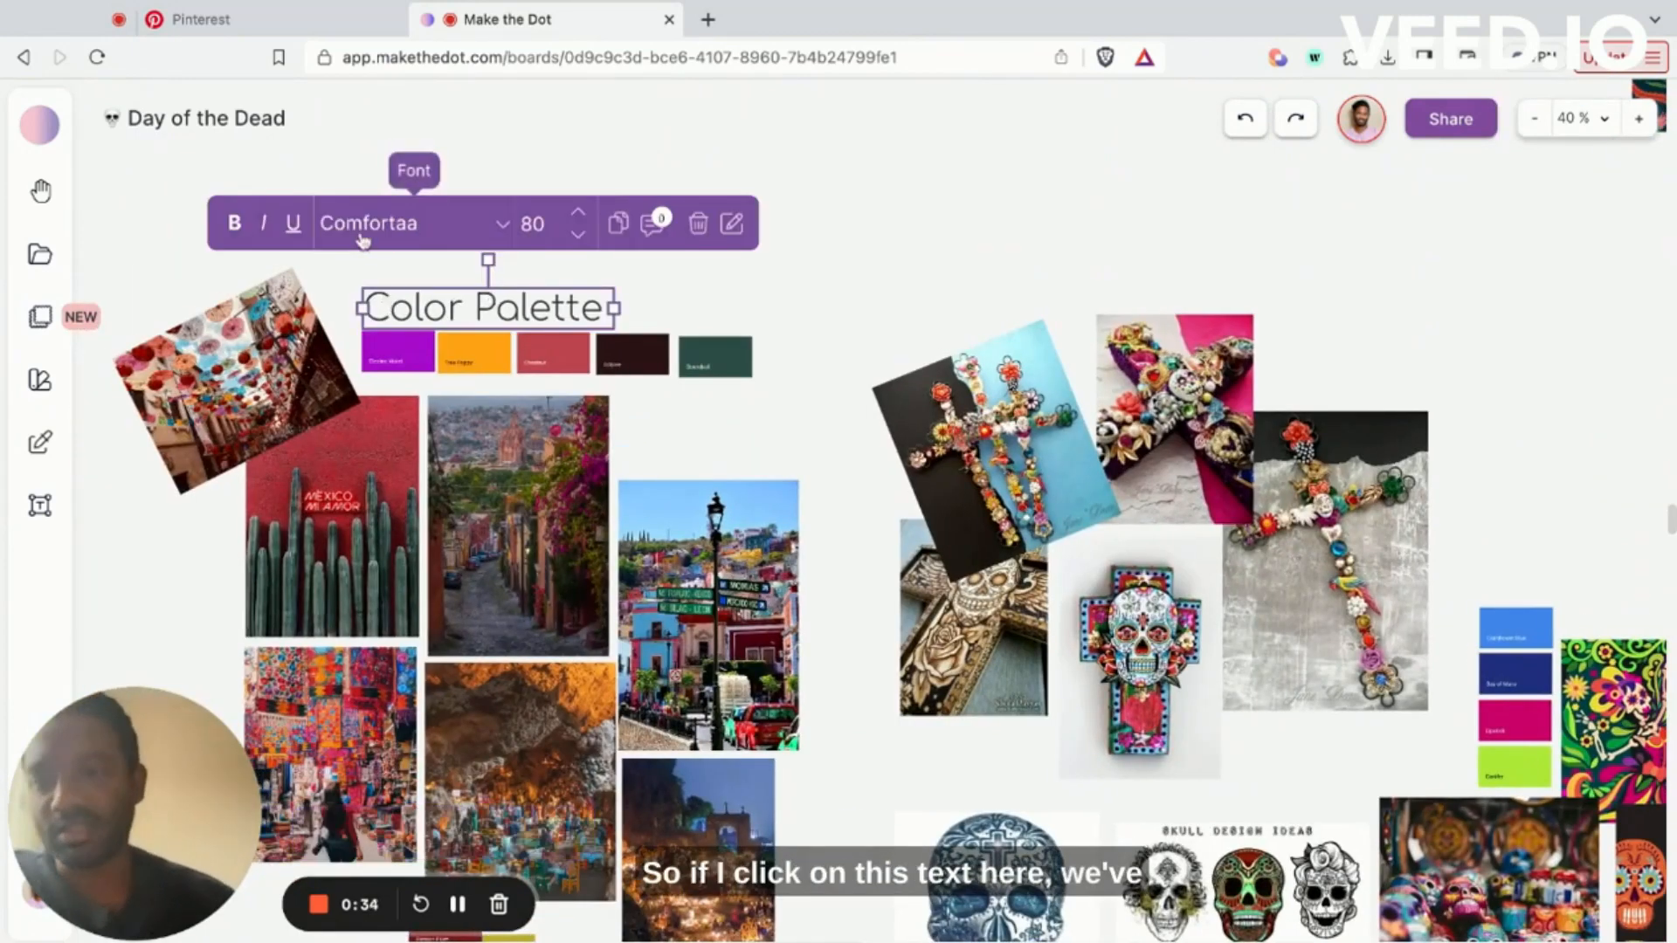
click(394, 226)
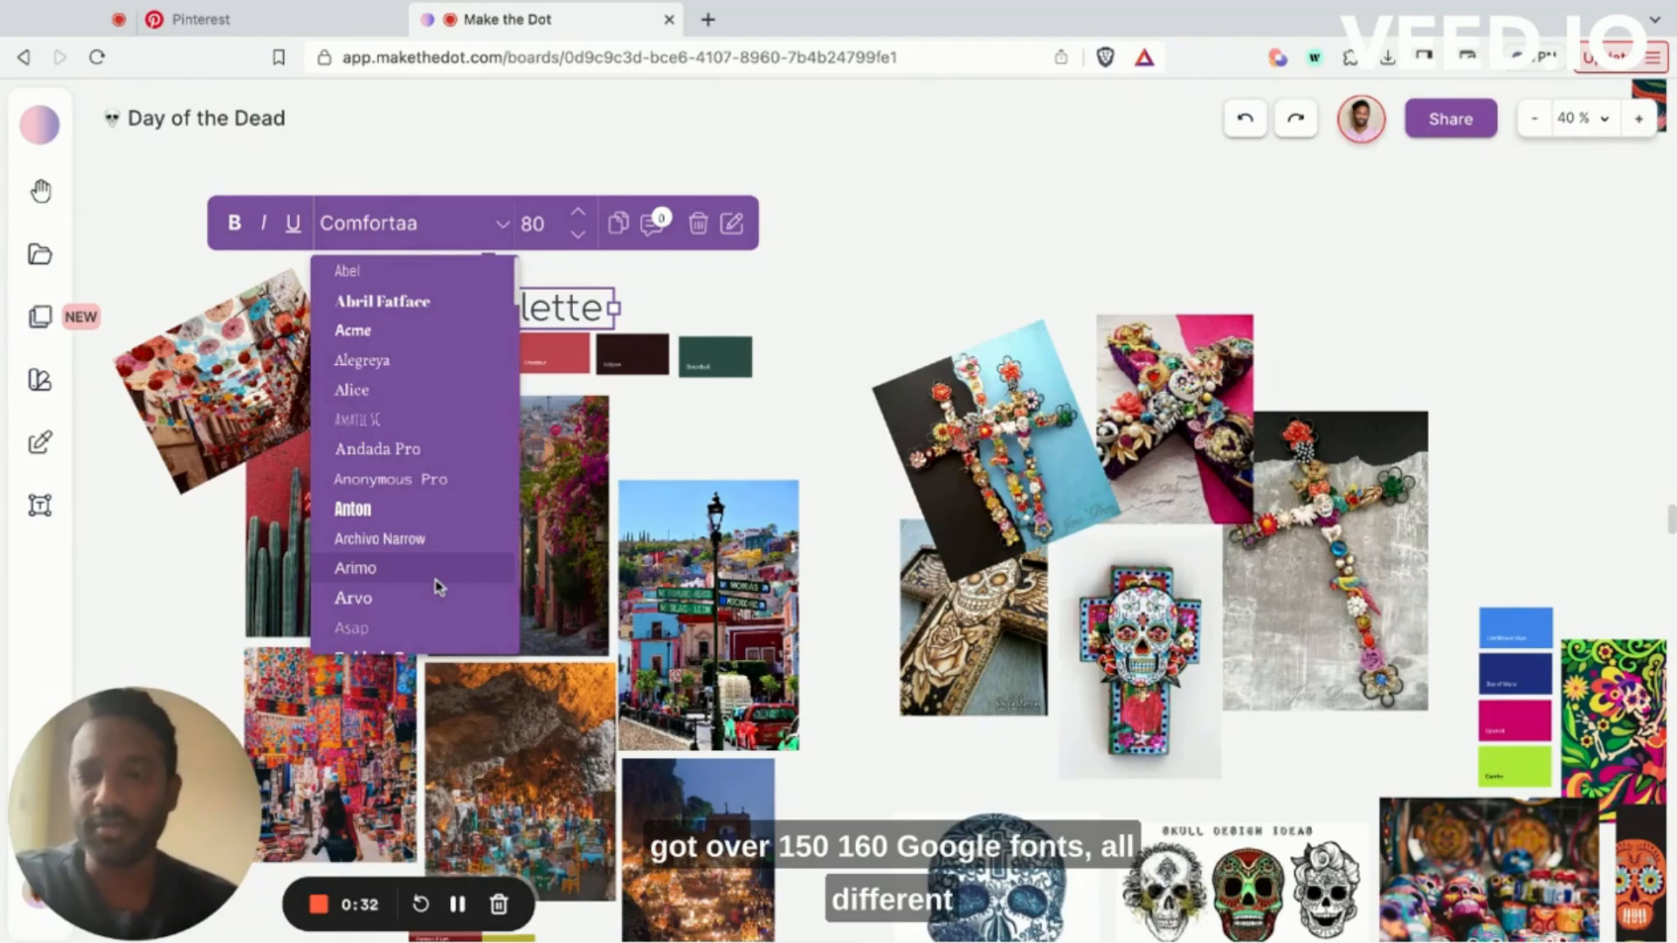
scroll(435, 579, down, 8)
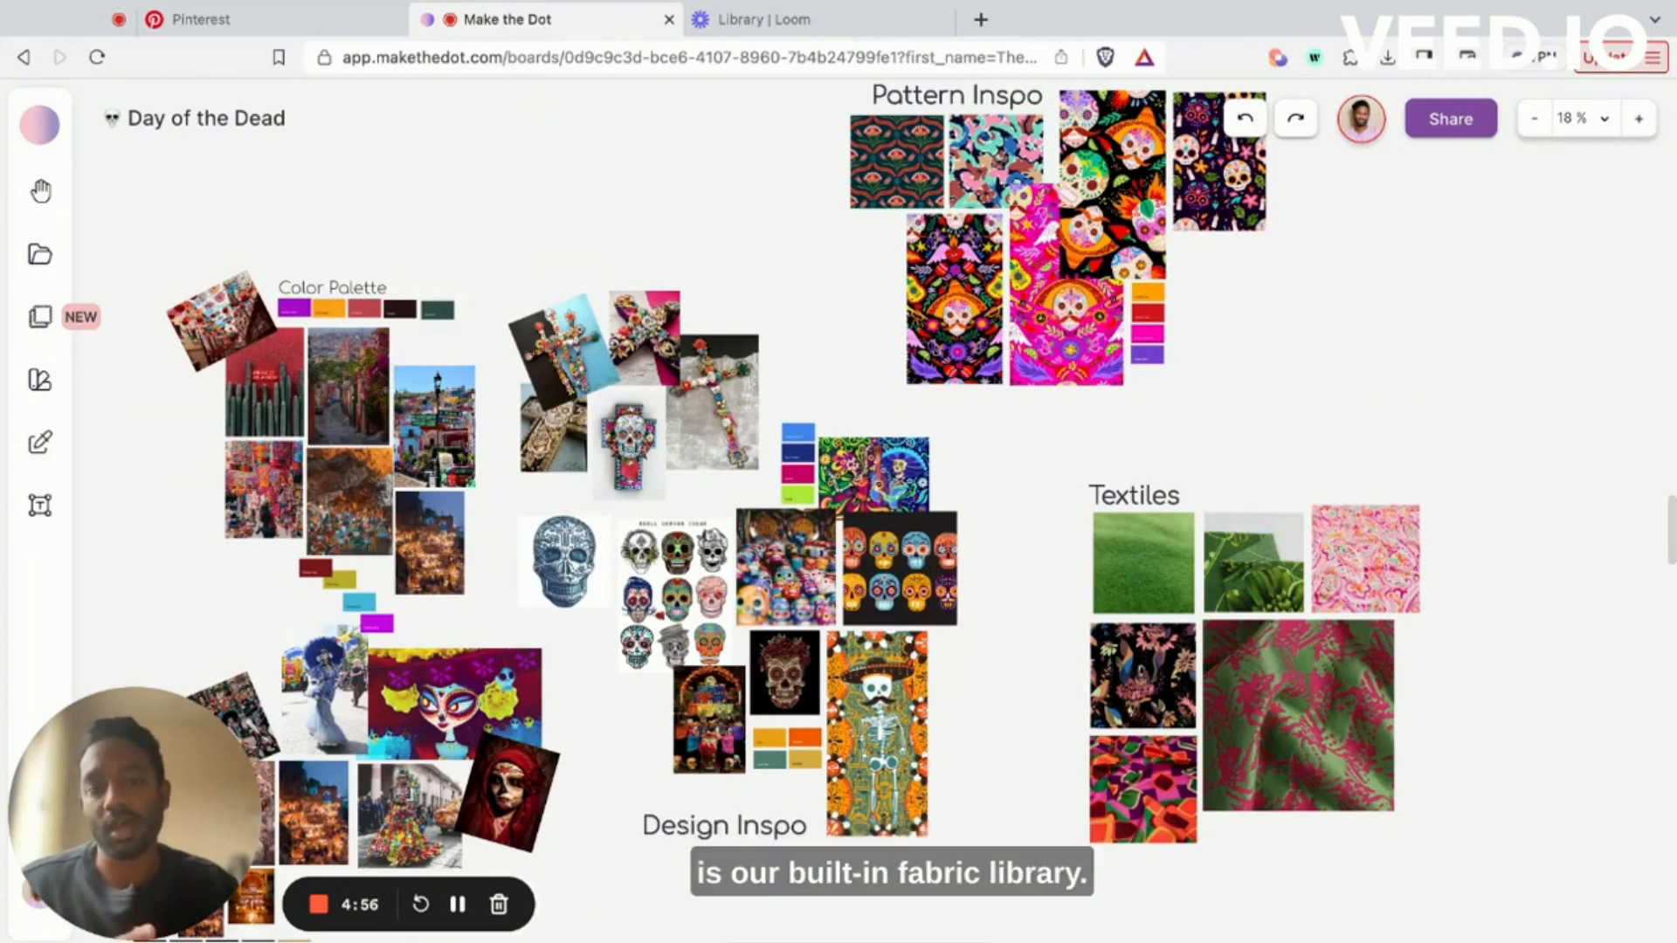
Step: Browse the suppliers' fabrics in the fabric library and open the details of Silk Habutai - Cream
click(41, 316)
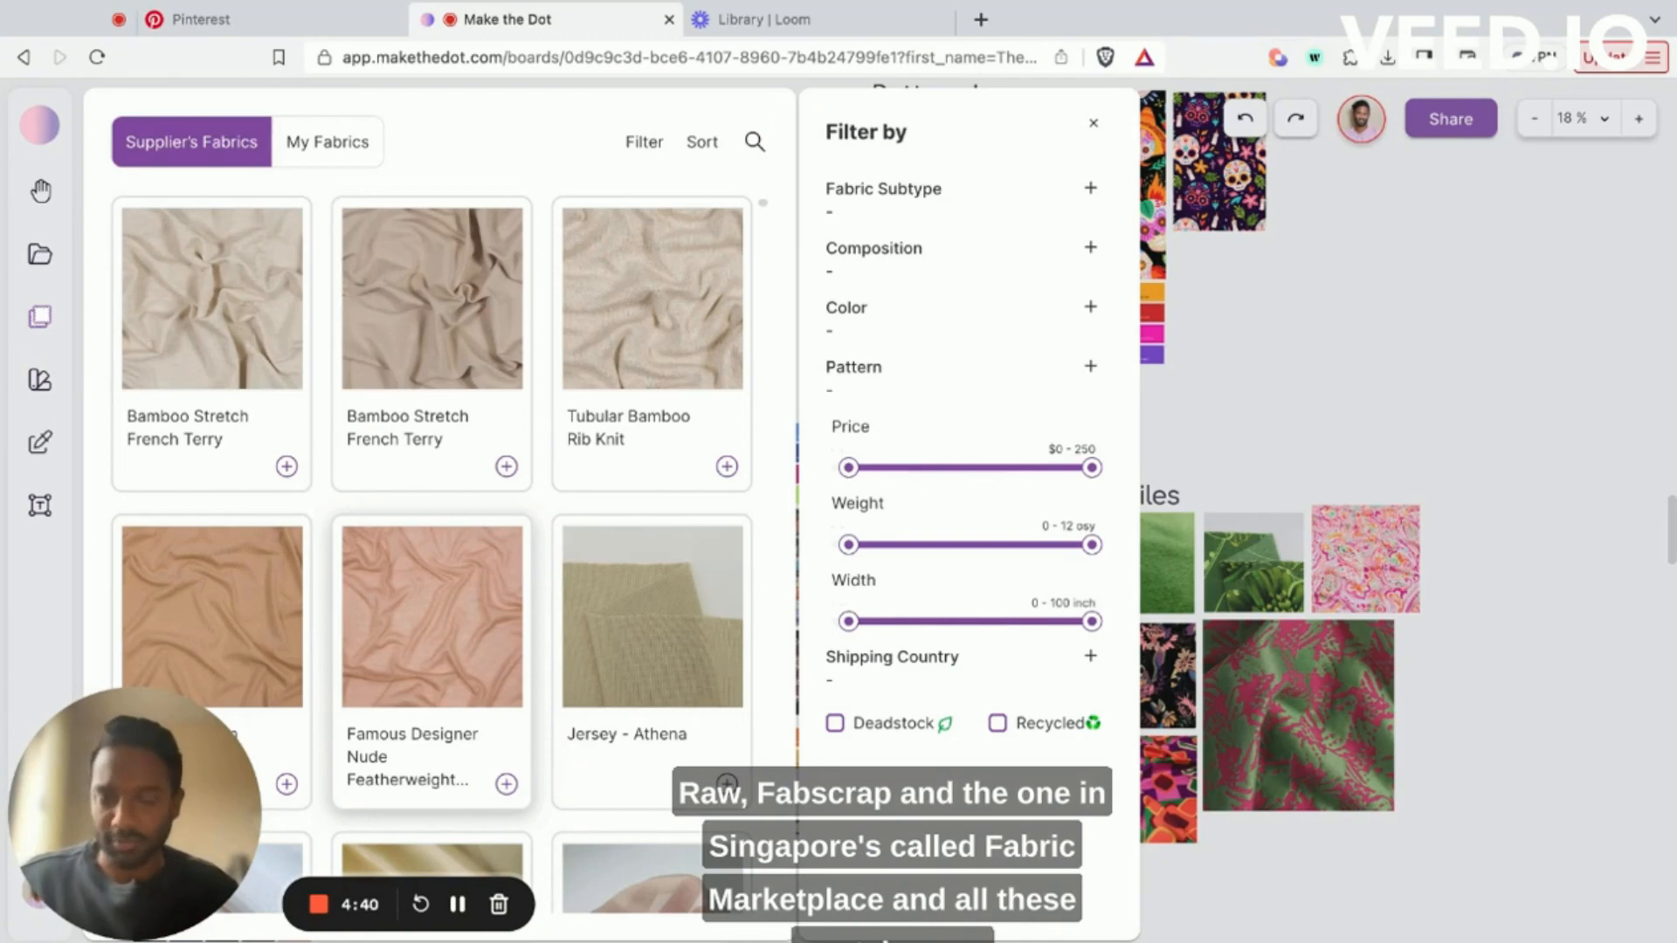
scroll(531, 446, down, 4)
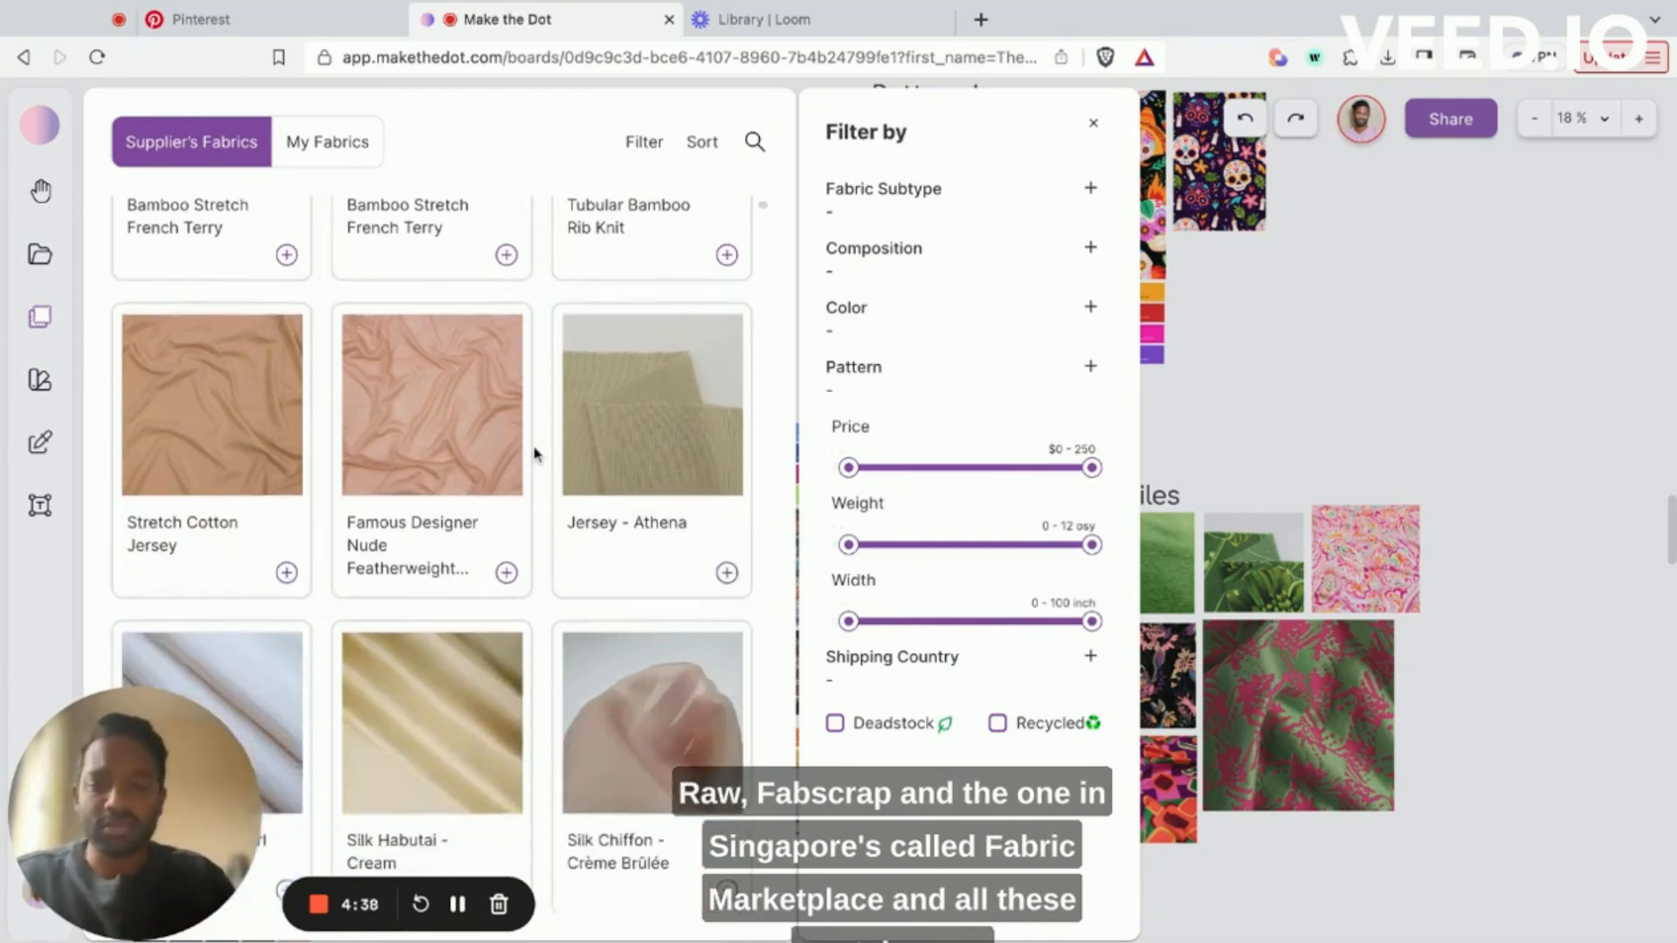
scroll(617, 612, down, 10)
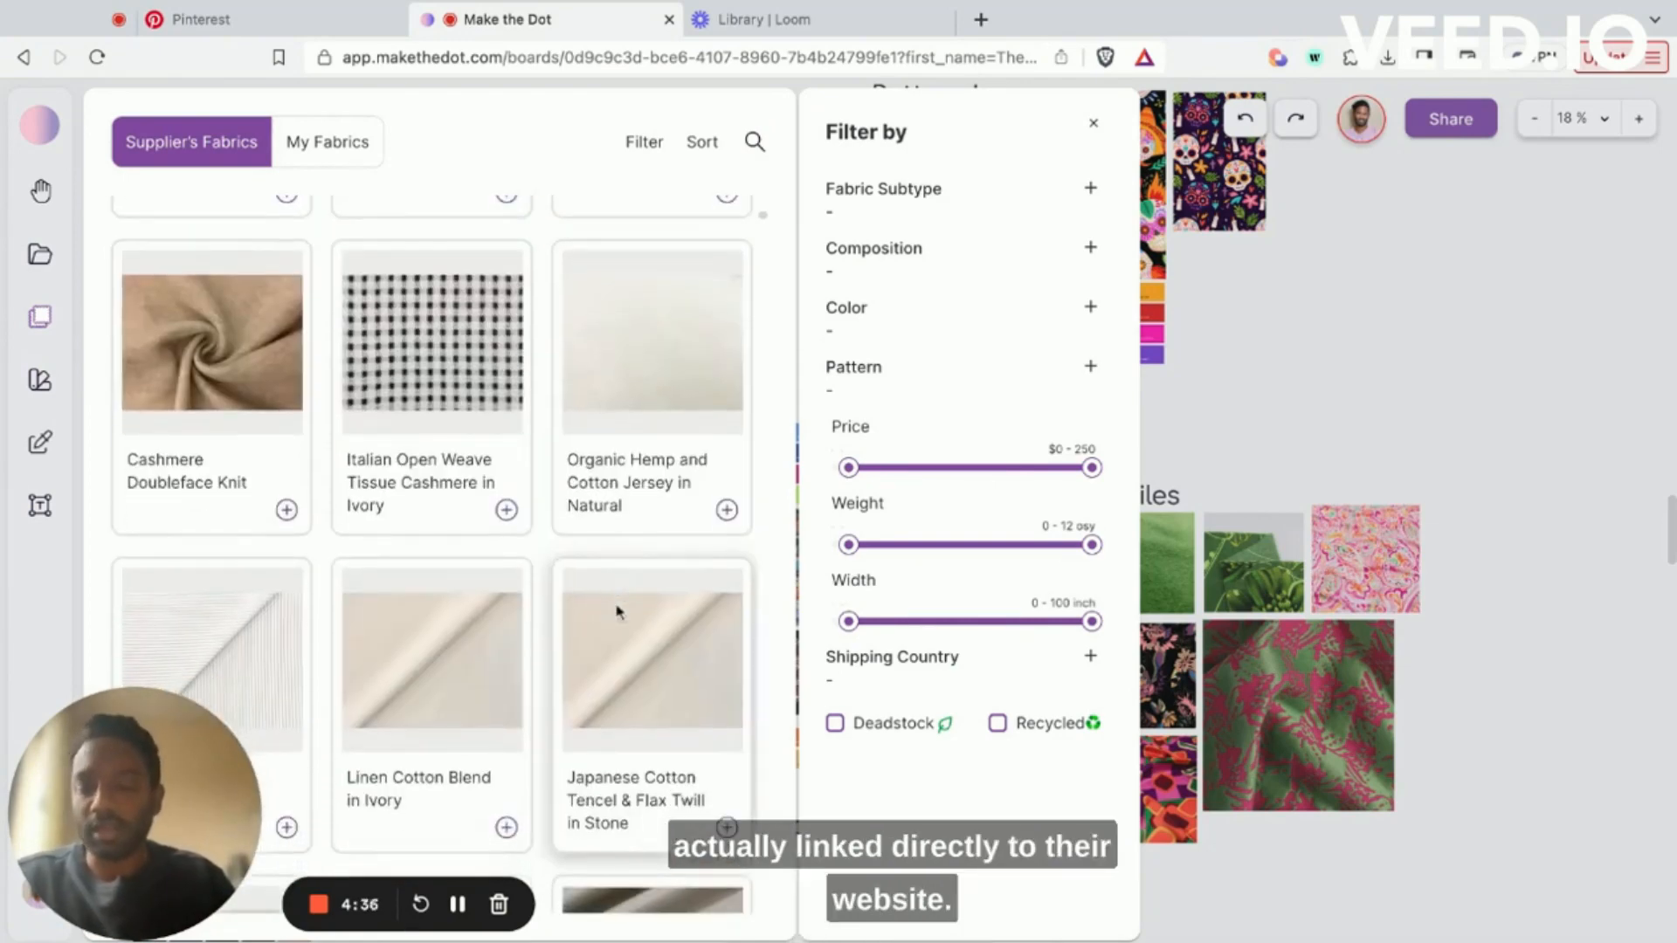
scroll(404, 402, up, 8)
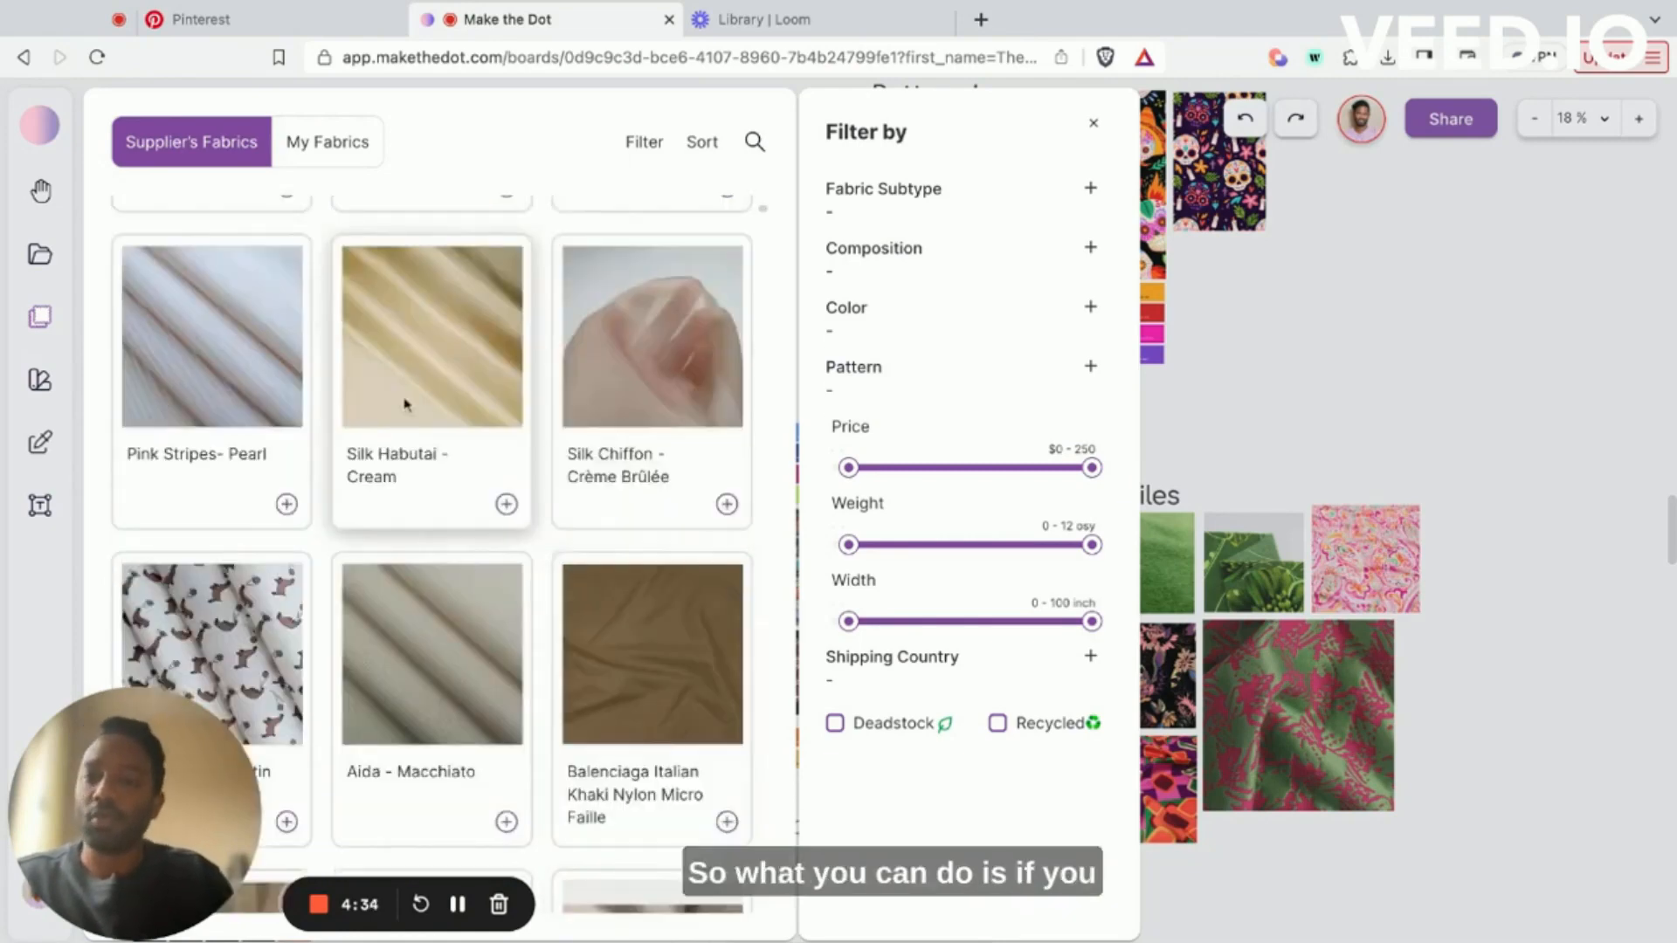
click(405, 401)
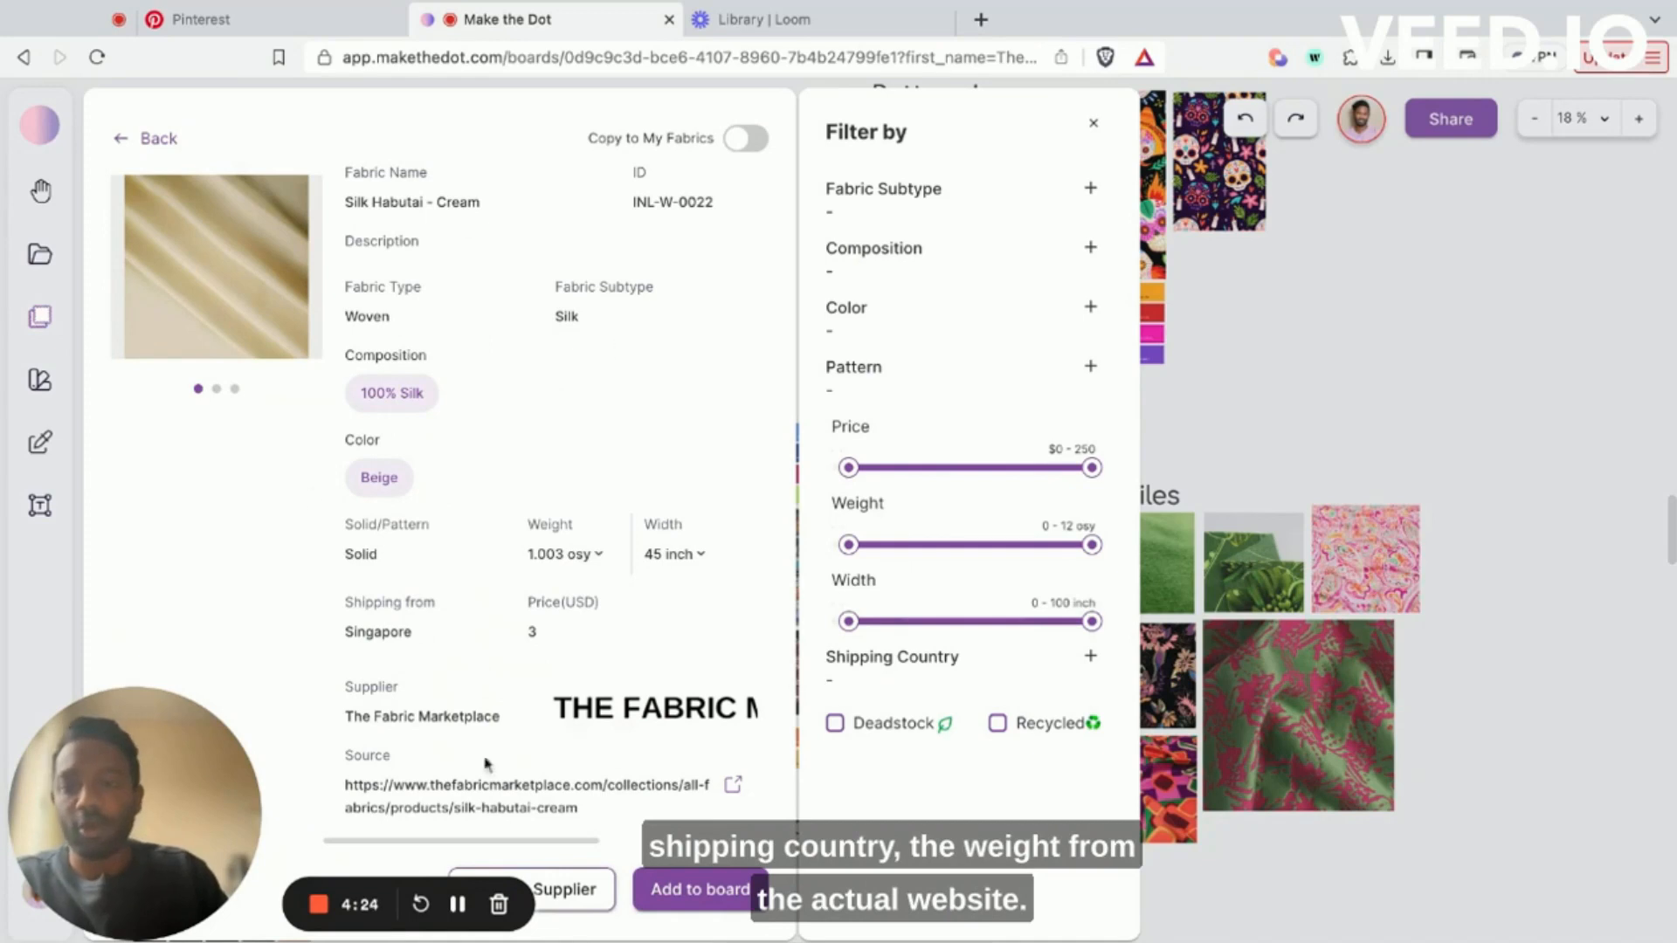
Step: Review the supplier inquiry form for Silk Habutai - Cream and its source product page, then return to the fabric details
click(575, 885)
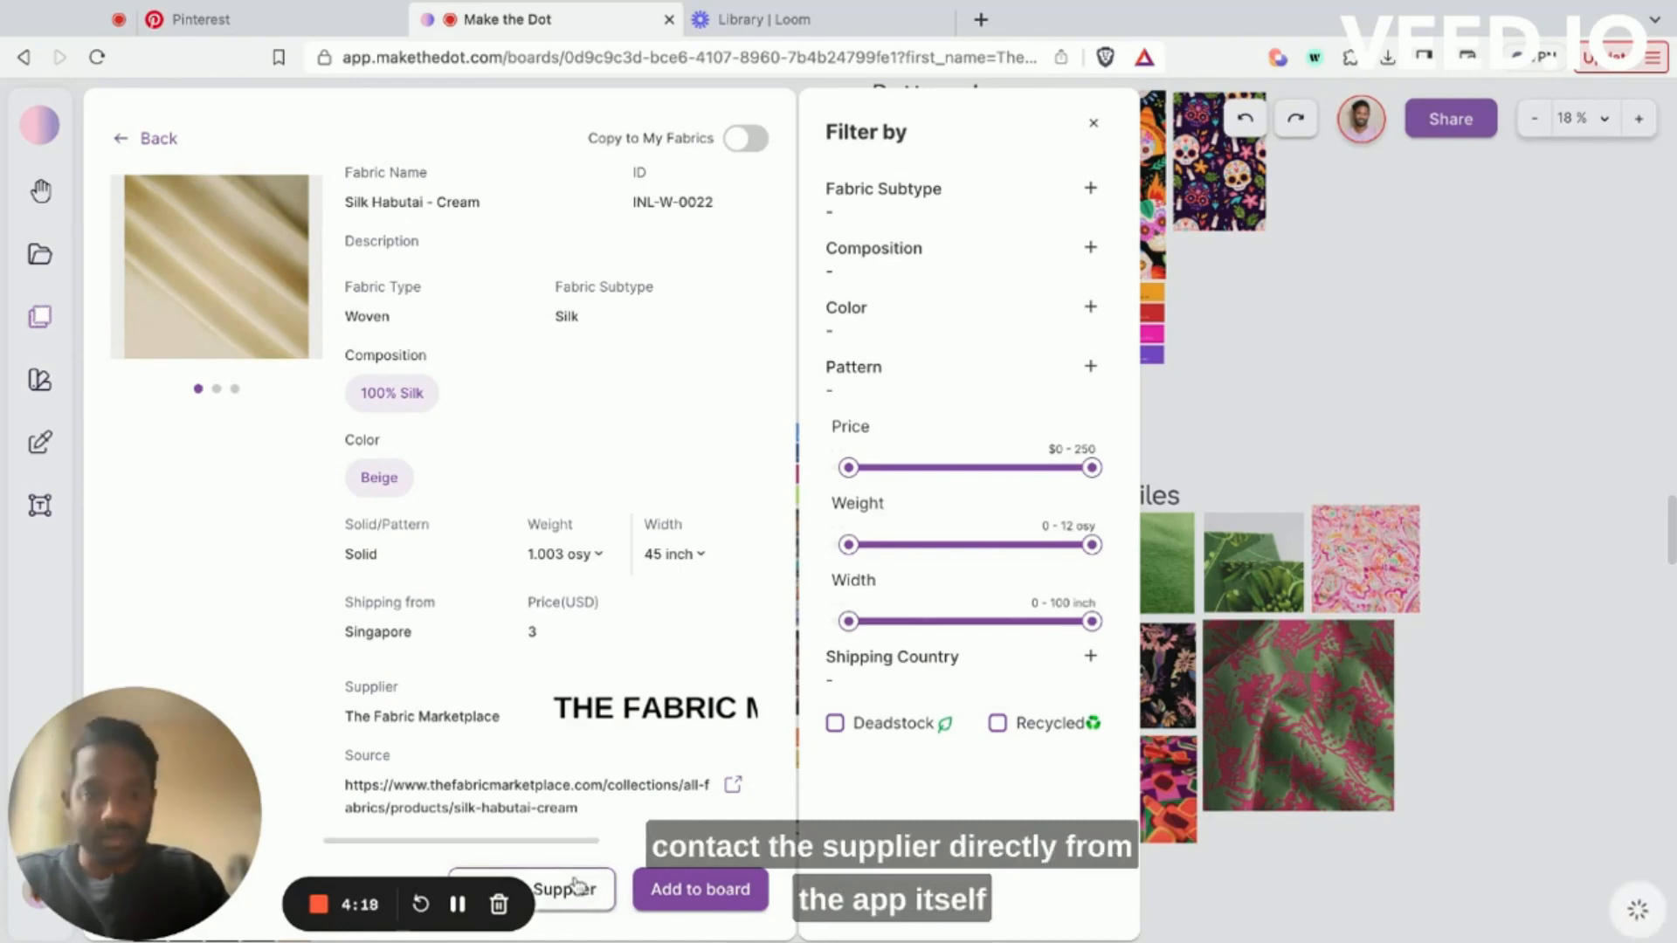
scroll(1398, 612, down, 5)
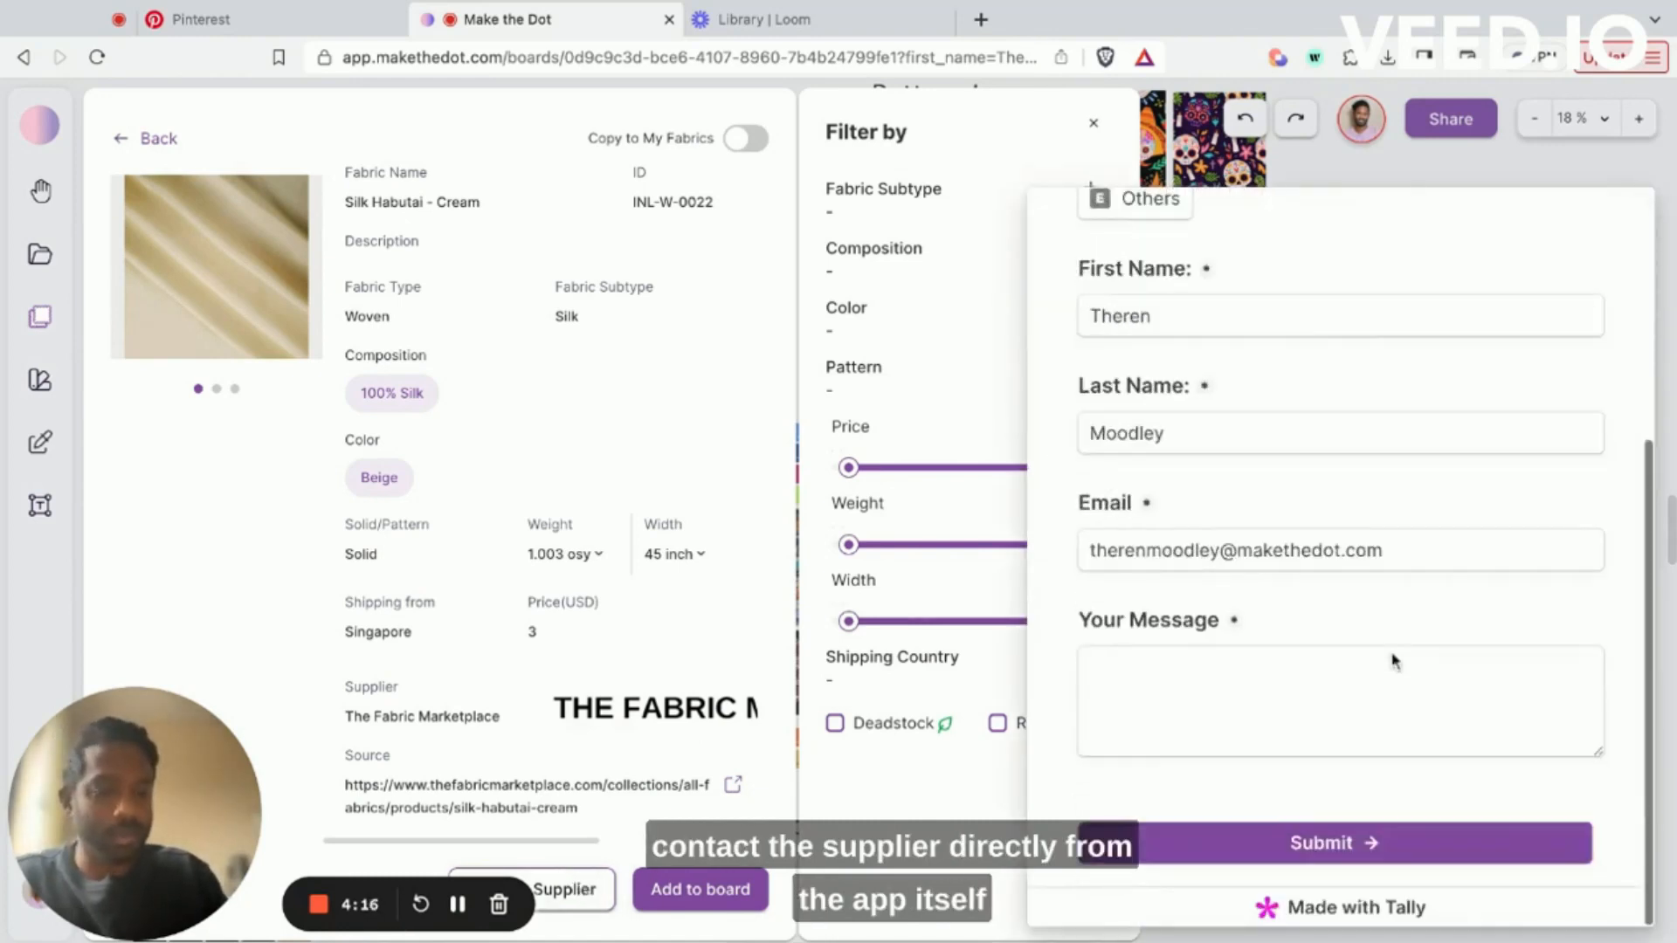
scroll(1394, 661, up, 5)
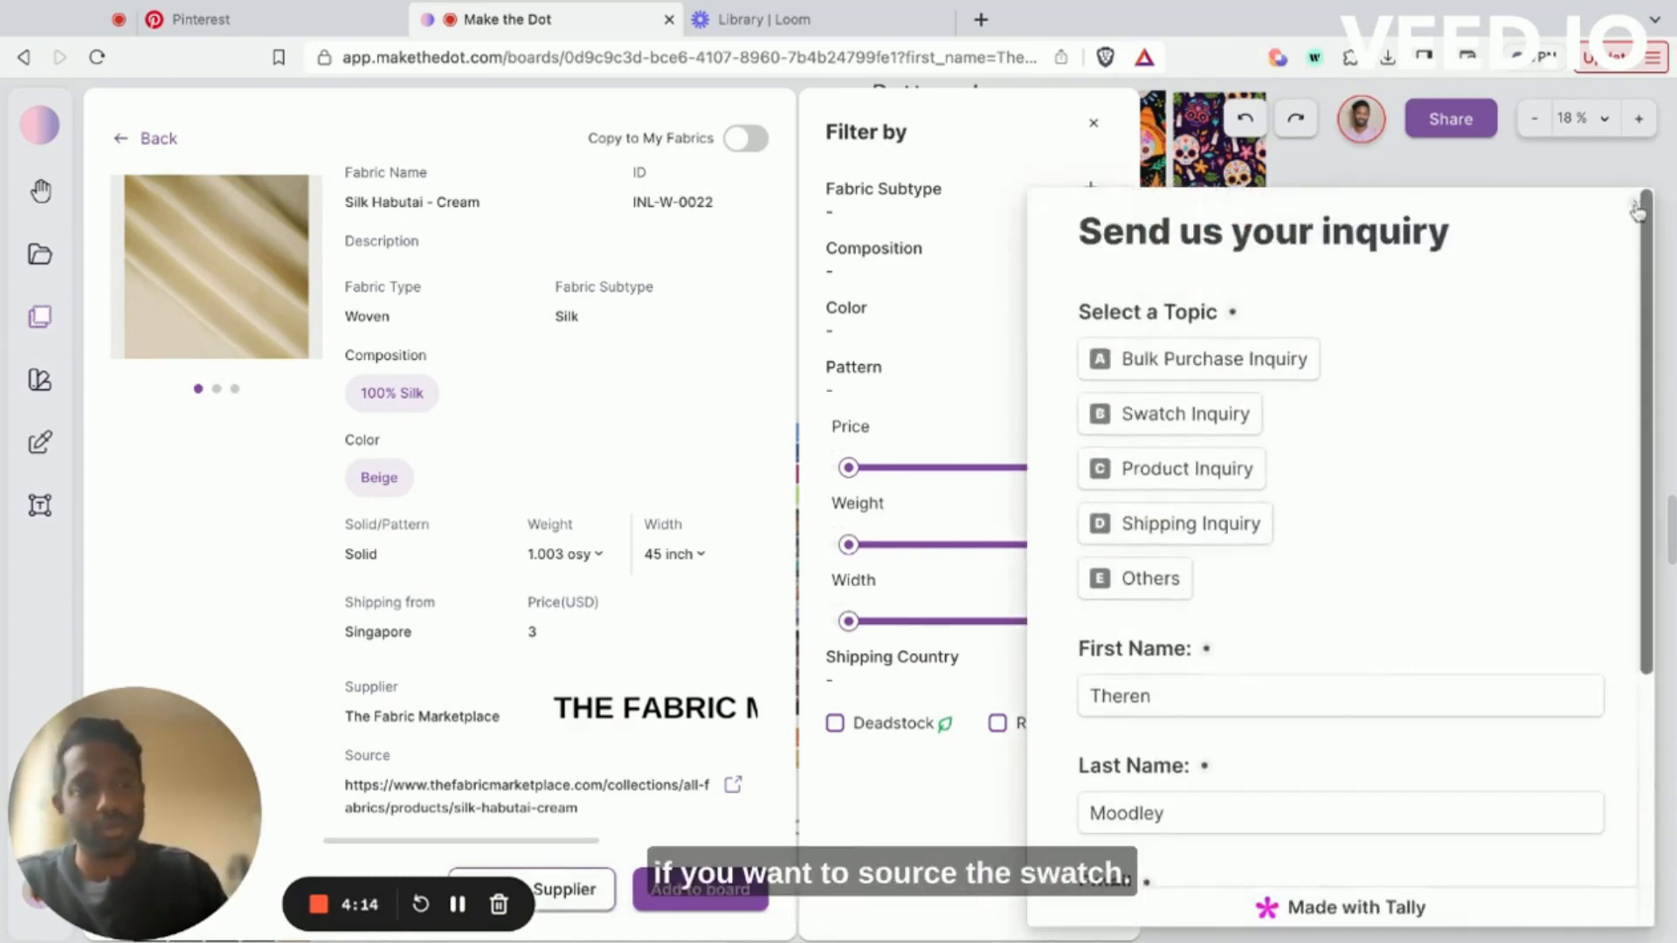
click(733, 784)
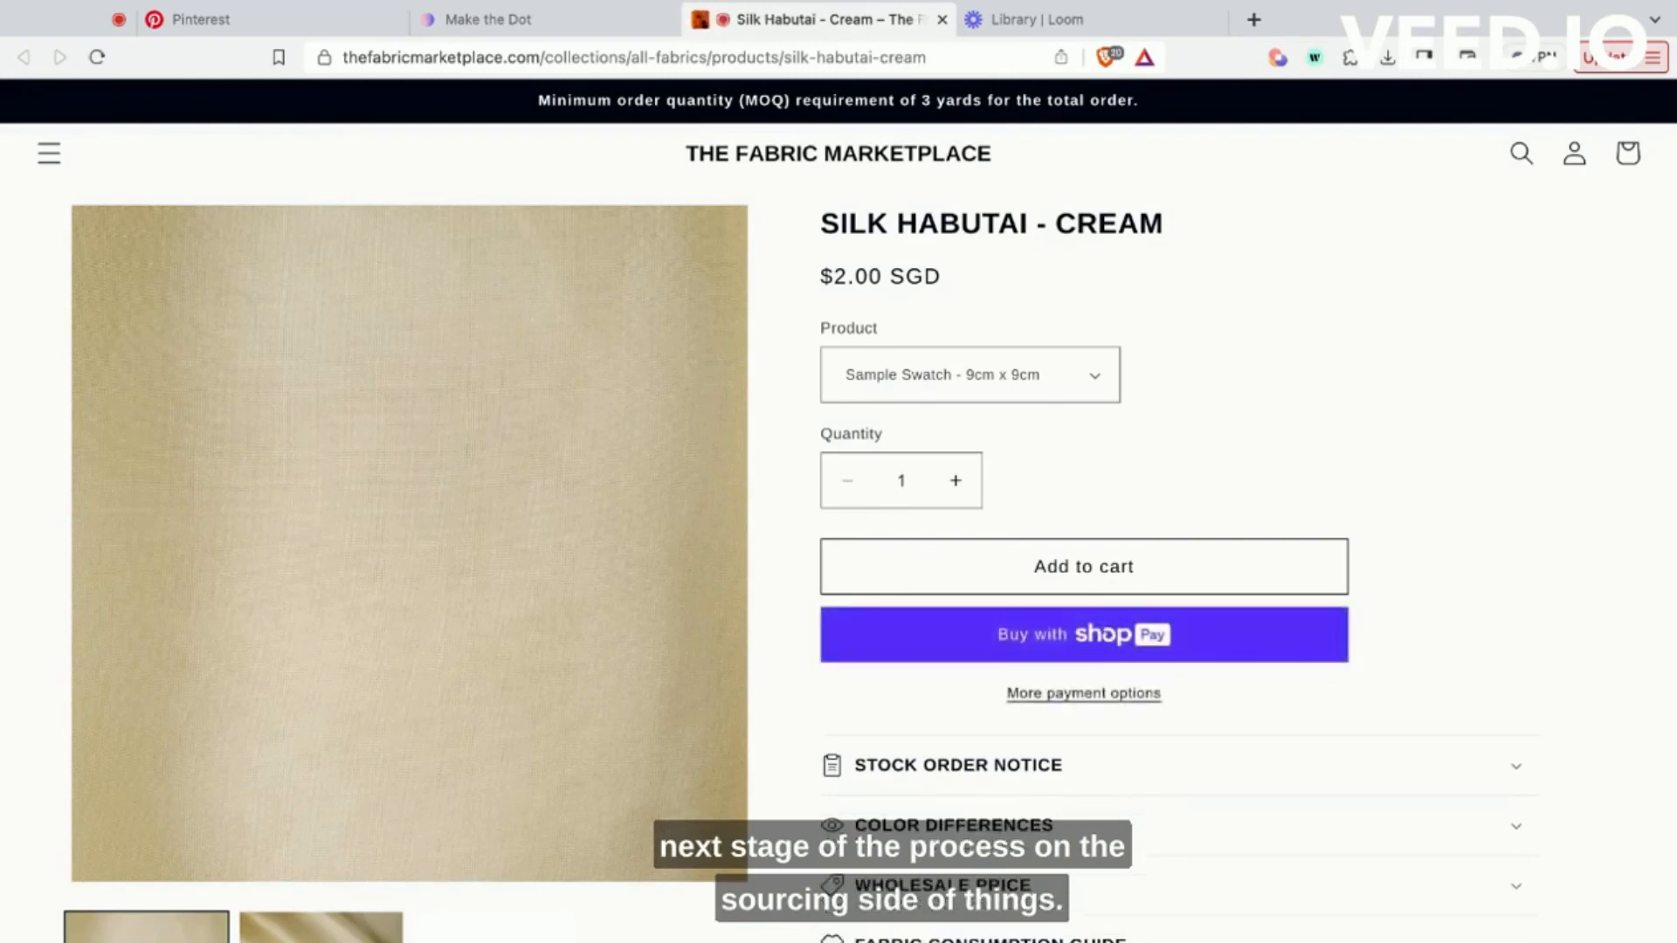
click(941, 19)
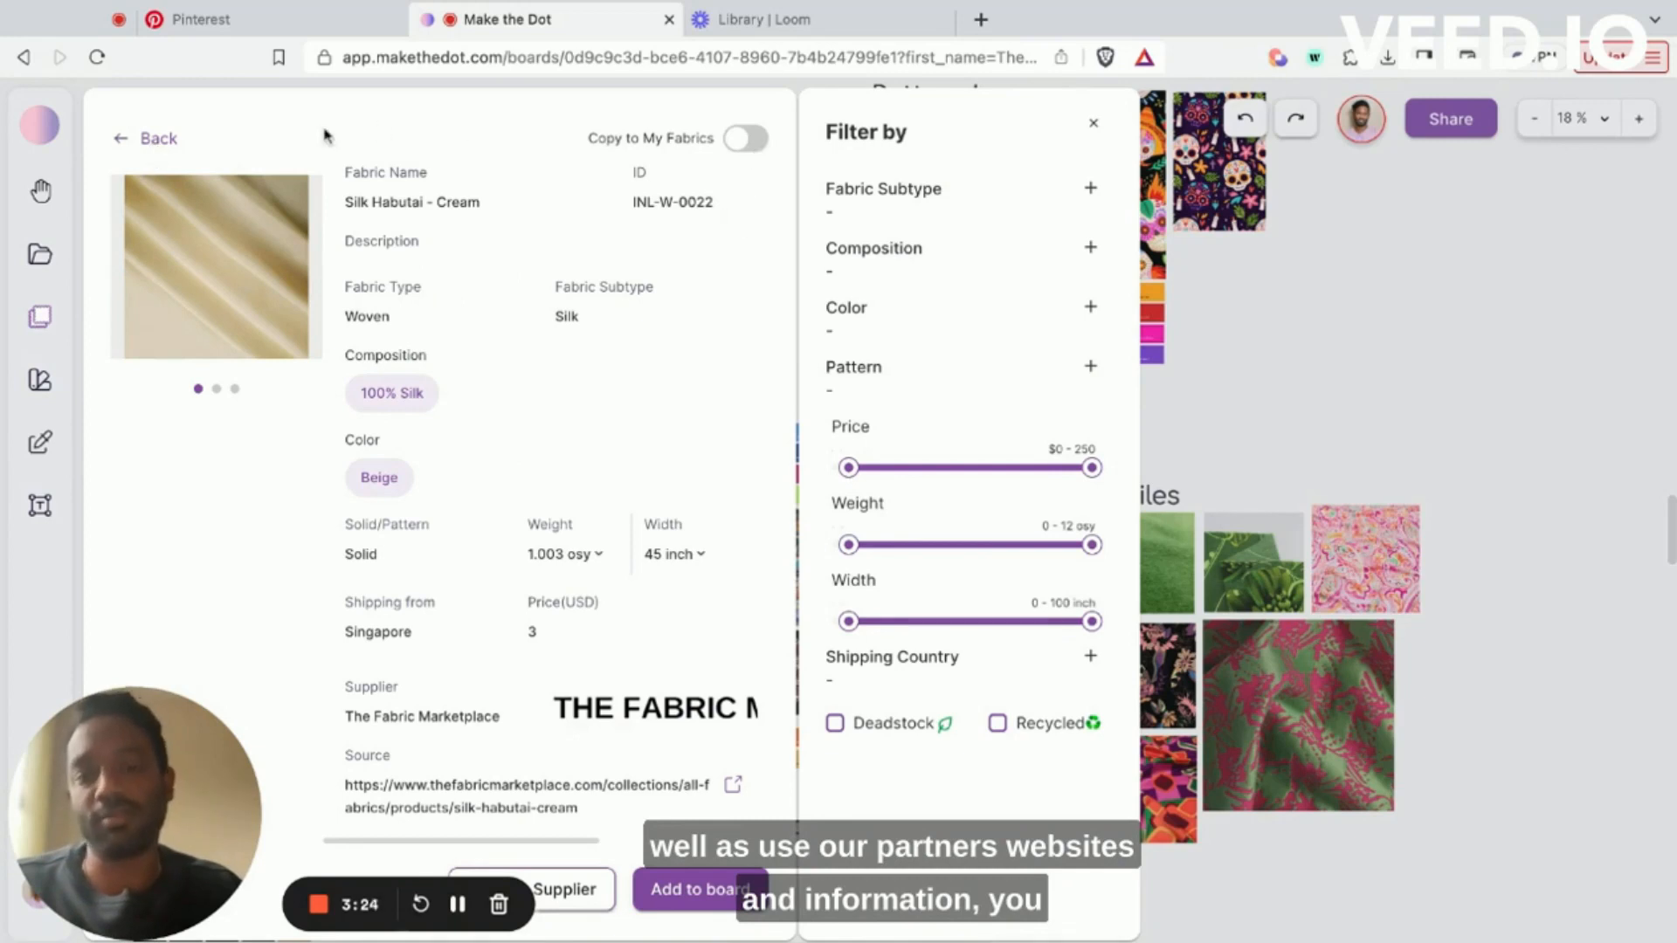
Step: Copy Silk Habutai - Cream to My Fabrics and look through the personal fabric collection
click(760, 144)
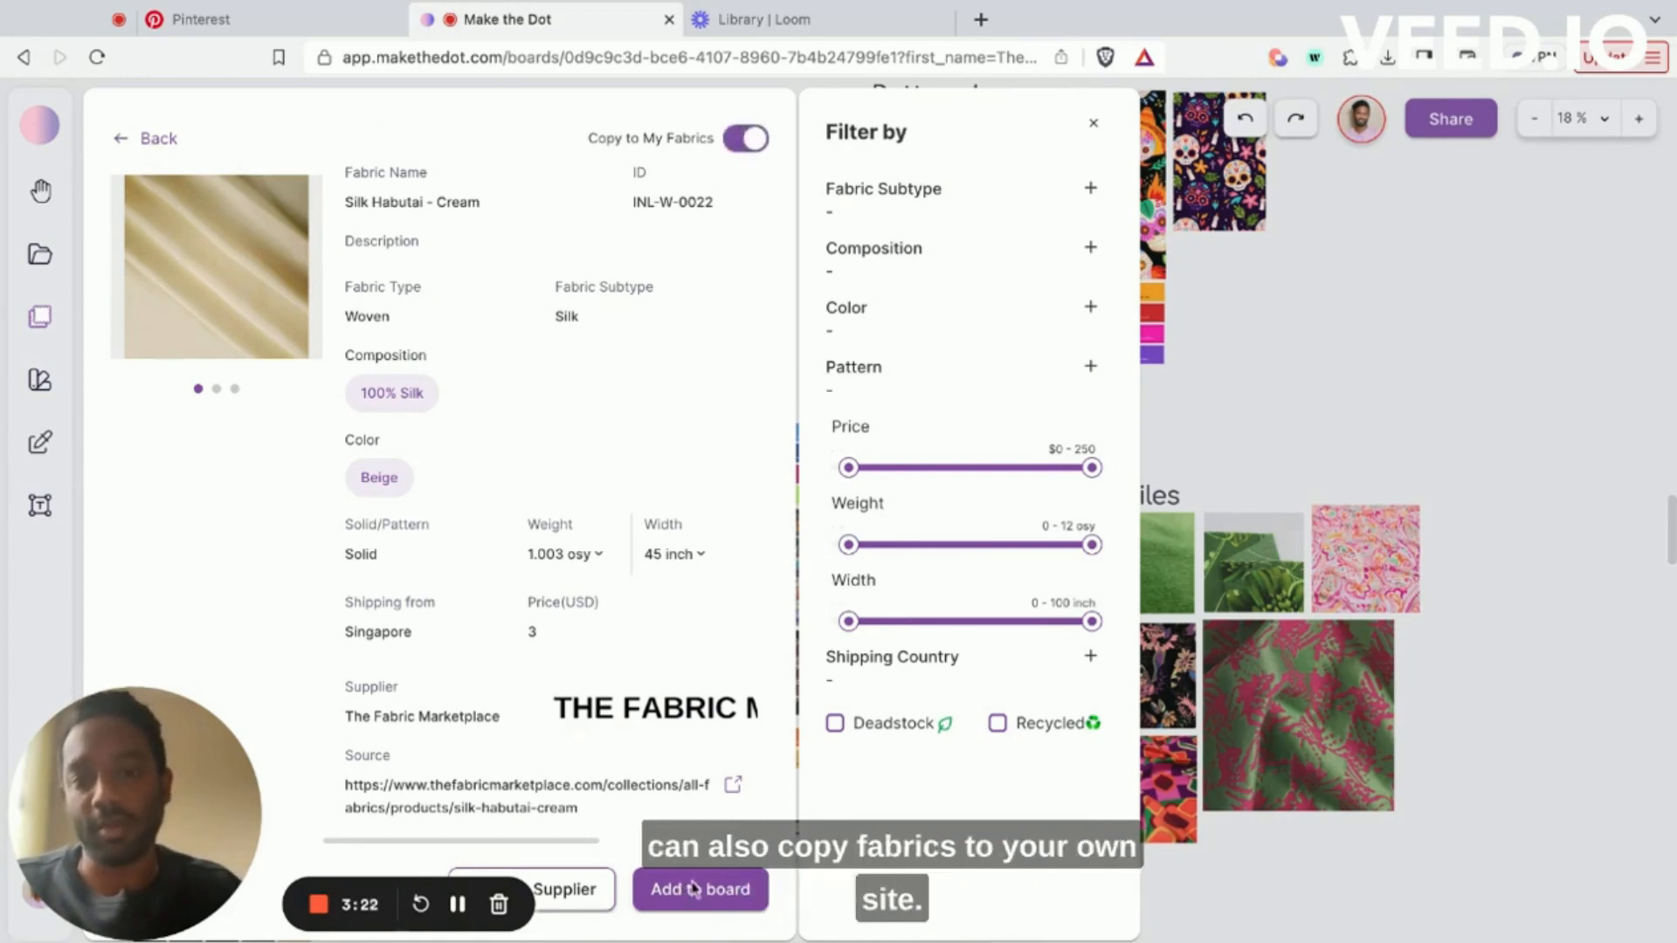
scroll(554, 505, down, 3)
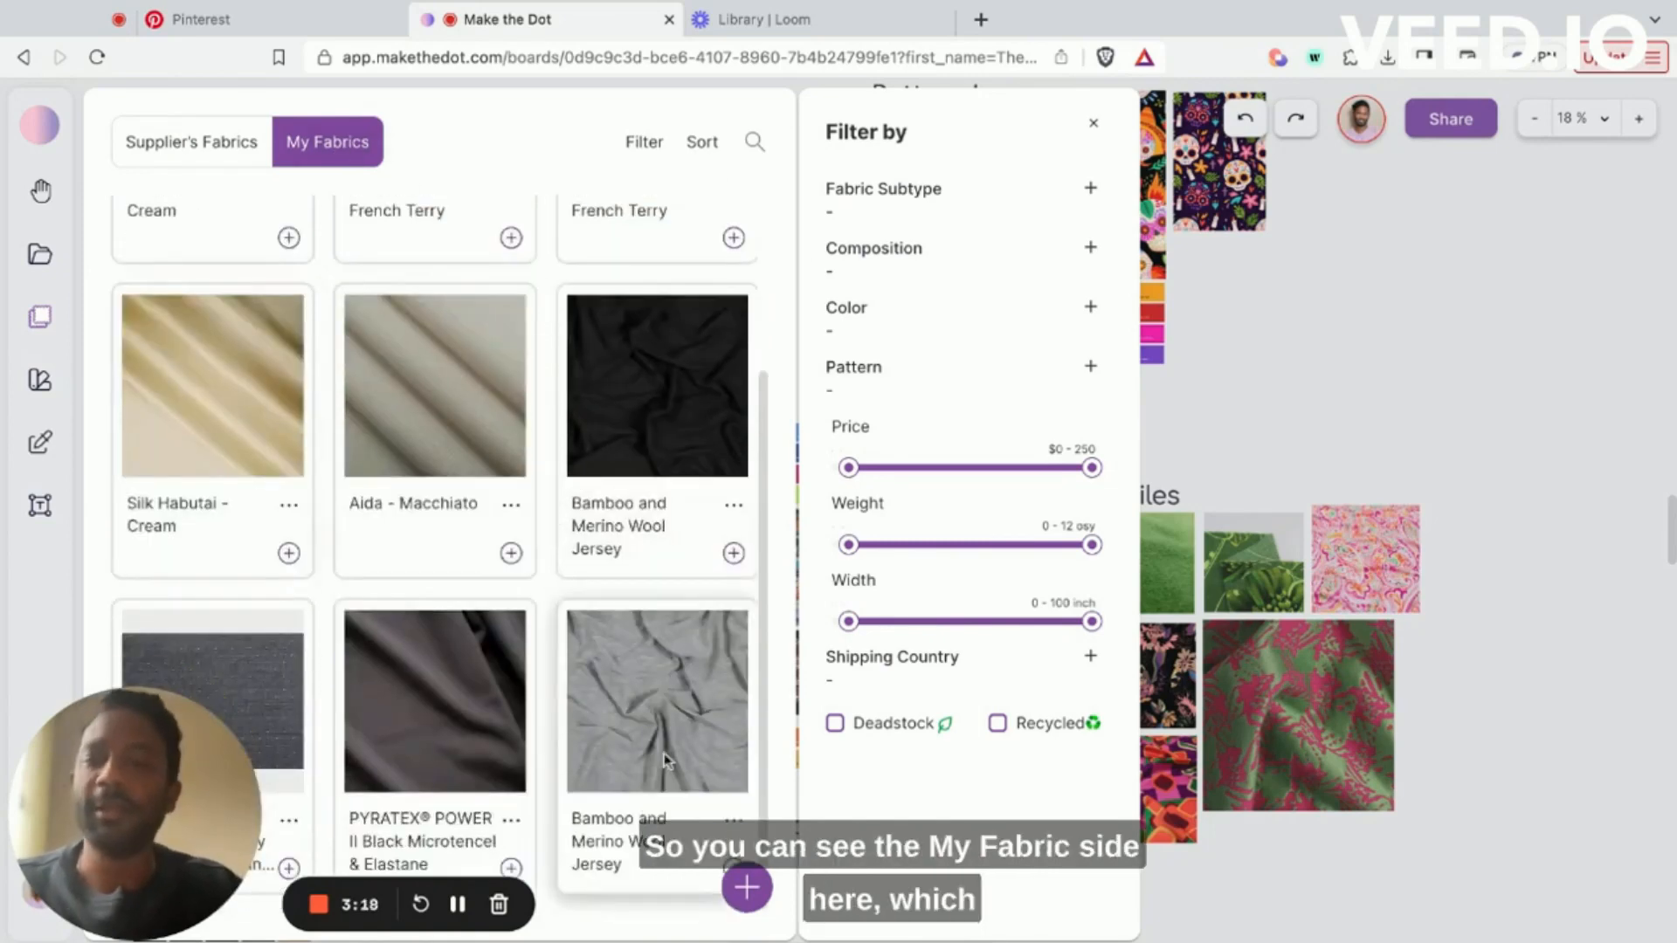
scroll(664, 753, up, 3)
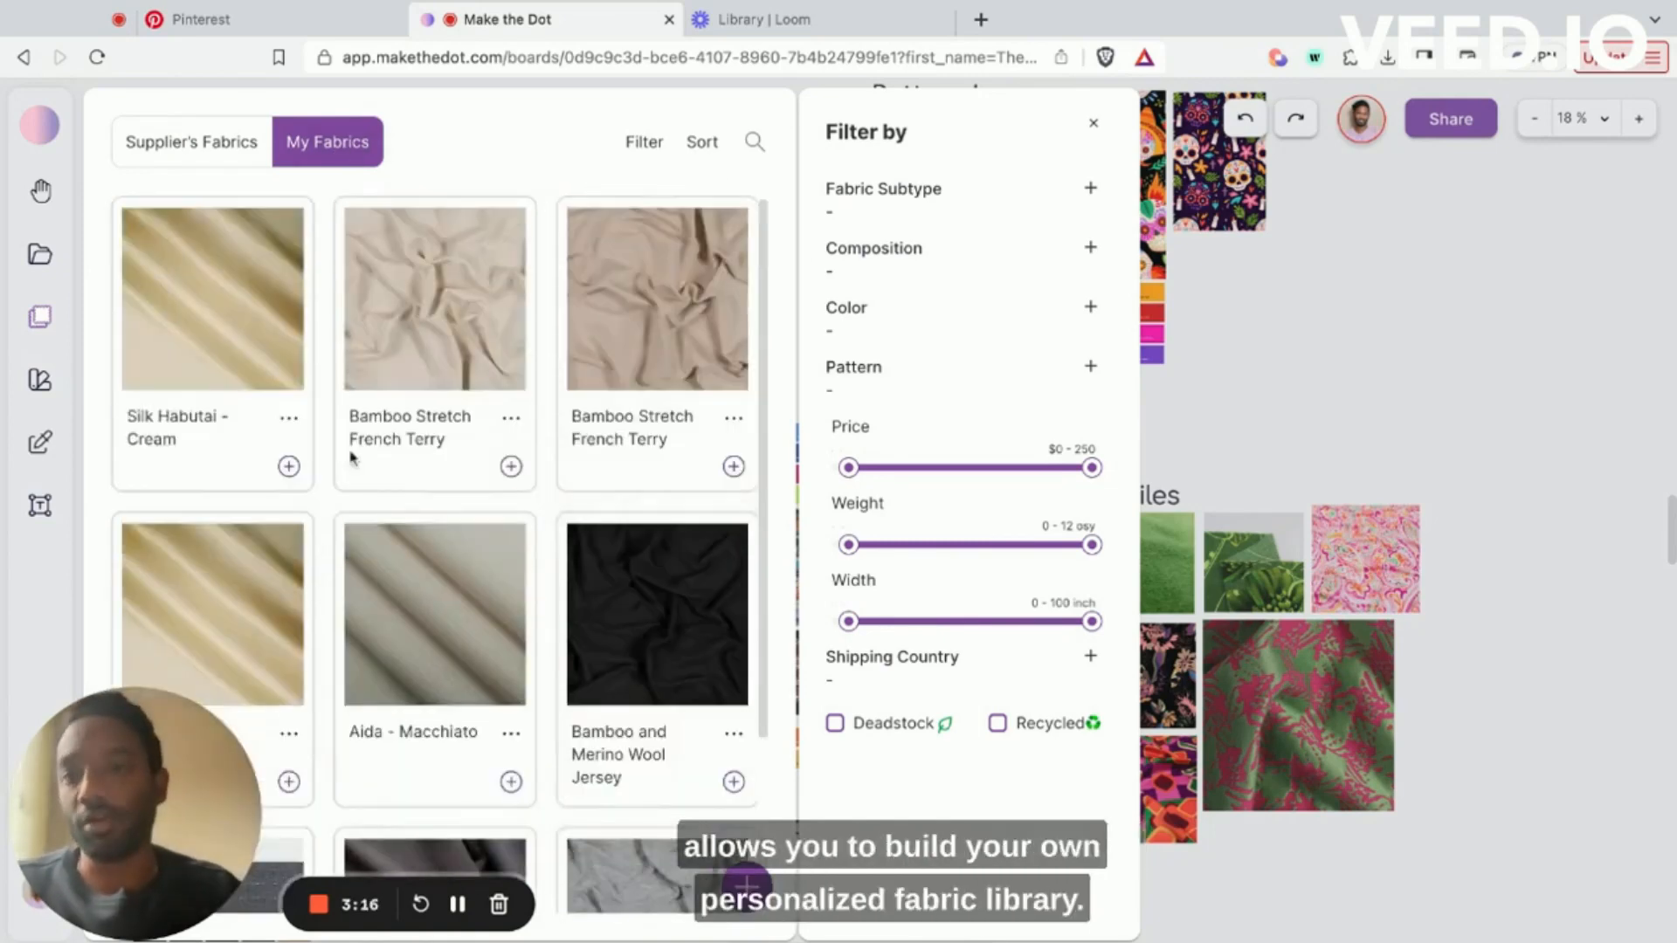
scroll(655, 612, down, 3)
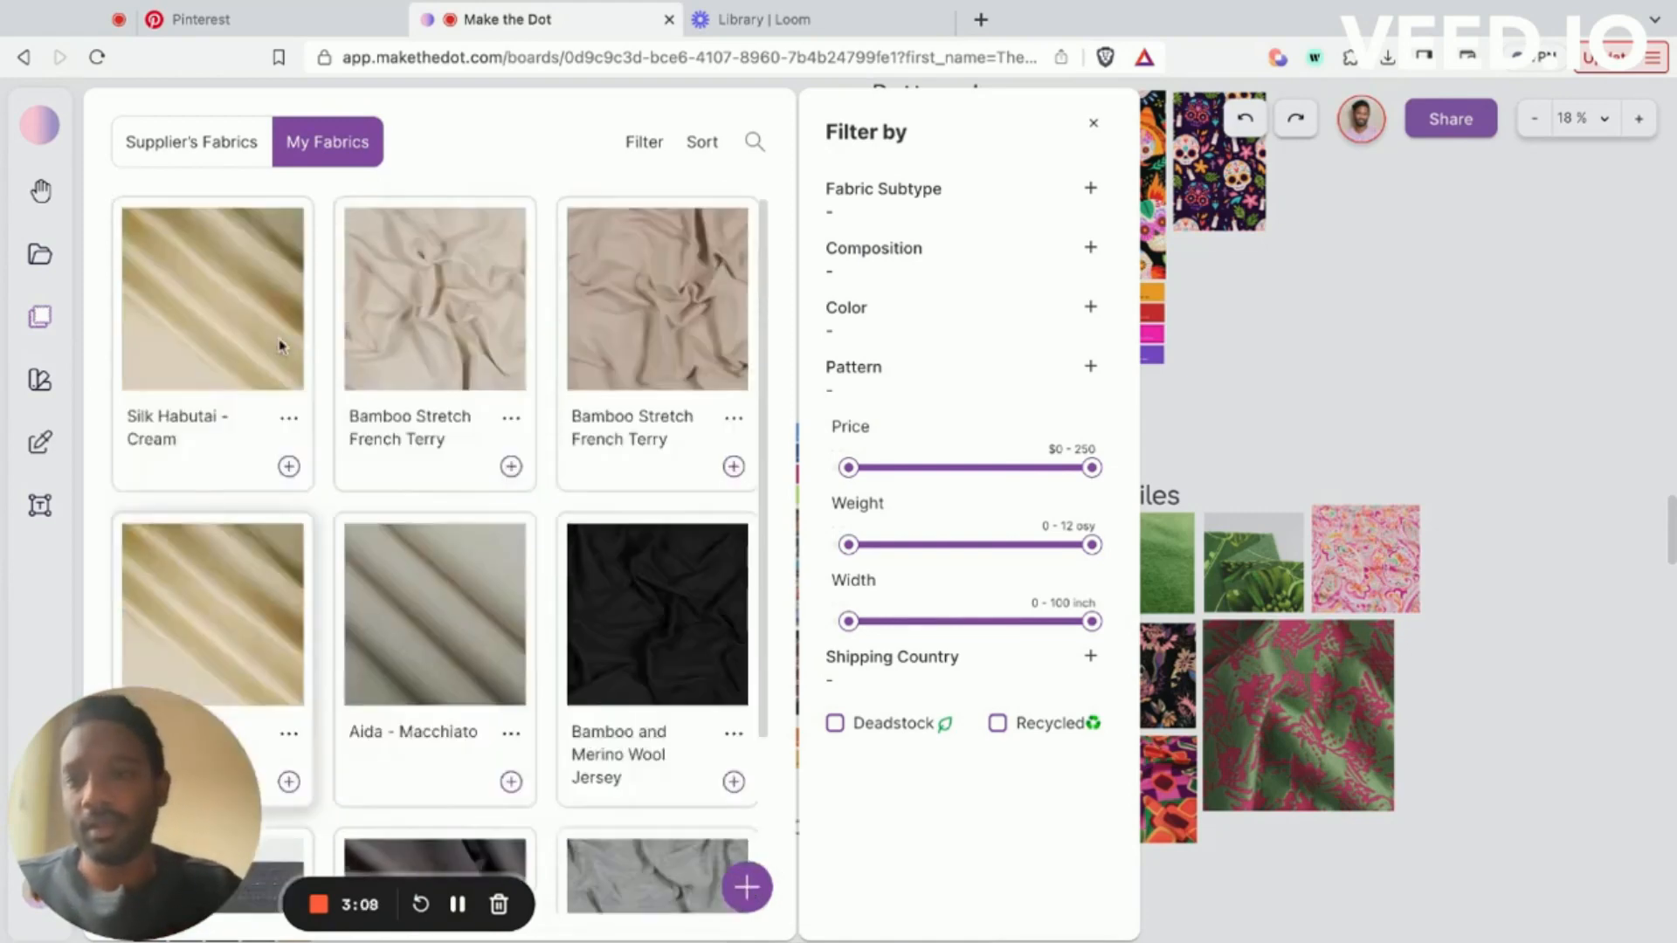
Step: Add the Pink Stripes- Pearl fabric from the suppliers' fabrics to the board
click(225, 142)
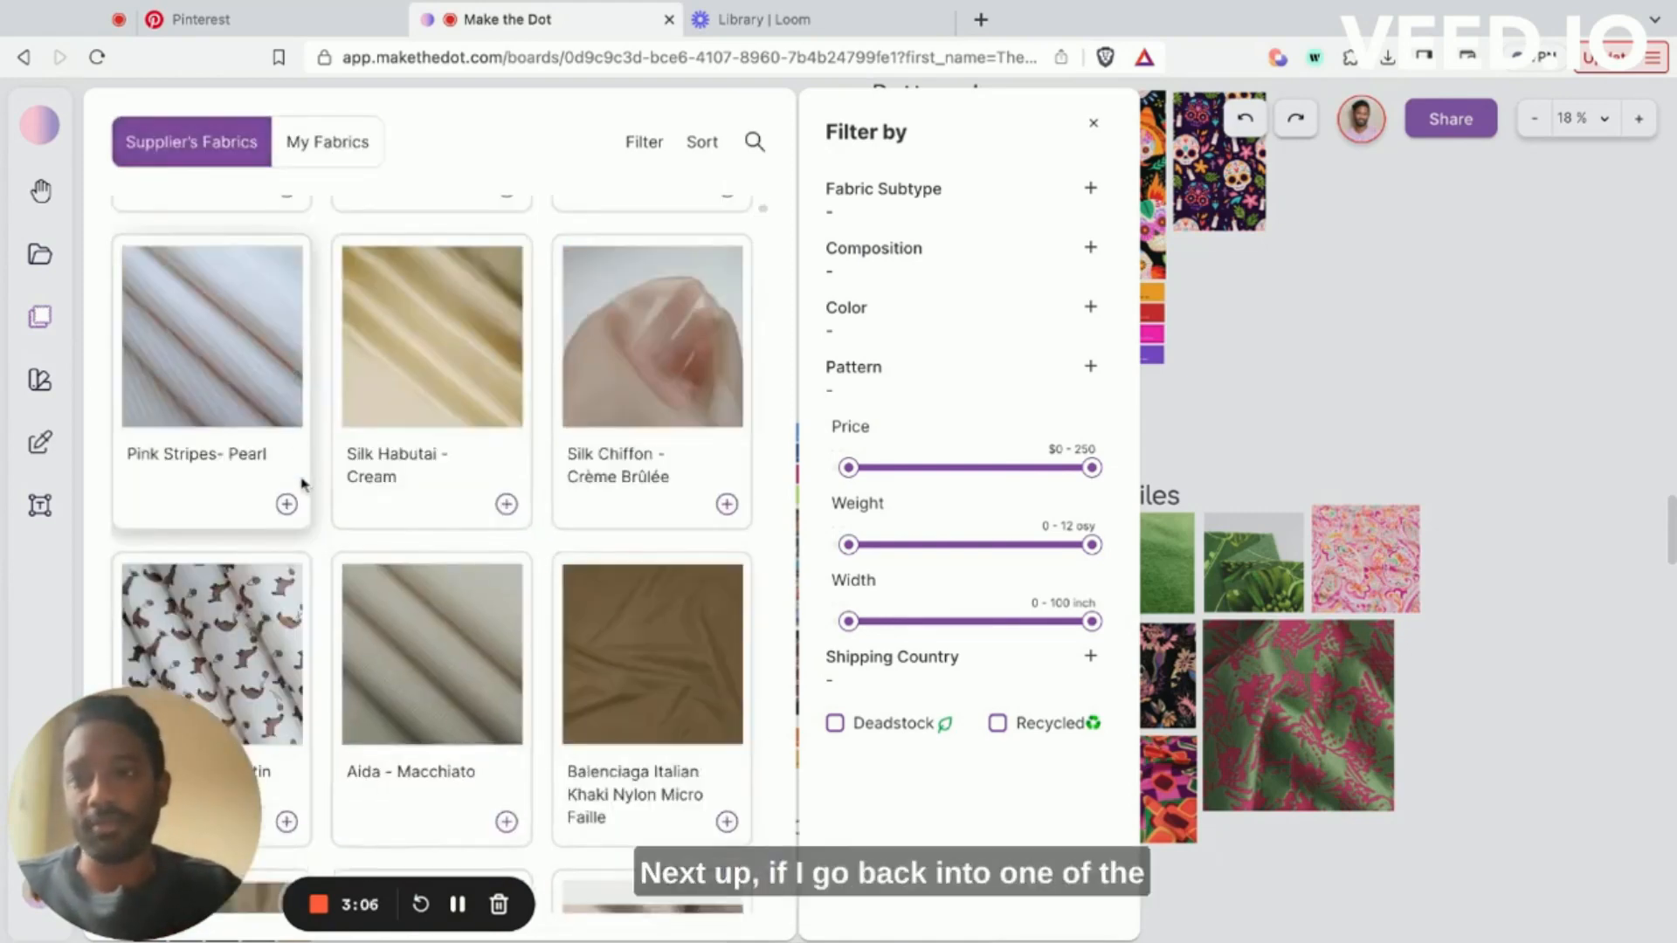
click(252, 404)
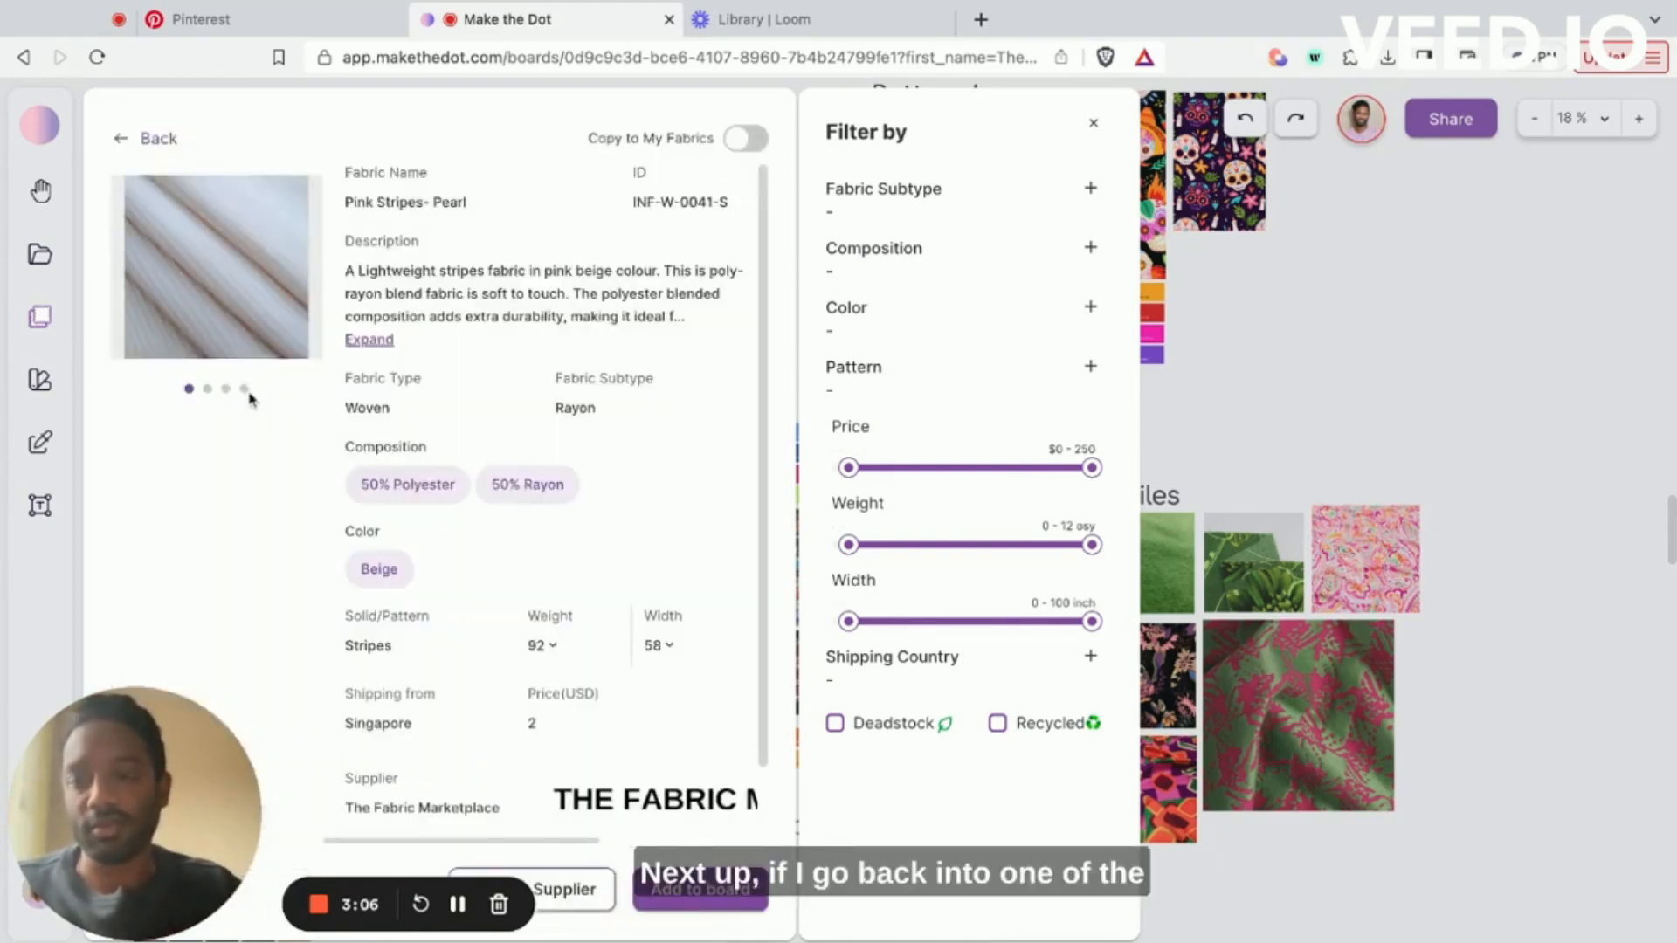
click(701, 889)
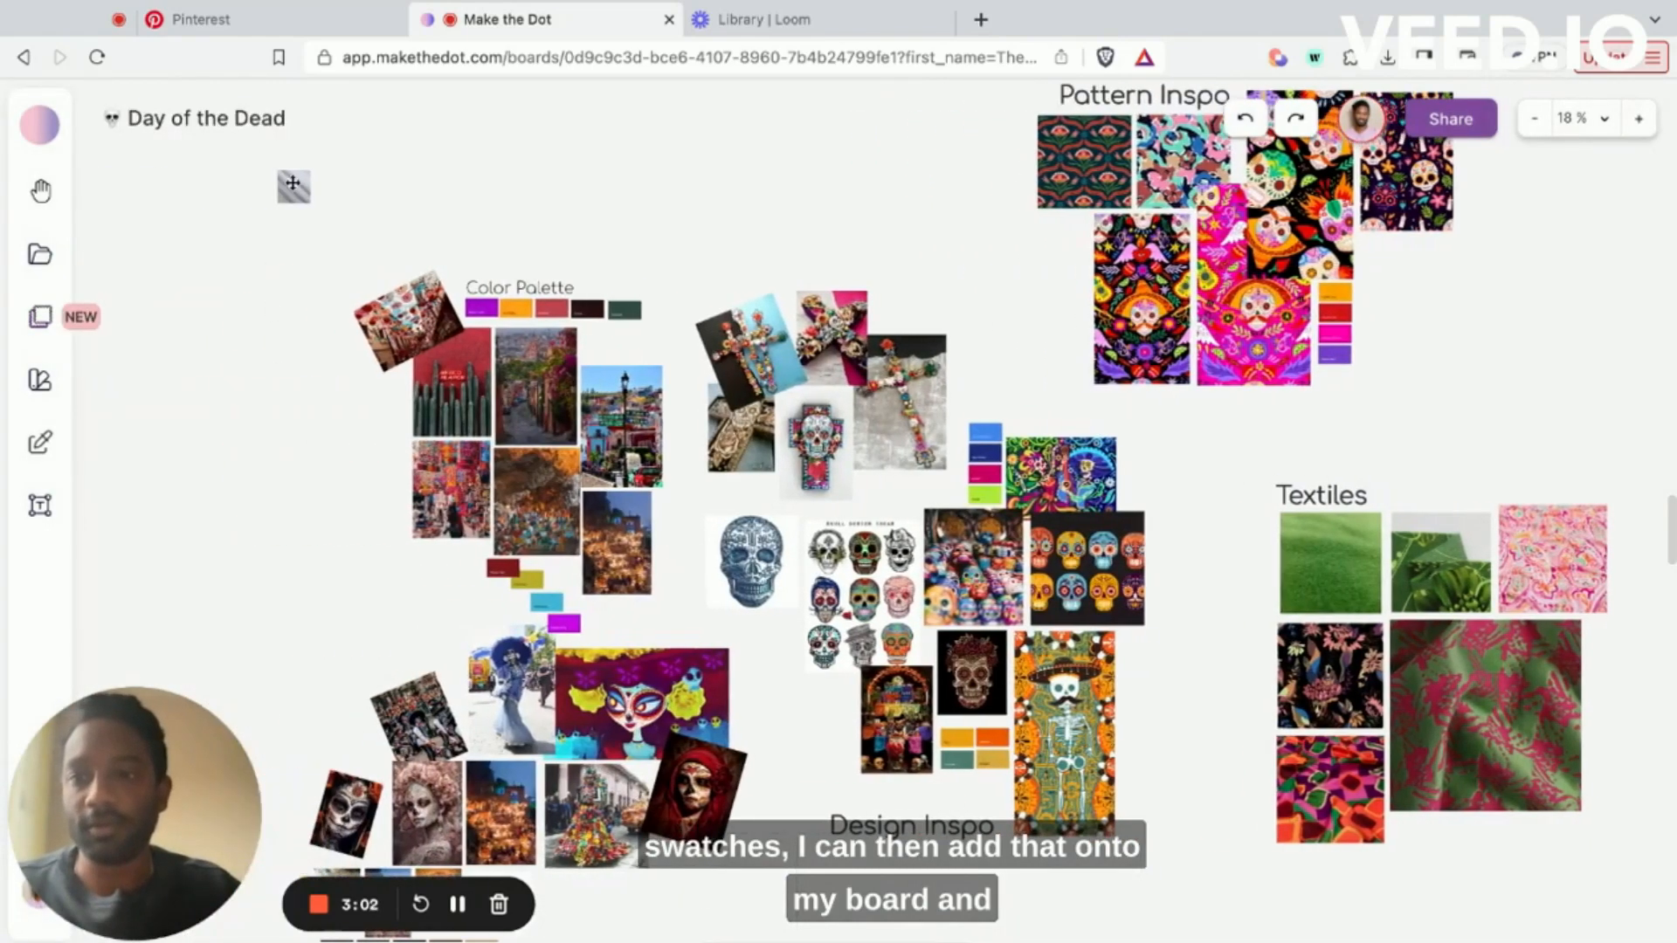
Step: Resize the Pink Stripes- Pearl swatch and place it in the Textiles group, right of the large green-and-pink fabric
drag(293, 185, 330, 418)
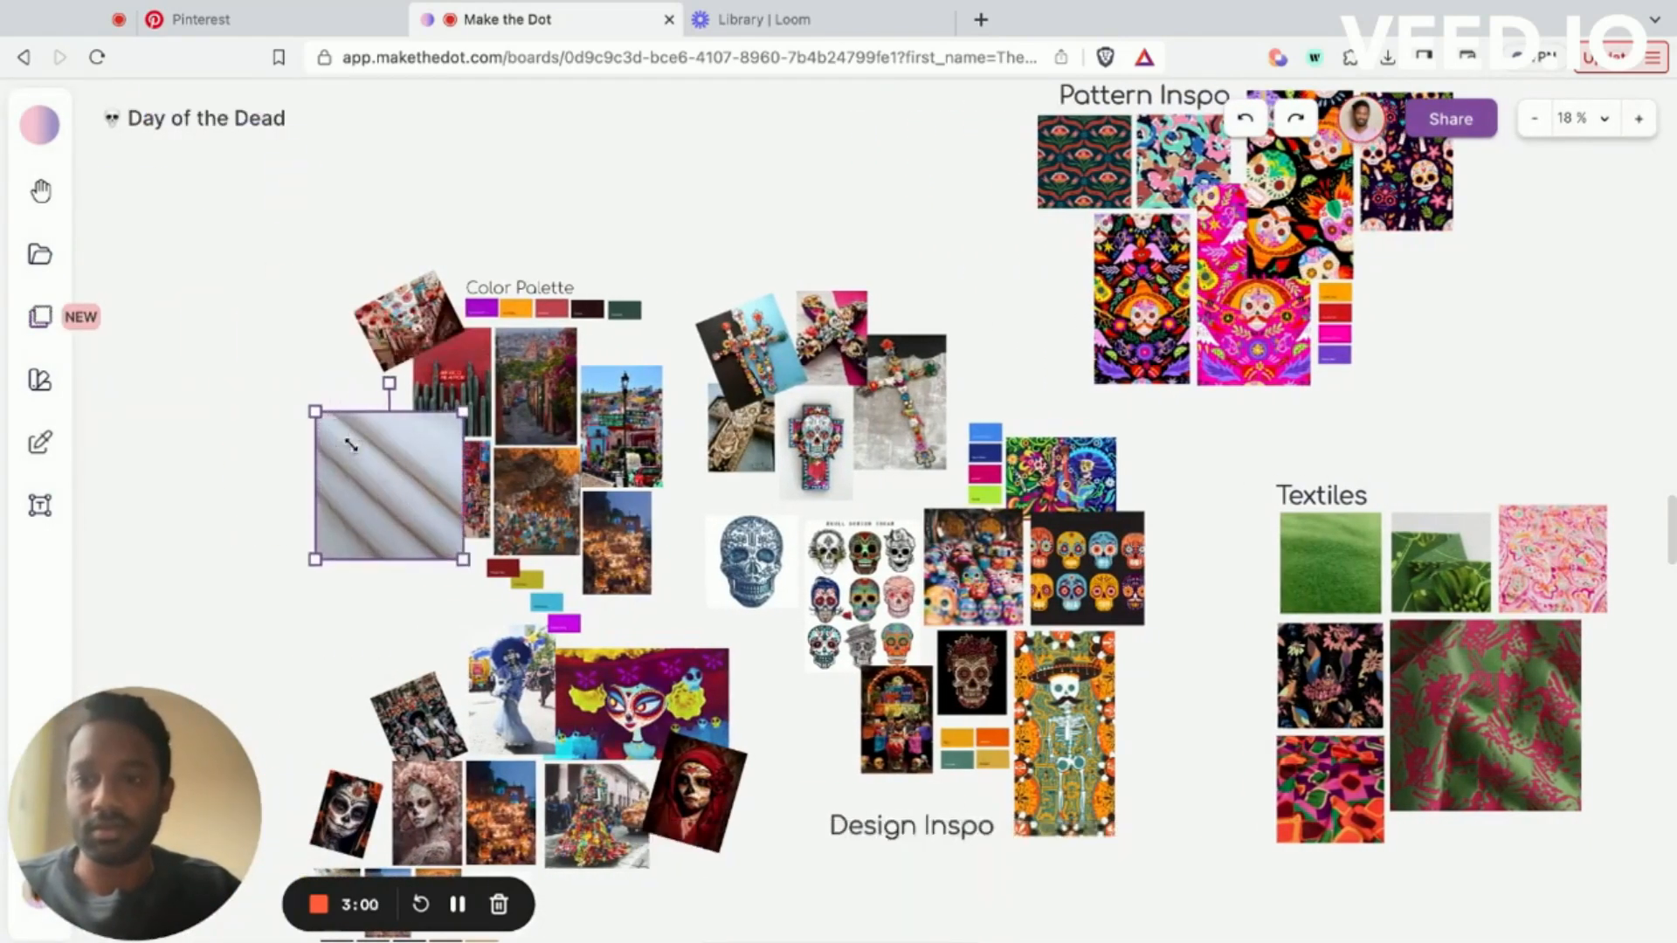
drag(356, 509, 1312, 536)
scroll(1312, 536, right, 5)
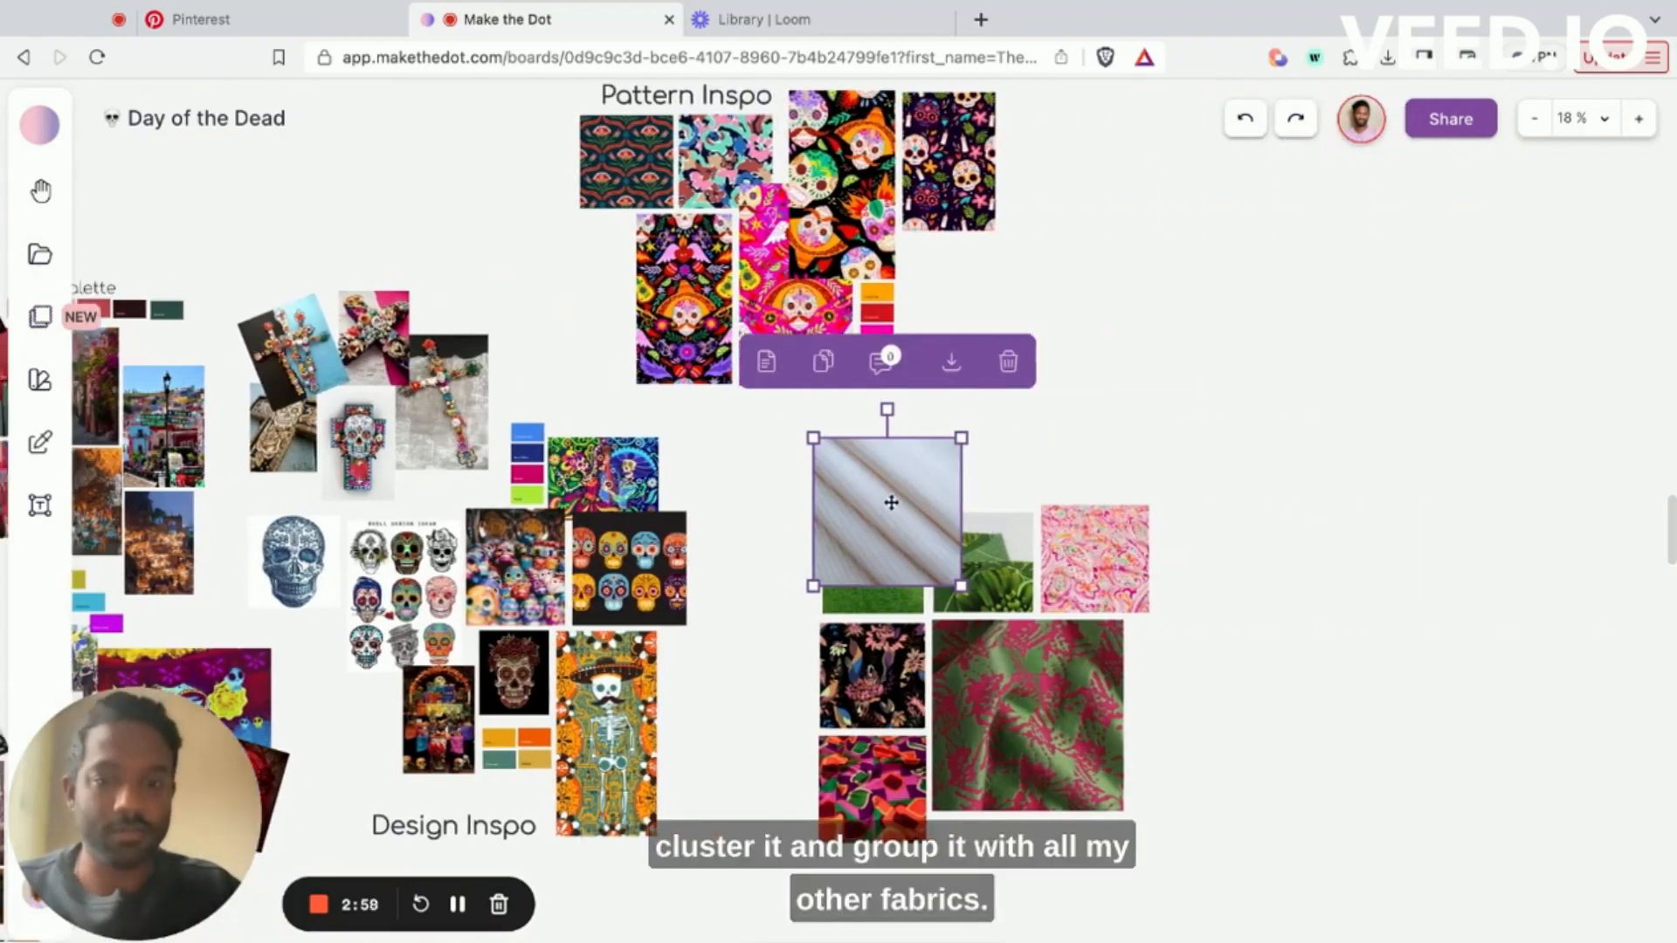
drag(891, 502, 1210, 692)
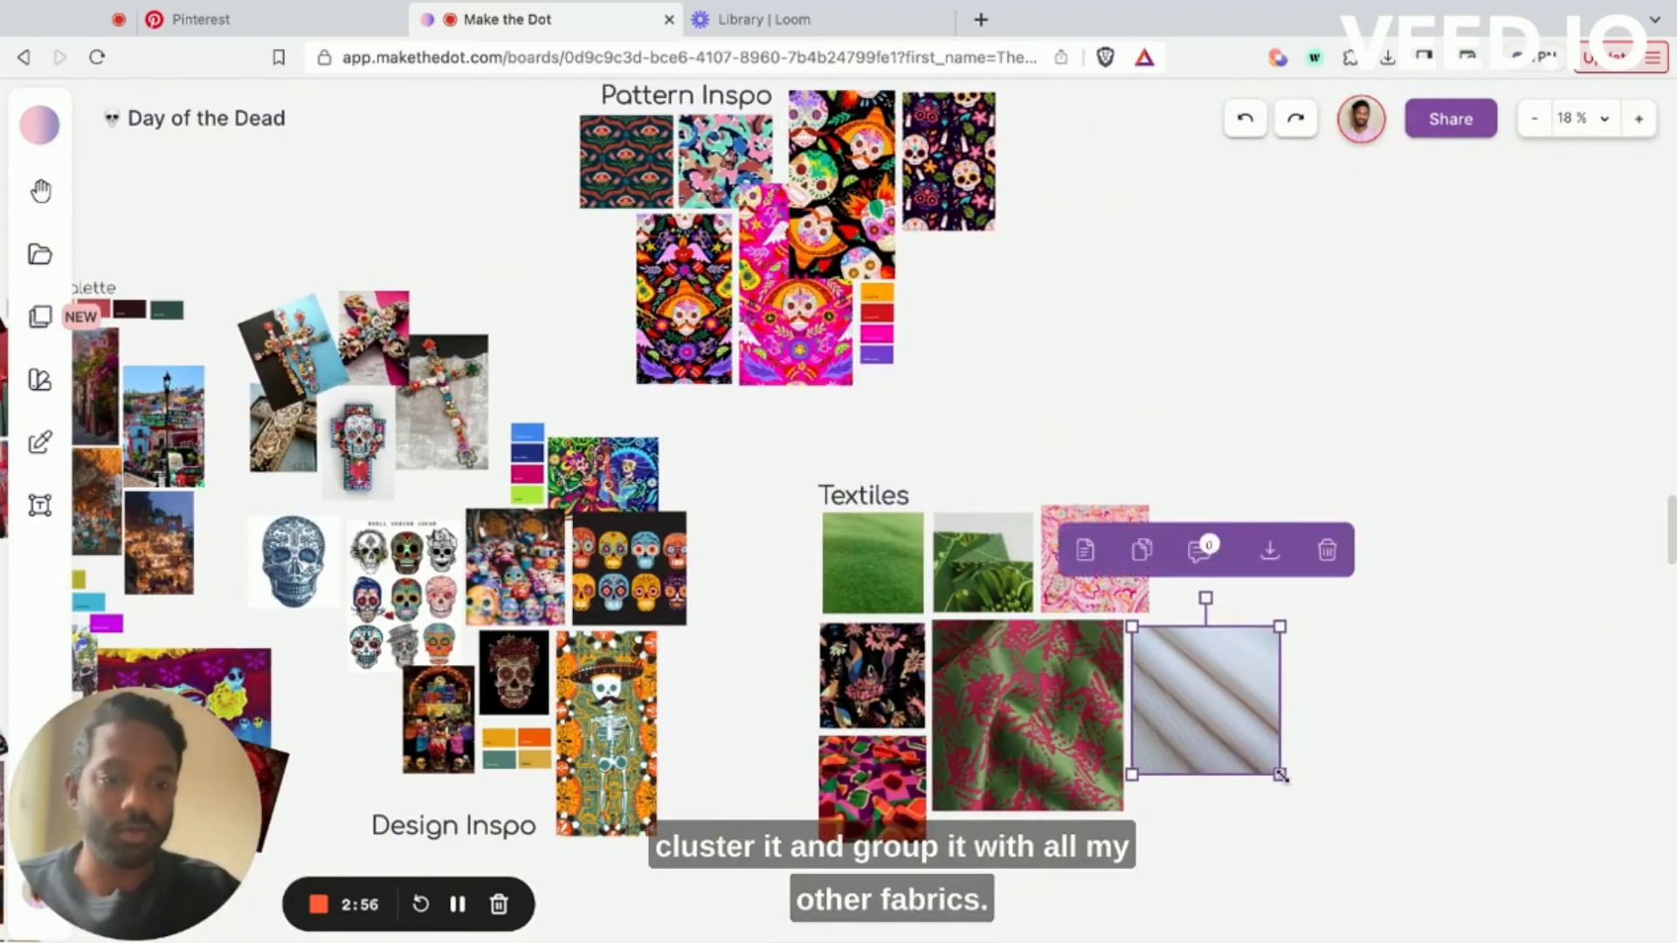
drag(1281, 774, 1248, 743)
scroll(1248, 743, down, 3)
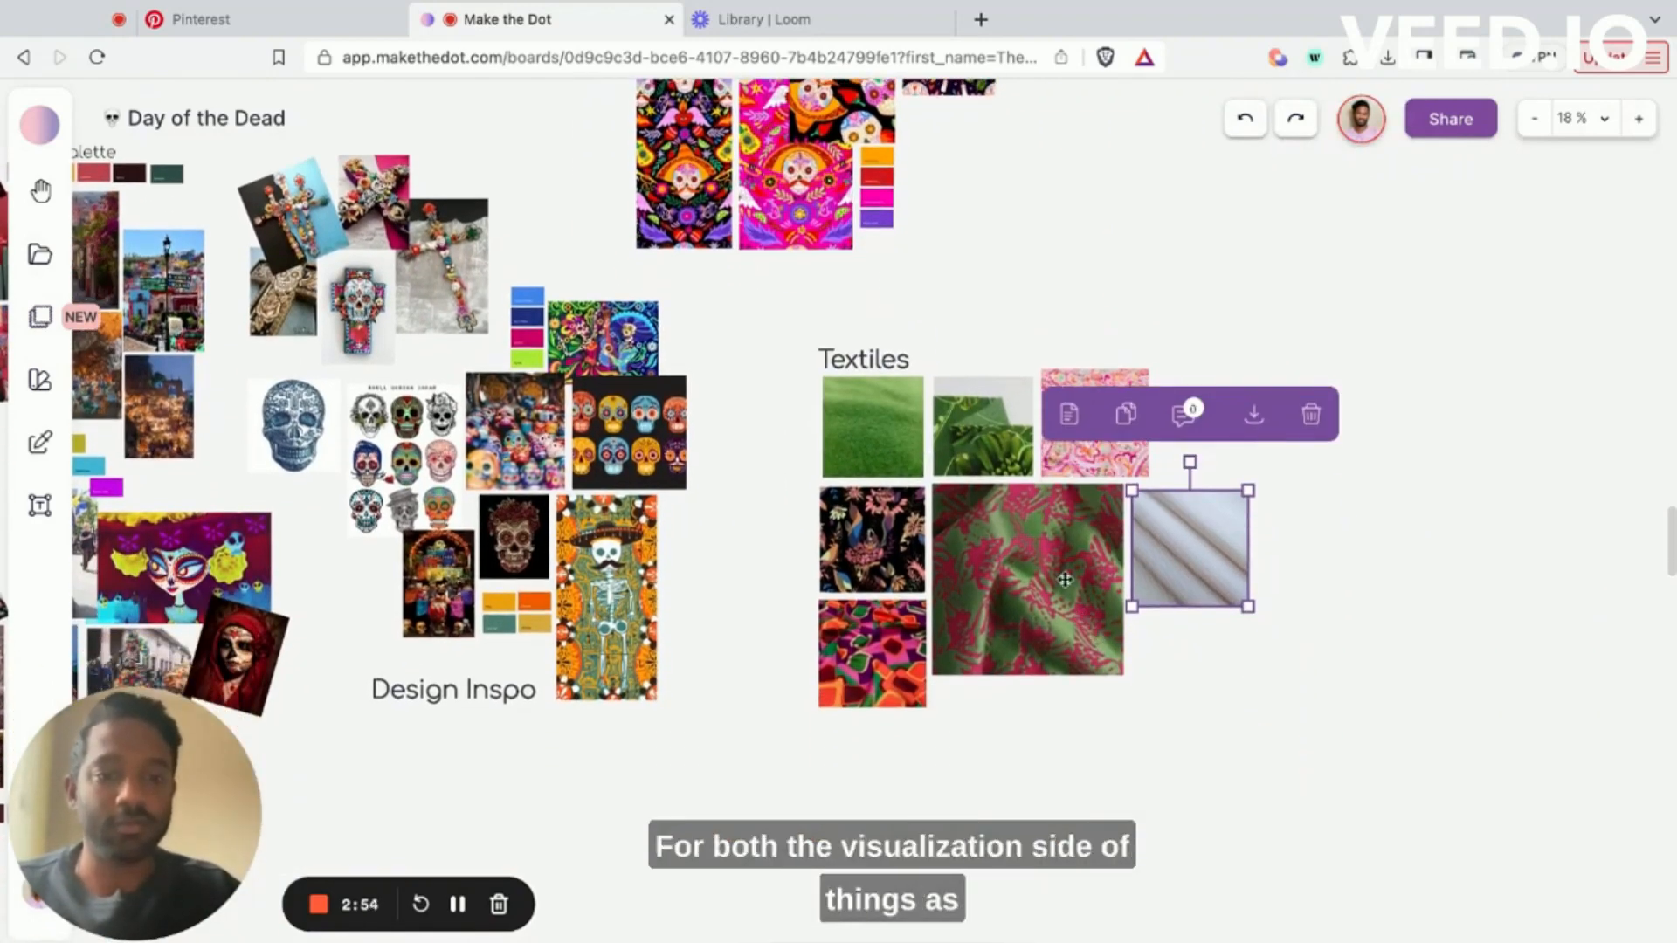
scroll(1065, 579, up, 5)
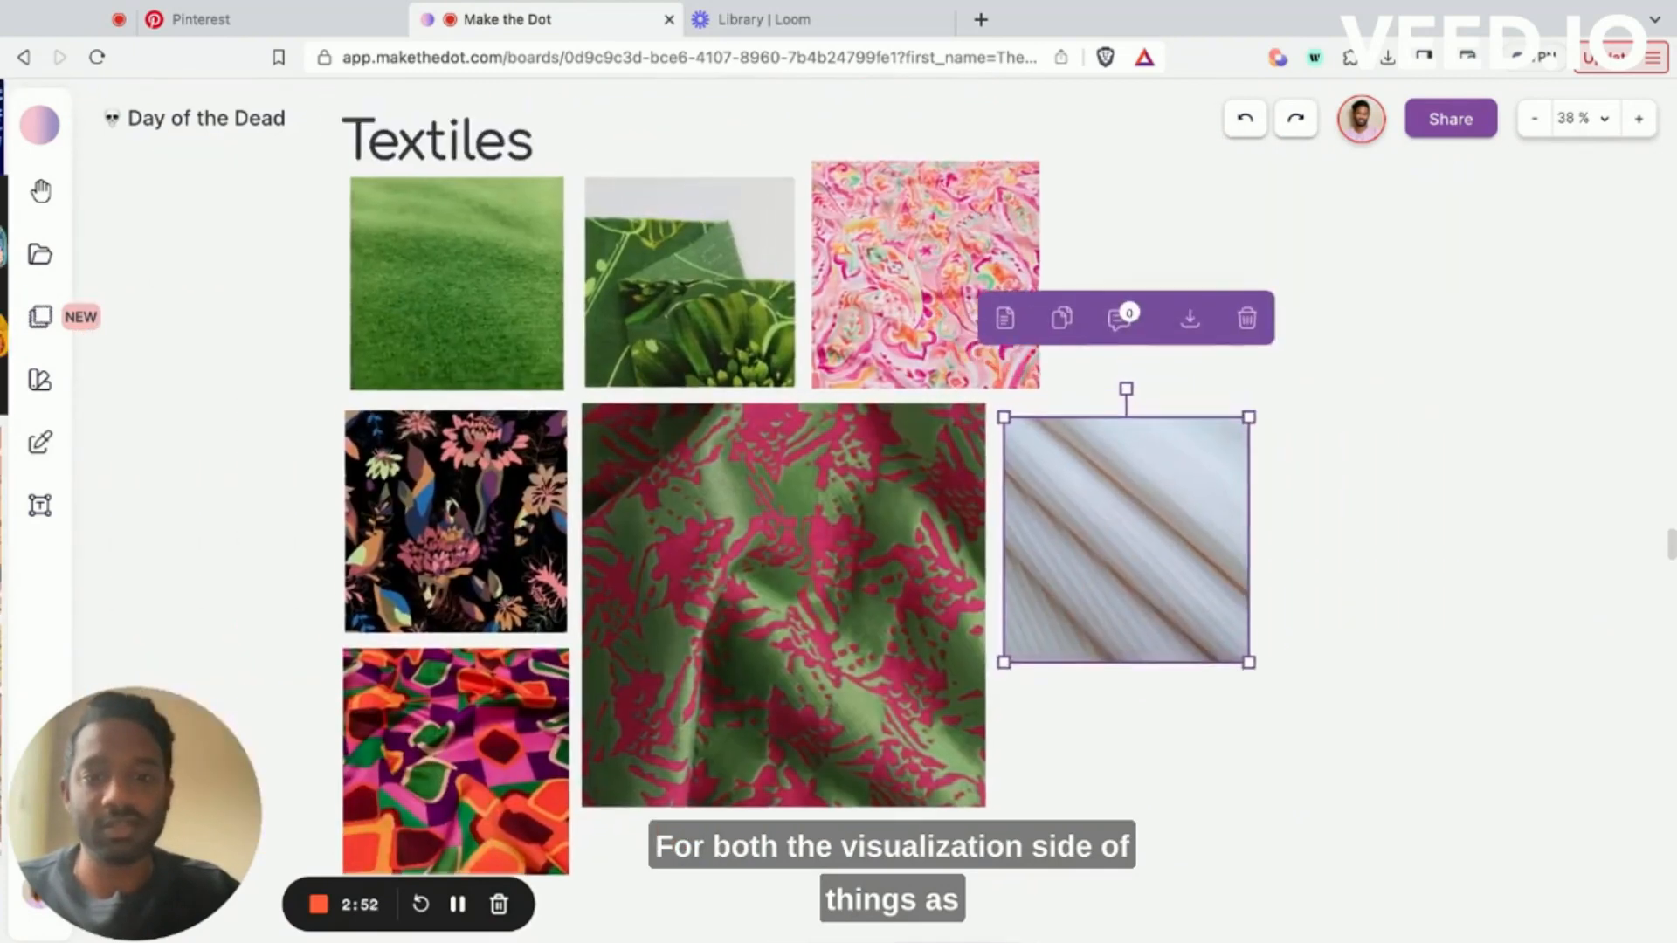
scroll(838, 524, up, 1)
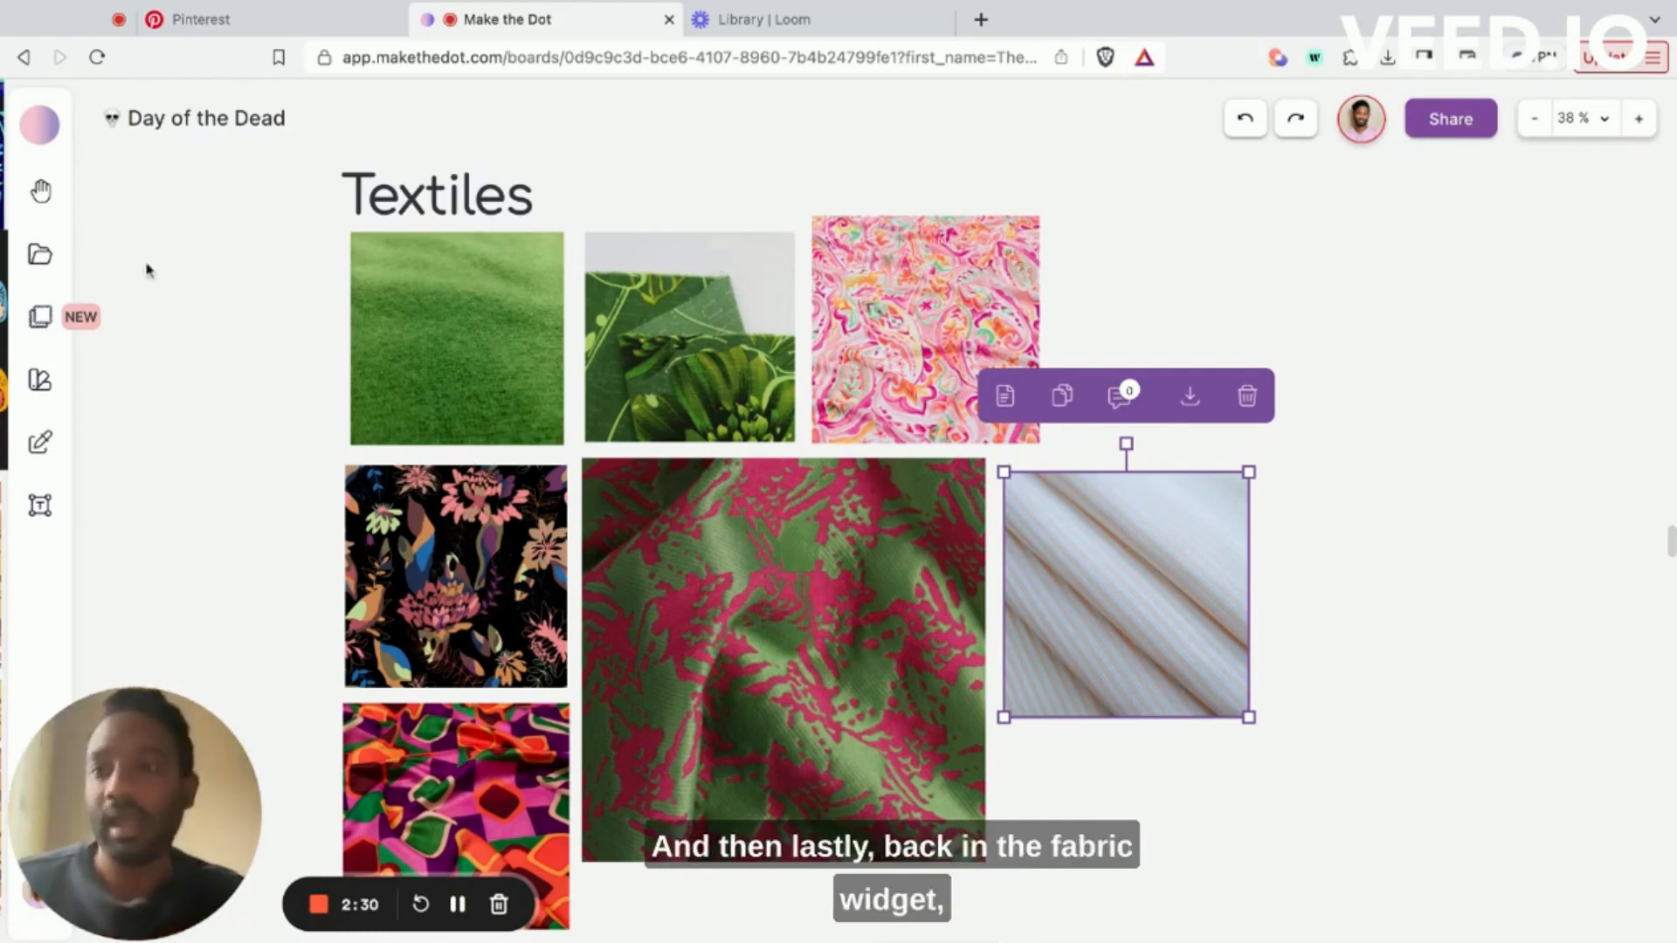
Step: Review the fabric subtype options for the suppliers' fabrics and filter the list to Deadstock
click(40, 317)
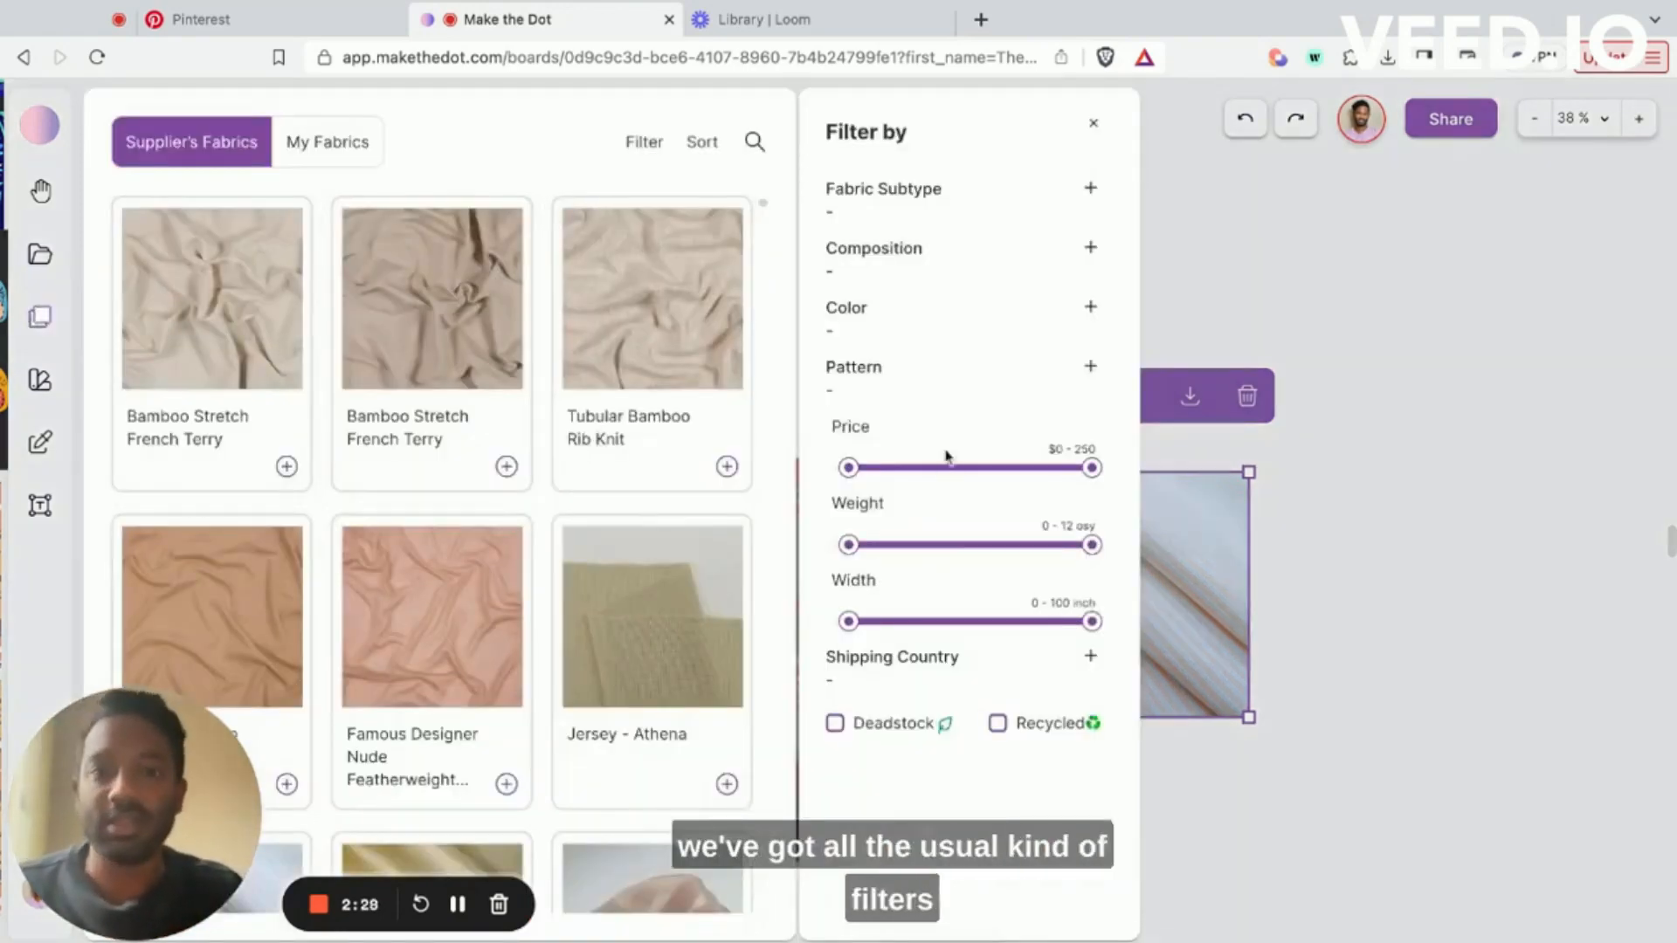
click(1089, 188)
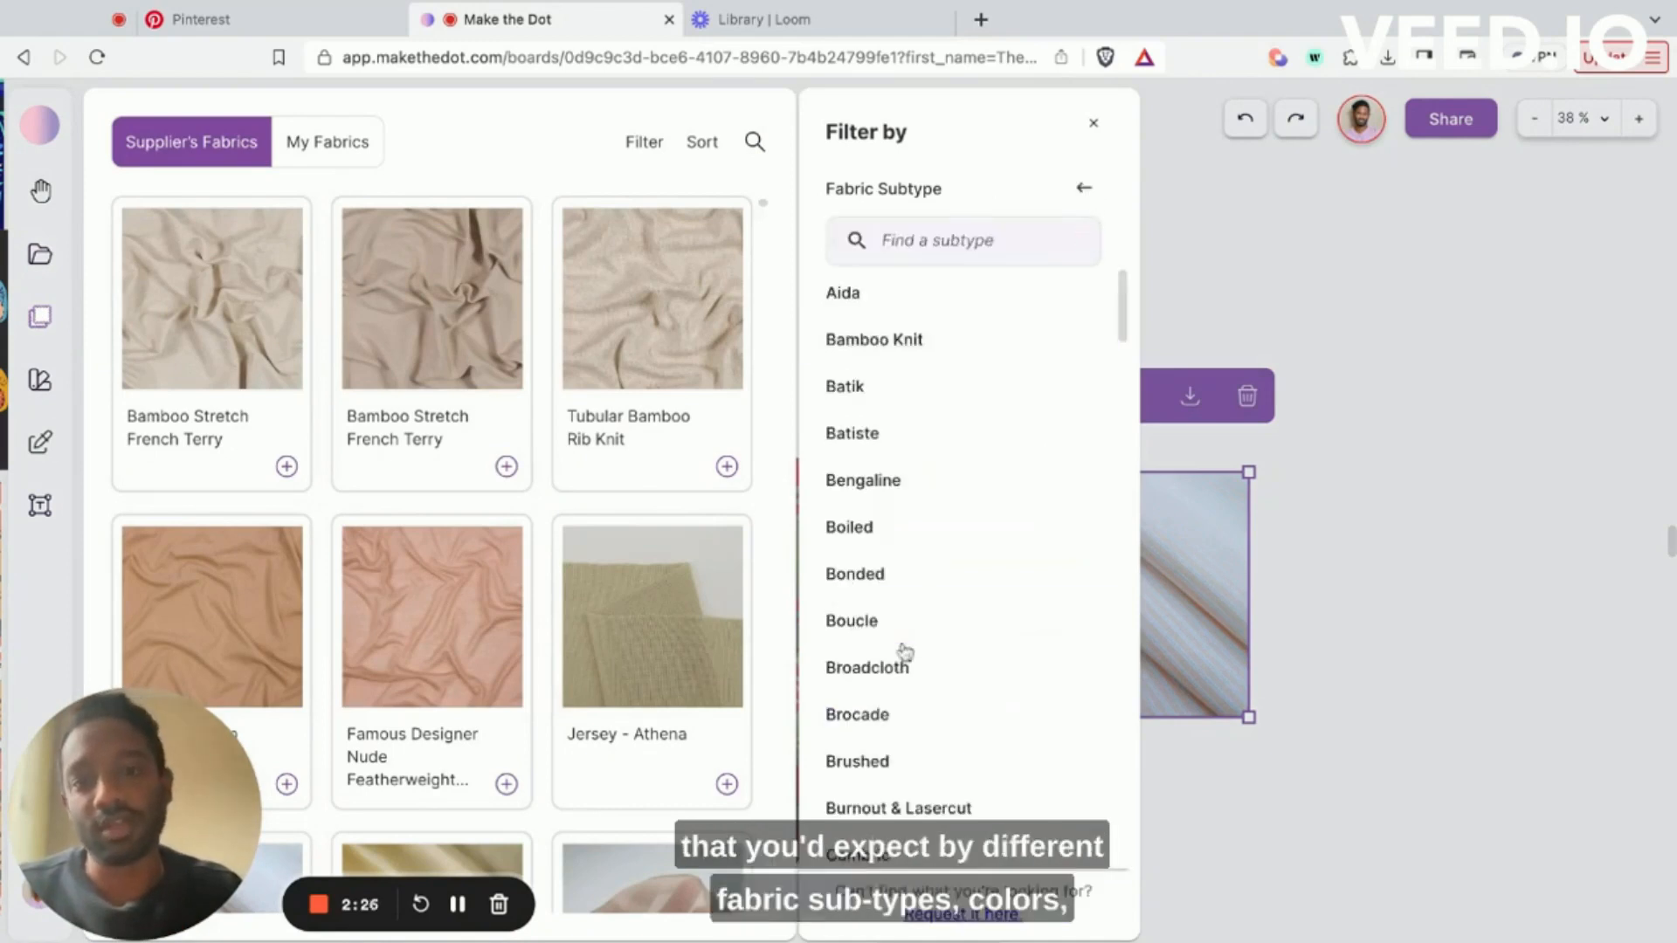
scroll(926, 524, down, 4)
click(1084, 188)
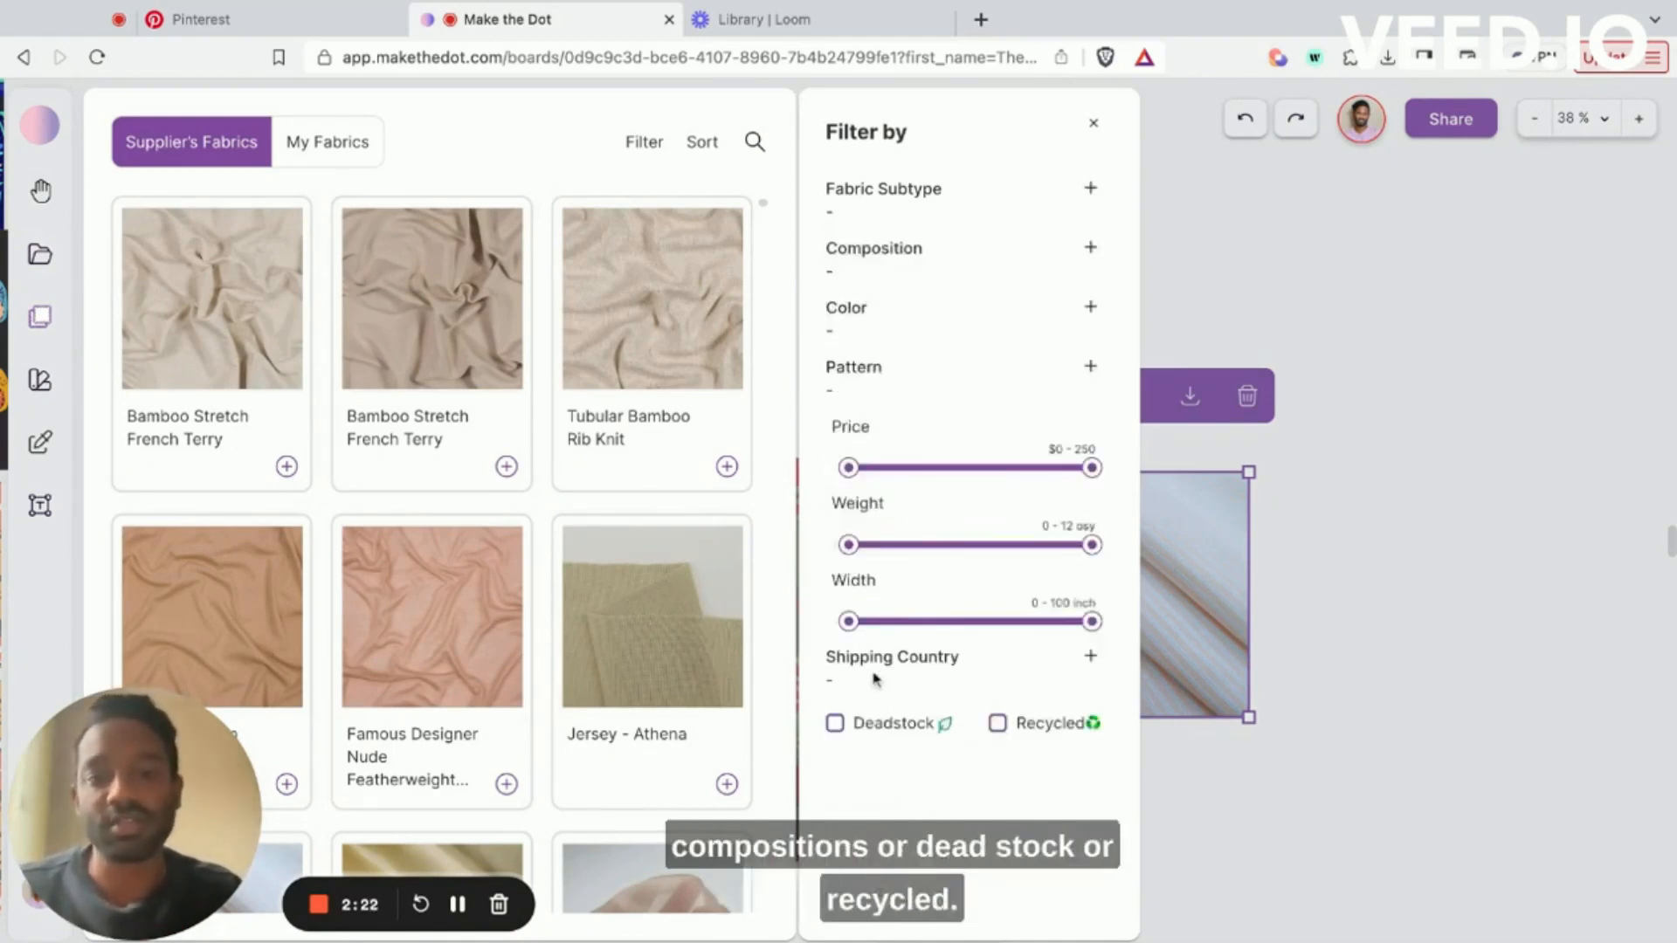
click(837, 723)
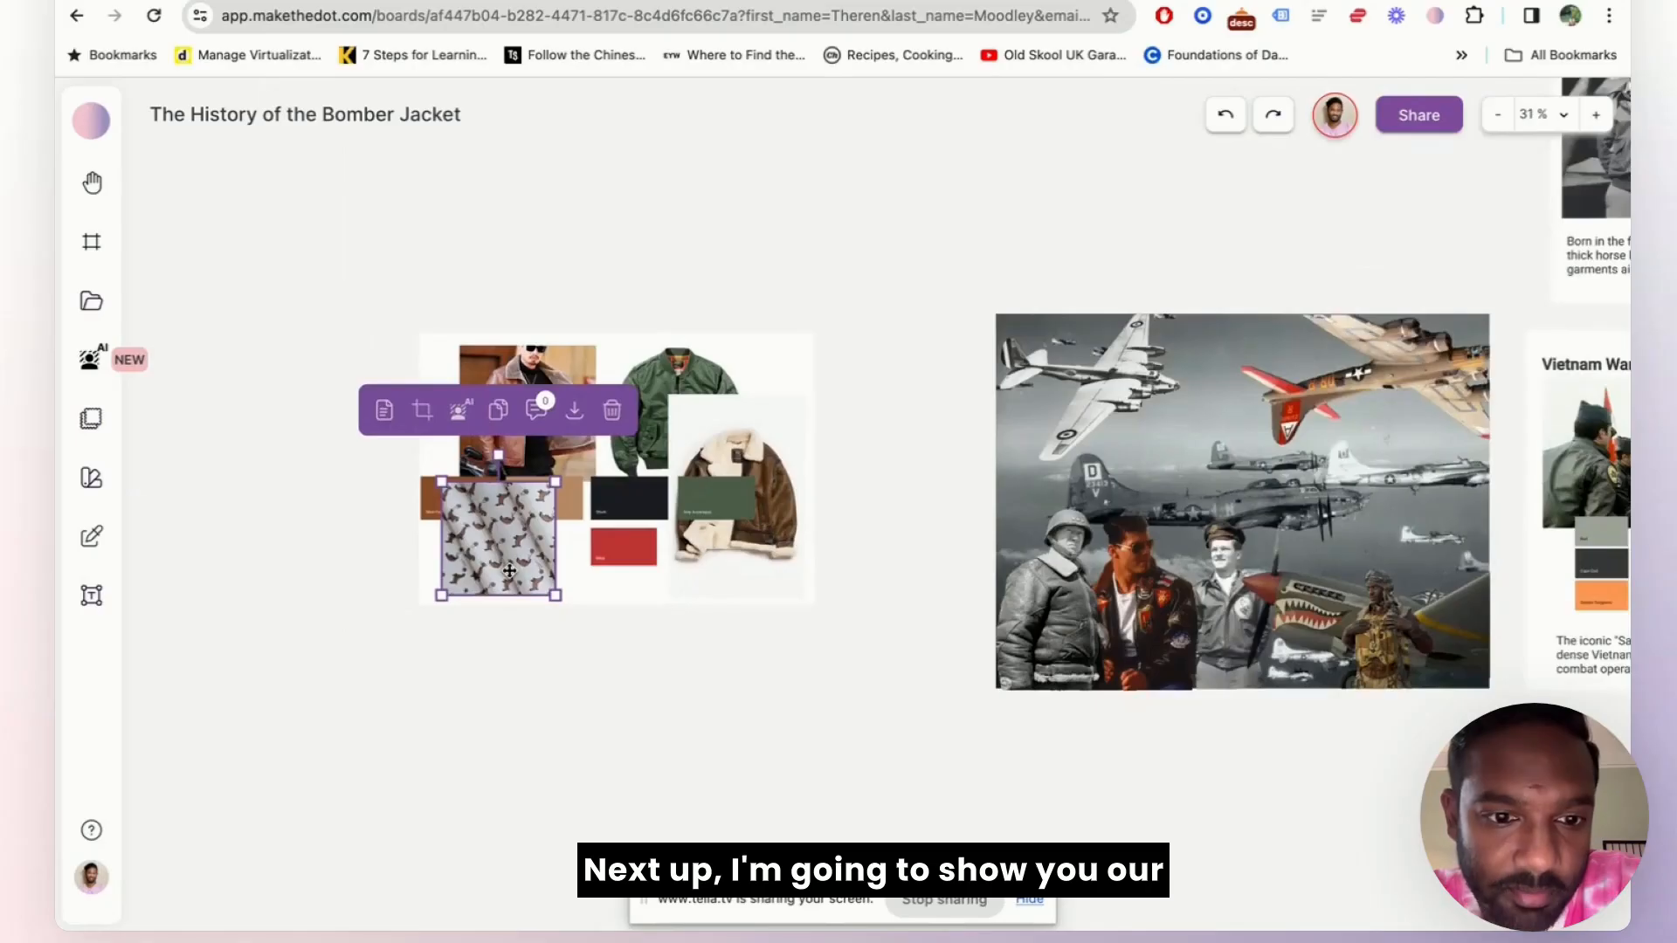
Step: Look over The History of the Bomber Jacket board for the loose aviator and bomber plane photos and the tweed fabric
scroll(502, 559, right, 3)
scroll(502, 559, up, 10)
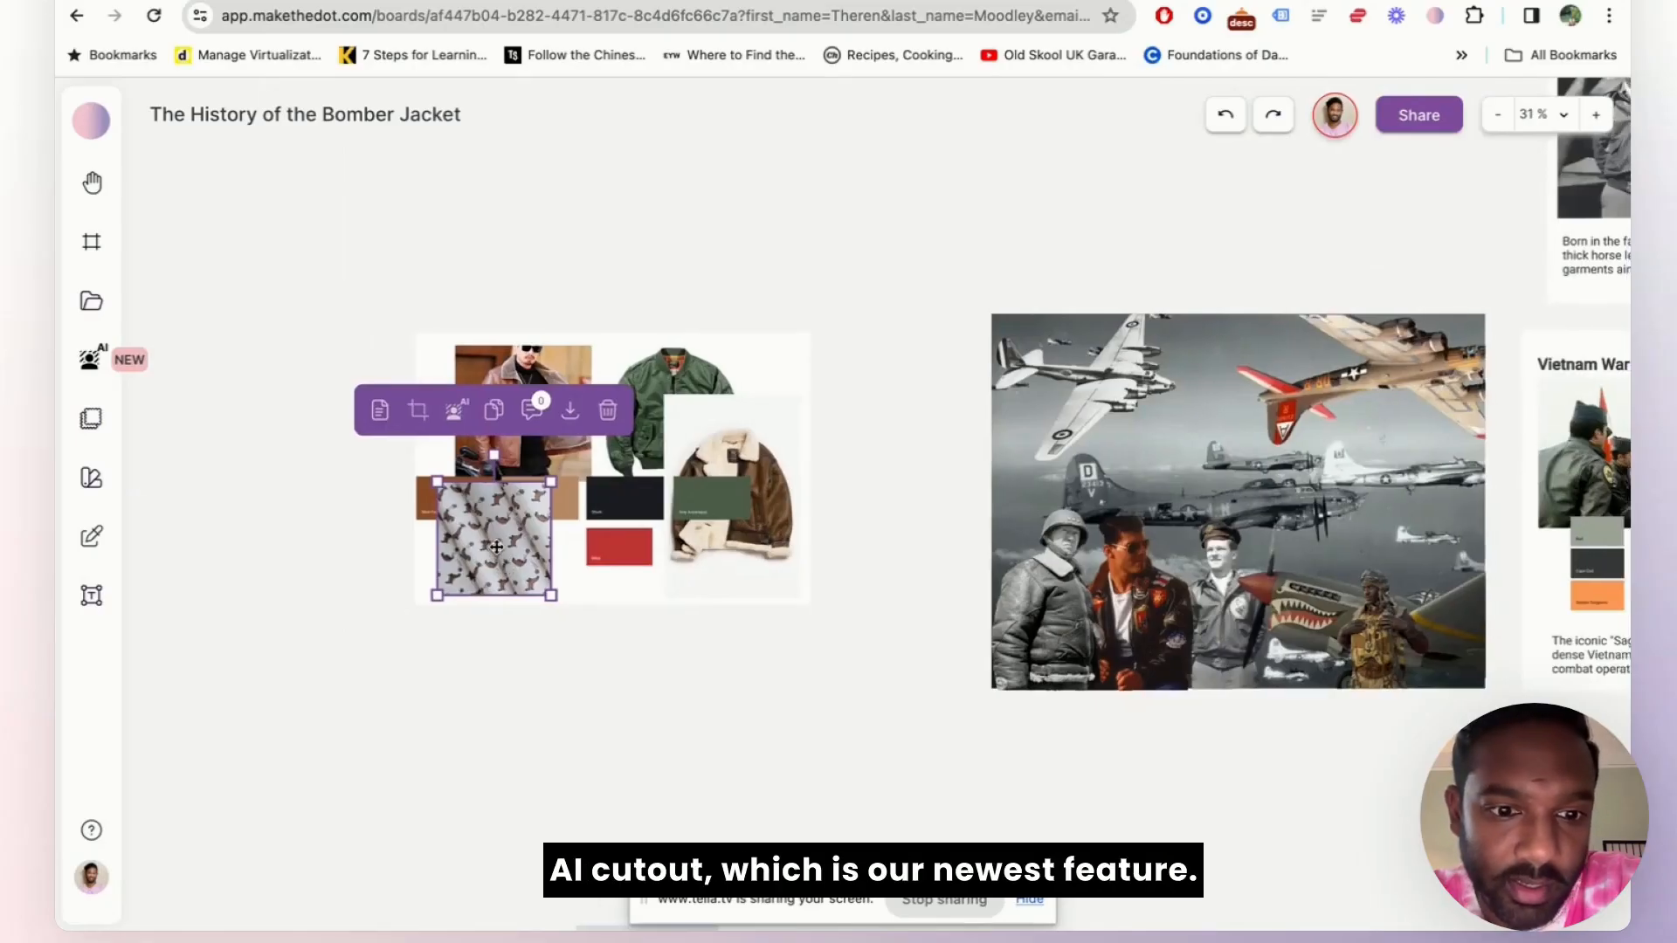
scroll(496, 548, right, 5)
scroll(496, 547, up, 10)
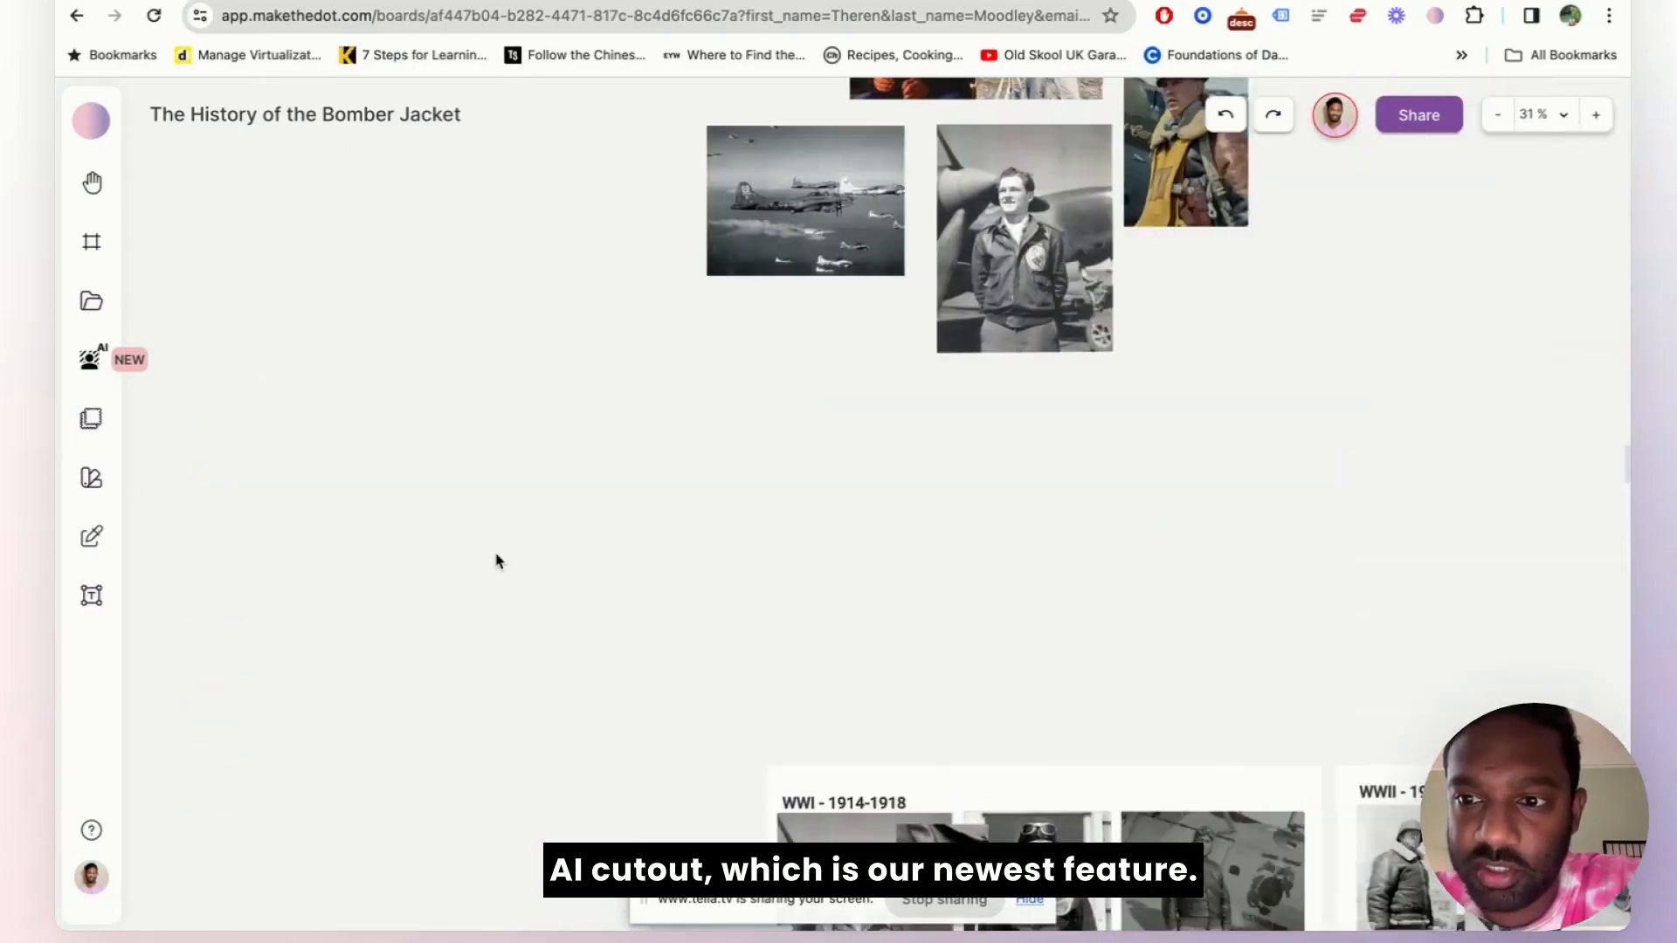
scroll(549, 672, down, 4)
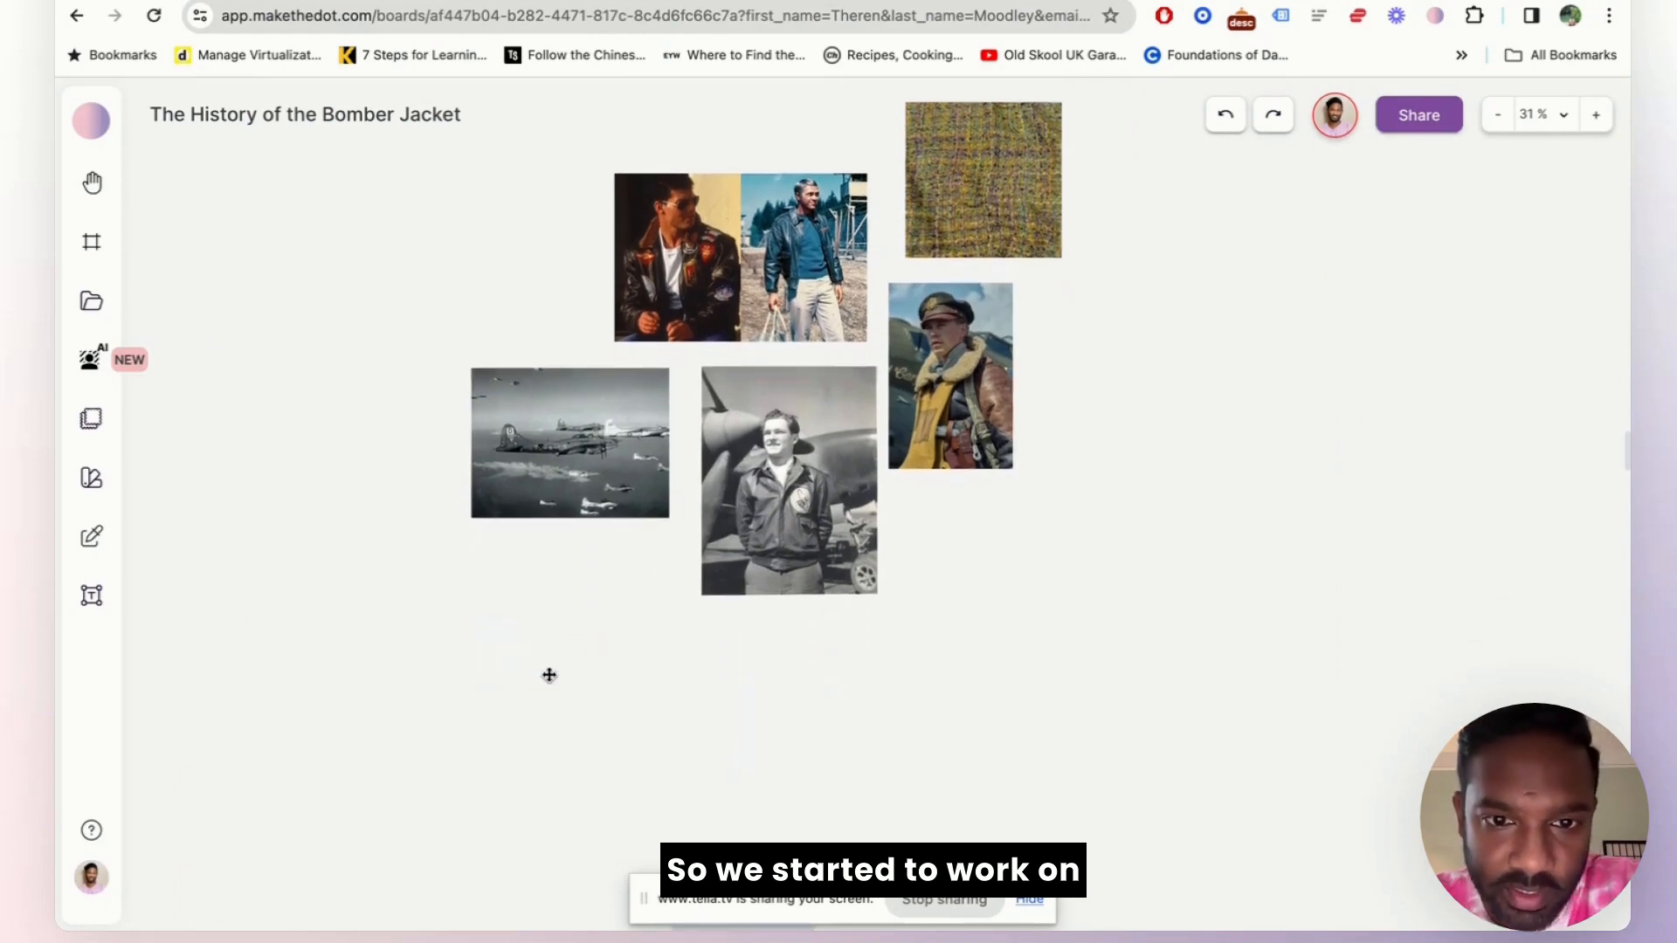
scroll(548, 673, up, 2)
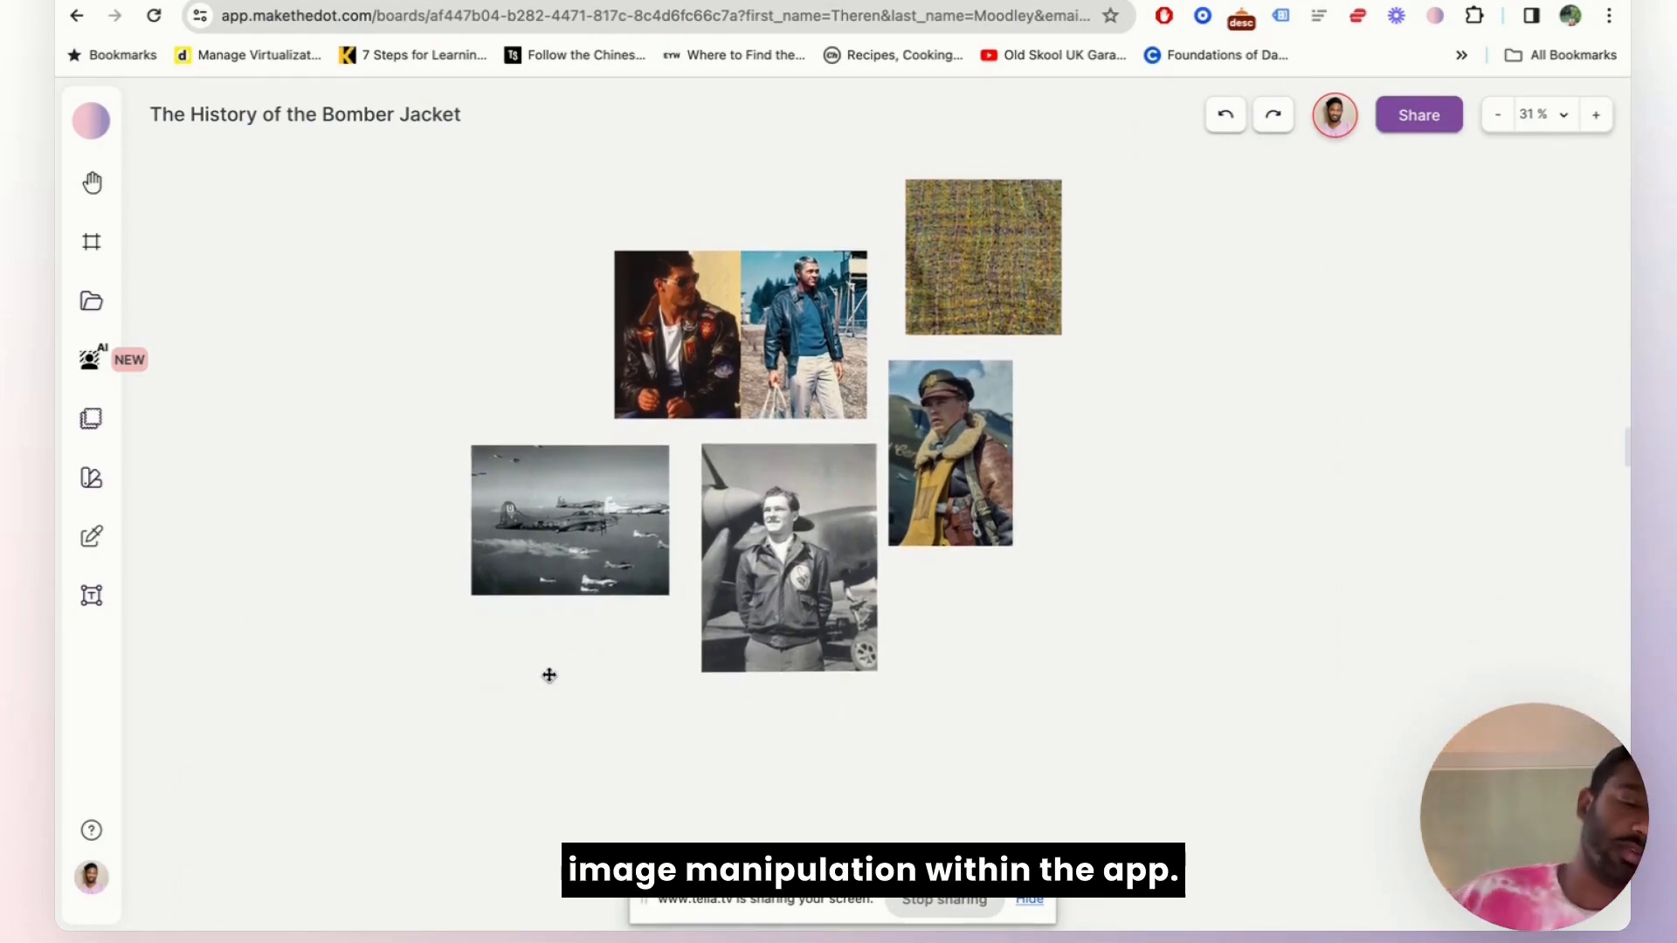
scroll(554, 663, up, 3)
scroll(554, 664, up, 2)
scroll(554, 664, right, 4)
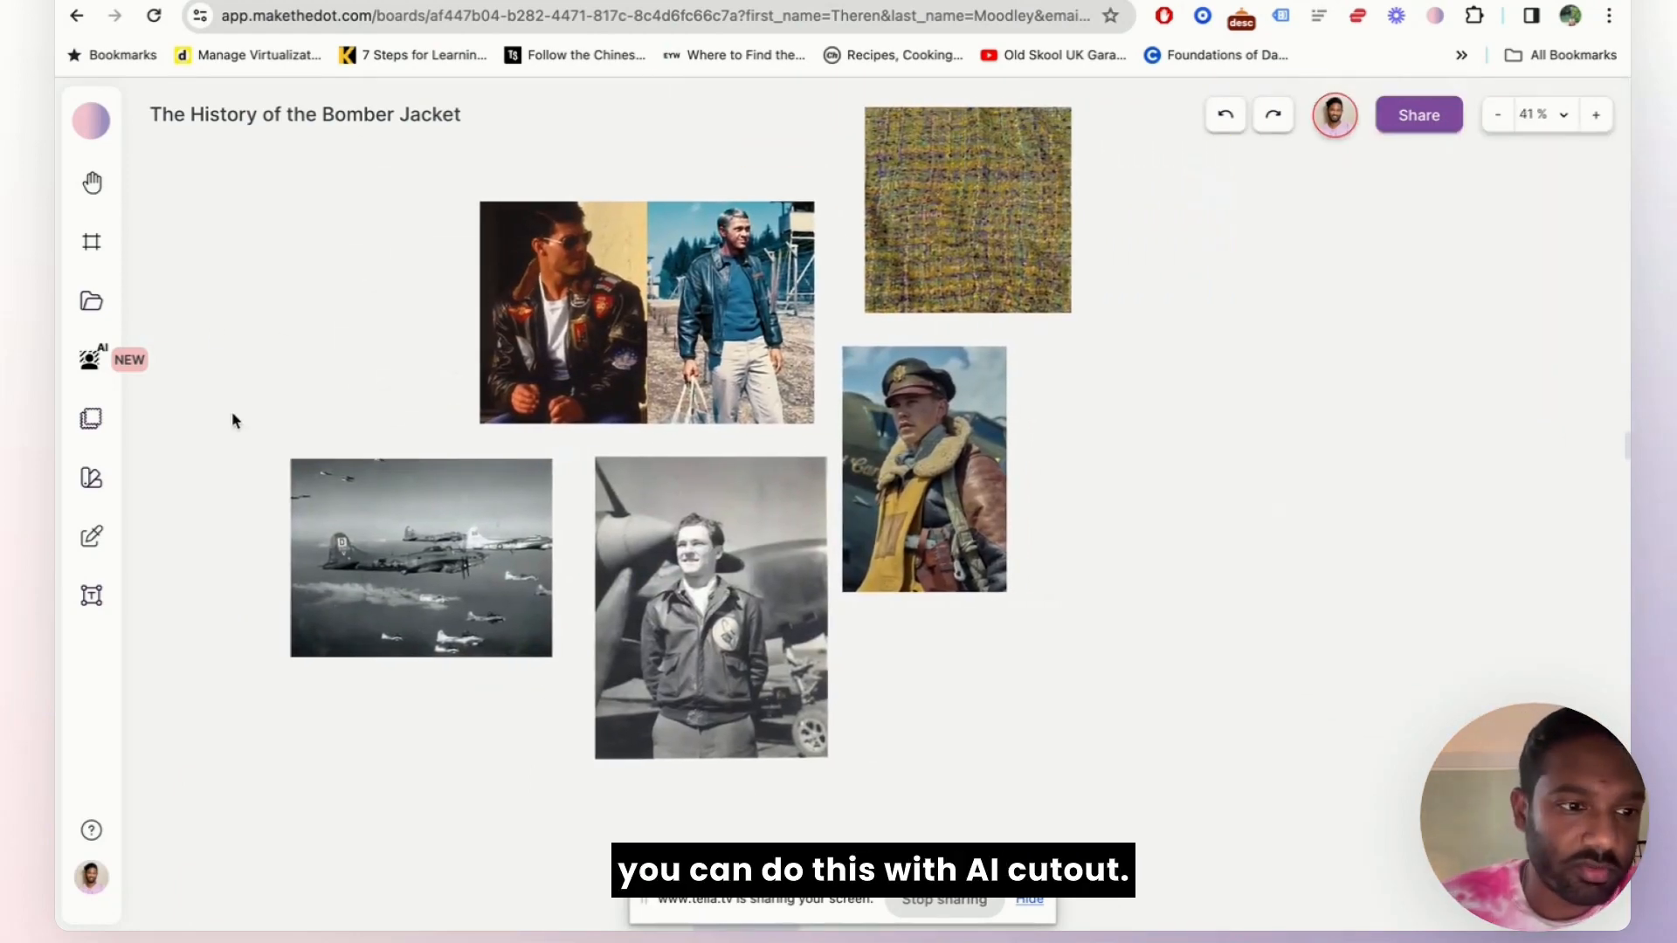
Step: Cut out the sky background, including the lower clouds, from the black-and-white bomber planes photo with AI Cutout
click(330, 572)
click(384, 384)
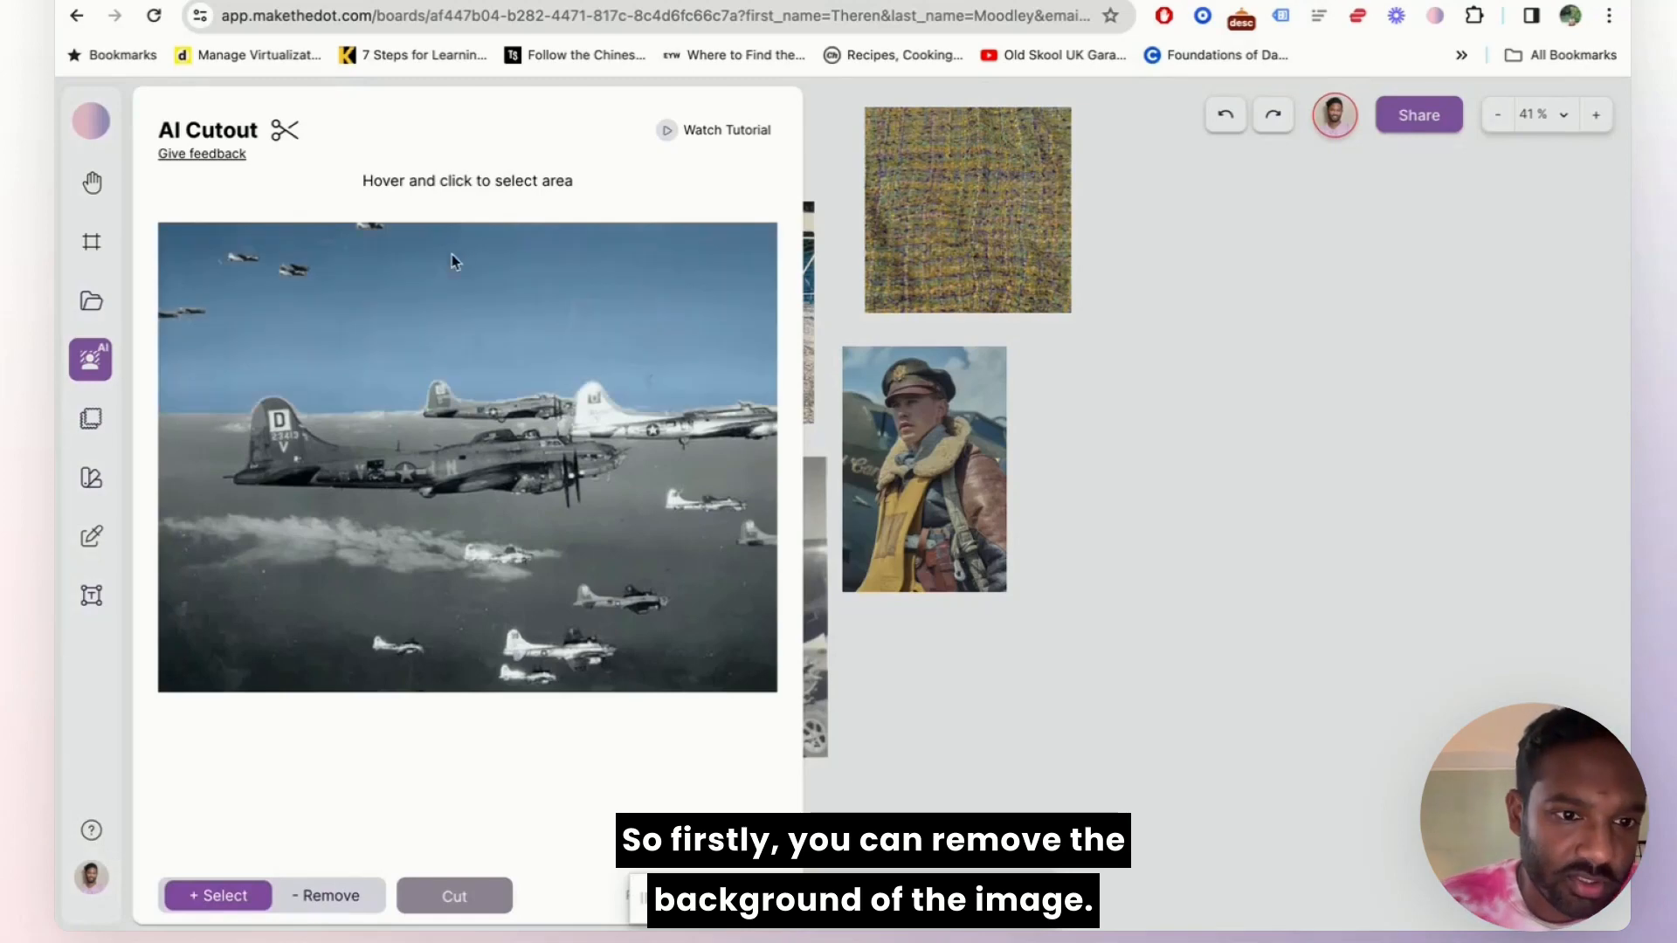
click(455, 274)
click(393, 572)
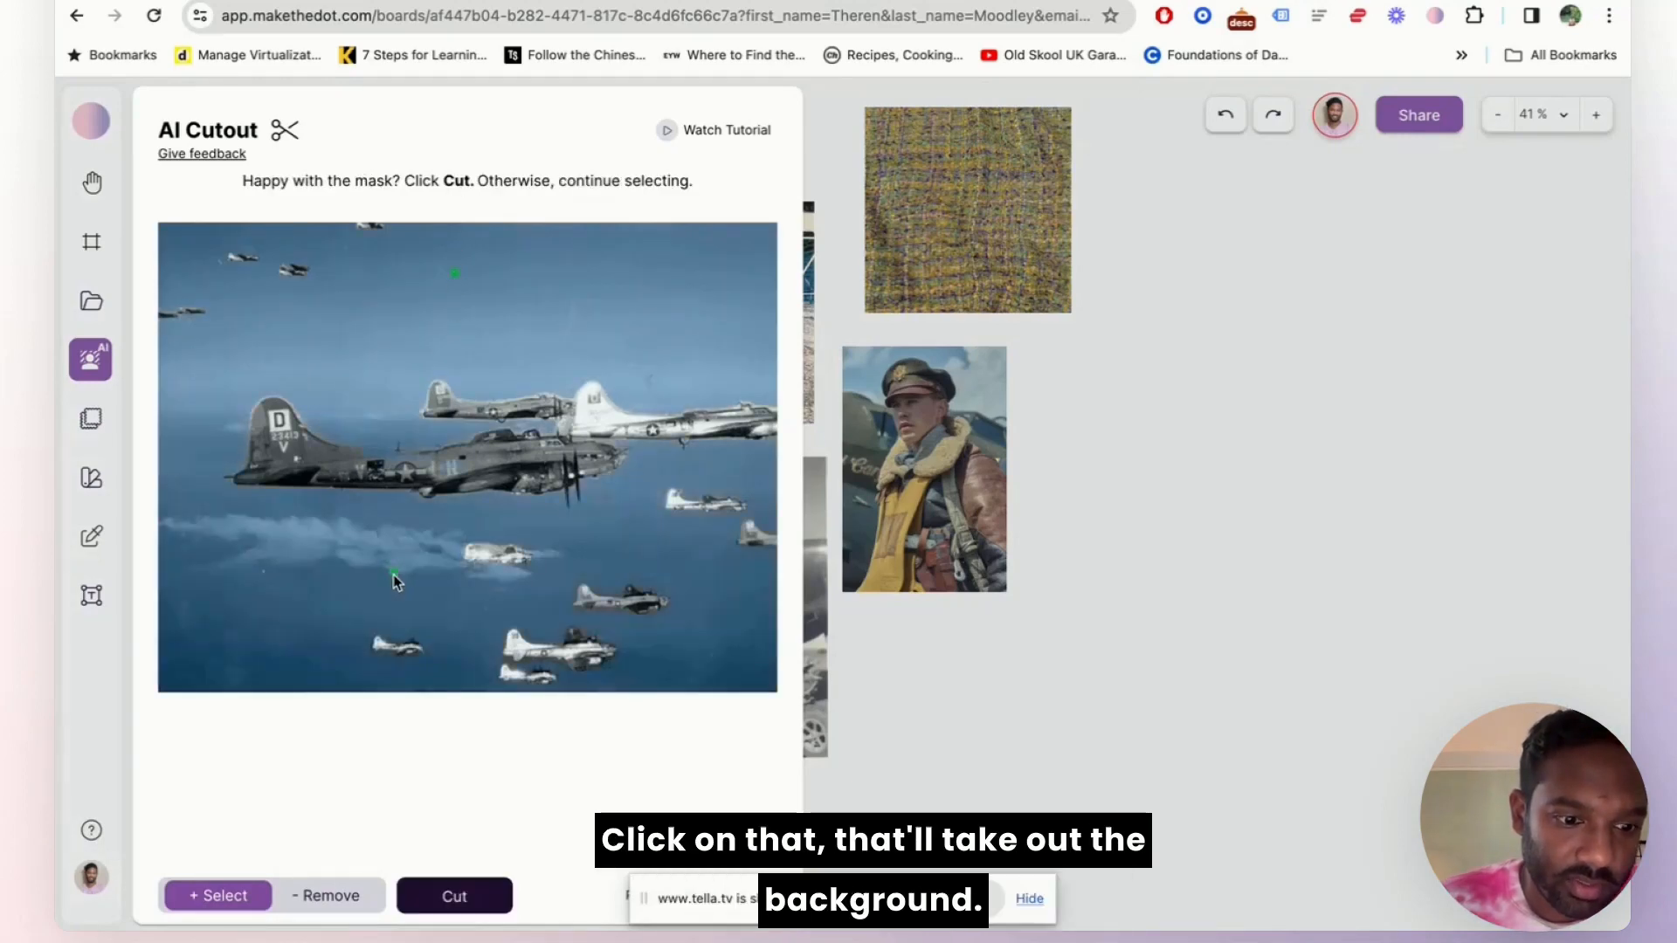
click(341, 899)
click(454, 900)
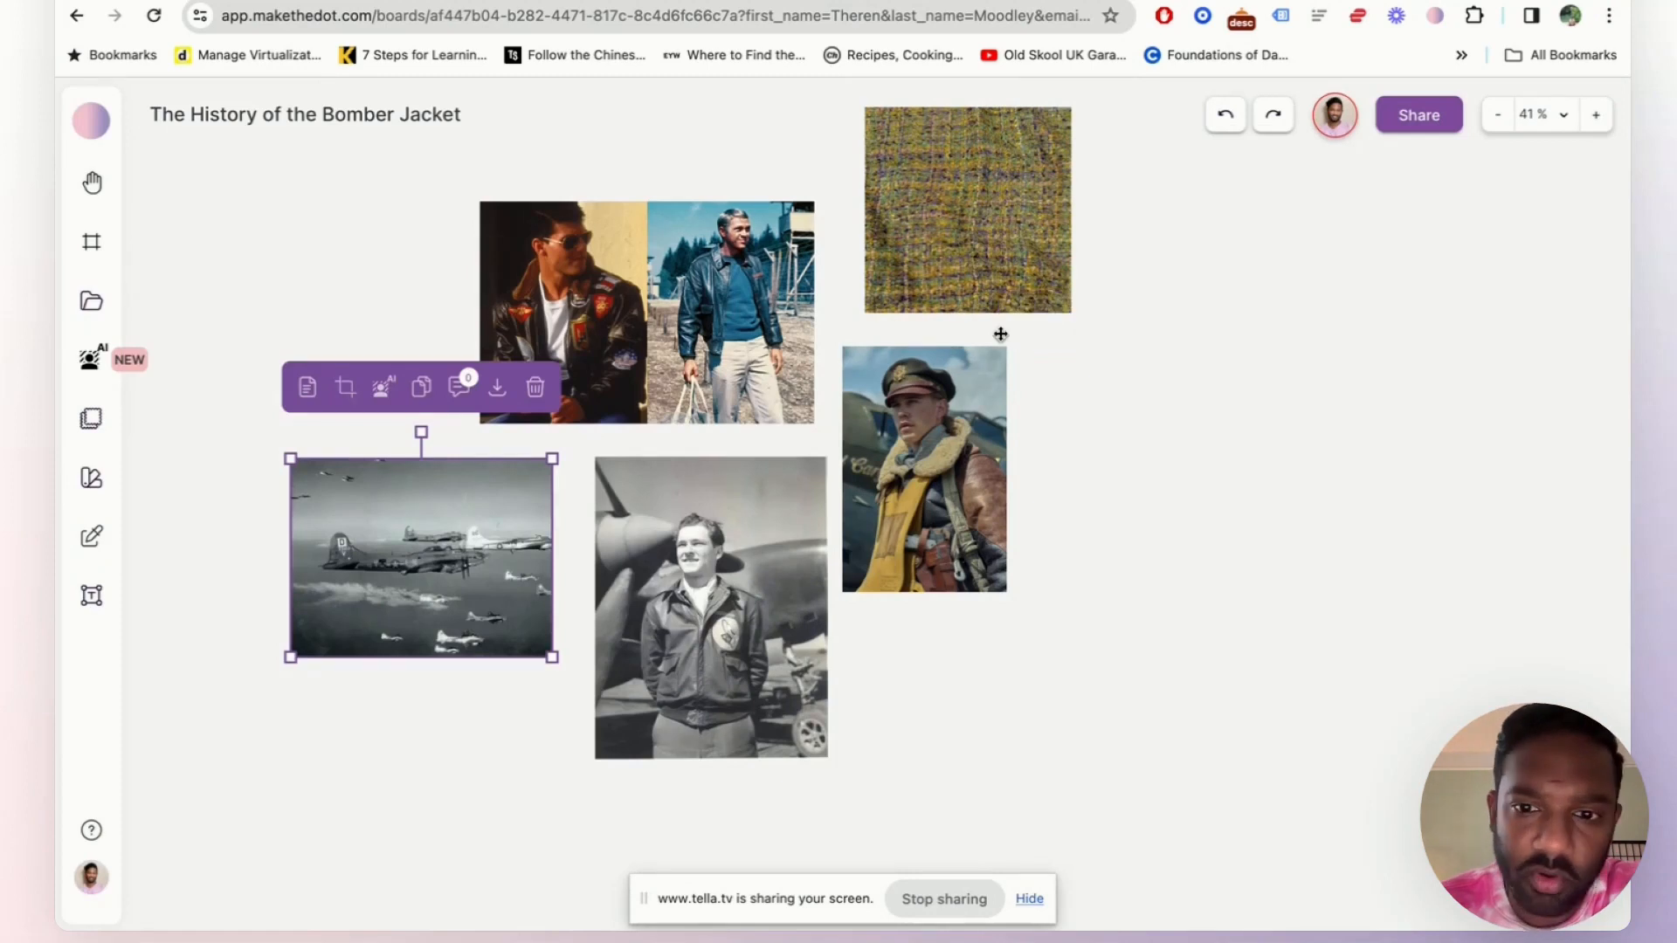
click(1002, 330)
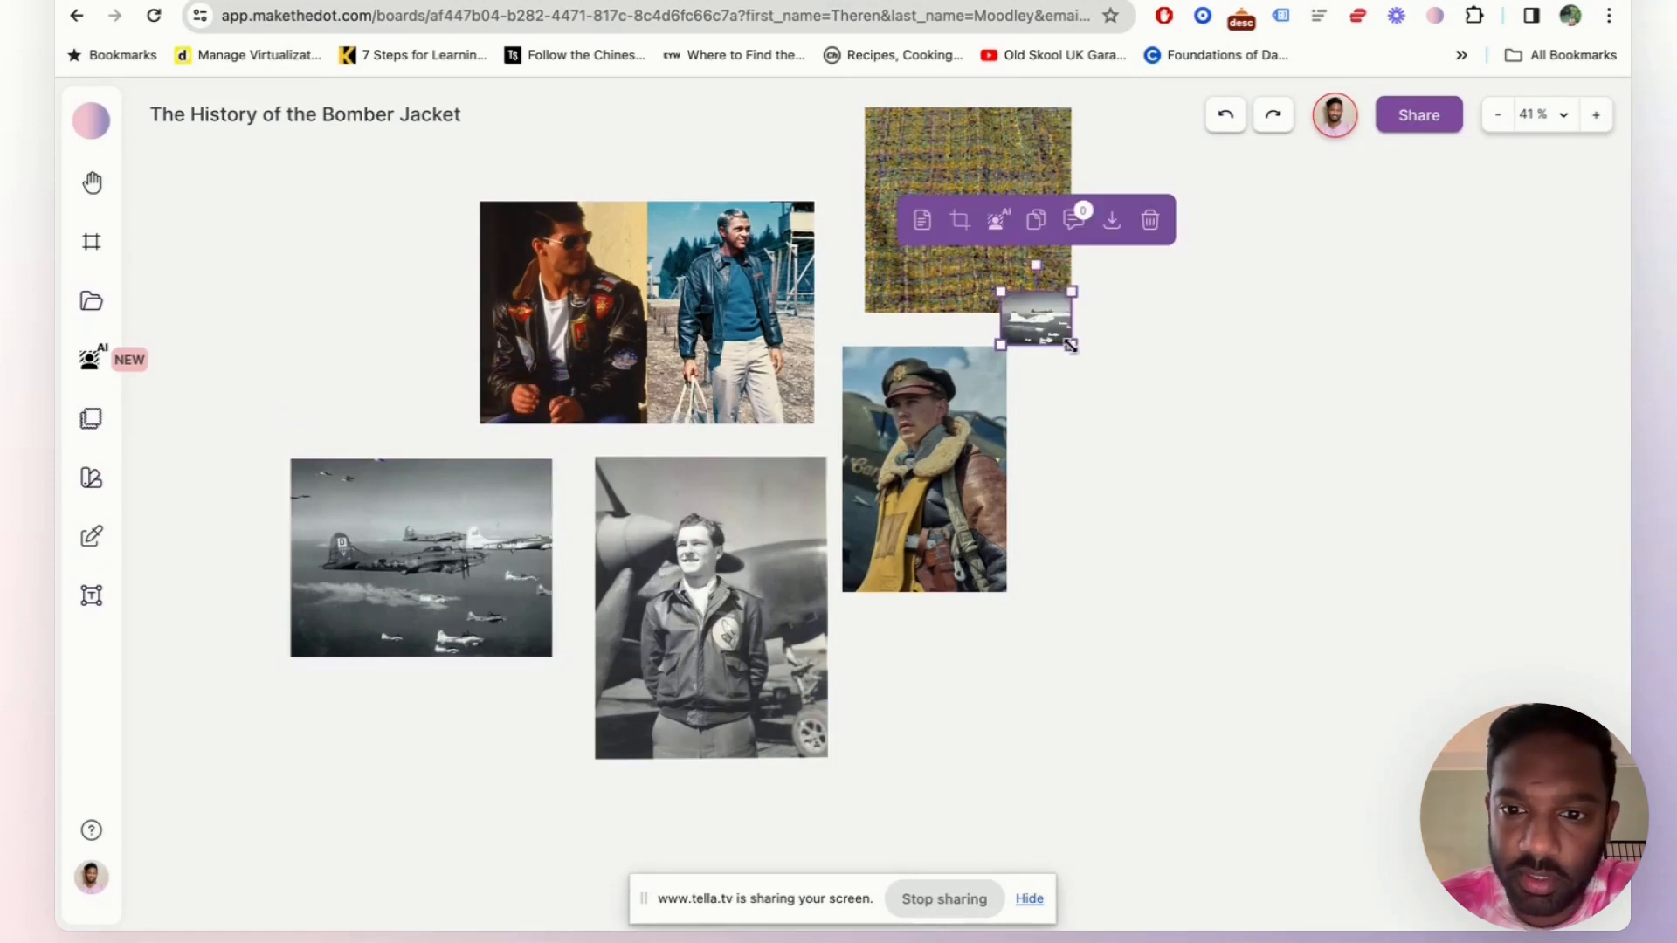
Step: Enlarge the sky cutout and tweed fabric, lay the cutout over the tweed to fill the plane shapes, and move the capped pilot's photo down
drag(1071, 345, 1353, 492)
click(1066, 272)
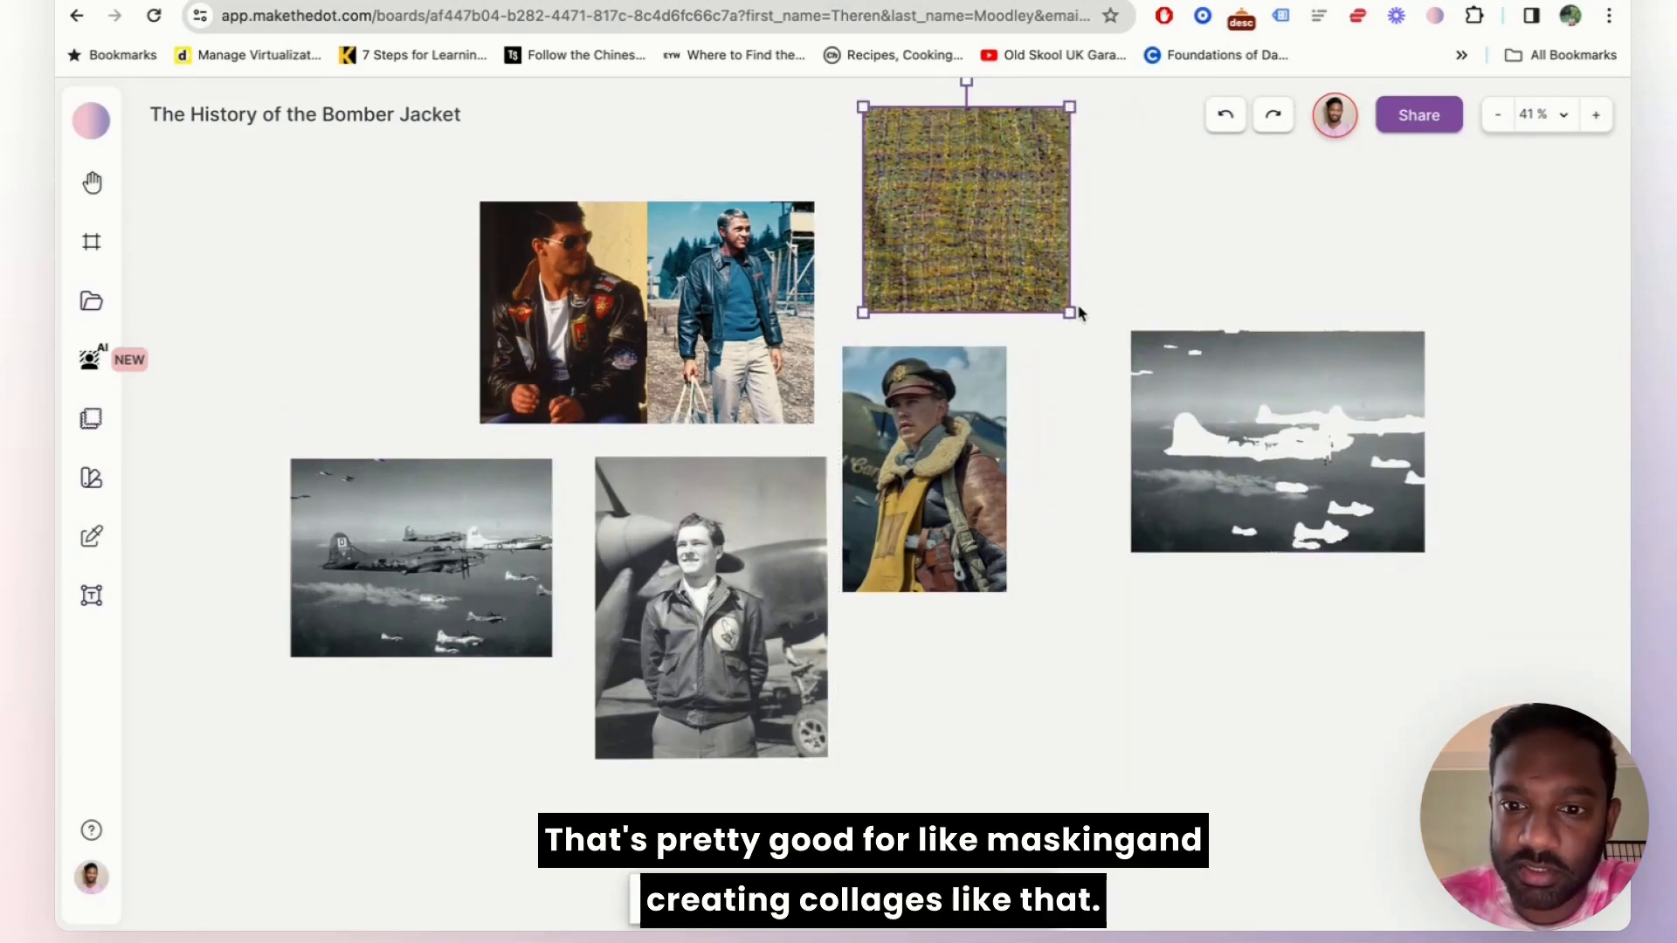
drag(1072, 318, 1136, 373)
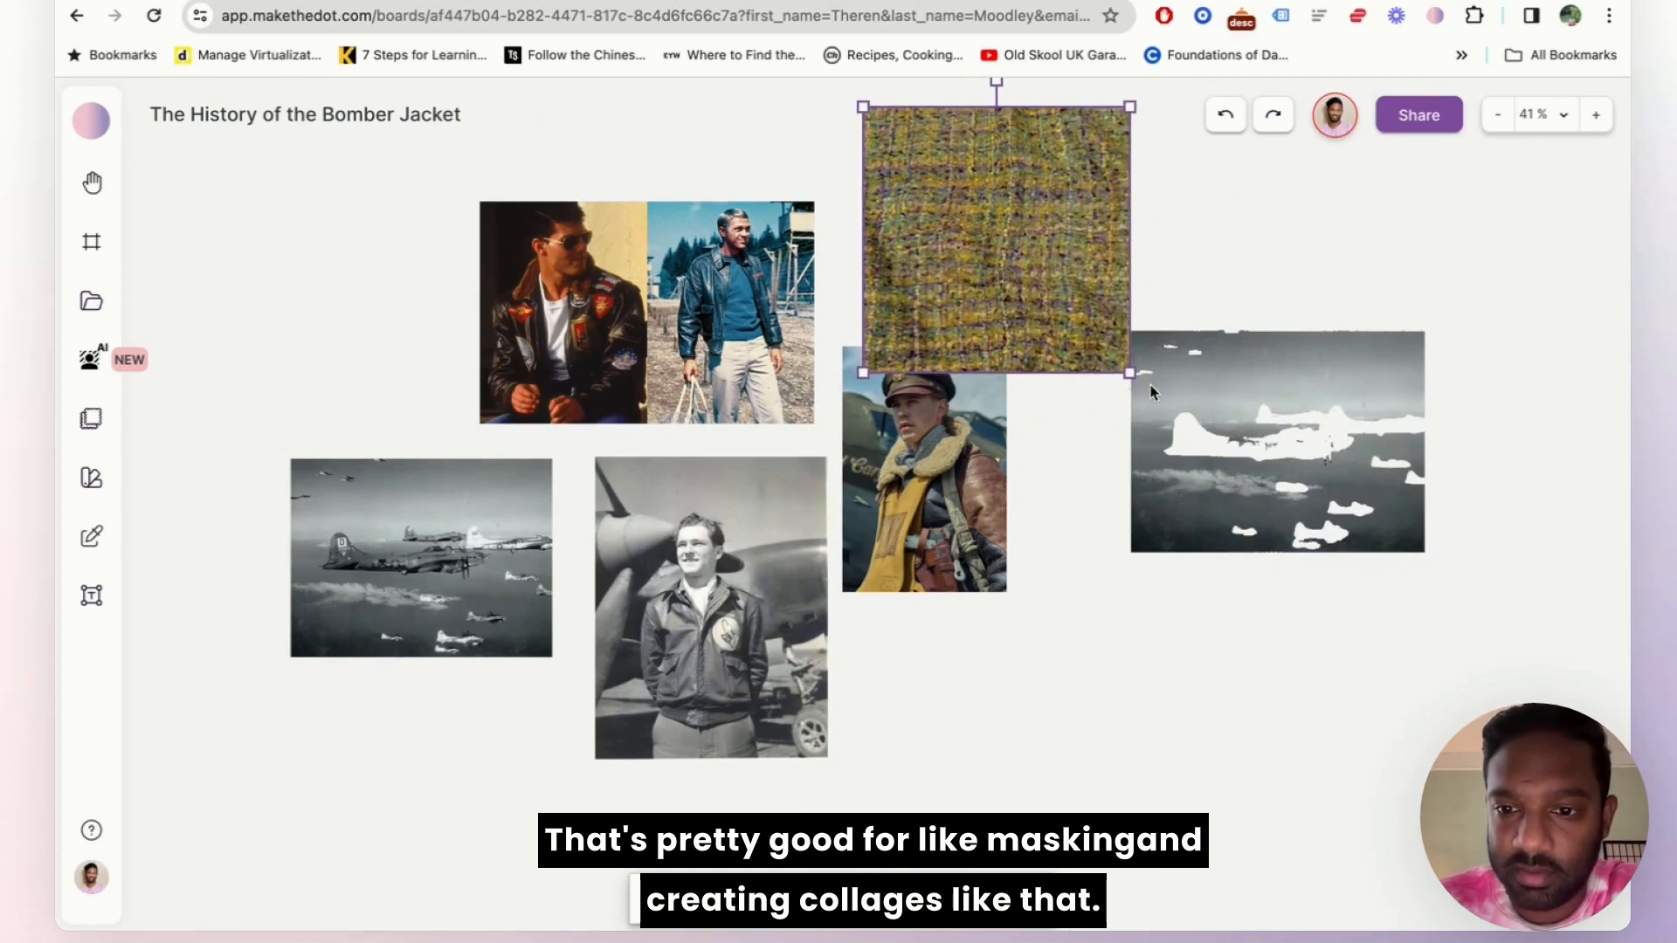
drag(1325, 450, 1048, 269)
drag(948, 486, 942, 600)
Step: Cut out the whole figure of the standing airman from the black-and-white photo with AI Cutout
click(723, 607)
click(675, 387)
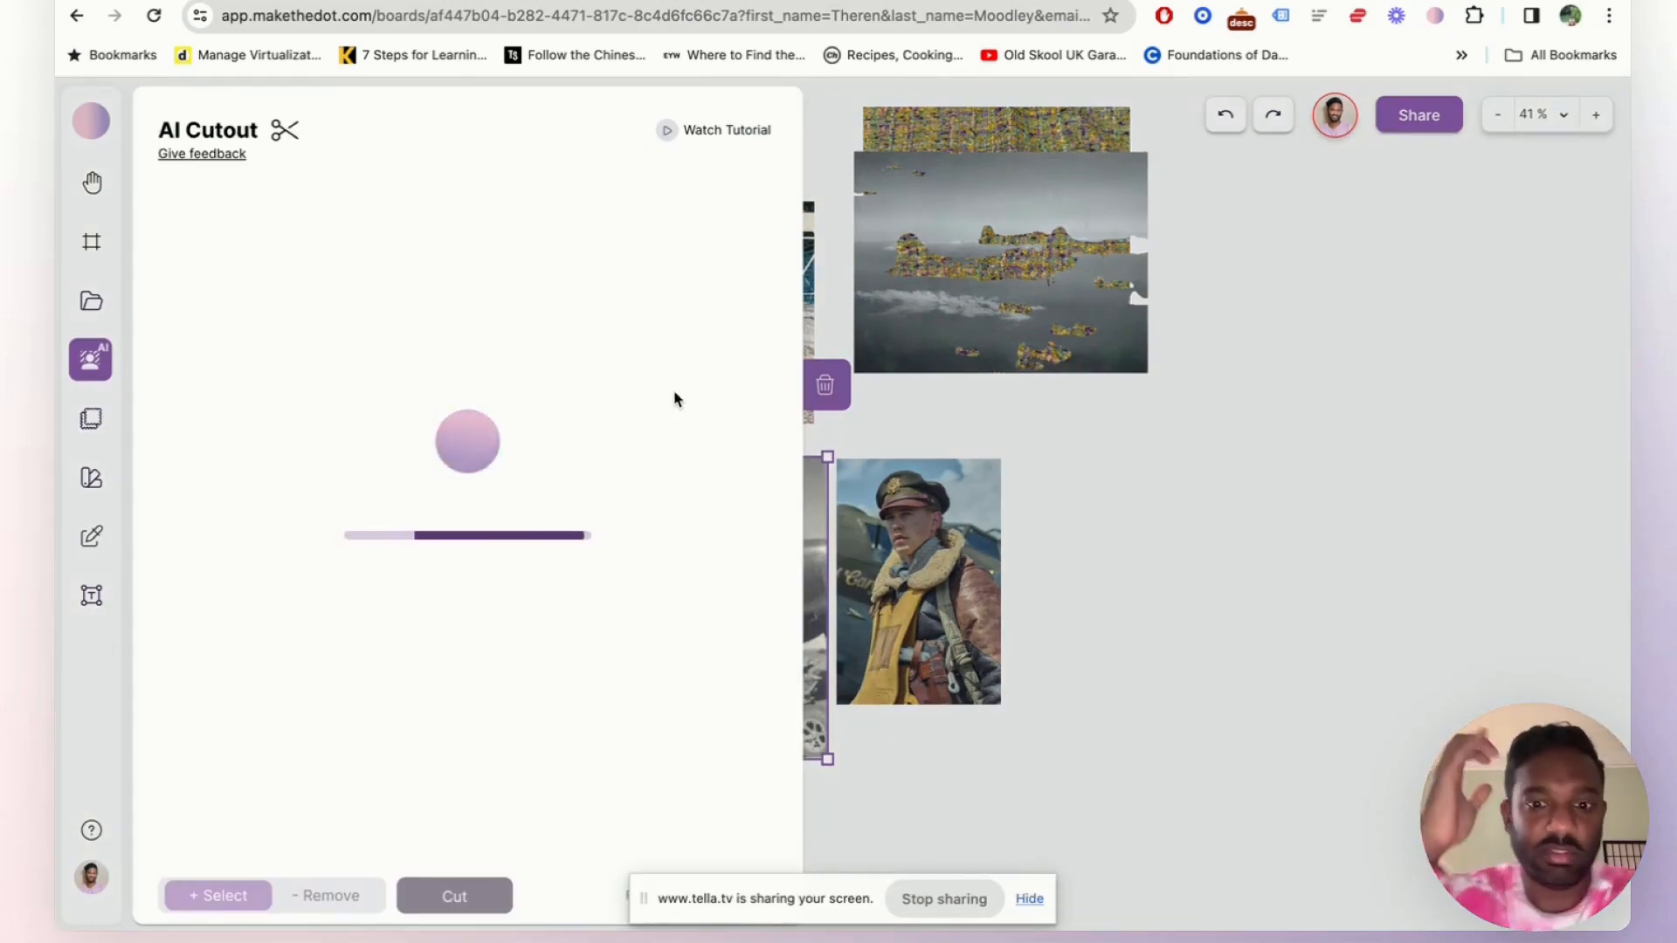
click(442, 378)
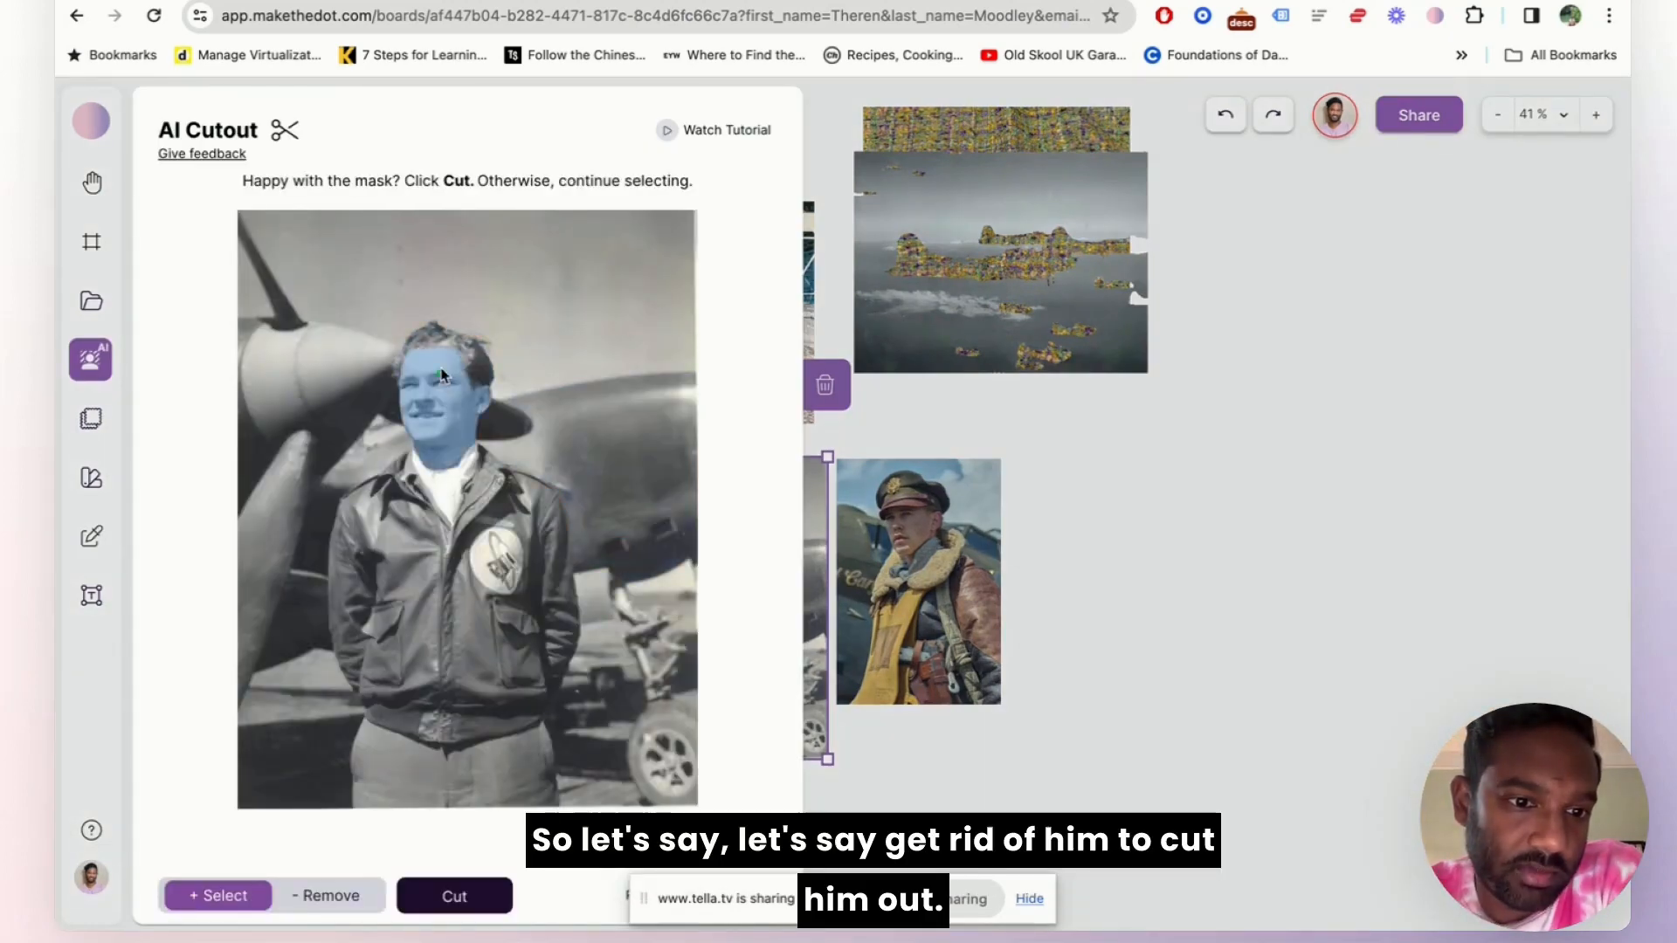
click(434, 334)
click(408, 773)
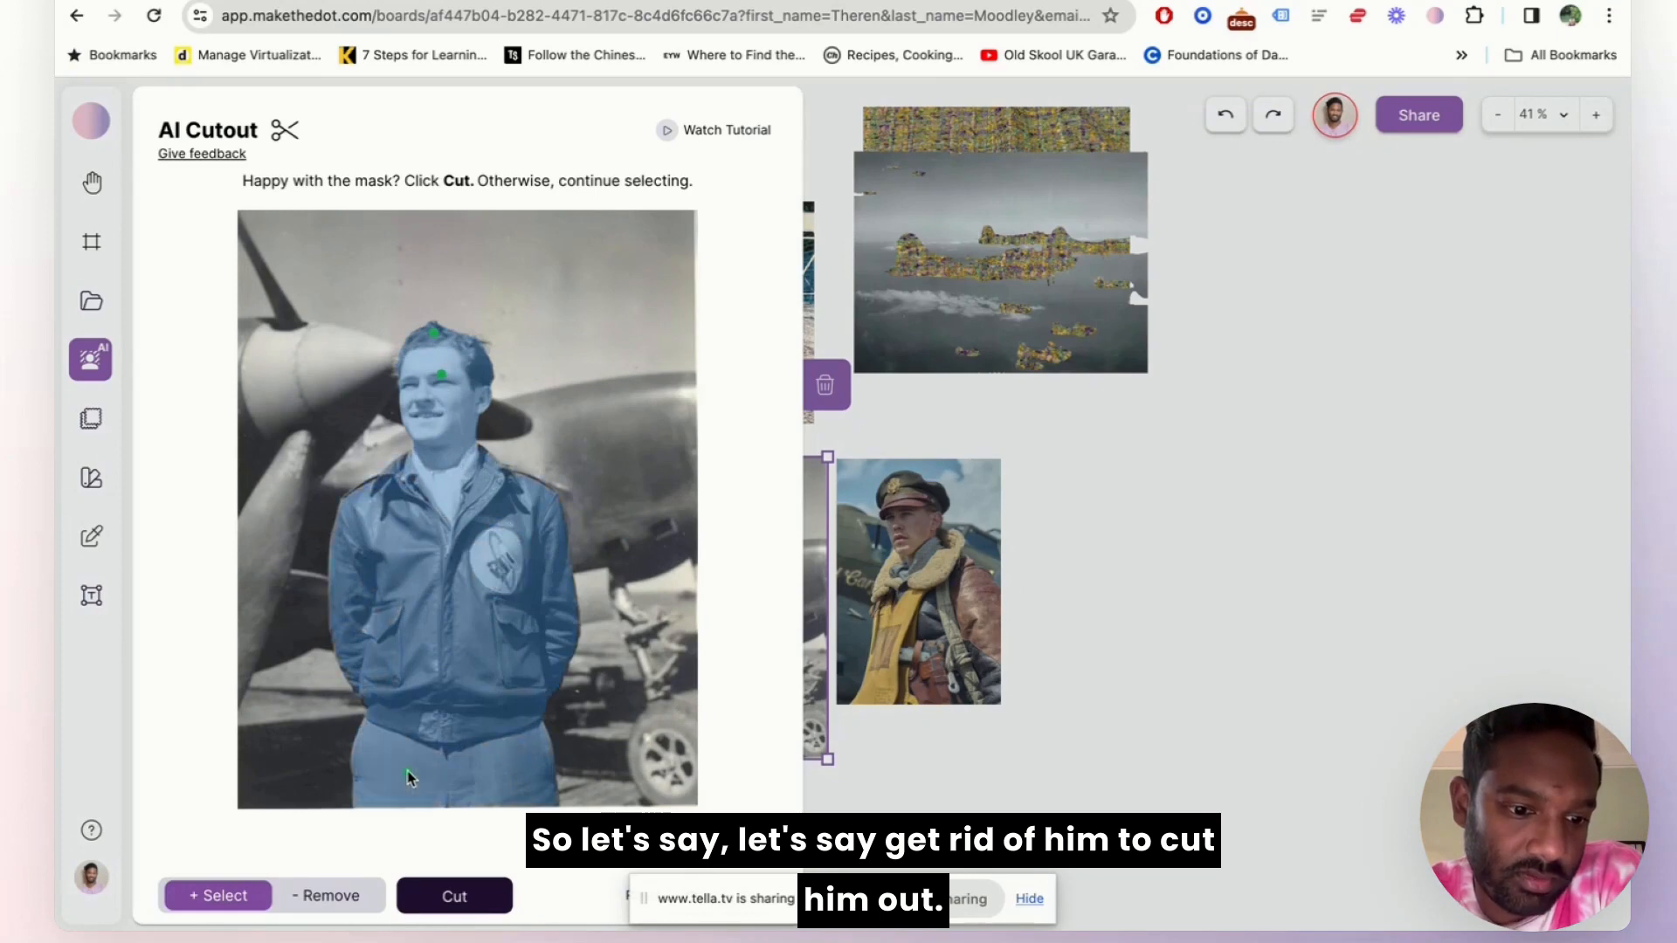
click(455, 905)
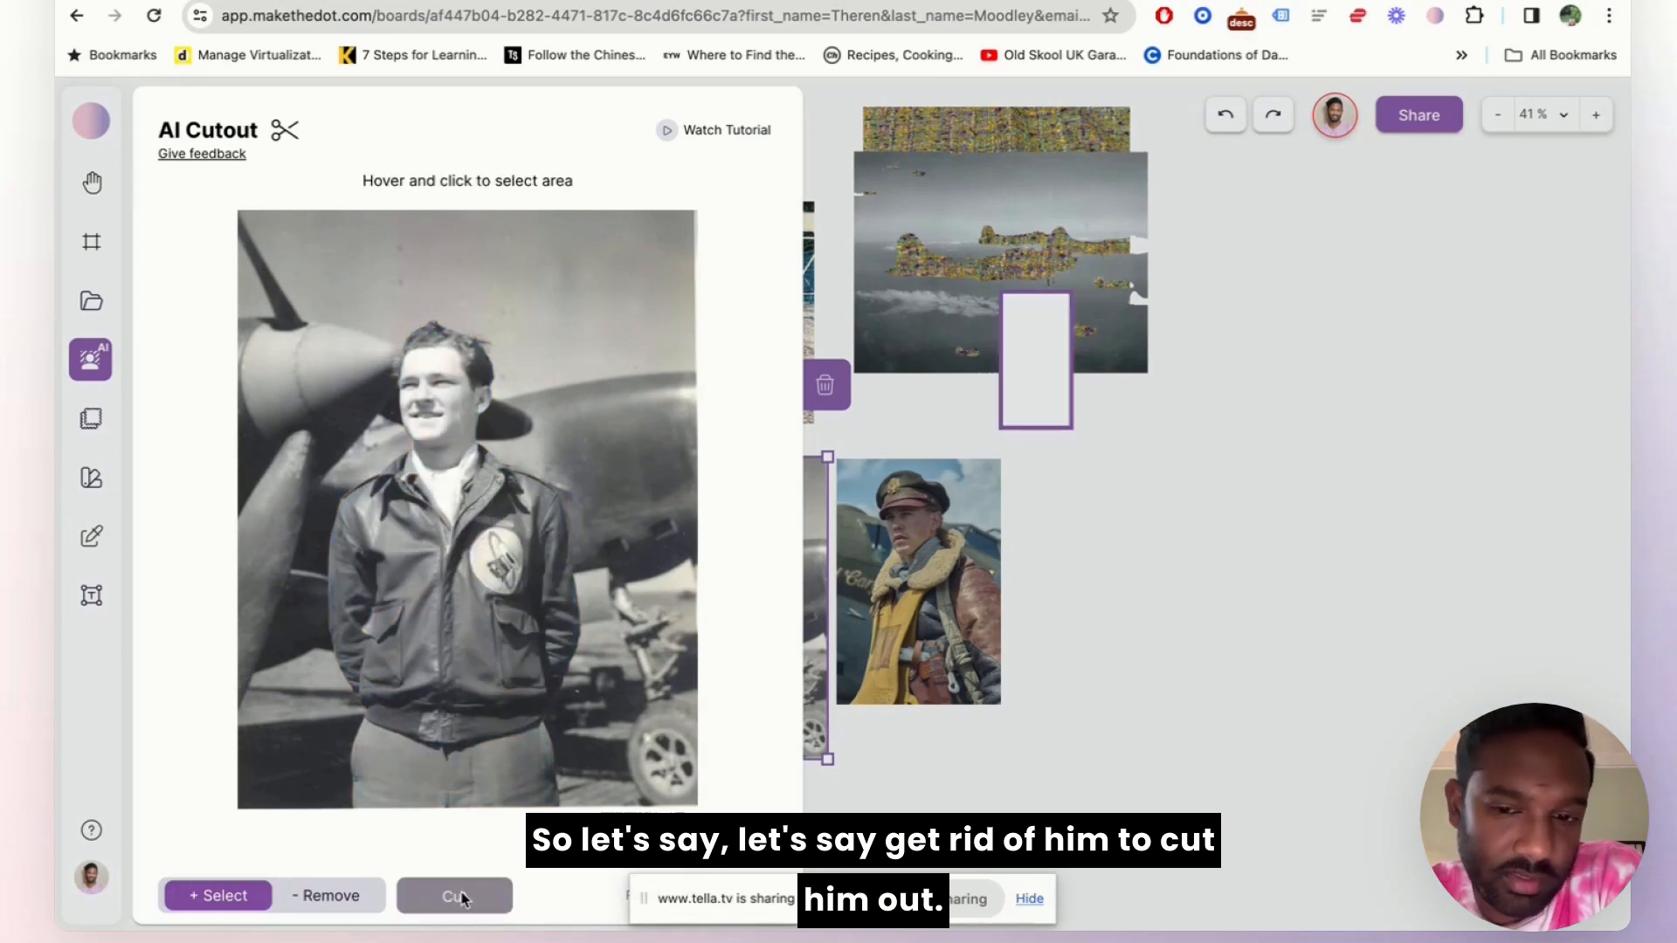
click(1092, 467)
Step: Place the airman cutout on the planes collage, standing near its lower left corner
scroll(1090, 463, up, 10)
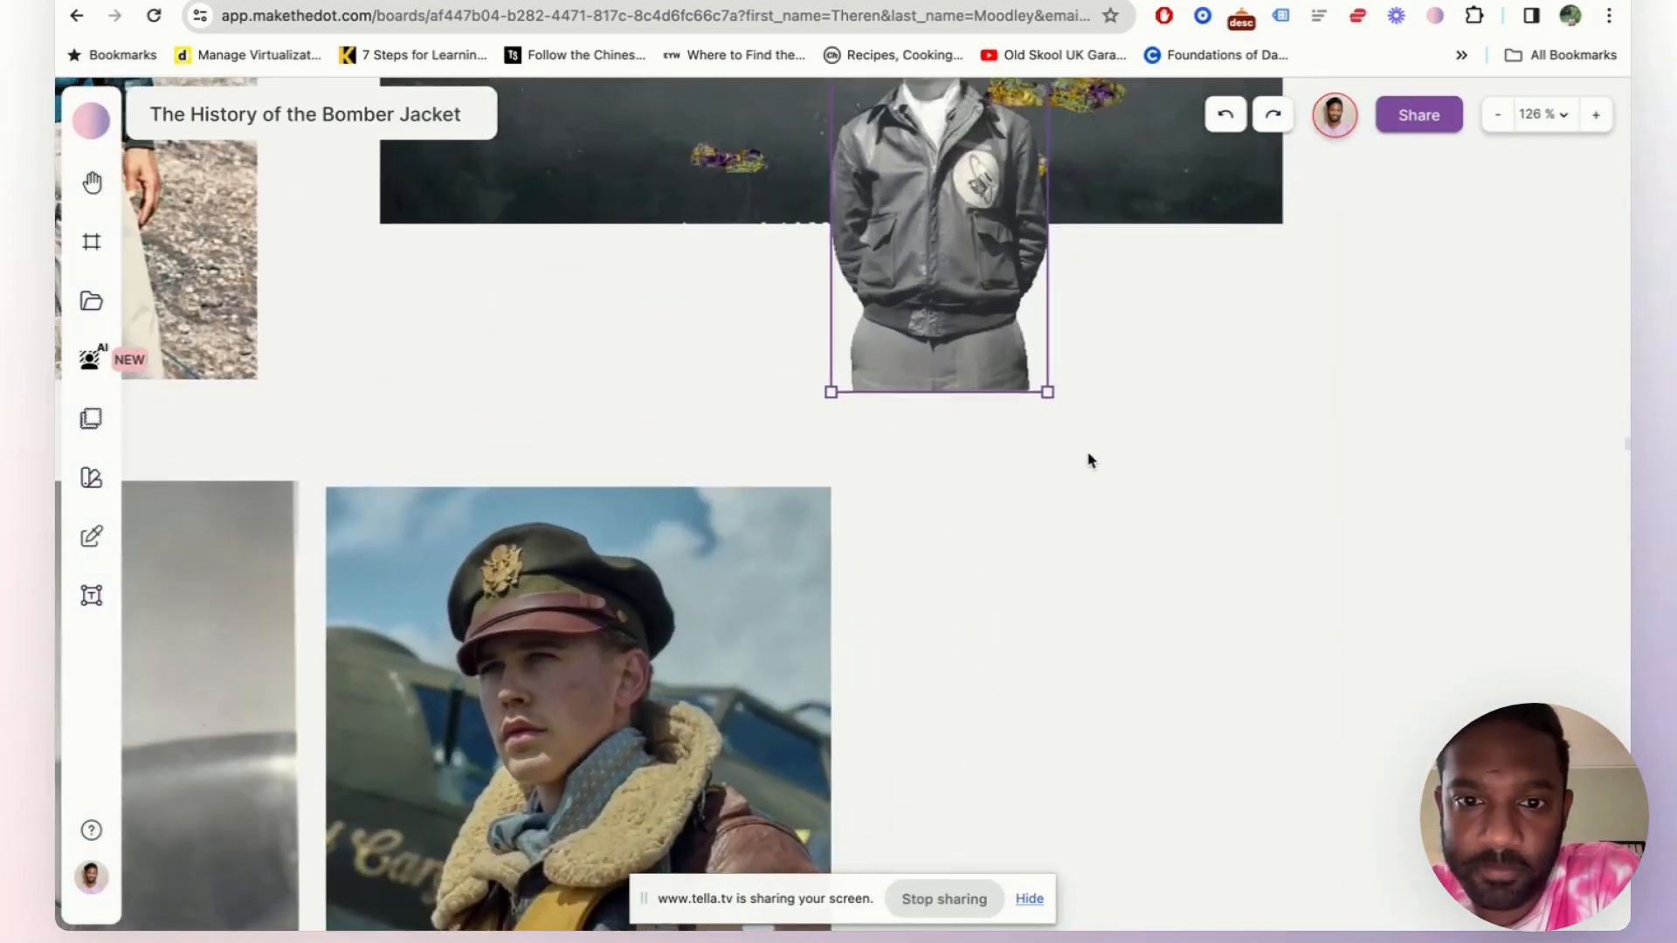
scroll(1090, 462, up, 3)
drag(918, 551, 616, 374)
Step: Cut out only the officer's cap from the colour photo of the capped pilot with AI Cutout
scroll(693, 609, down, 6)
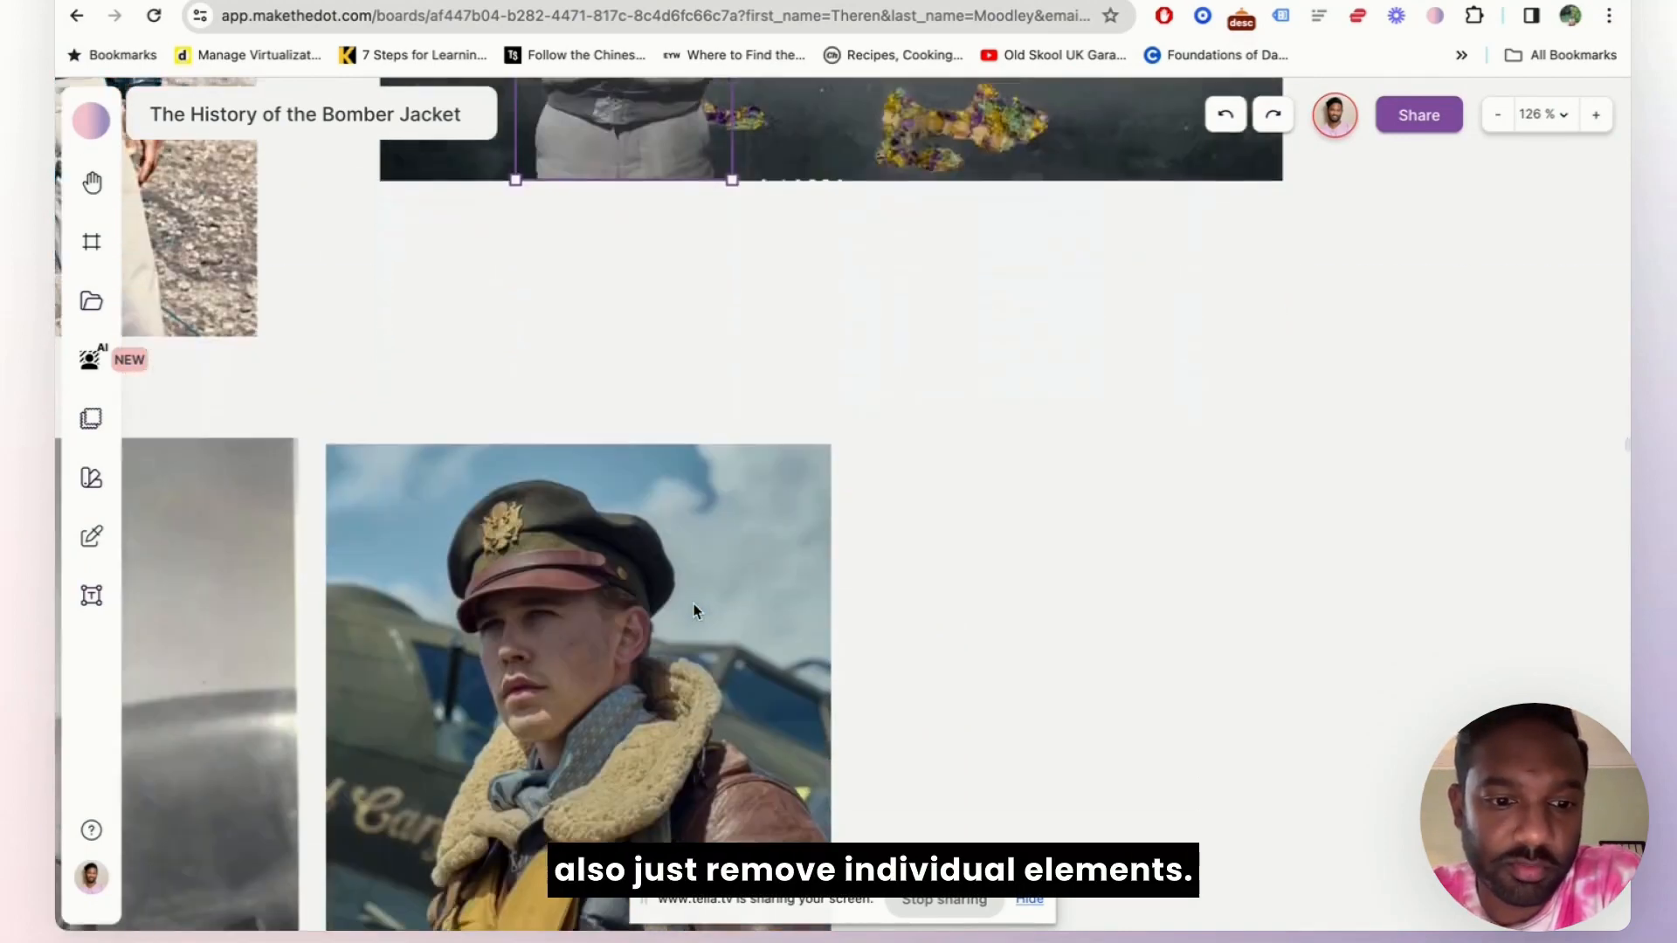
click(696, 590)
click(545, 134)
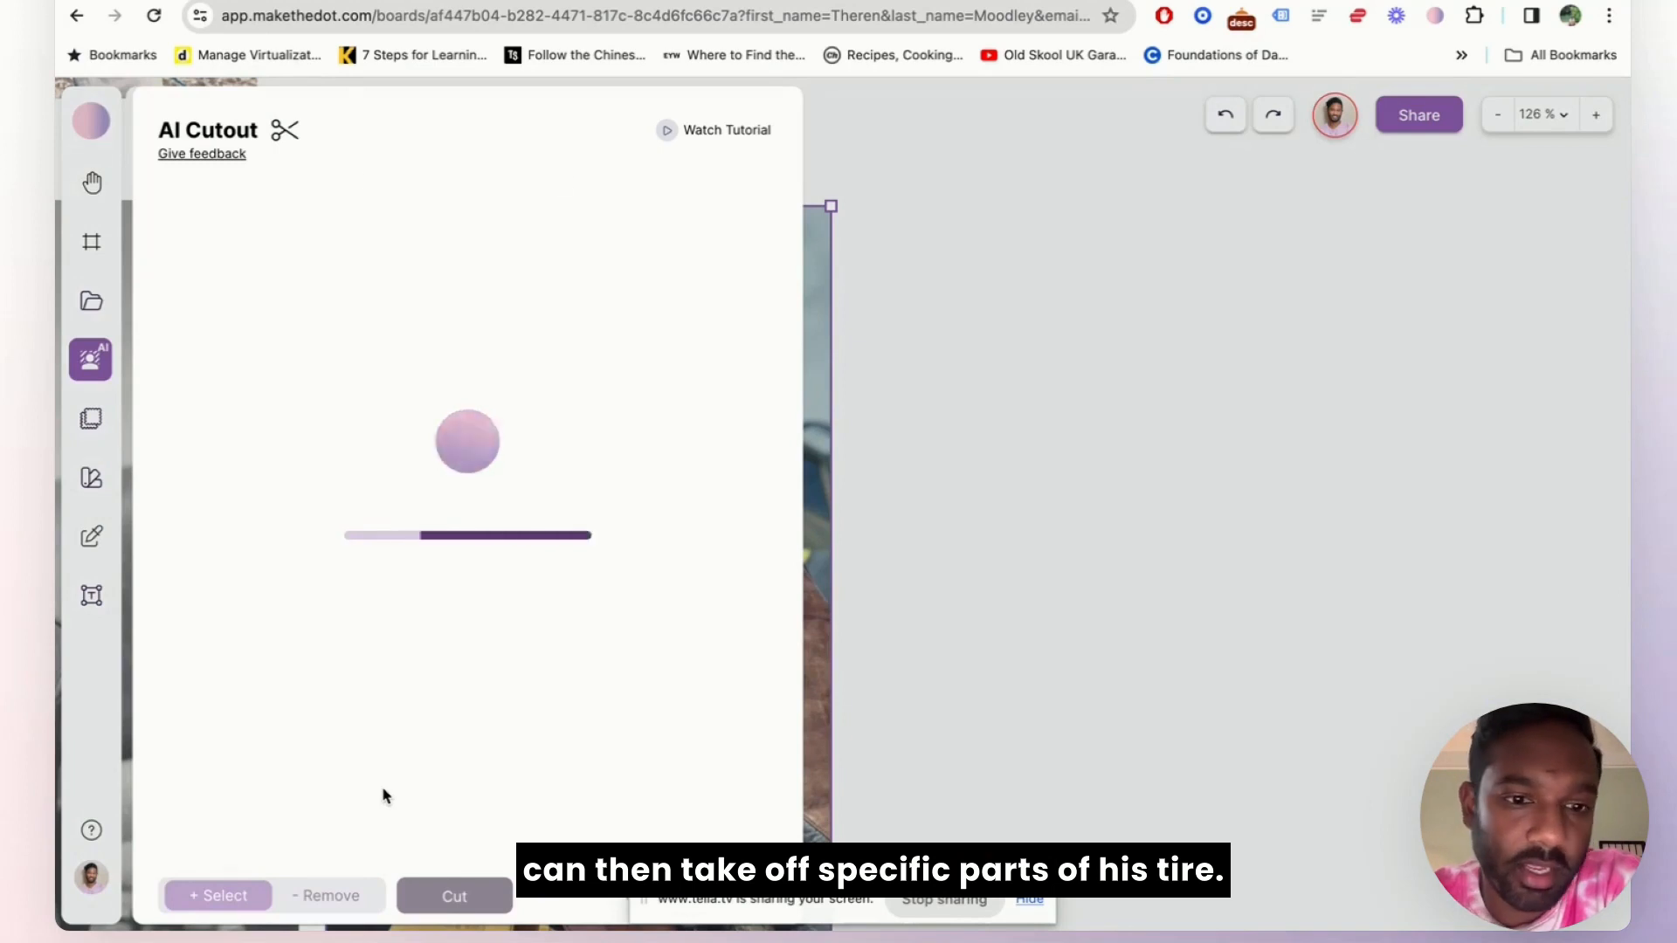
click(442, 278)
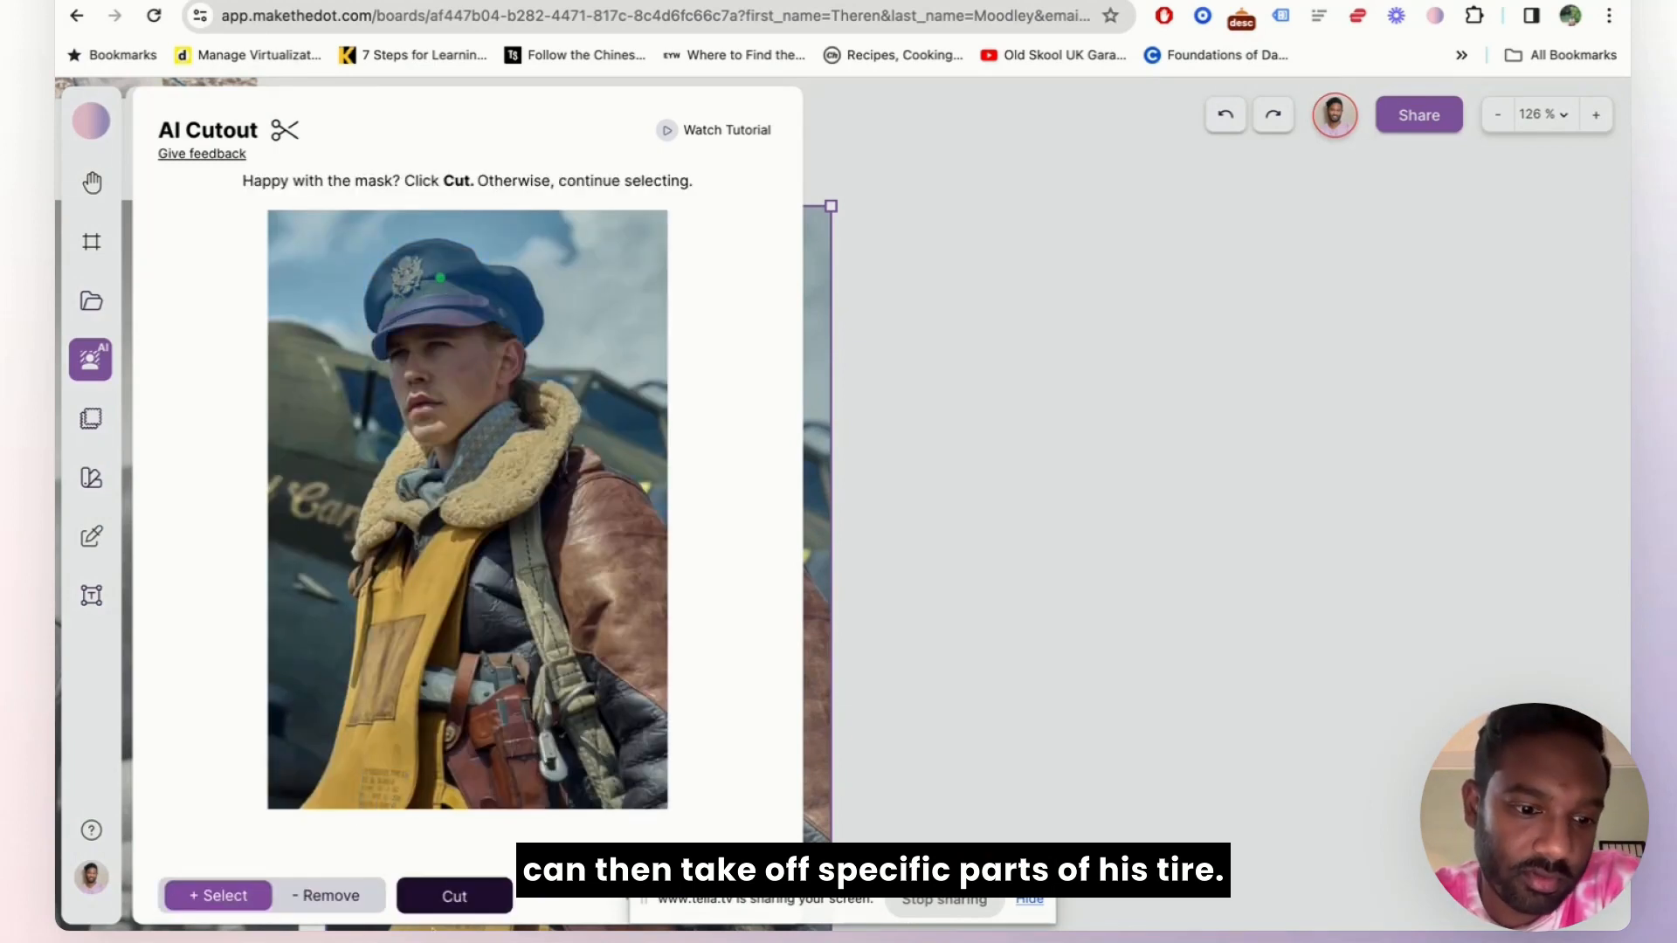
click(454, 892)
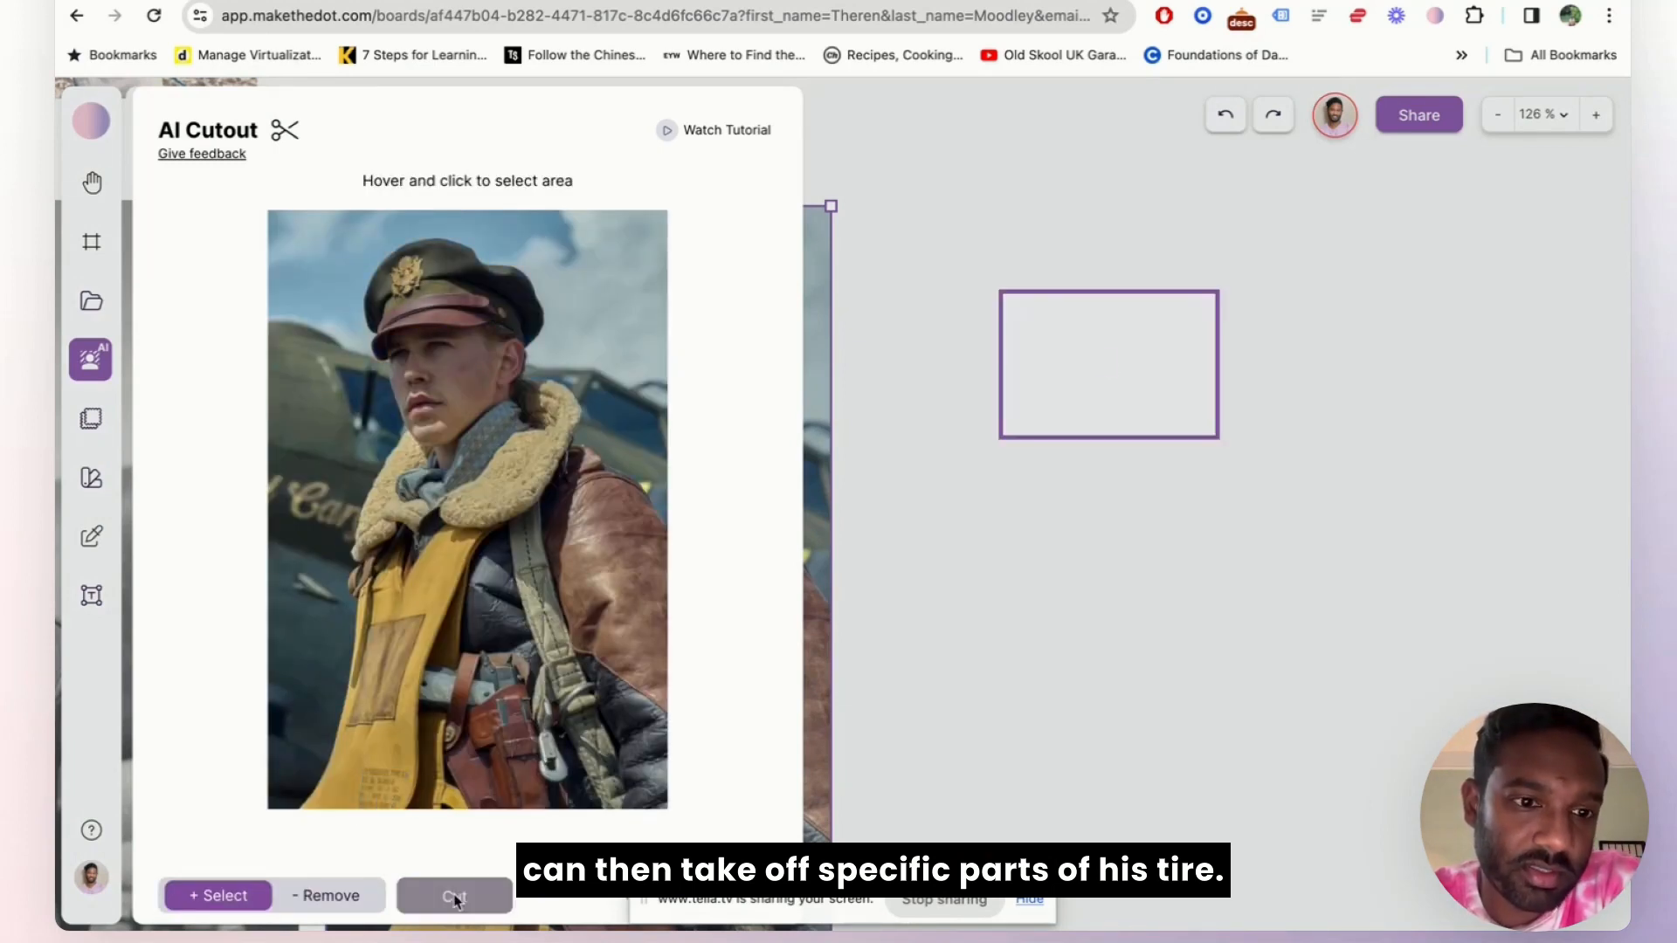
click(1005, 675)
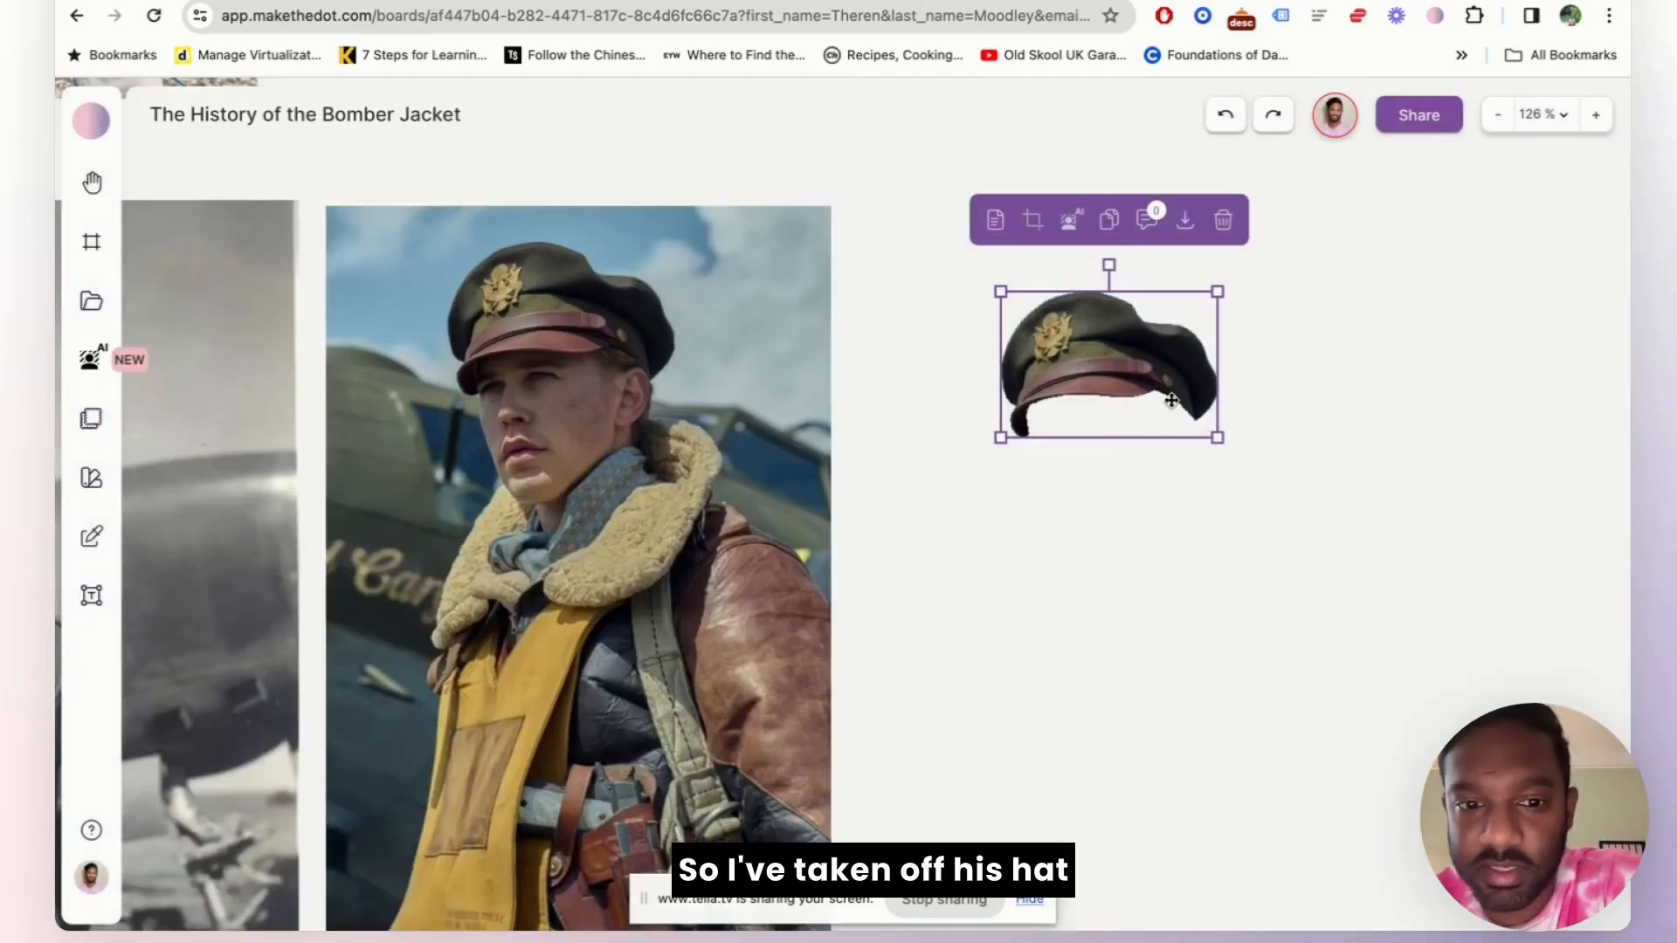
Step: Shrink the cap cutout and fit it on the standing airman's head in the planes collage
scroll(1166, 424, down, 2)
scroll(1166, 424, up, 3)
scroll(1175, 626, up, 1)
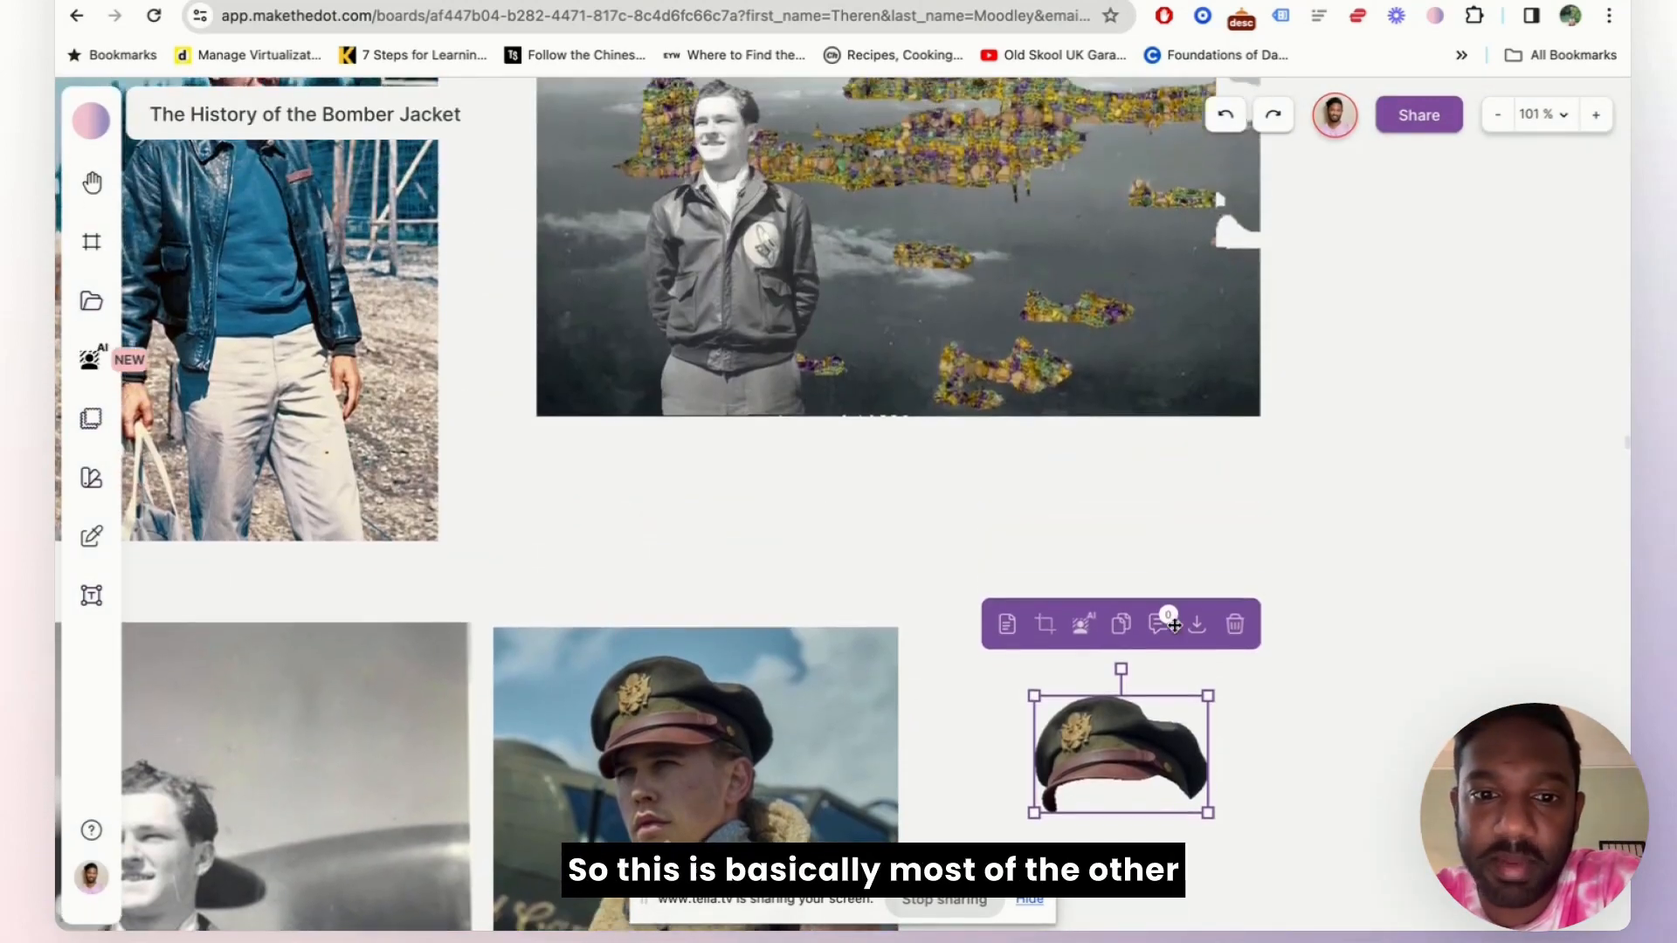
drag(1161, 739, 988, 428)
scroll(988, 428, up, 3)
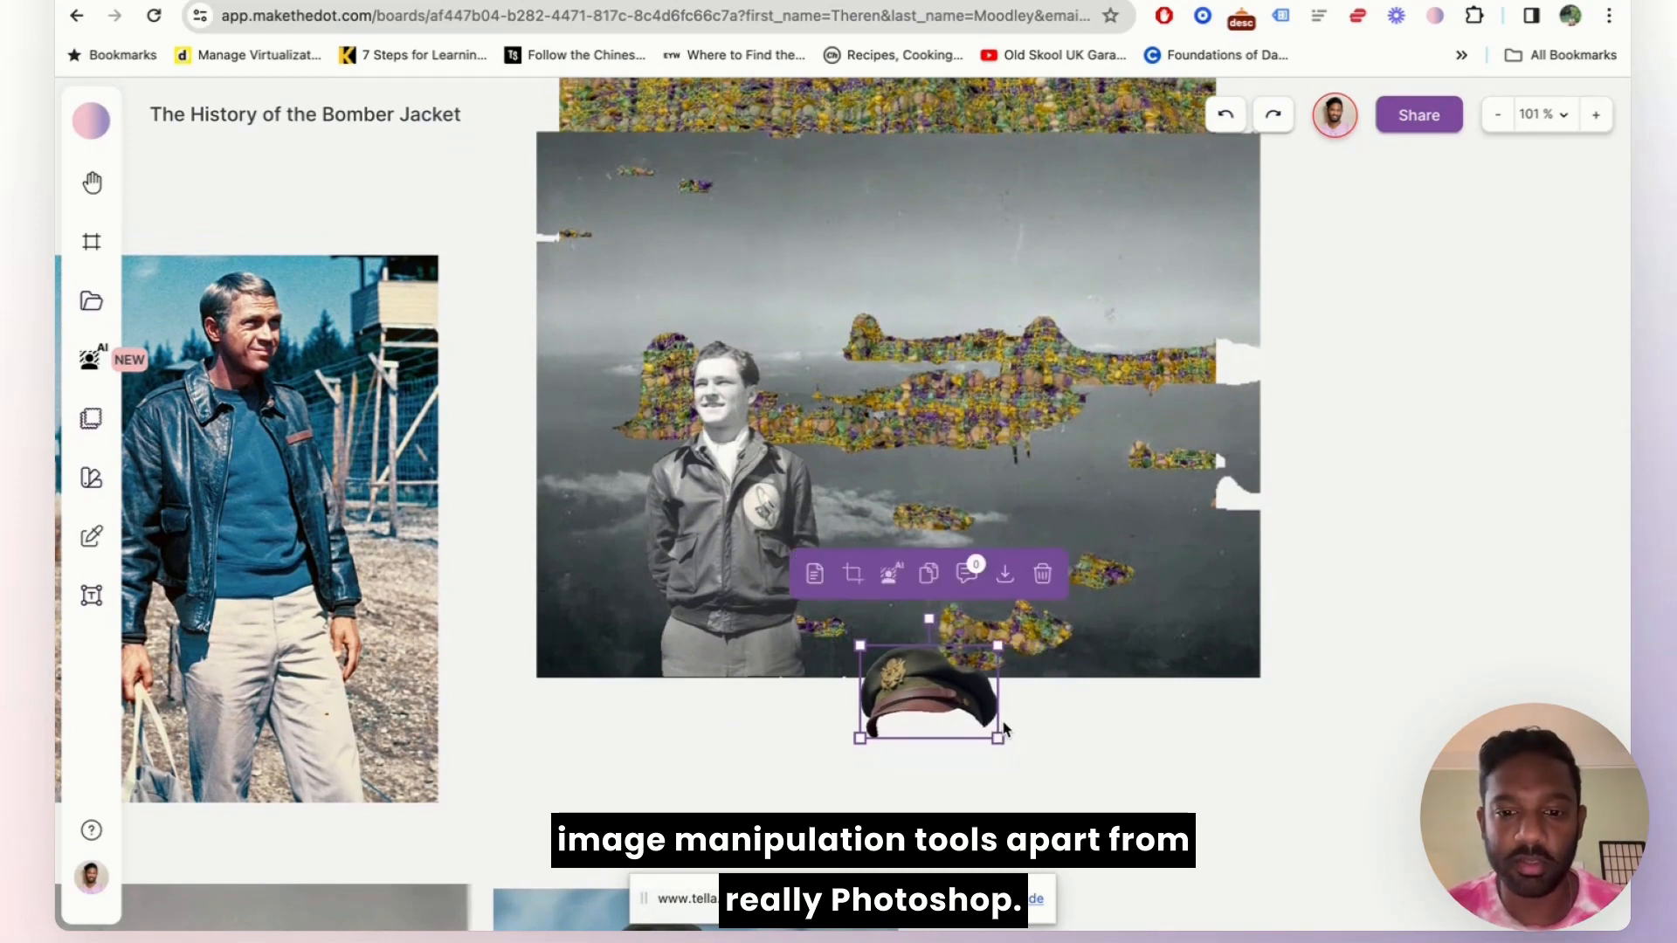
drag(956, 696, 754, 359)
drag(699, 311, 716, 338)
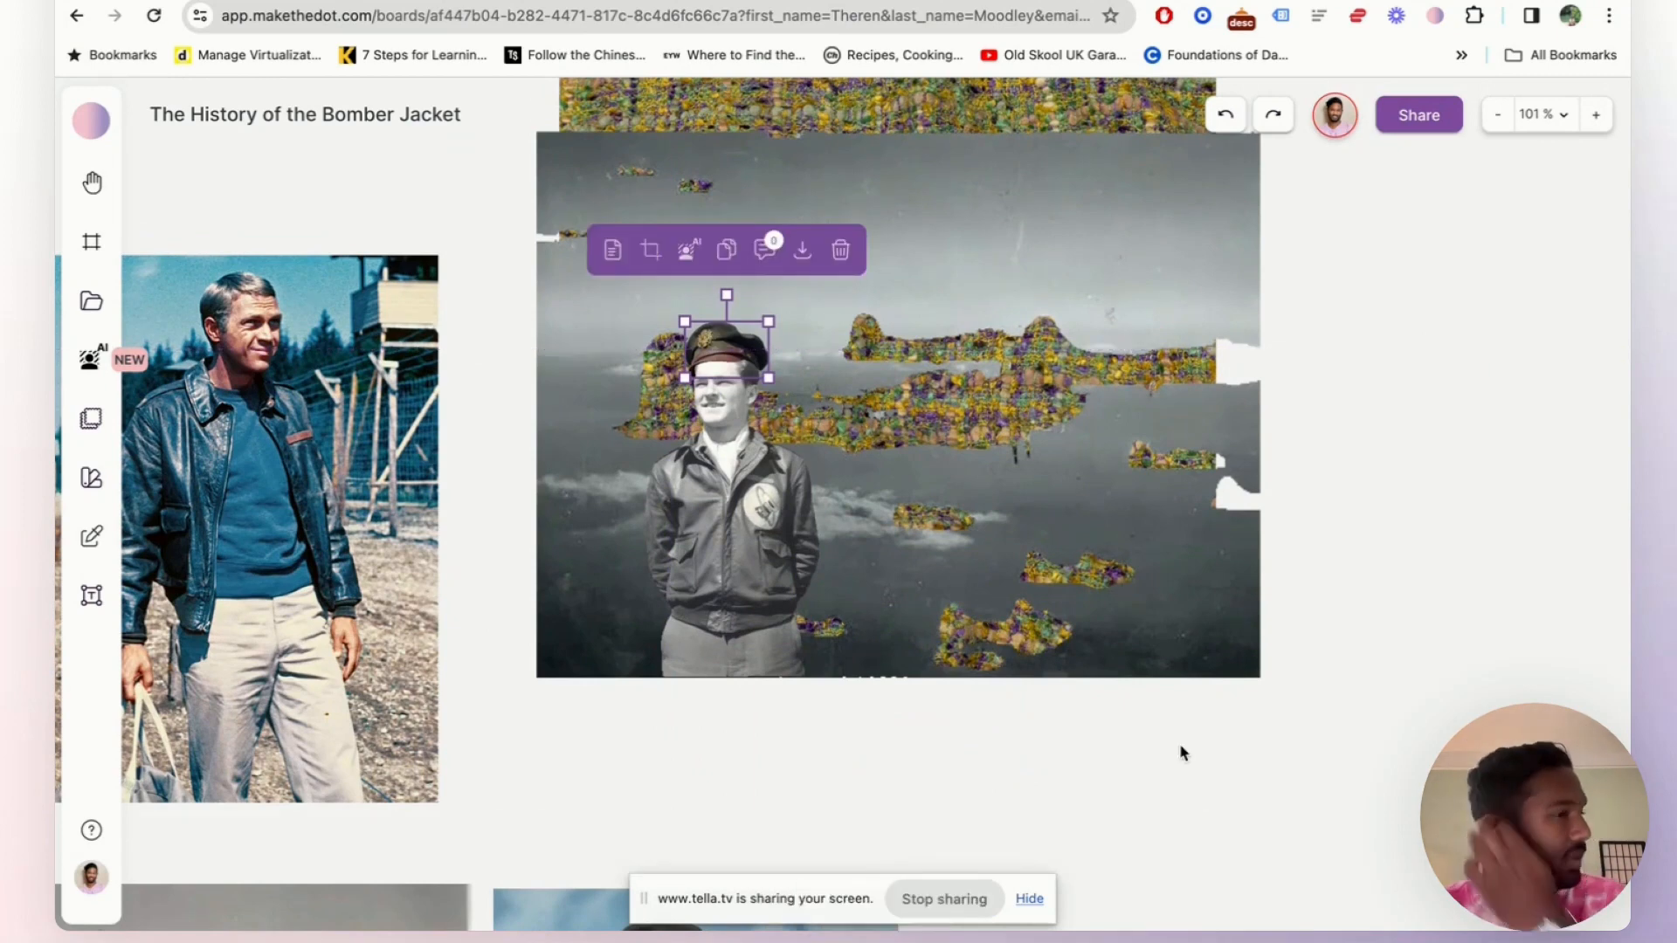
Step: Shift the tweed fabric slightly down and to the left behind the planes collage
scroll(1181, 749, up, 4)
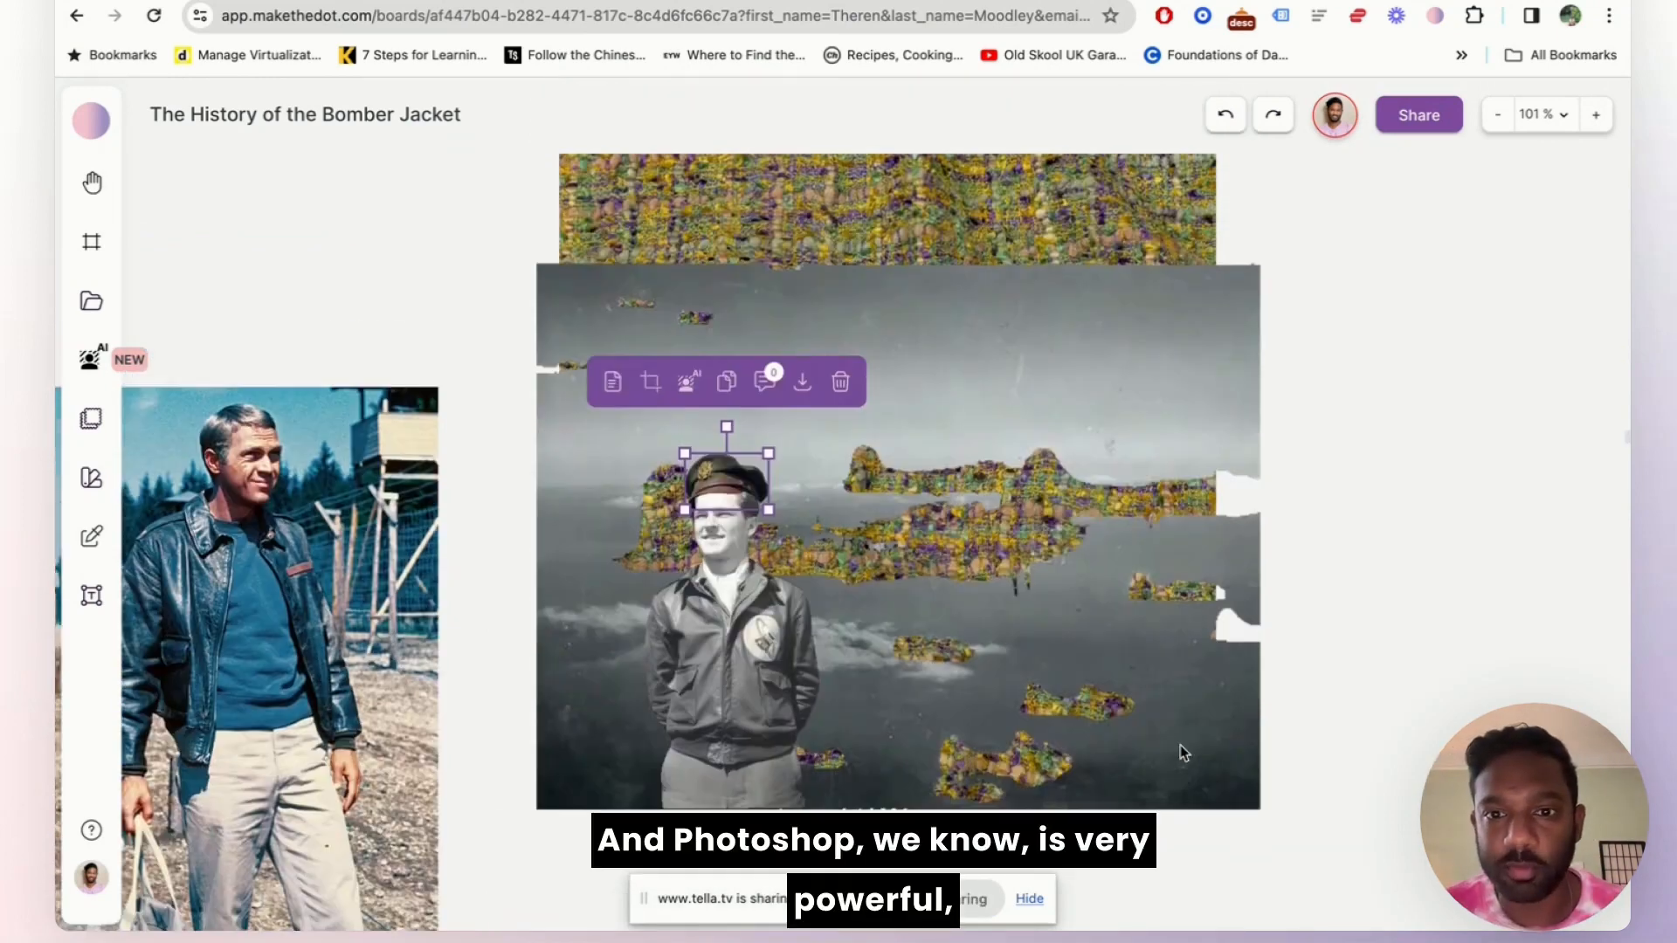
click(1065, 238)
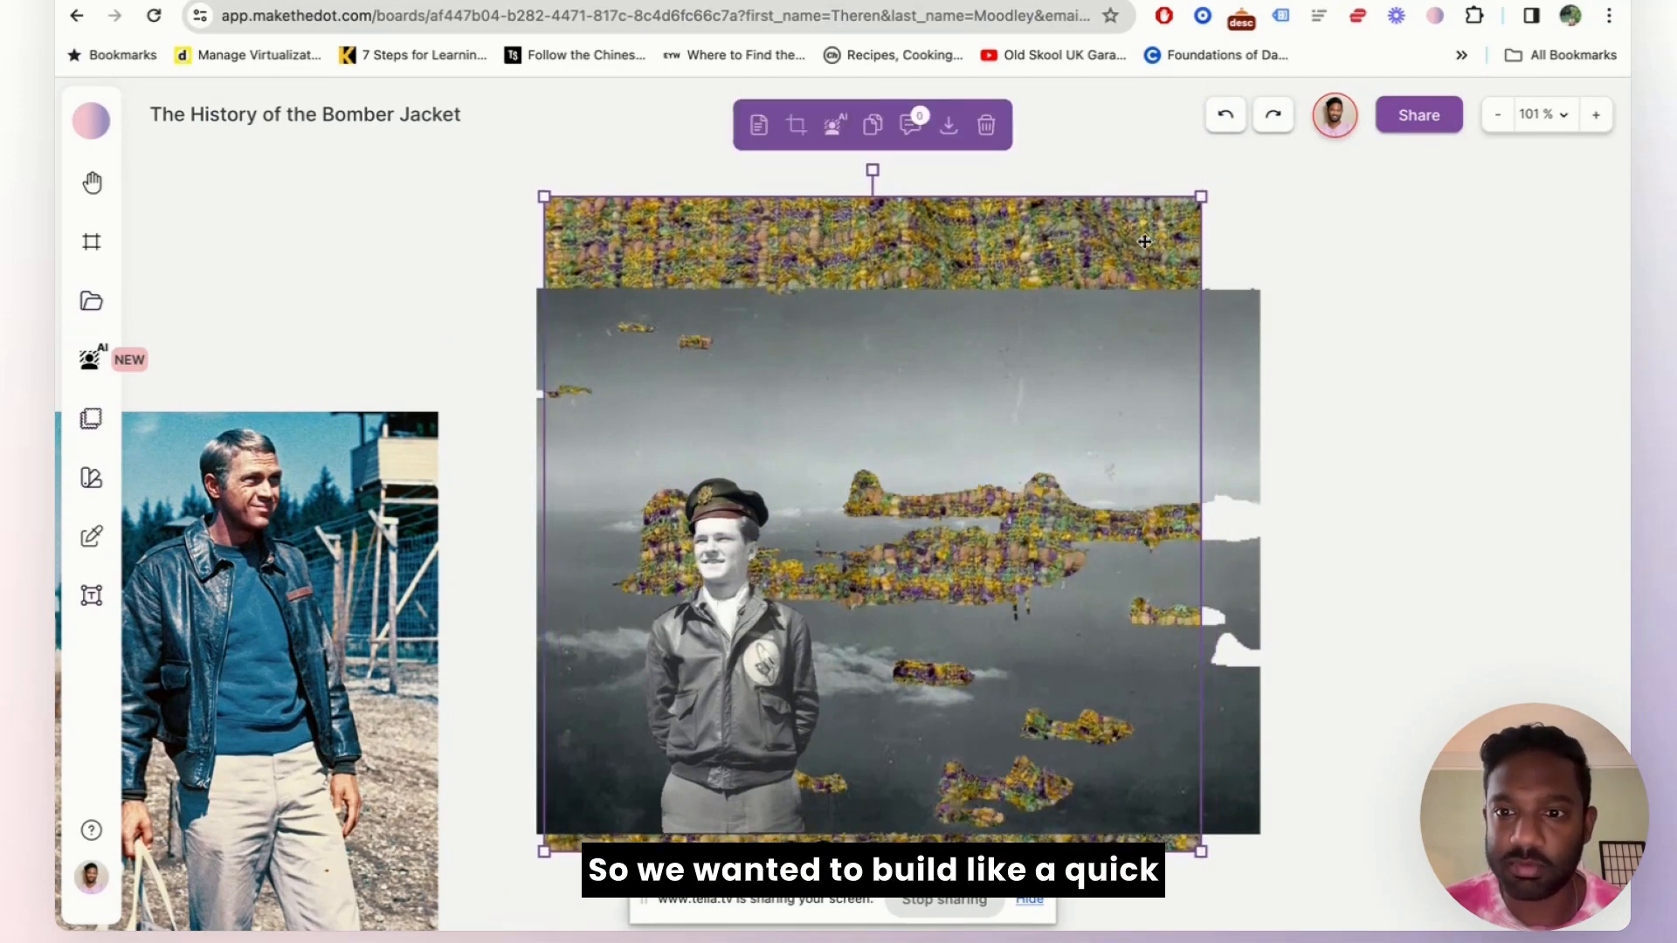
drag(1202, 220, 1205, 225)
Step: Look over the finished collage, its source photos and the other sections of the bomber jacket board
scroll(1190, 249, down, 4)
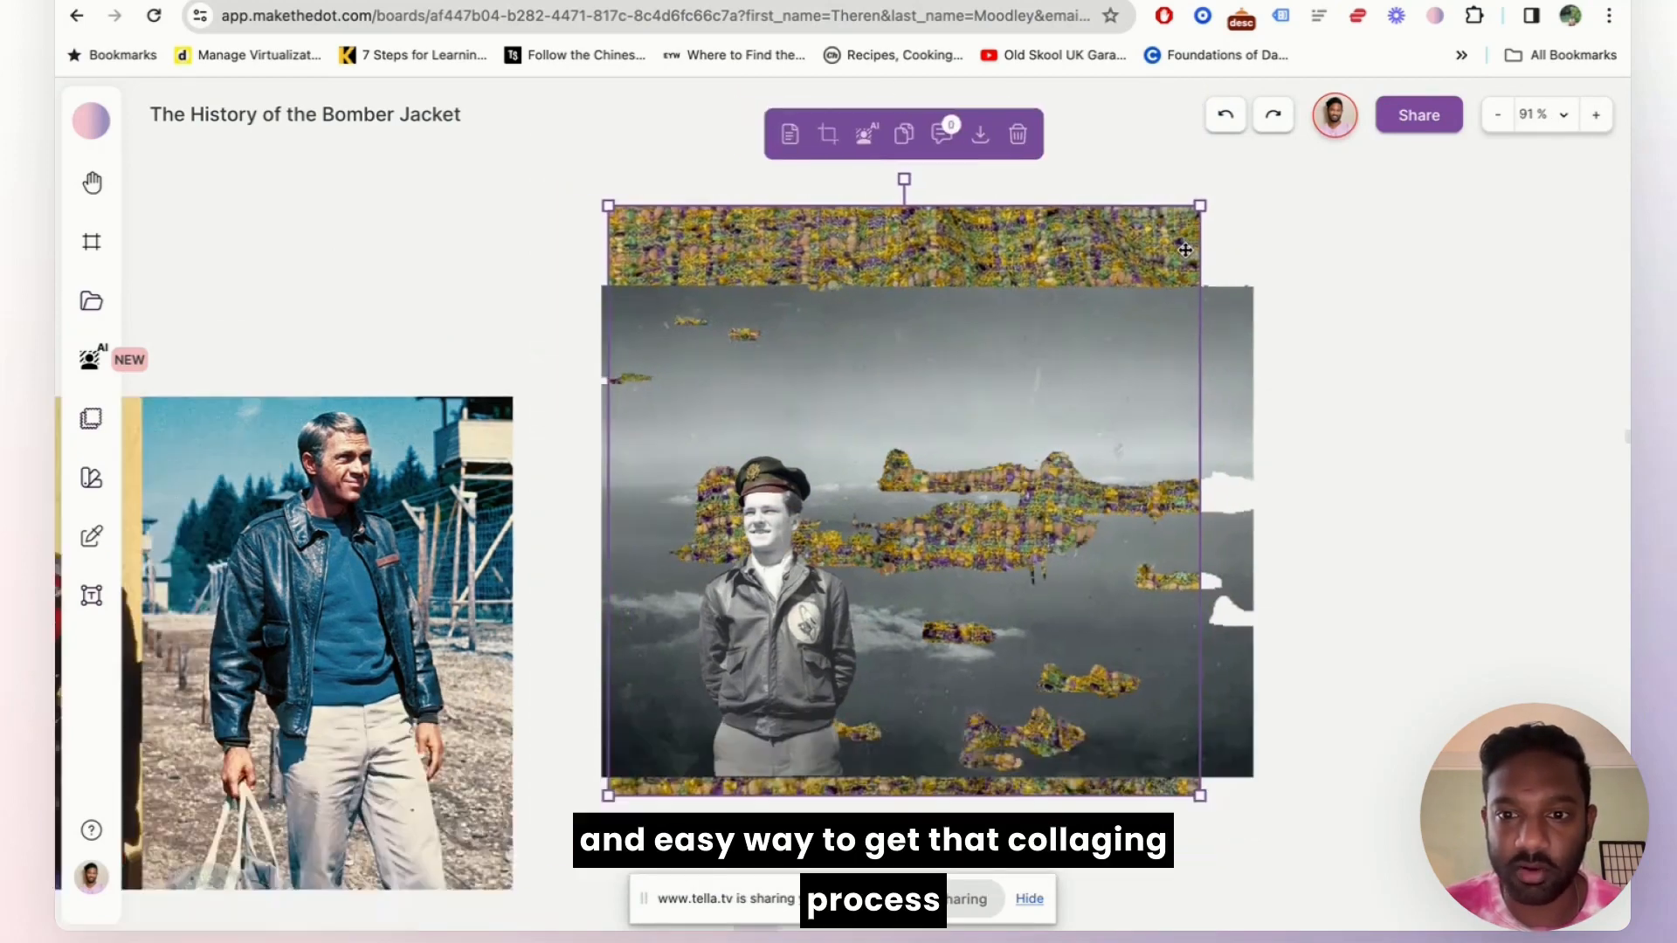
scroll(1290, 755, down, 5)
scroll(1286, 758, left, 4)
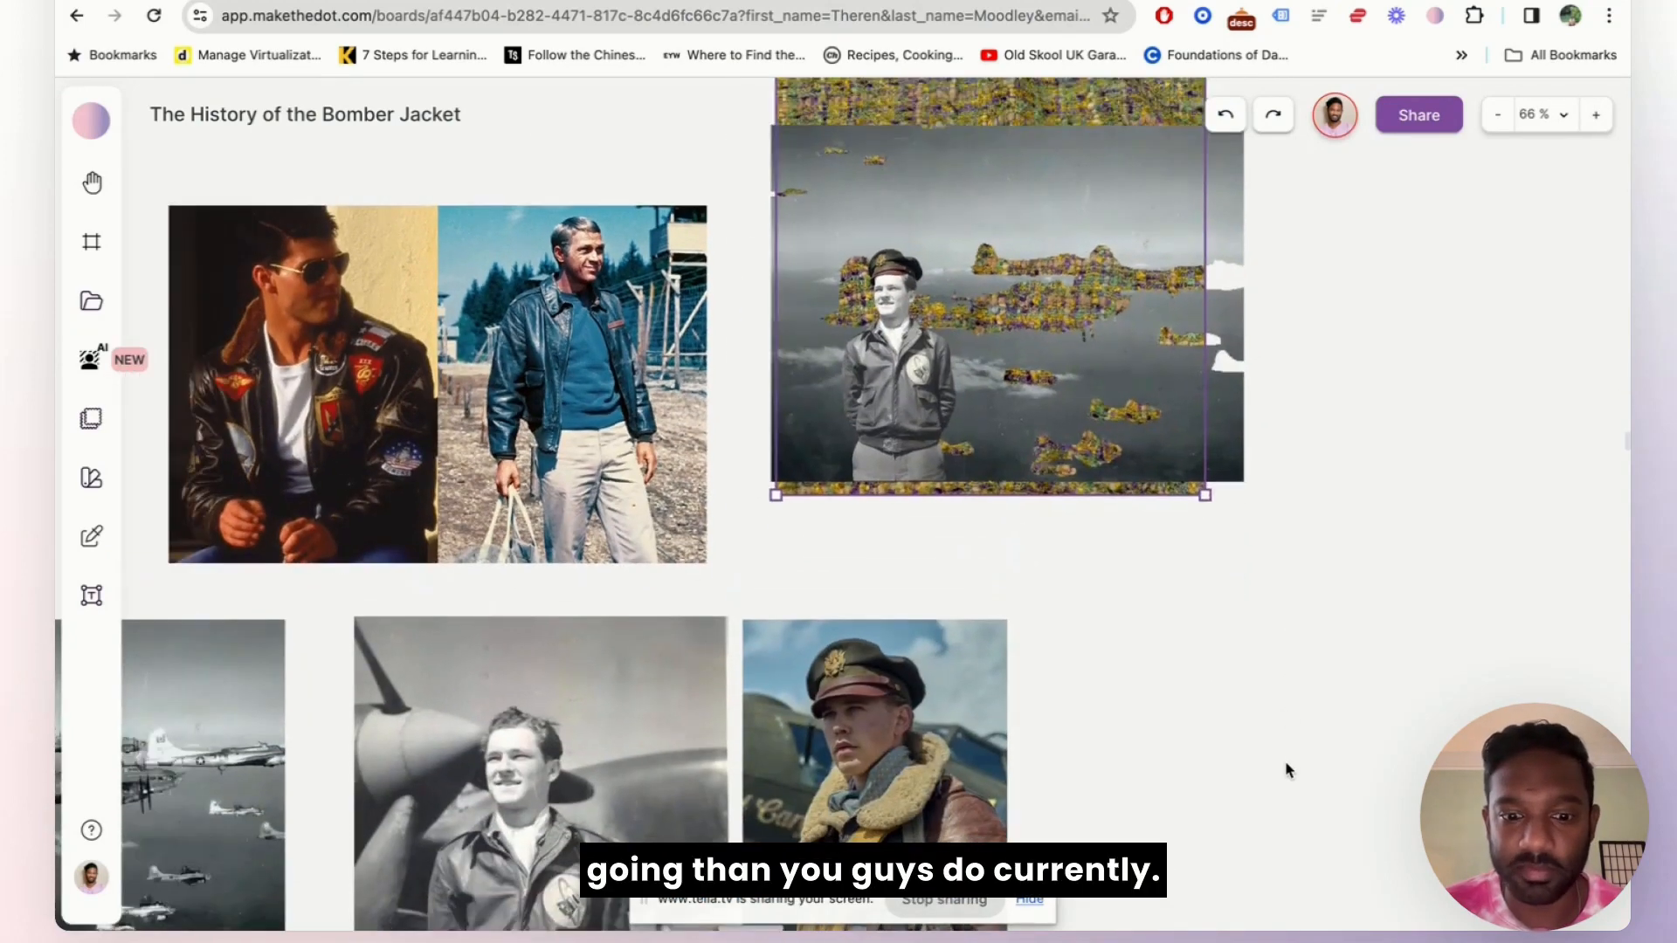
scroll(1289, 771, down, 20)
scroll(1290, 770, left, 10)
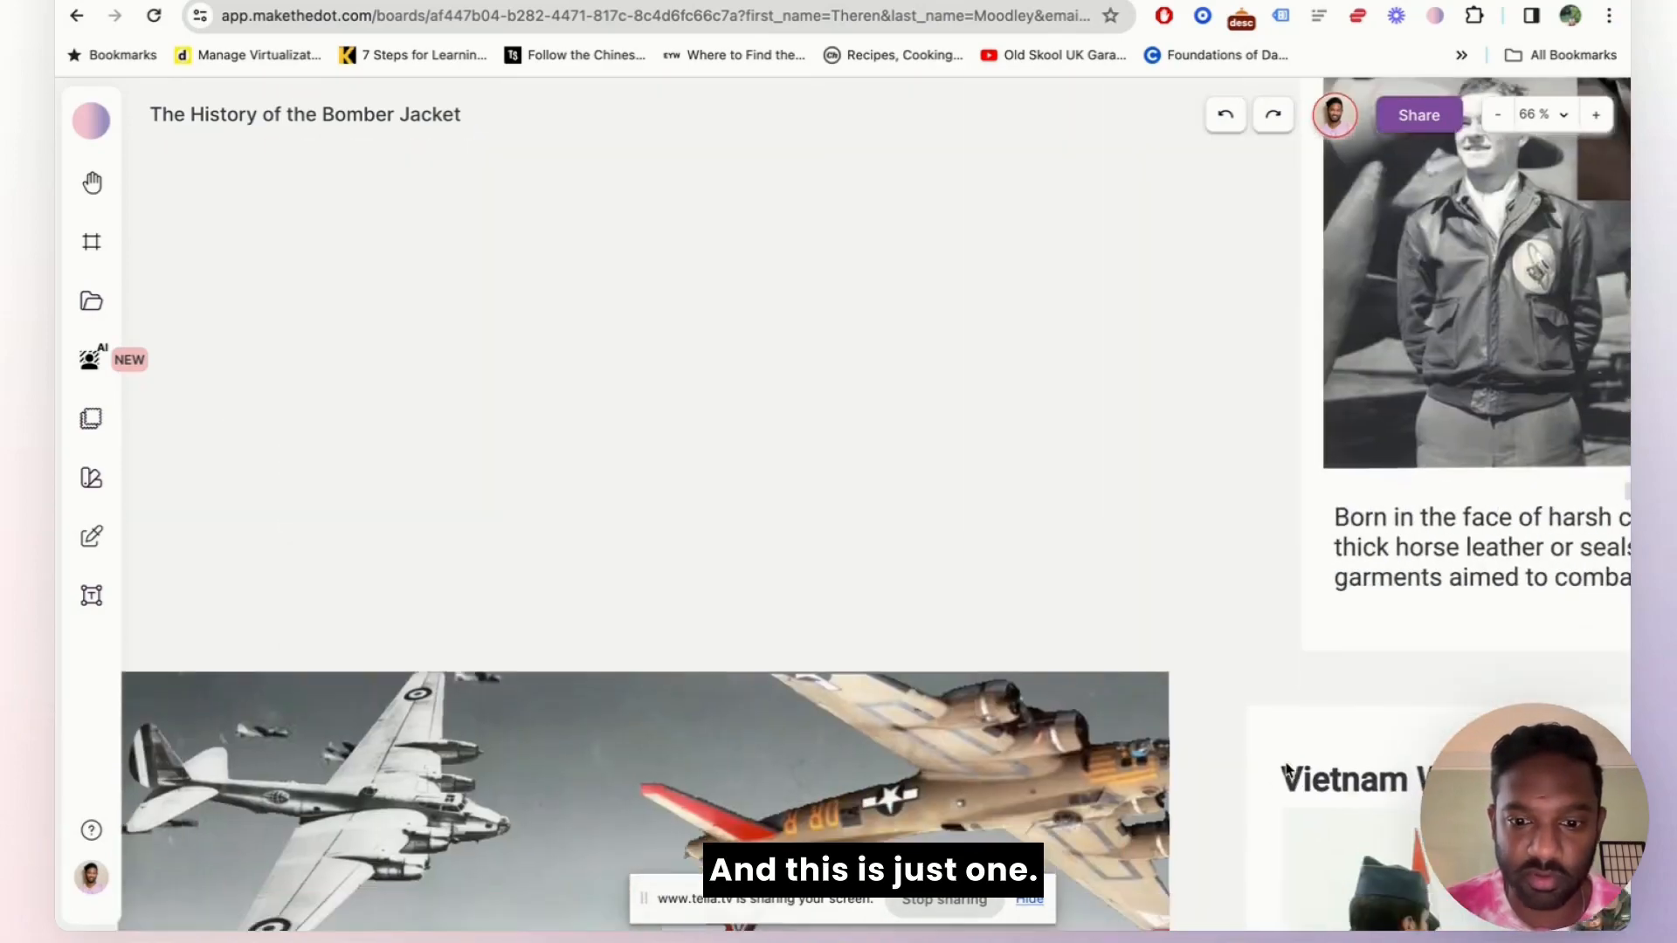
scroll(1289, 771, down, 8)
scroll(1286, 769, up, 2)
scroll(1287, 769, left, 1)
click(972, 642)
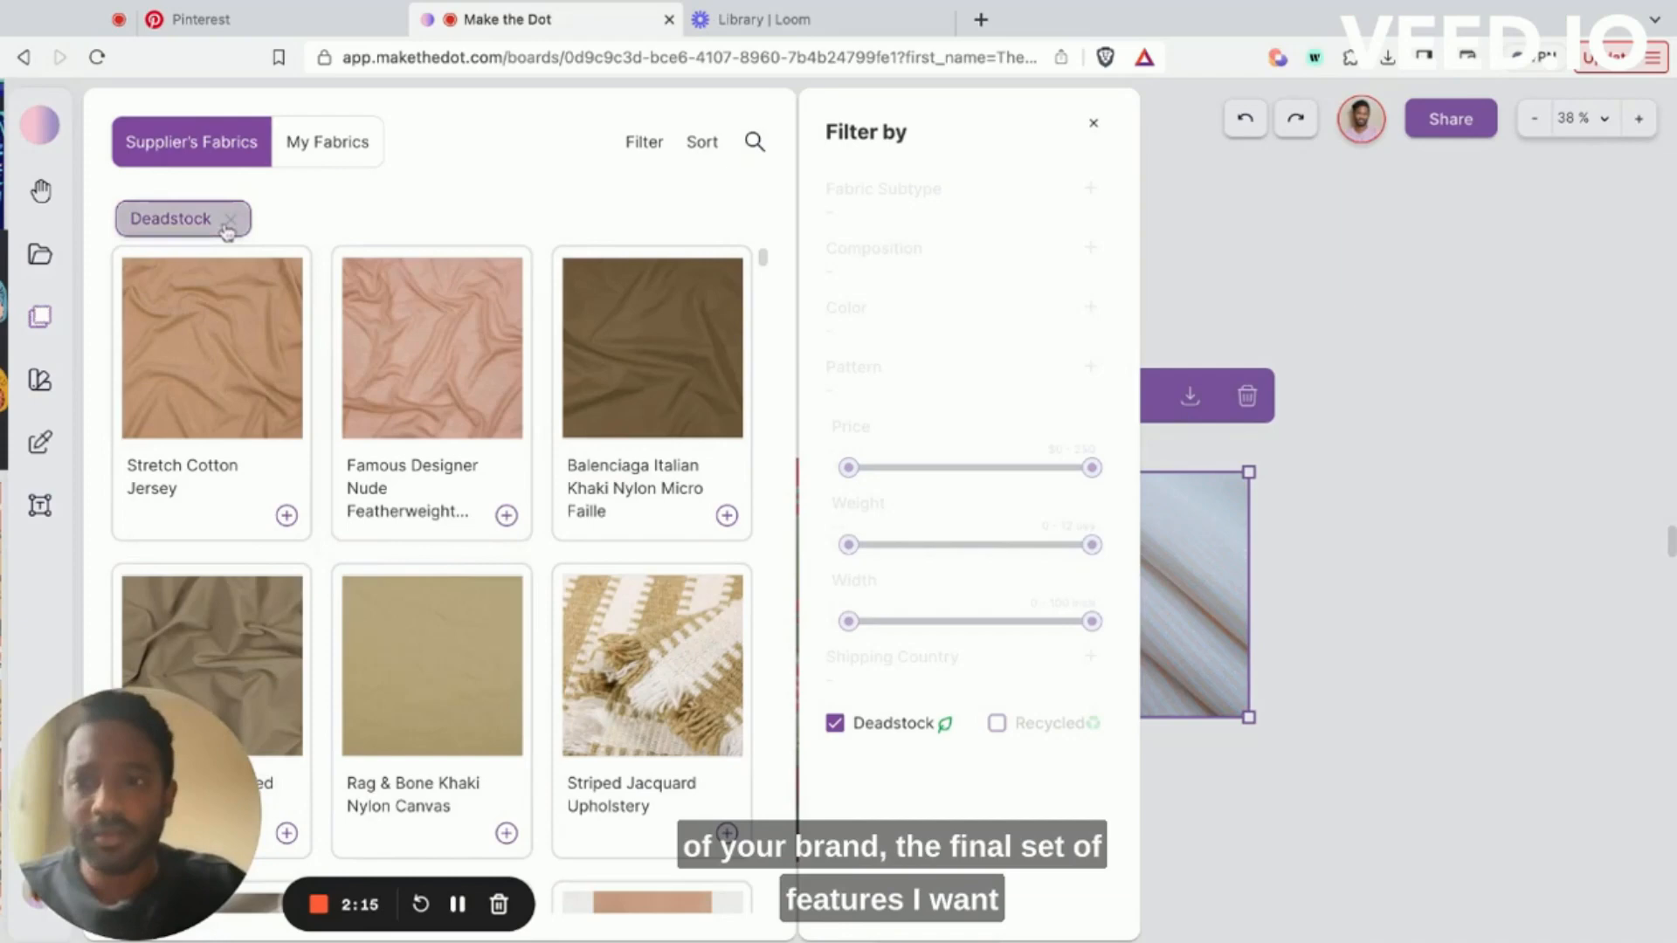
Step: Return to the Day of the Dead board and clear the Deadstock filter from the suppliers' fabrics
click(233, 224)
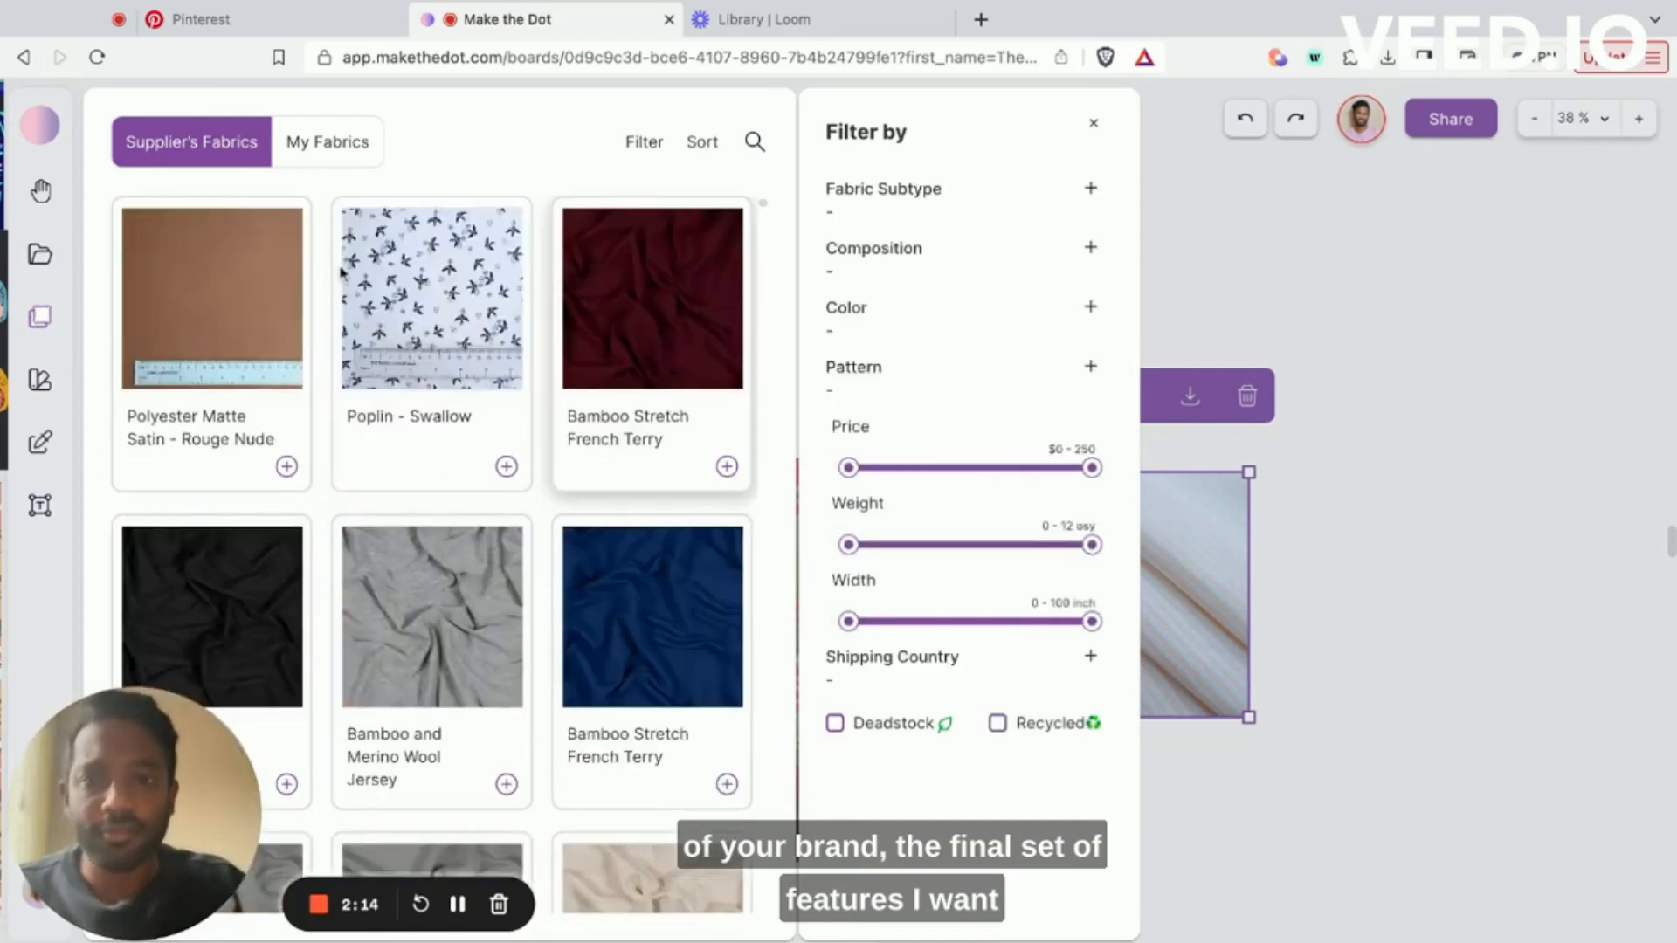
Step: Close the fabric filters and the supplier fabric library, returning to the Day of the Dead board
click(1093, 123)
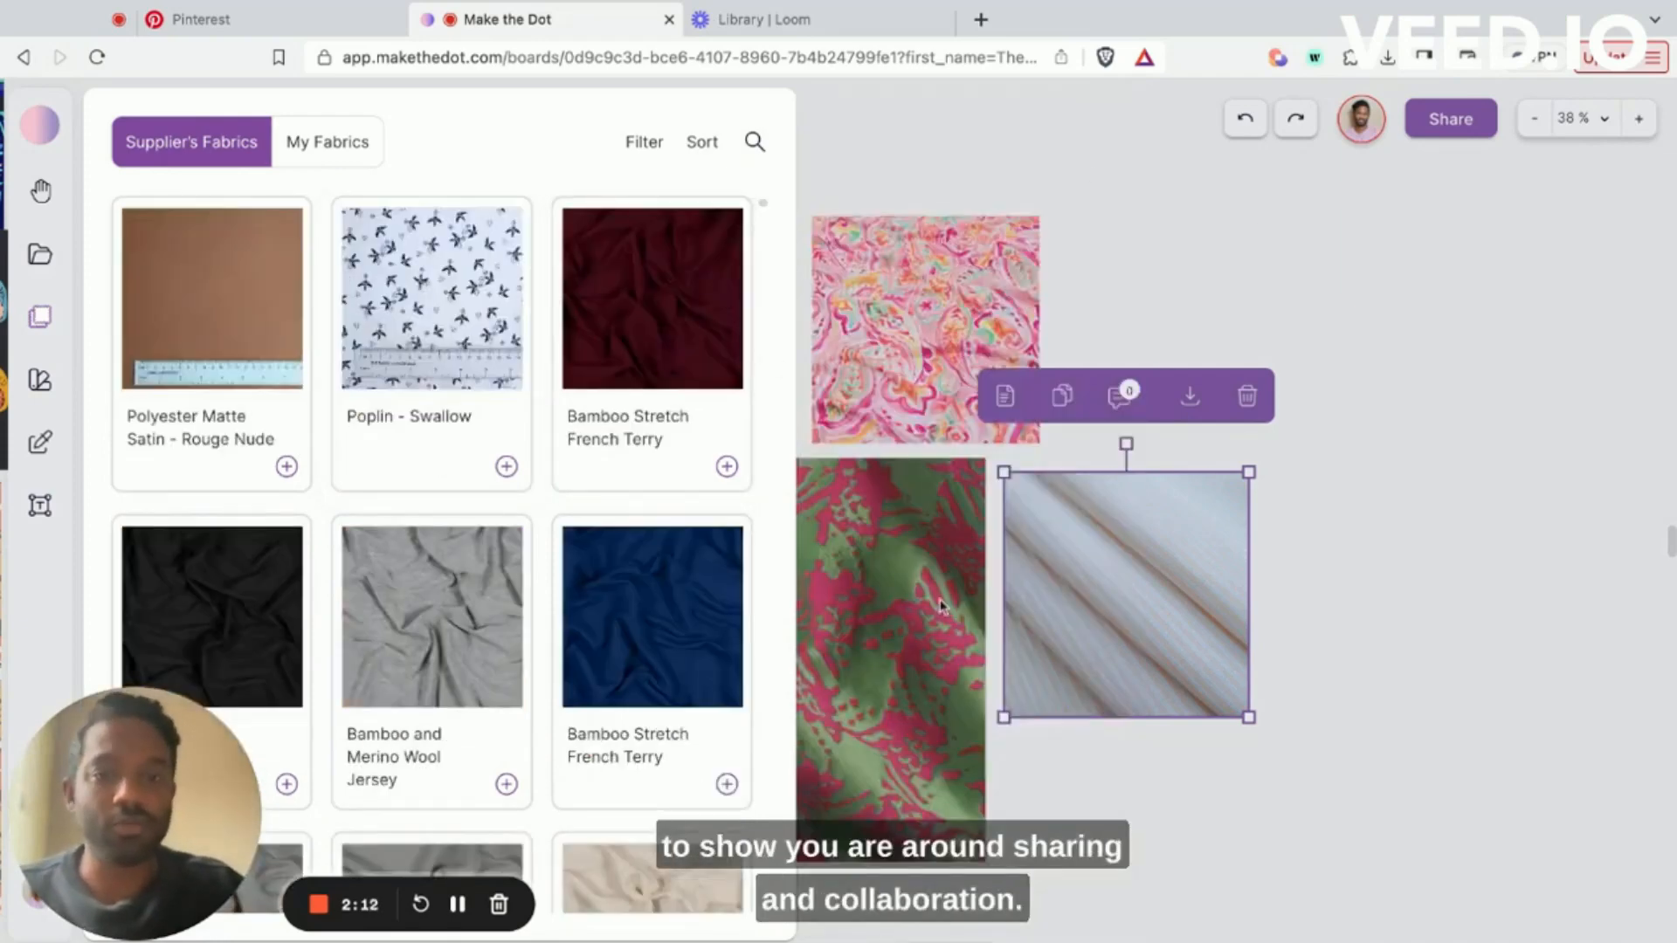
click(1131, 237)
scroll(1131, 237, left, 10)
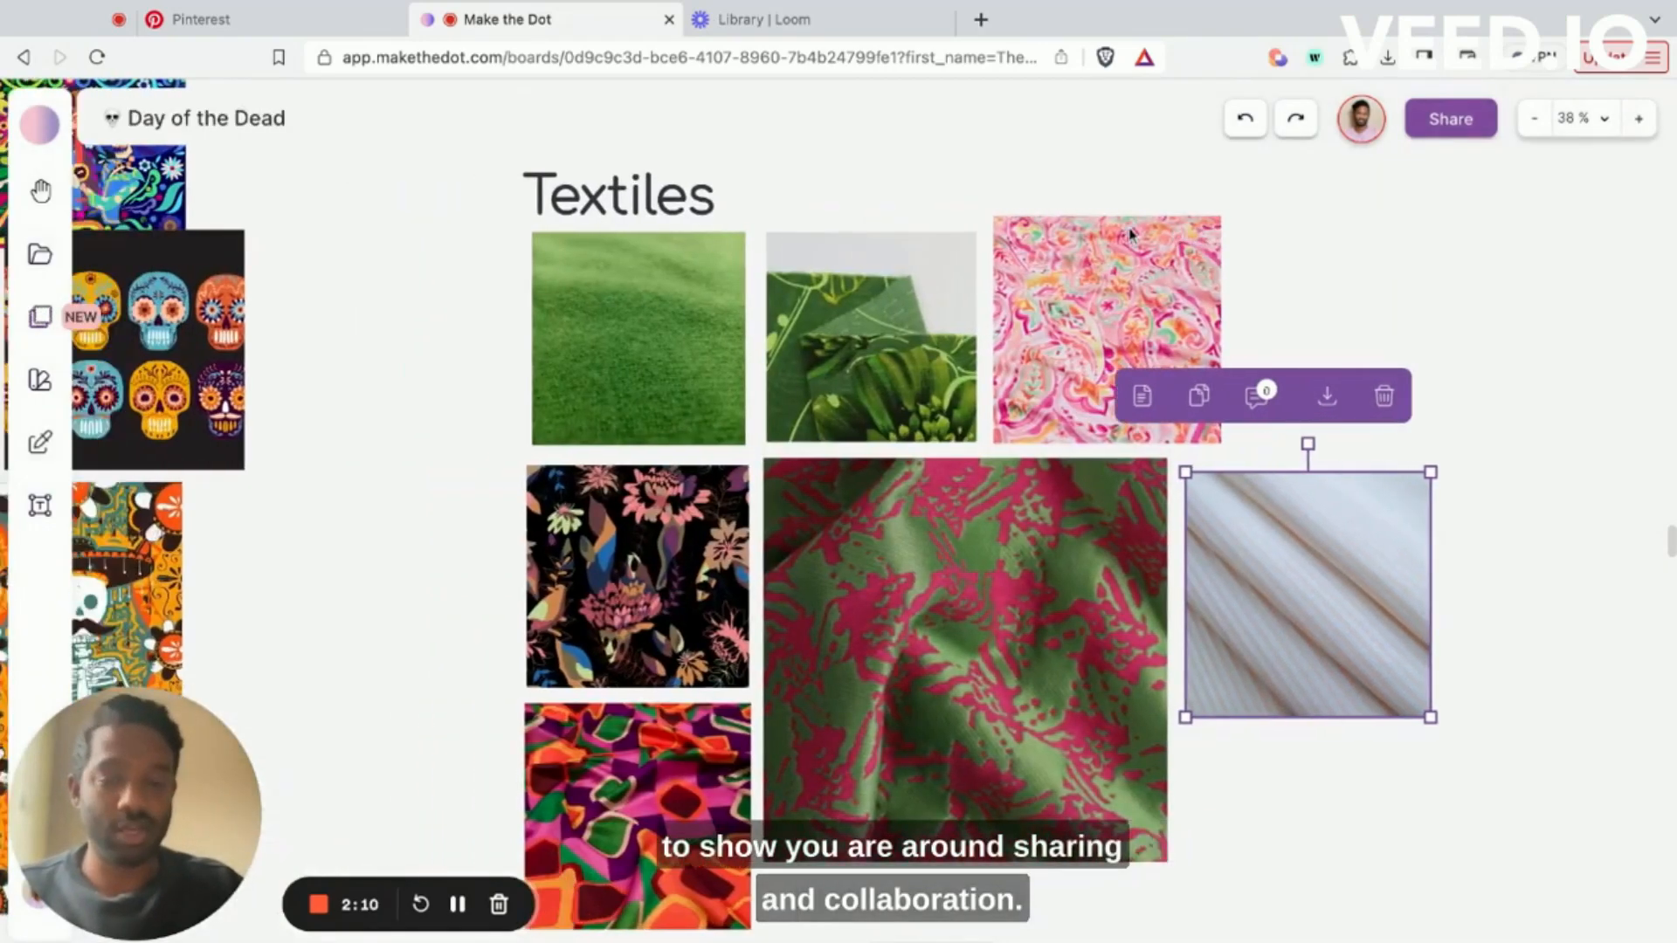
scroll(688, 503, left, 4)
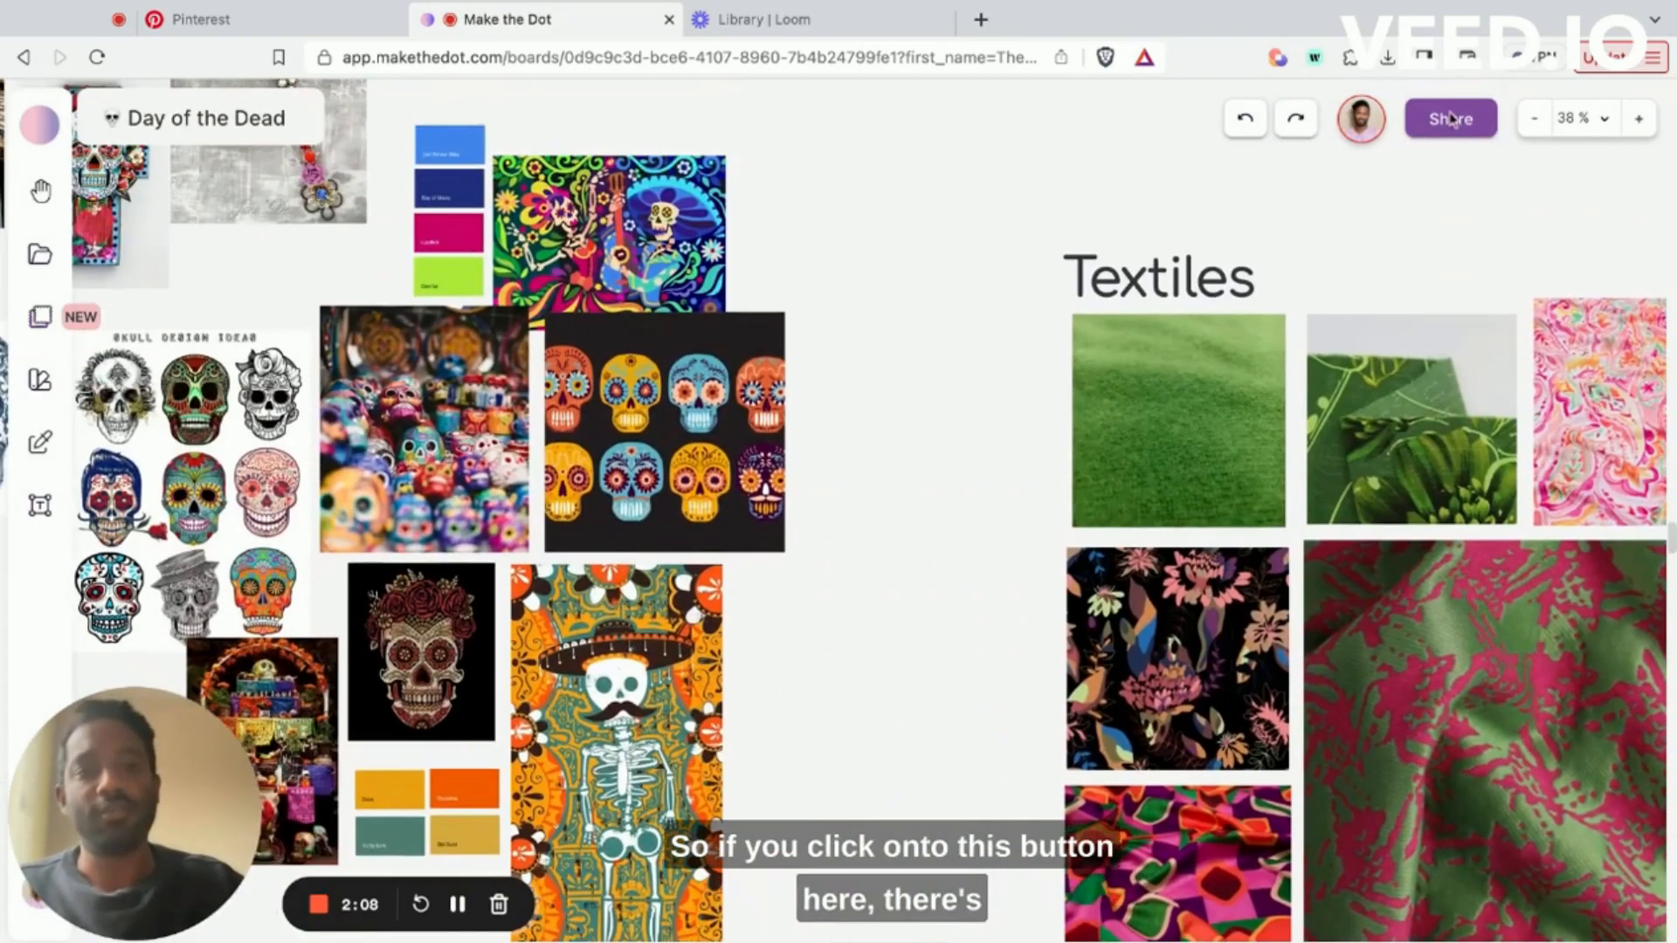
Step: Review the board's sharing options for inviting editors by email and giving public access through a link
click(1463, 124)
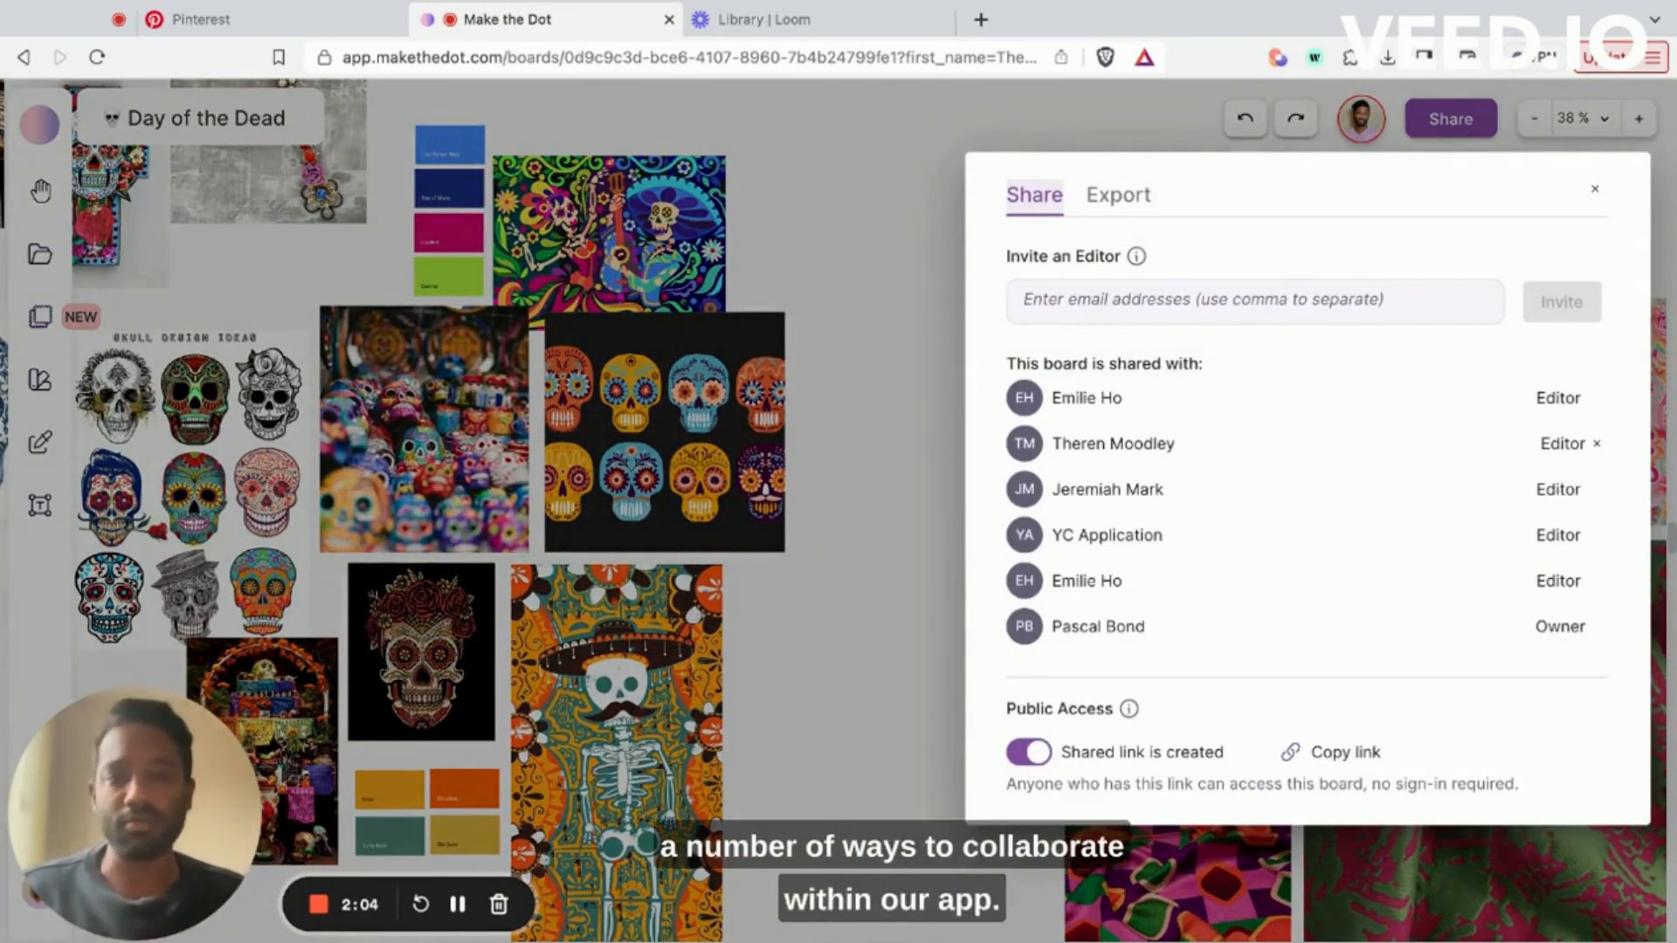
click(1174, 302)
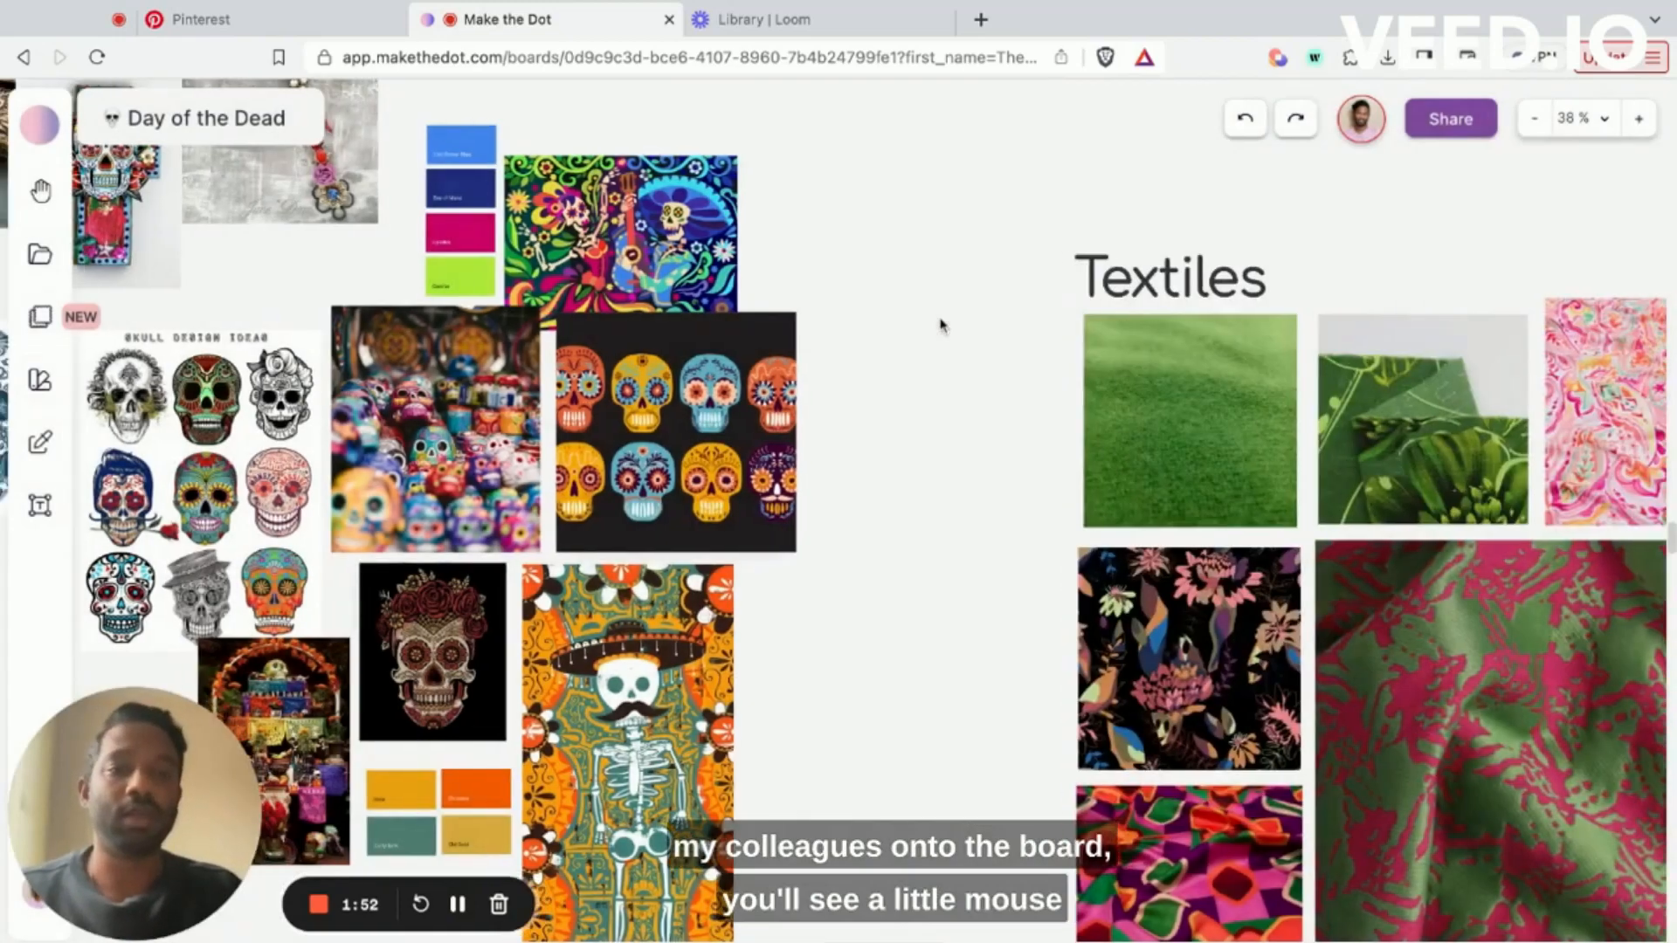
Step: Look over the board's cross and skull images and check the comment option on the skeleton musicians image
scroll(936, 323, left, 1)
scroll(1017, 410, left, 3)
scroll(1017, 411, up, 1)
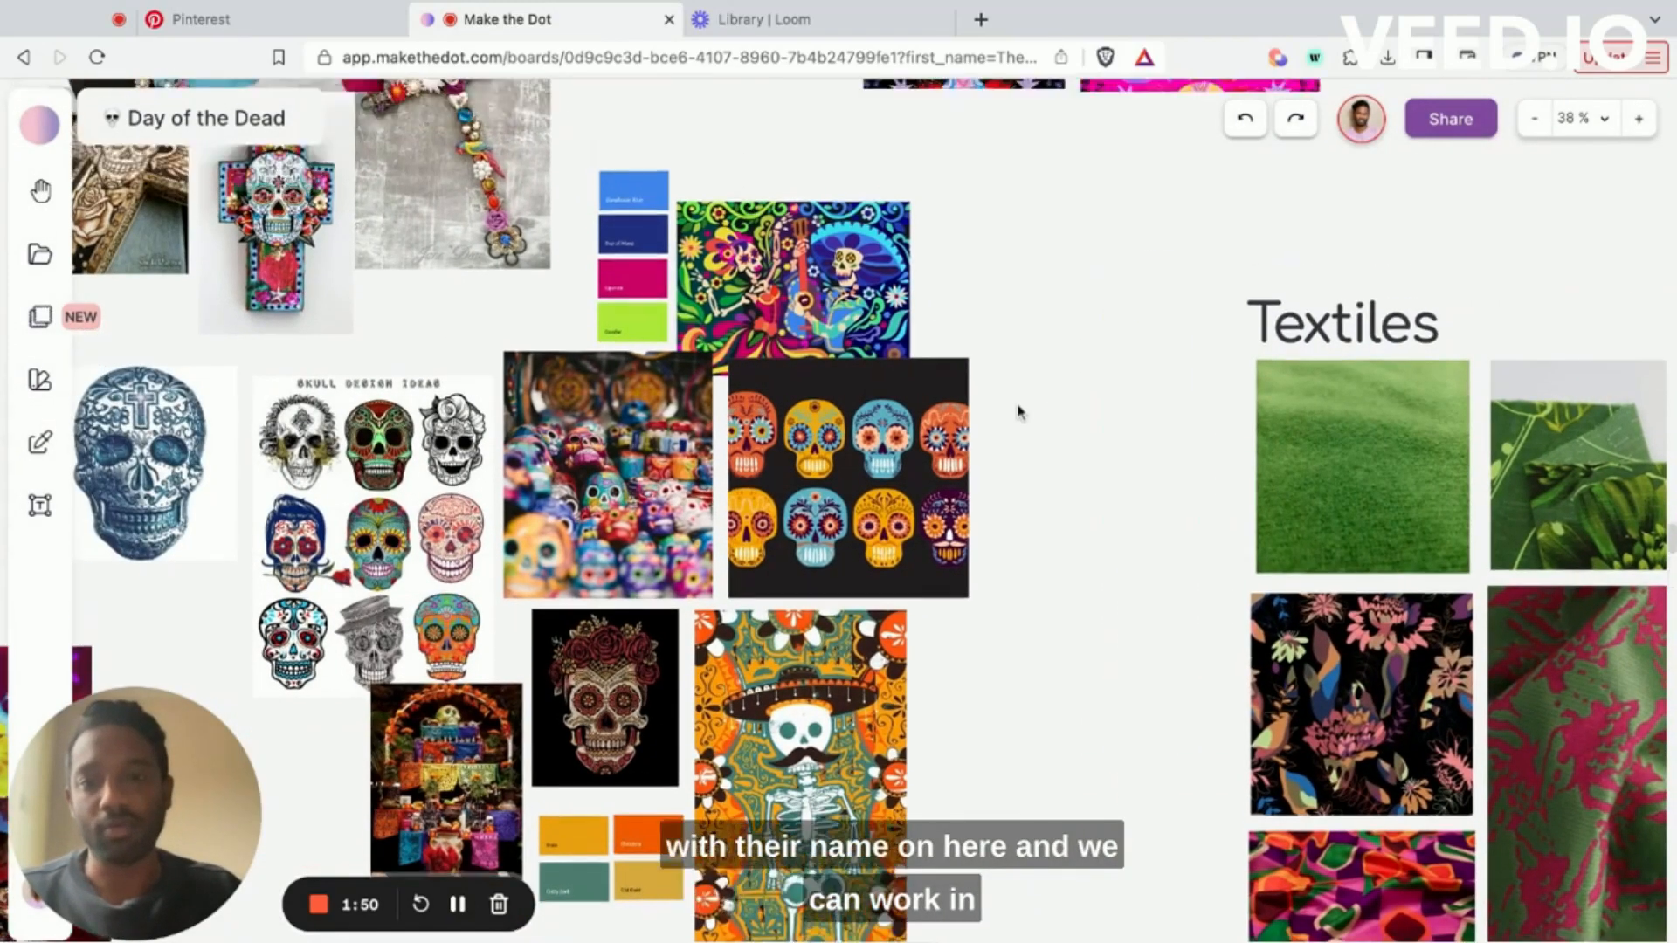
scroll(1016, 411, left, 4)
scroll(1016, 412, up, 3)
scroll(1015, 411, right, 1)
scroll(1015, 411, up, 1)
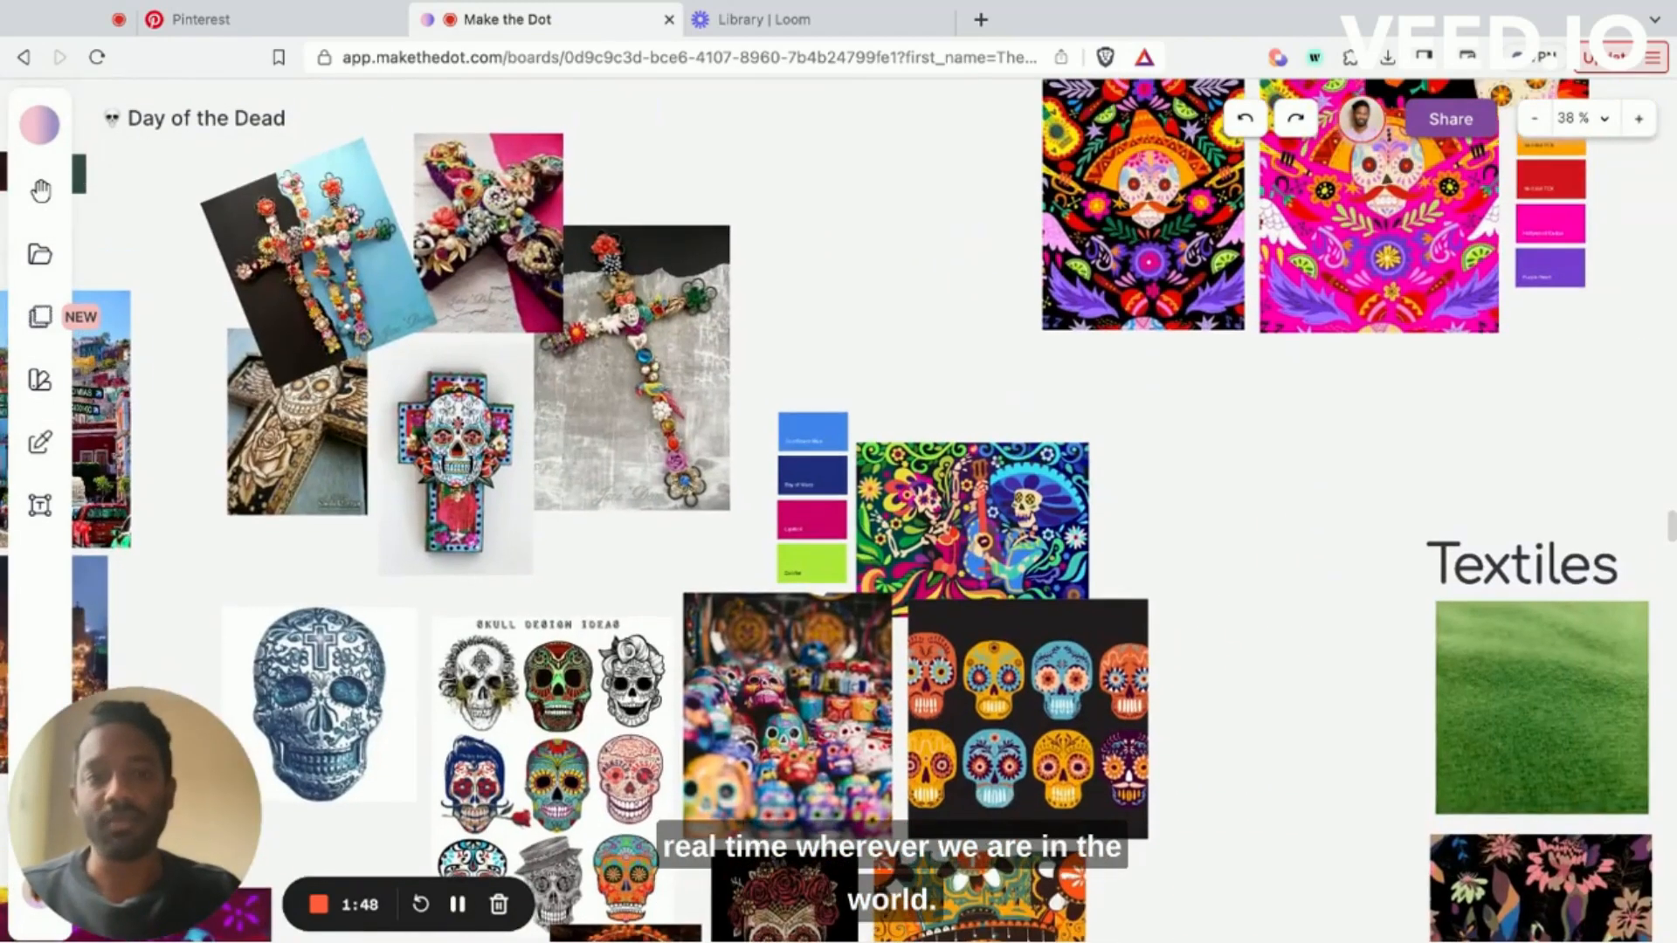
scroll(1016, 411, down, 2)
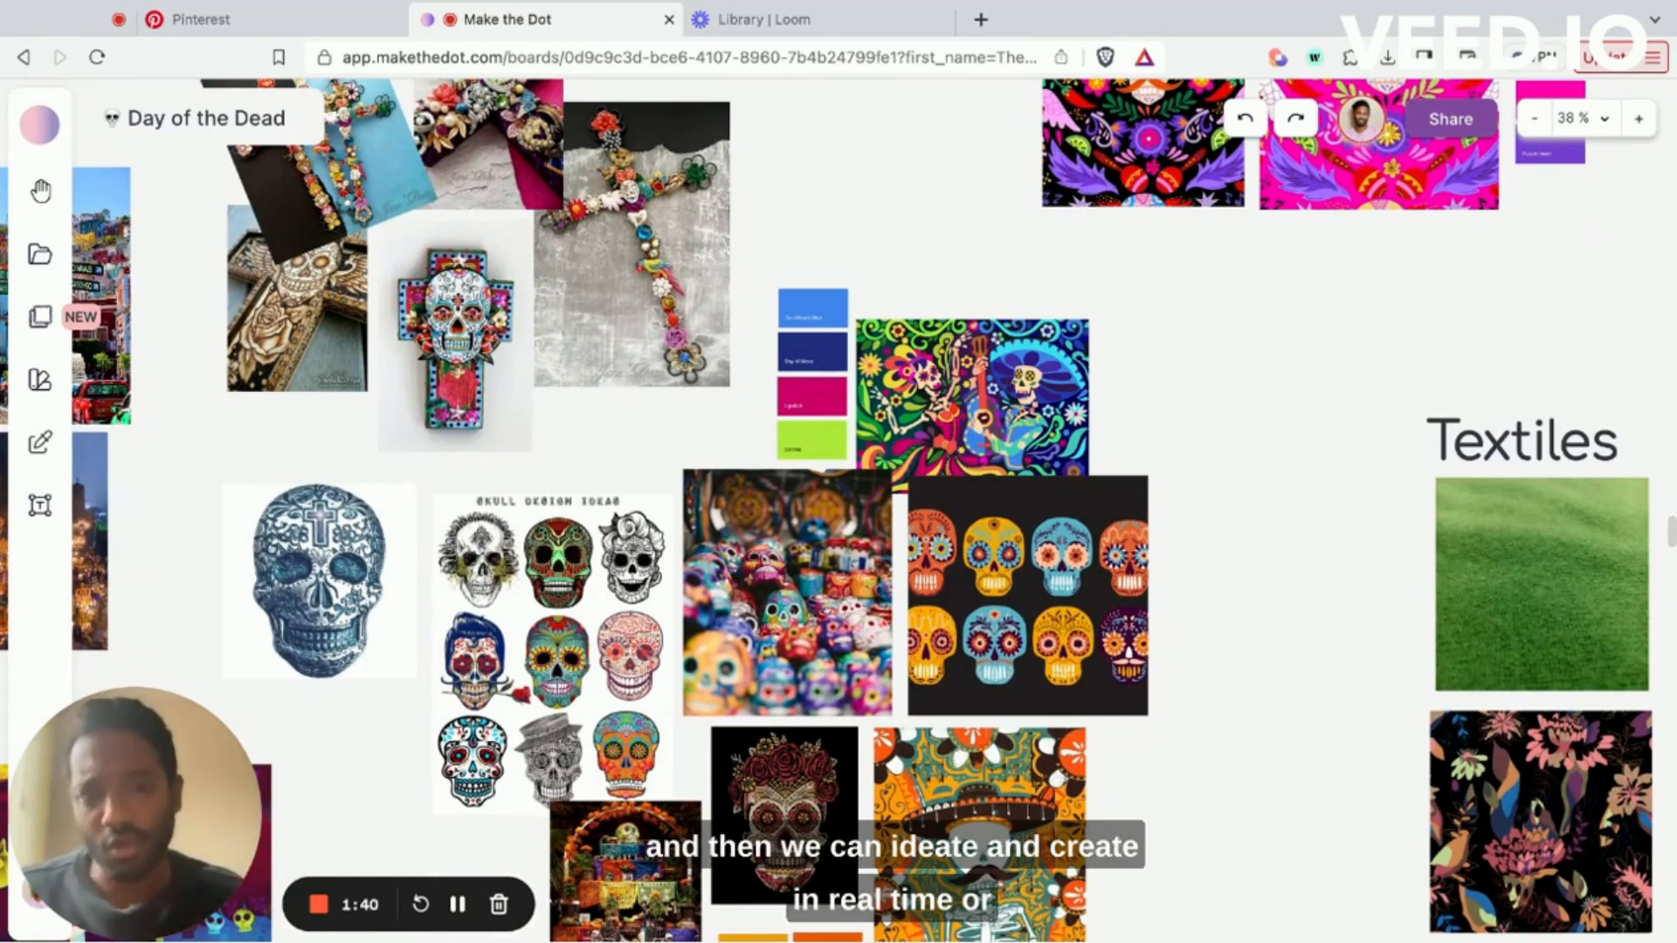
click(1059, 374)
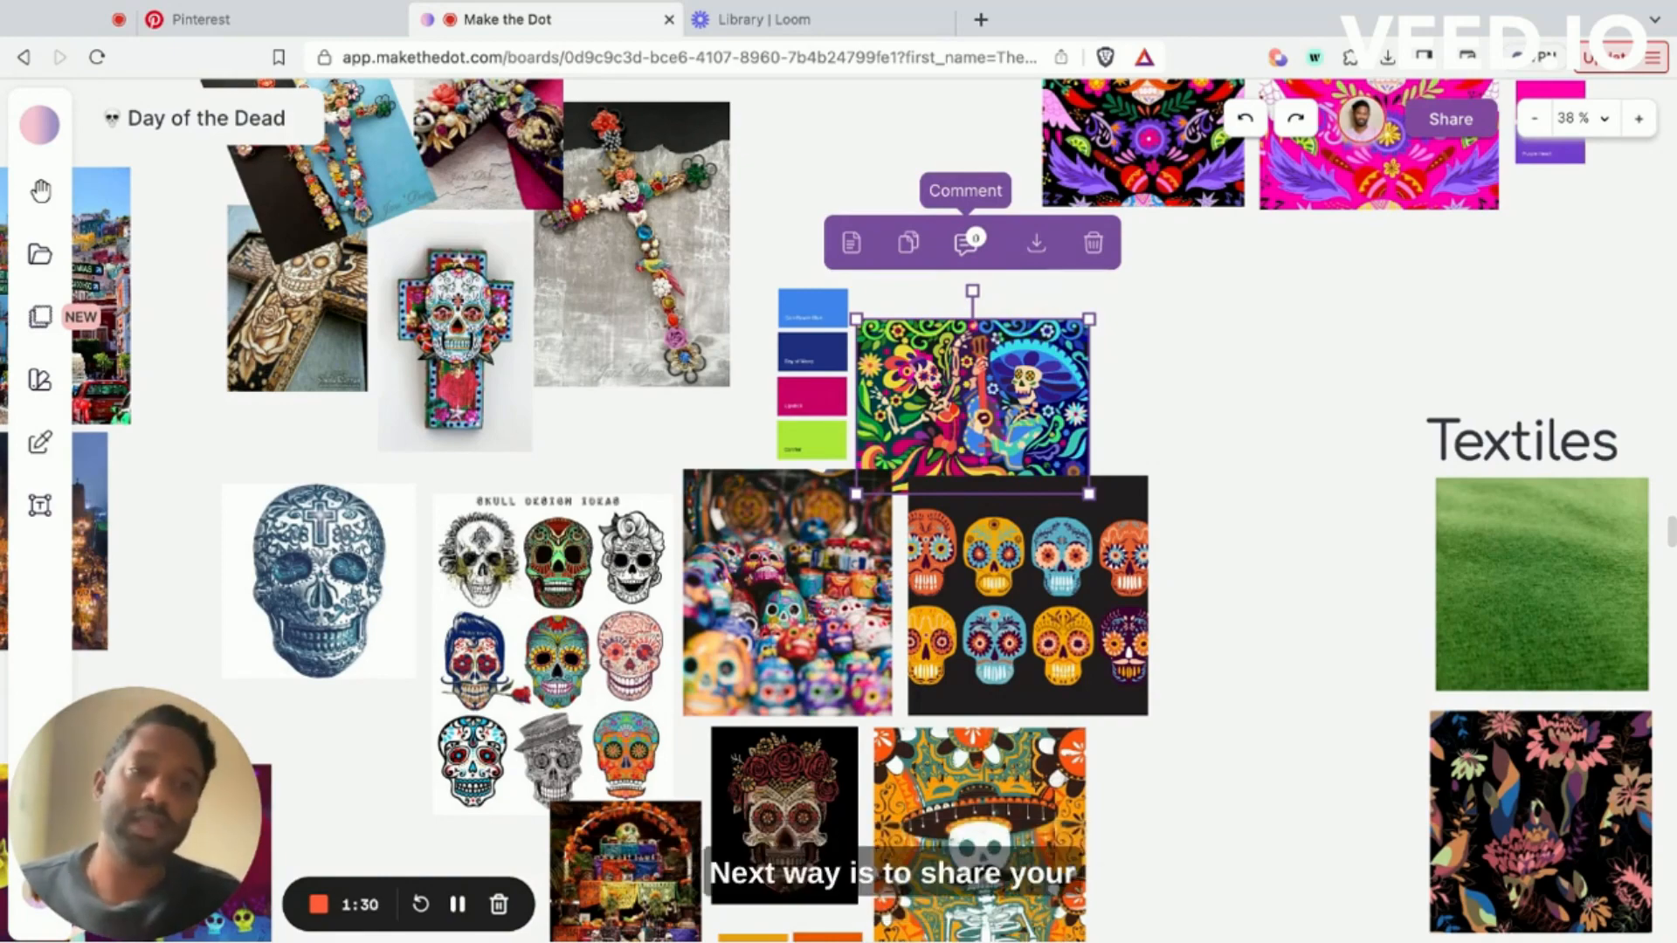
Step: Review the board's sharing options and preview the PNG export of the current view
click(1451, 119)
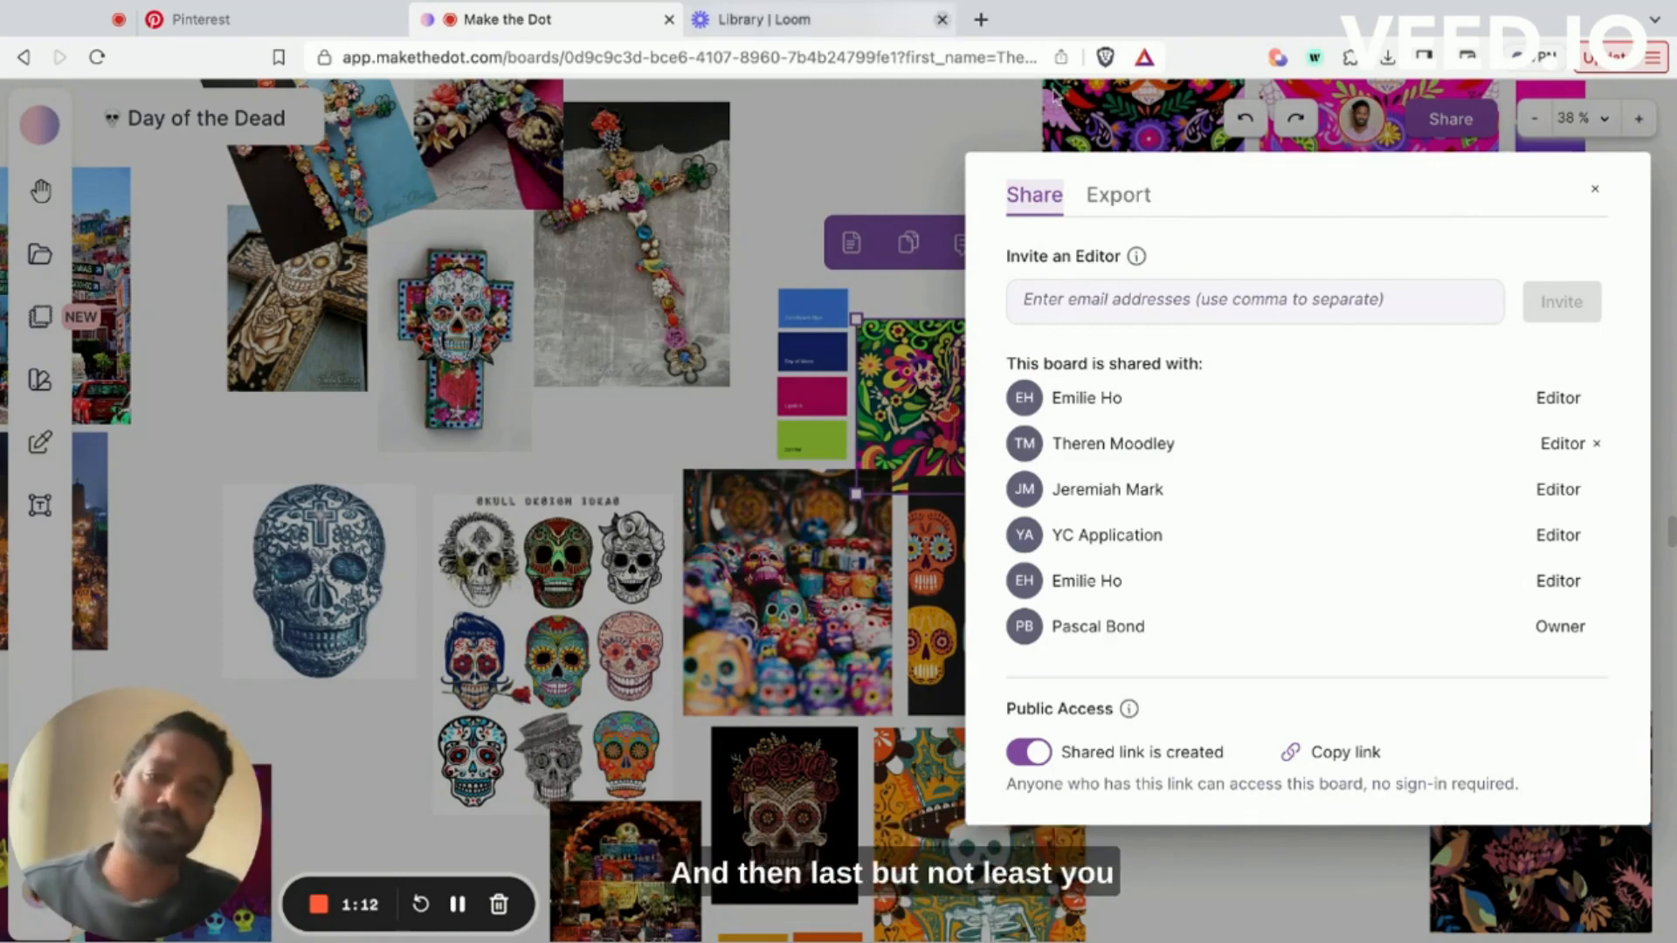
click(1135, 197)
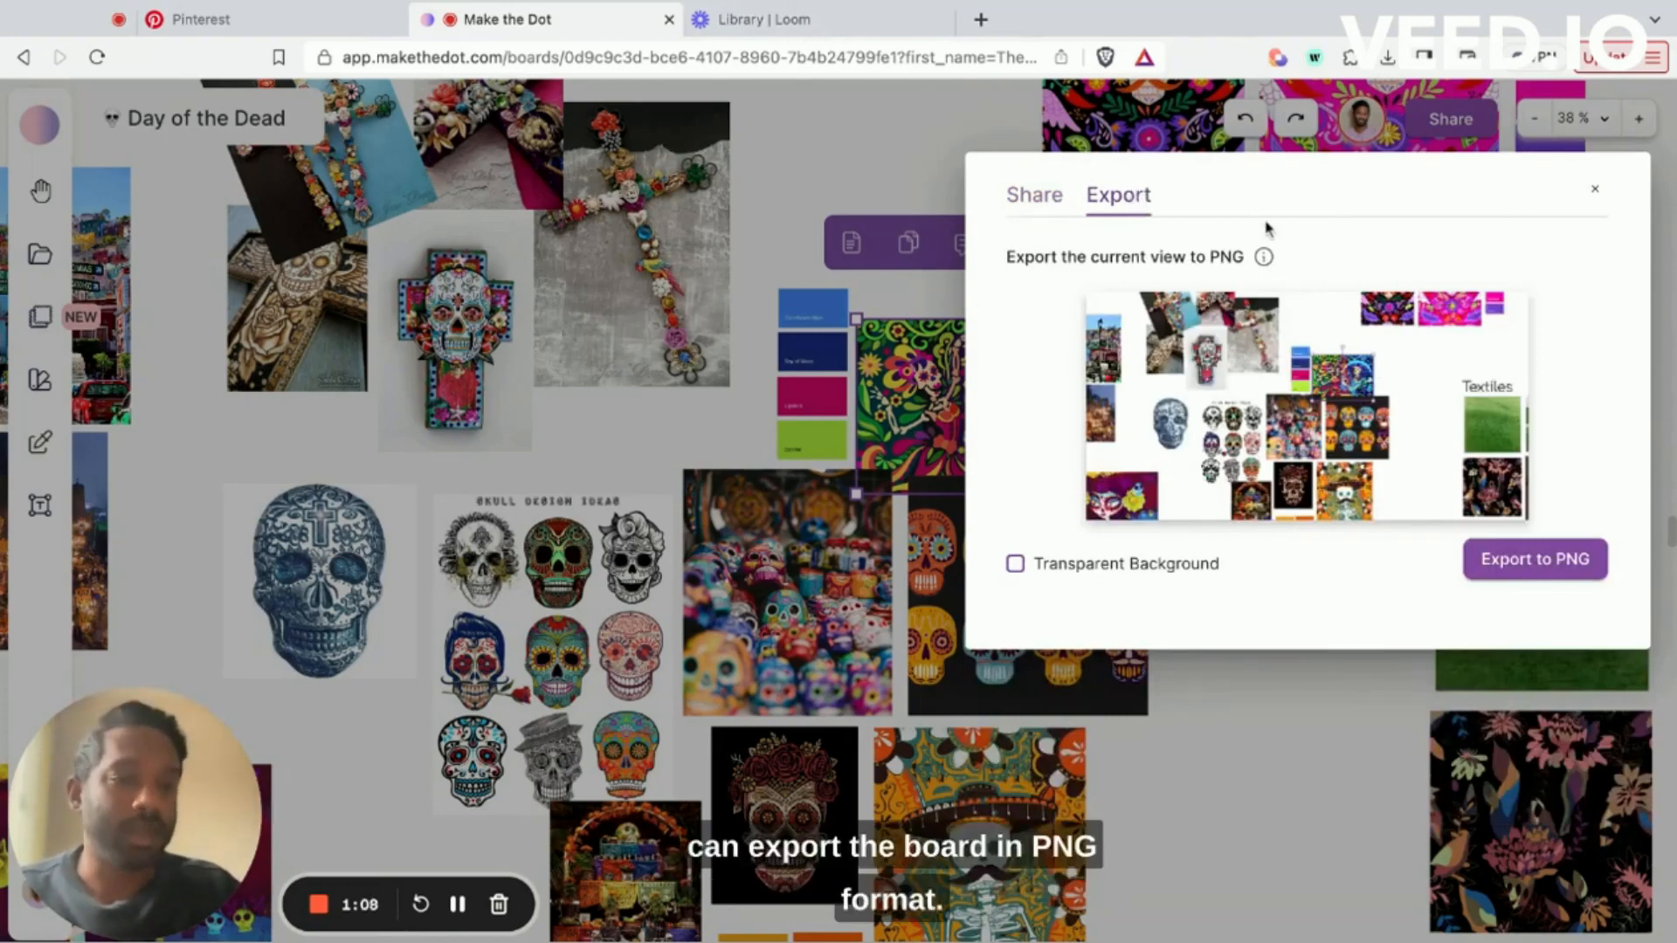
mouse_move(1264, 259)
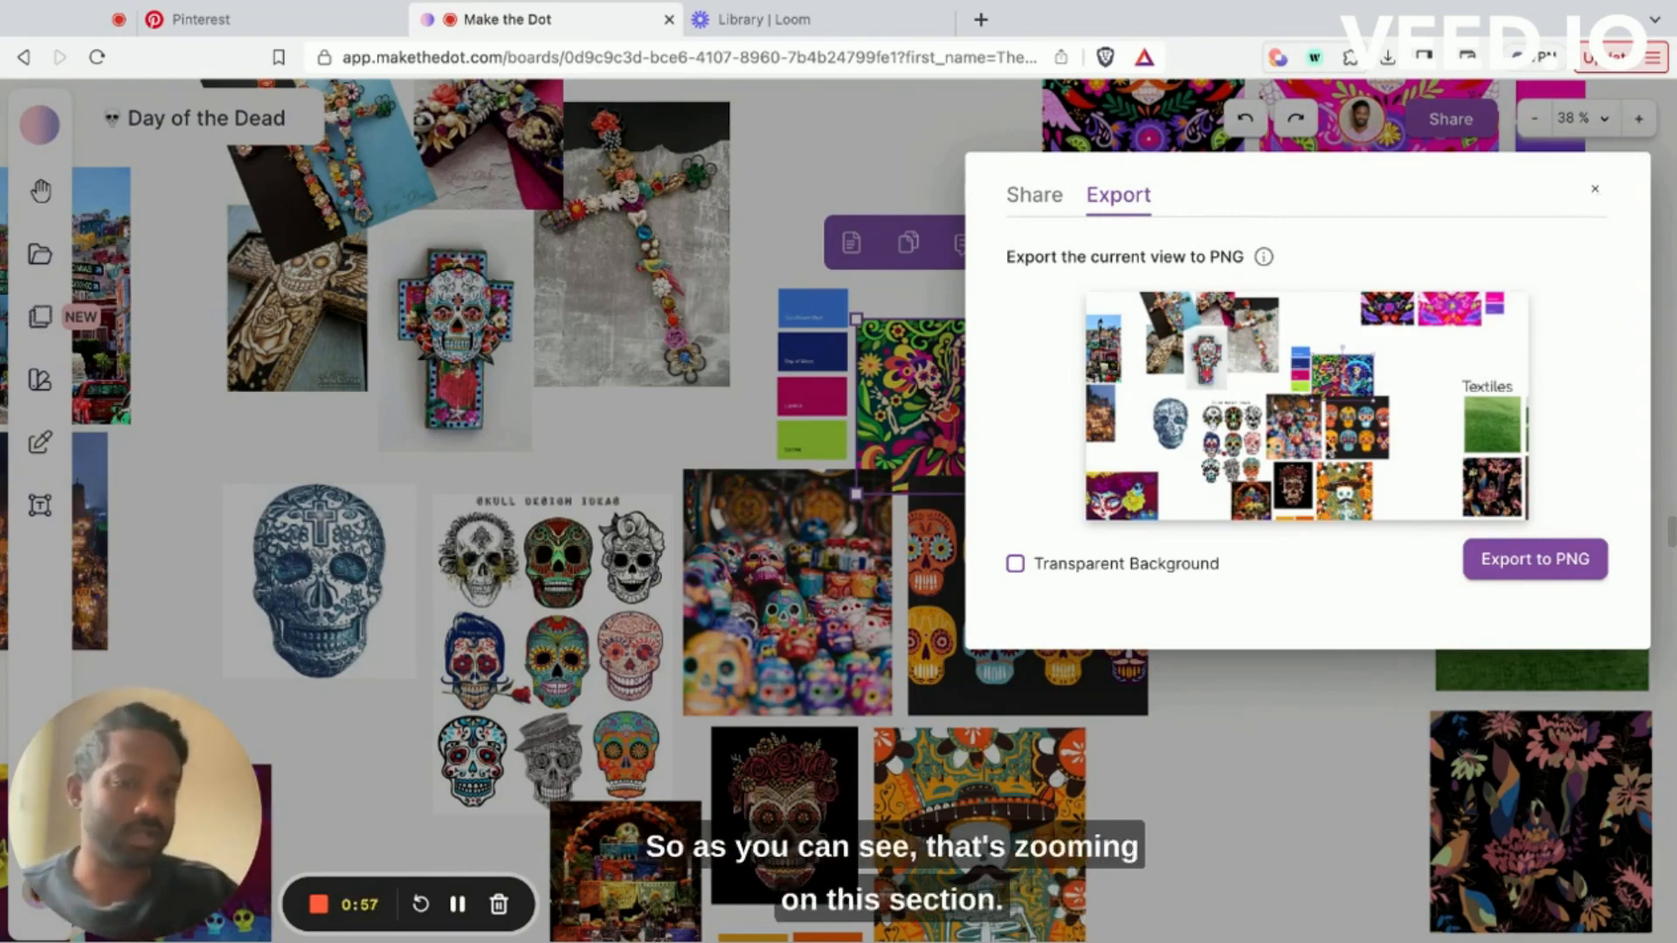
click(1595, 188)
Step: Set the board zoom to 18%, deselect the skeleton musicians image and frame the inspiration, palette and textile sections together
click(1572, 119)
drag(1563, 173, 1527, 171)
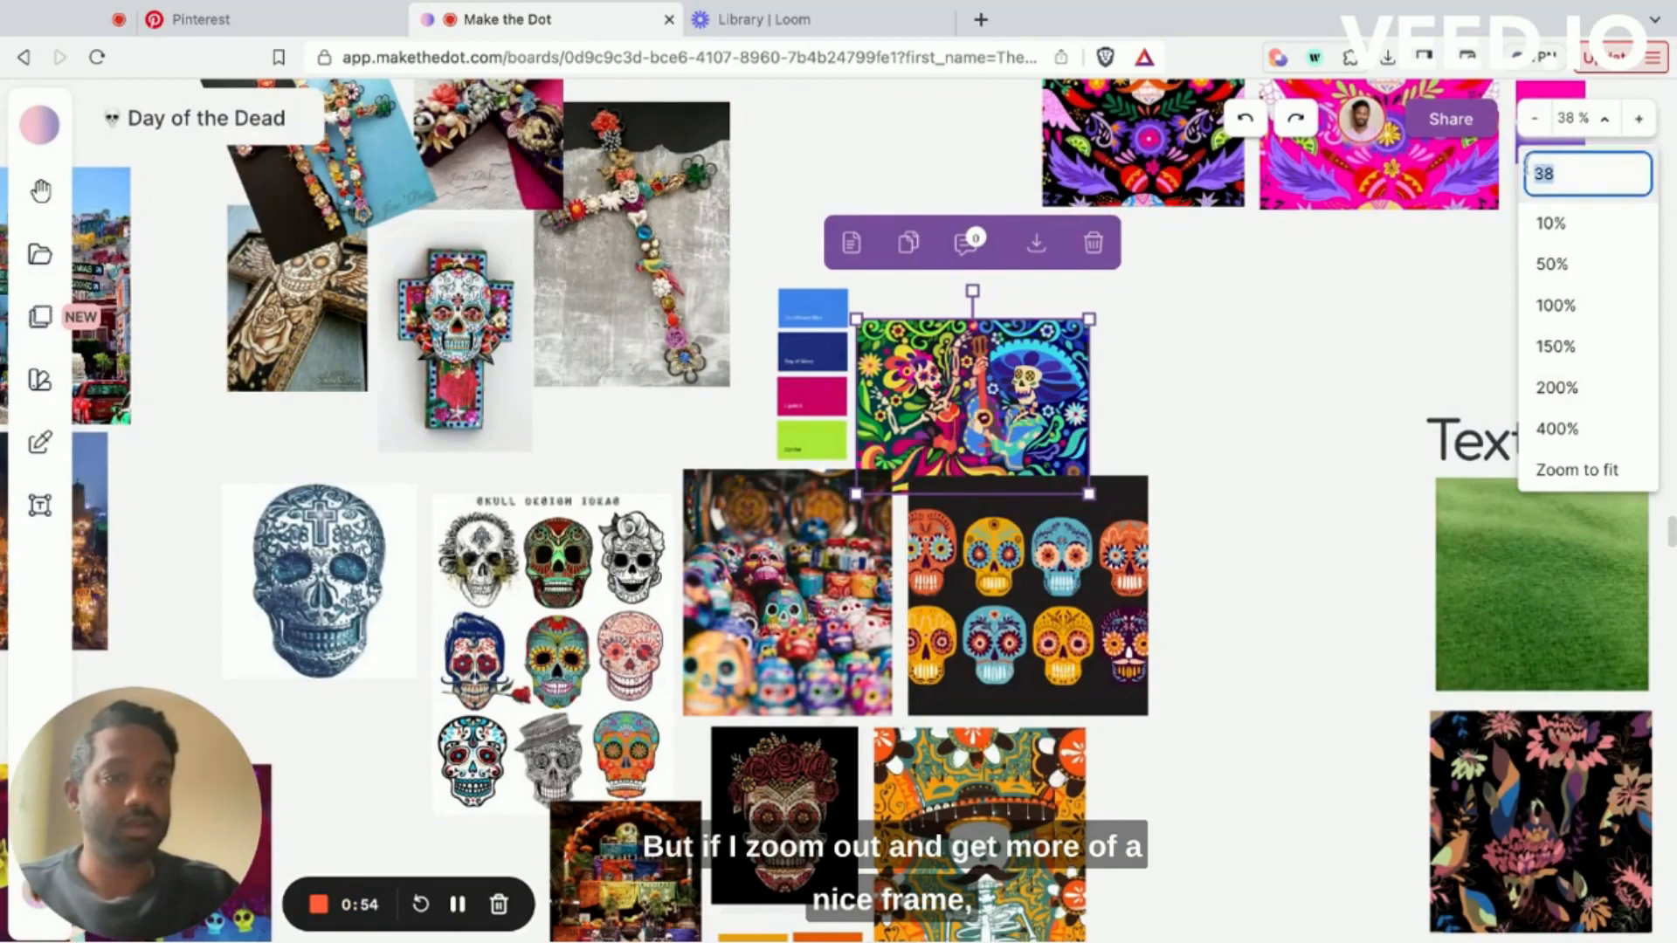
text(18)
key(Return)
click(1336, 385)
scroll(1337, 385, up, 2)
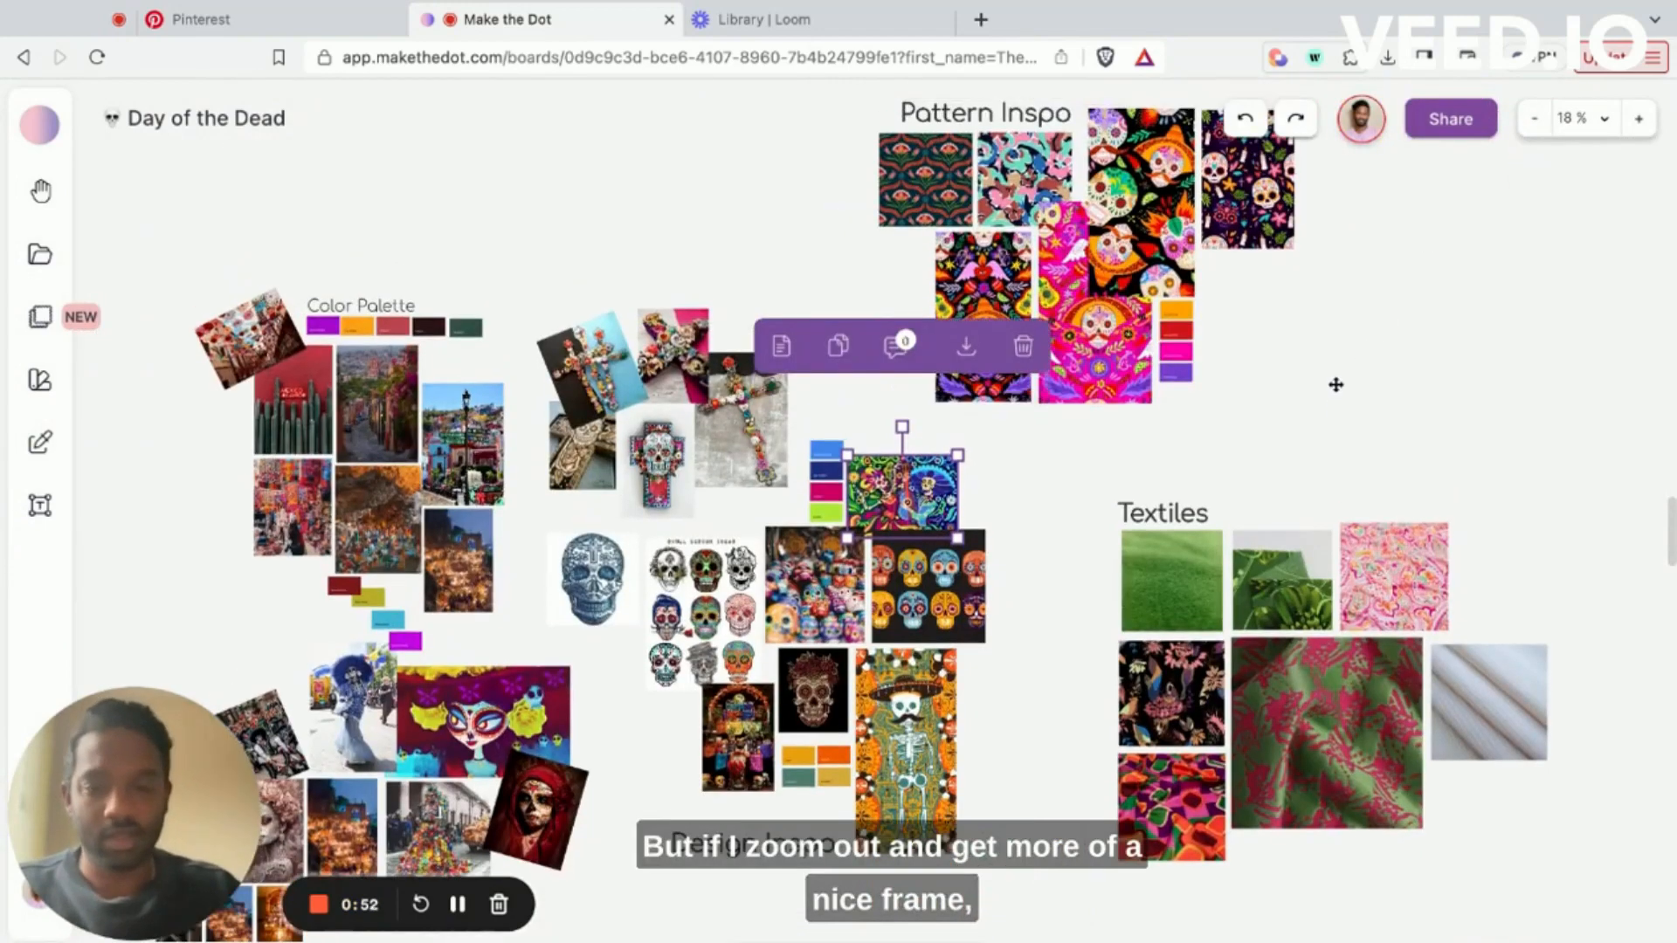
click(1336, 385)
scroll(1336, 385, down, 1)
scroll(1336, 386, down, 2)
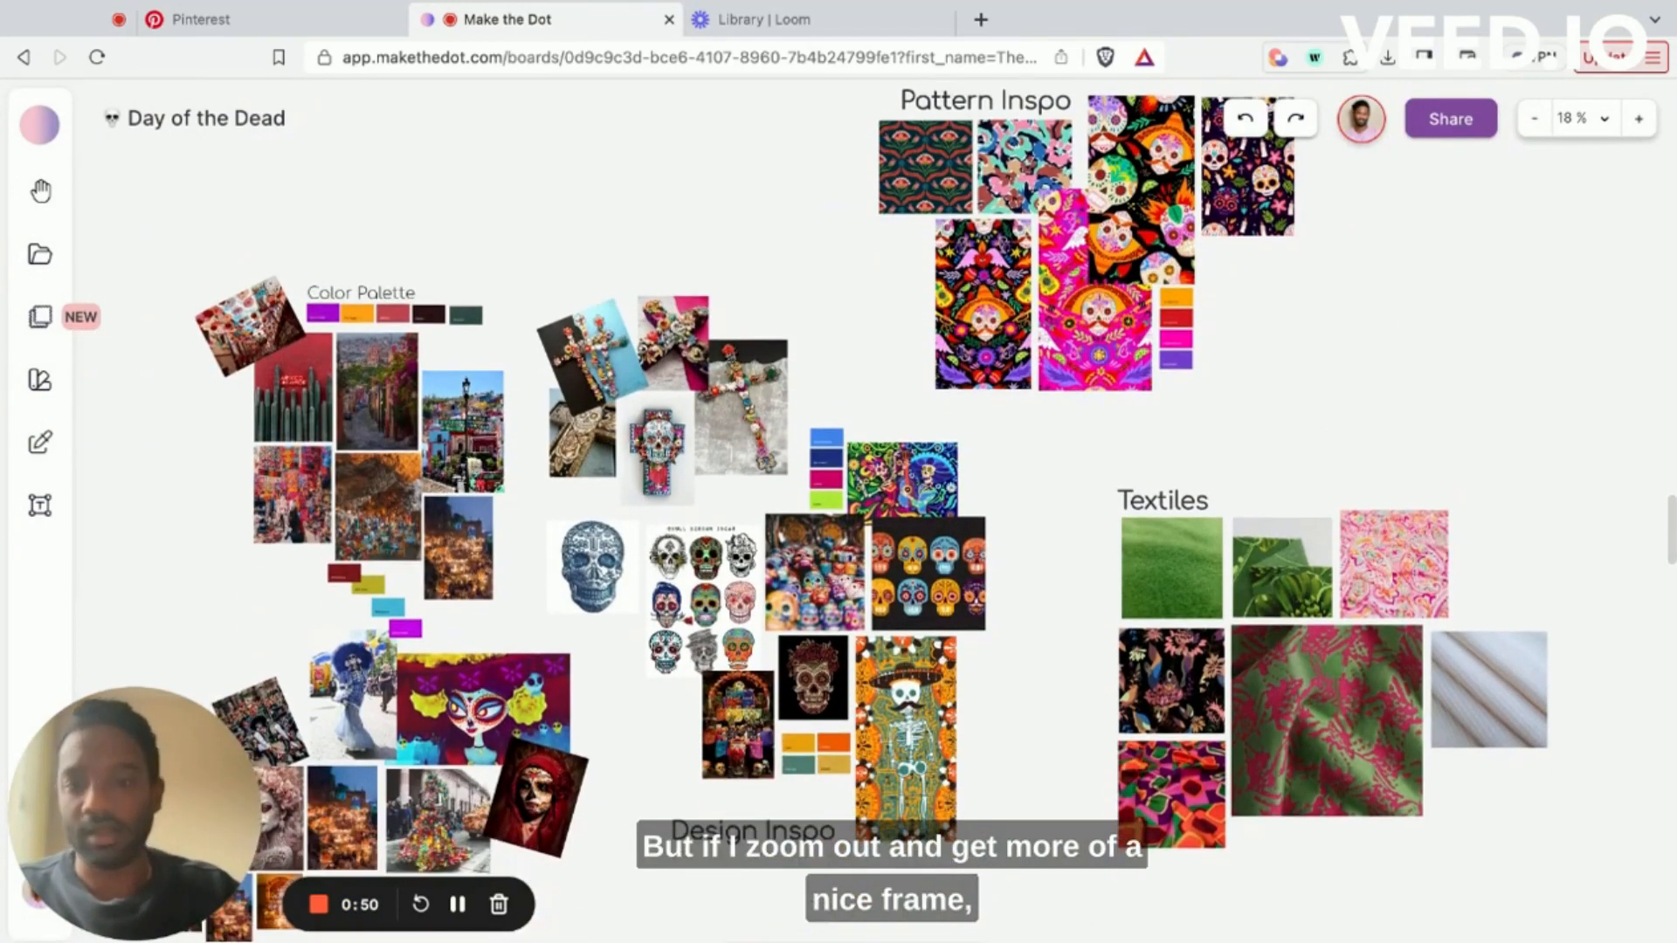
Step: Preview the PNG export of the zoomed-out board and close the export options without exporting
click(1451, 123)
click(1126, 197)
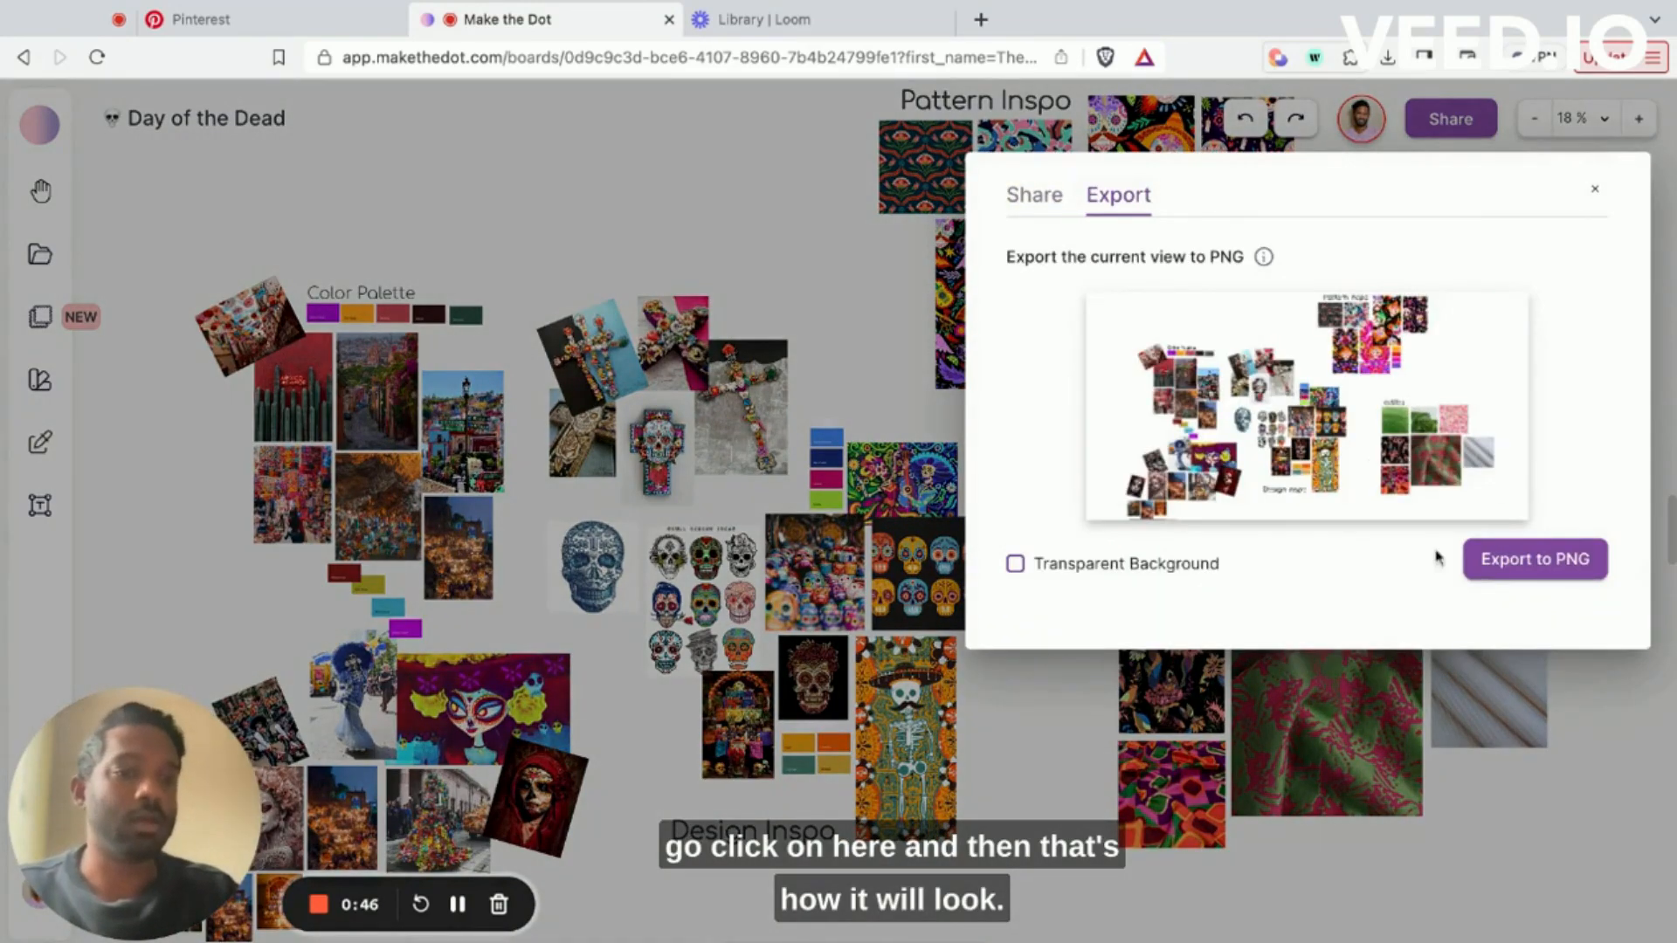
click(1461, 827)
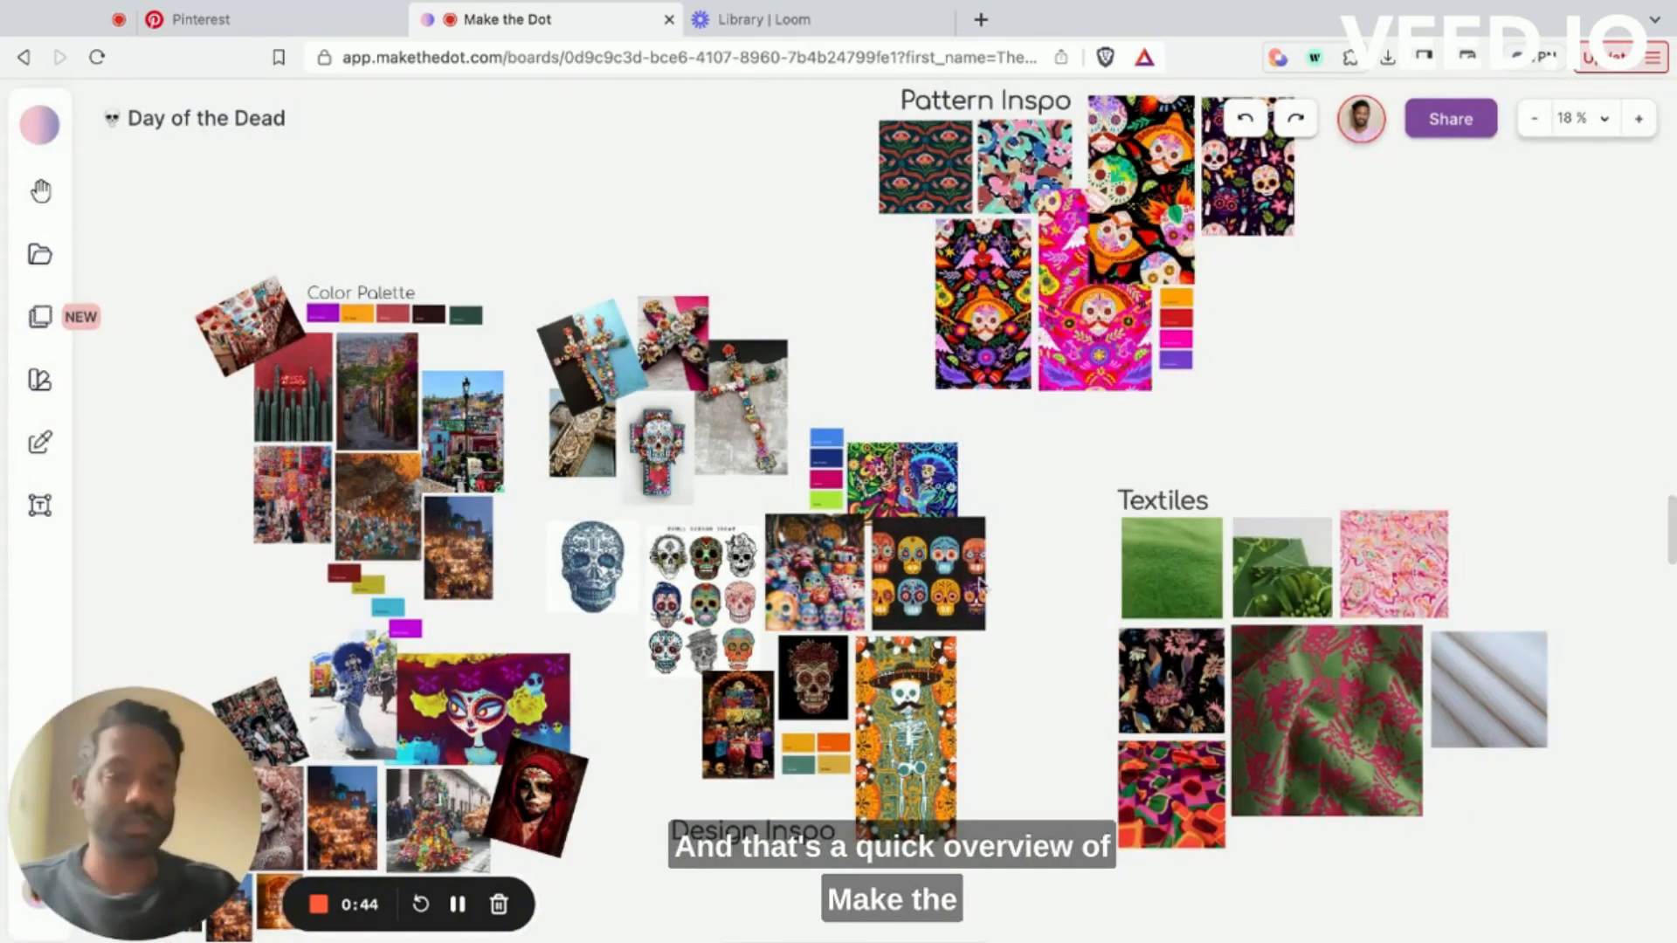